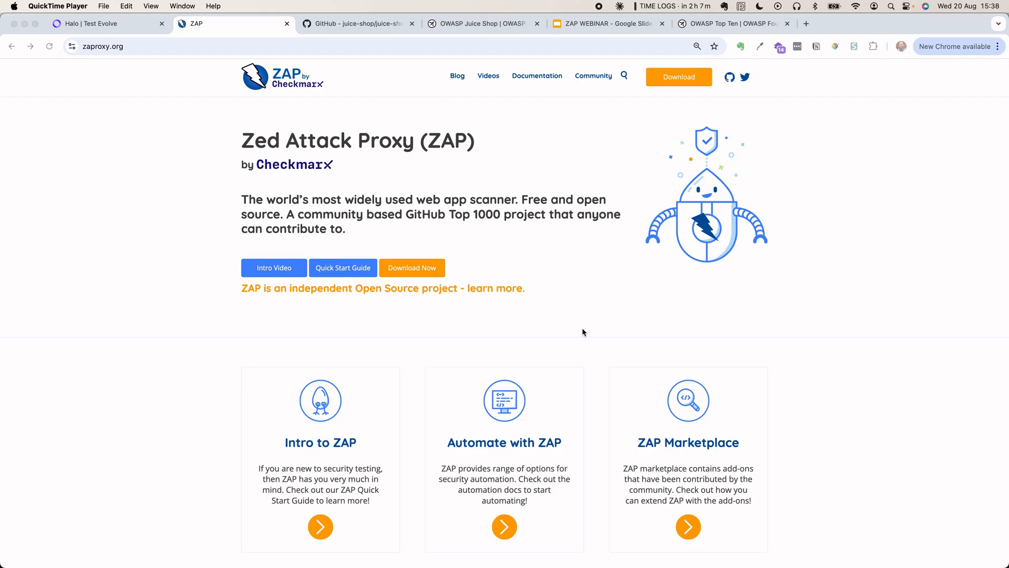
# - Open zaproxy.org's Download page and scroll to the ZAP 2.16.1 installers for Windows, Linux and macOS
pyautogui.click(670, 83)
pyautogui.click(669, 83)
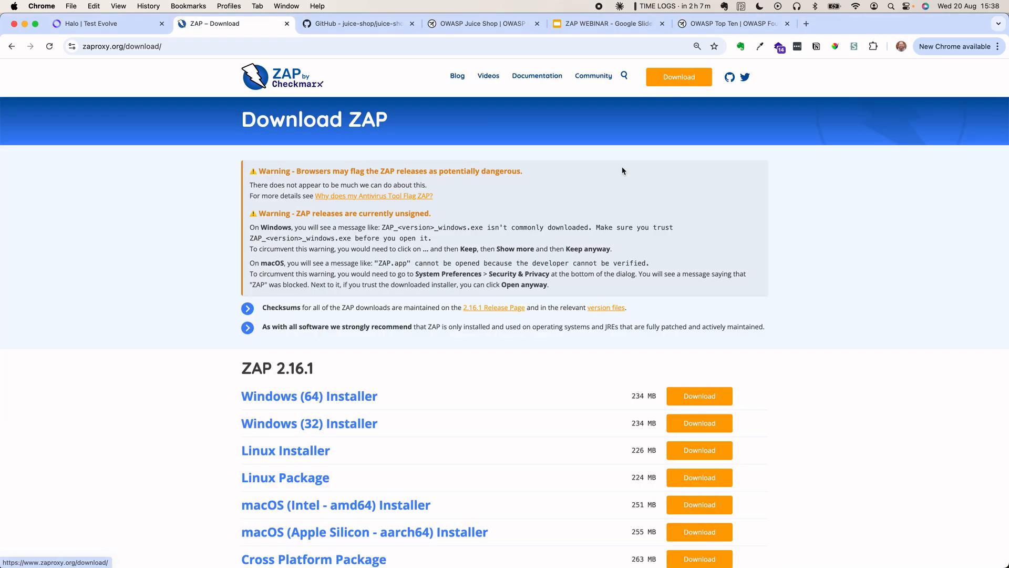
pyautogui.scroll(-1, 606, 264)
pyautogui.scroll(-3, 606, 263)
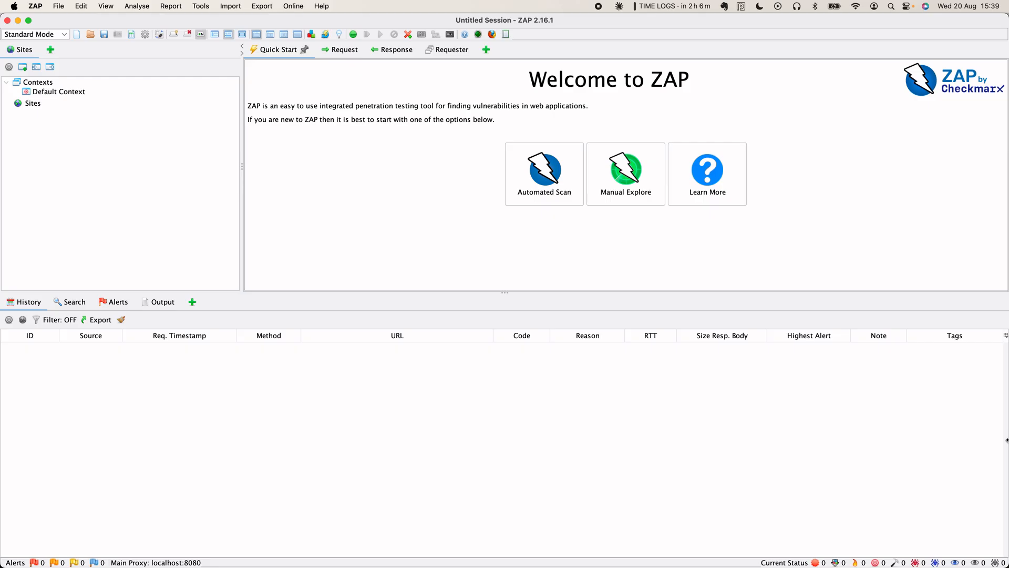
pyautogui.press('super+Tab')
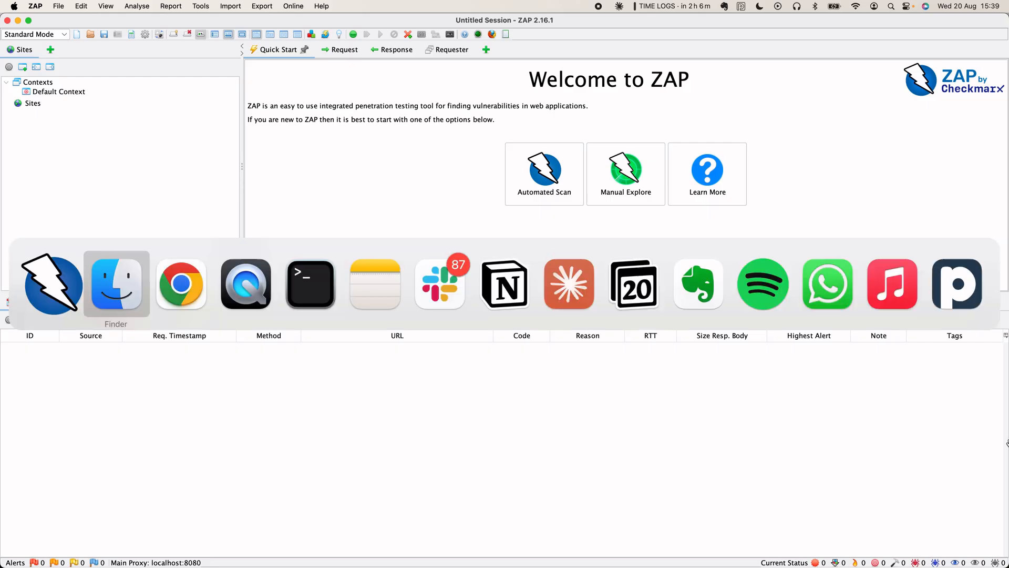
pyautogui.press('super+Tab')
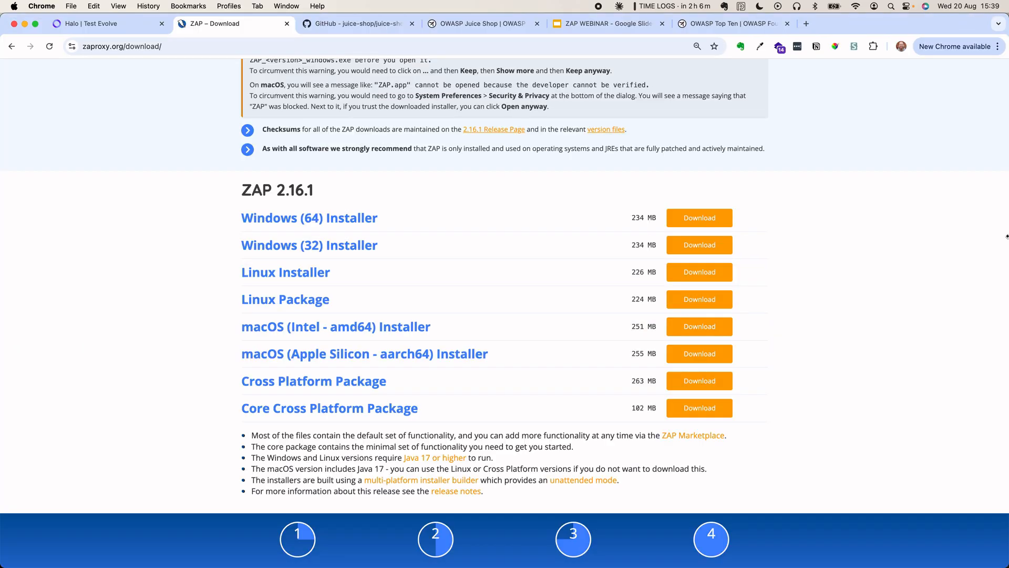
# - Scroll the juice-shop GitHub README to the From Sources instructions, then bring Terminal forward
pyautogui.click(351, 25)
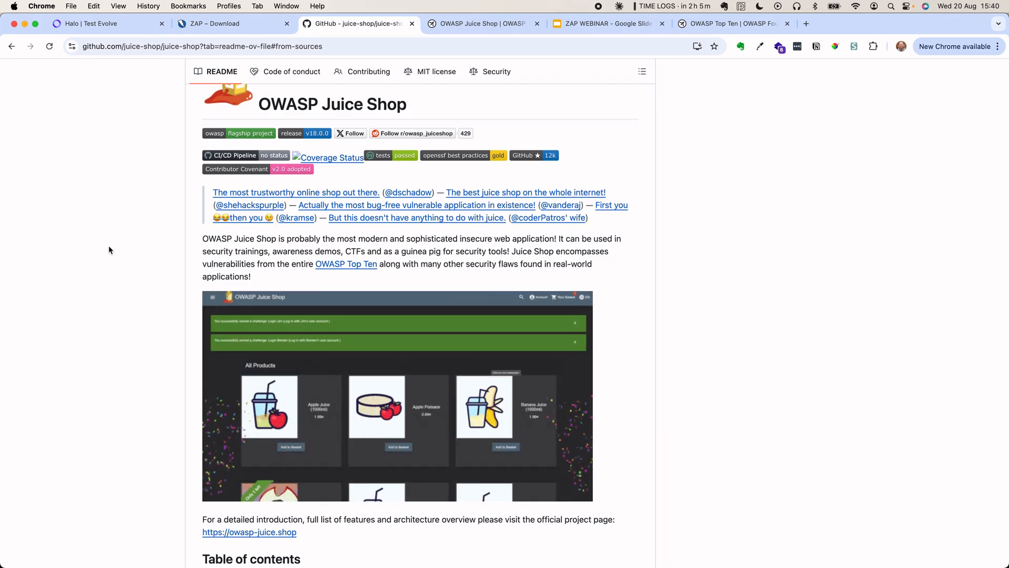
pyautogui.scroll(-6, 109, 245)
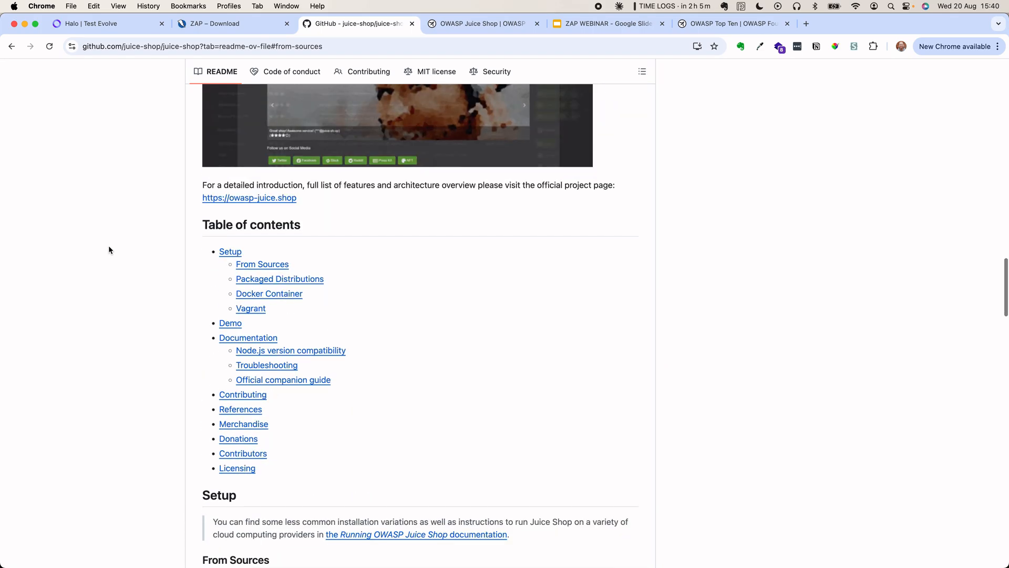
pyautogui.scroll(-9, 108, 244)
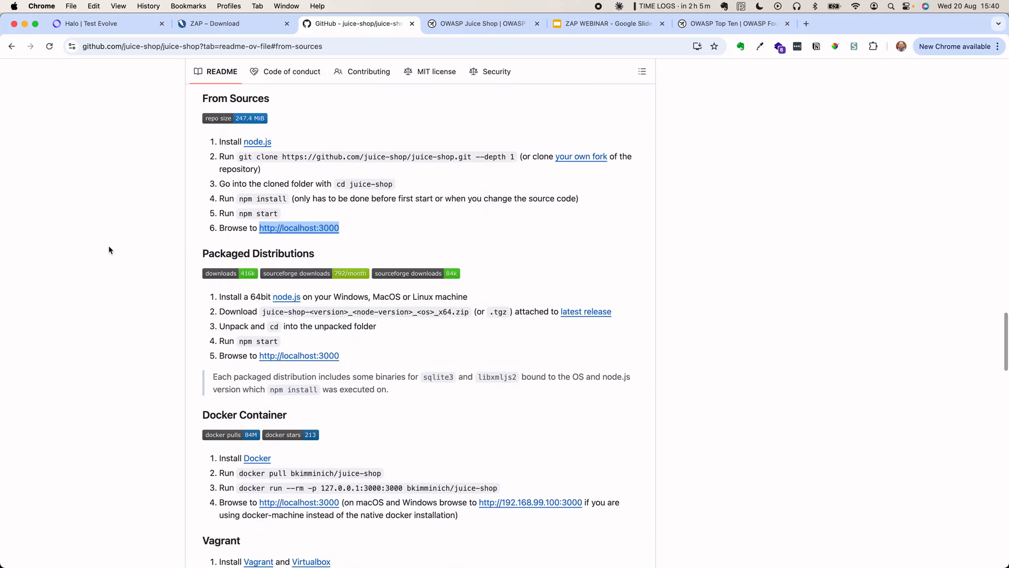
pyautogui.scroll(1, 109, 263)
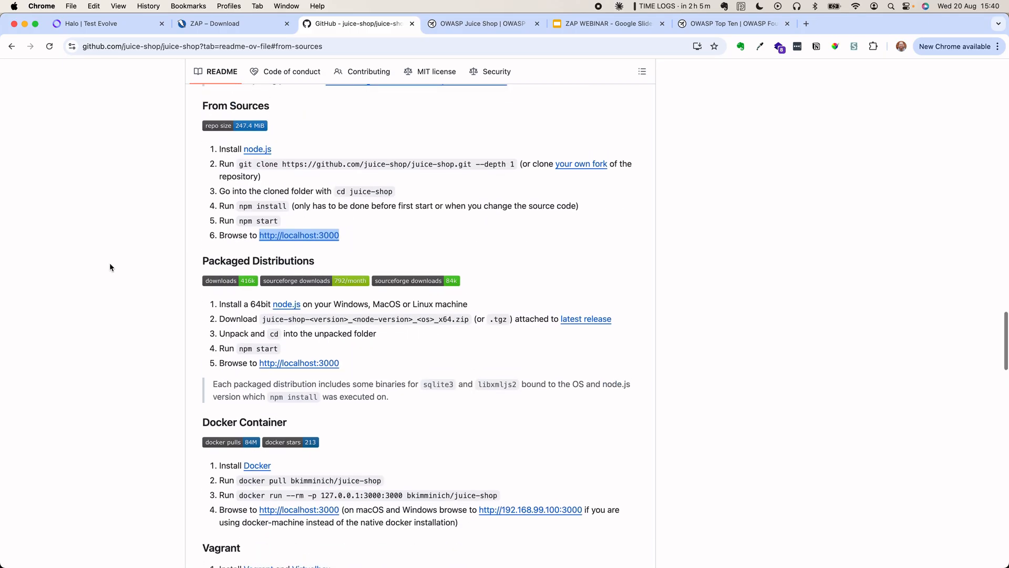
pyautogui.scroll(-1, 110, 263)
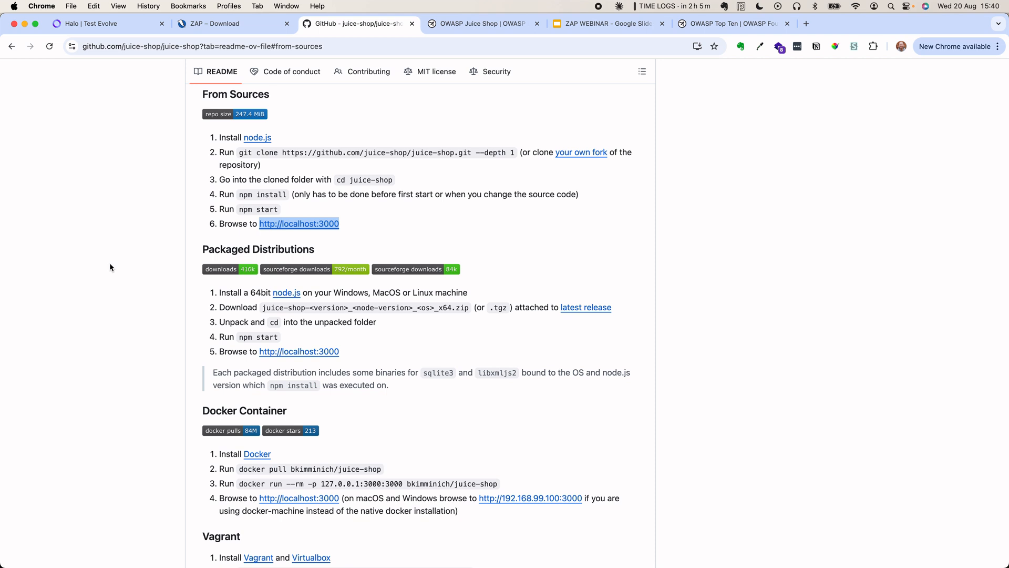
pyautogui.press('super+Tab')
pyautogui.press('super+Tab')
pyautogui.press('super+Tab')
pyautogui.press('super+Tab')
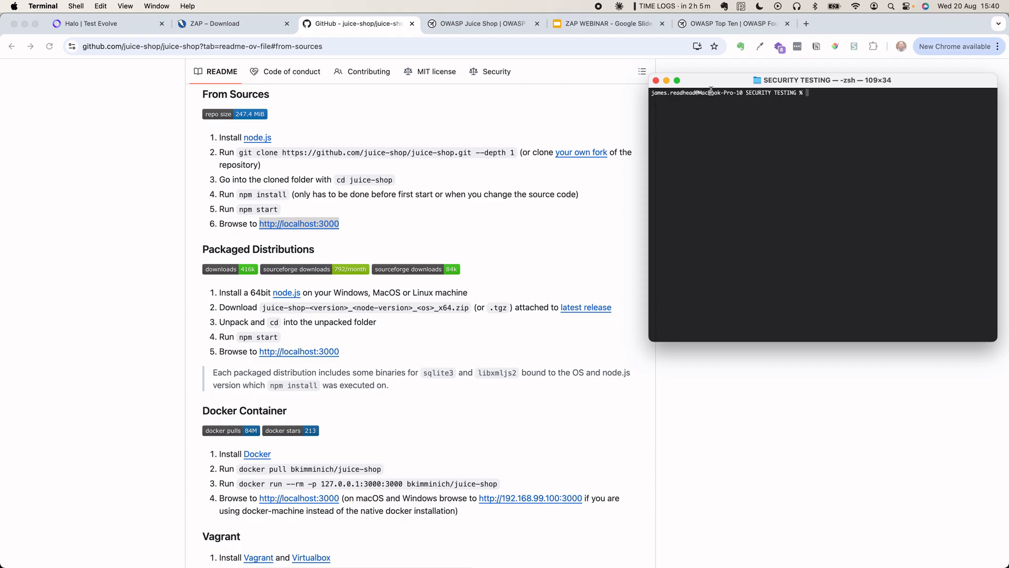
# - Nudge the Terminal window aside and select the README's git clone setup step
pyautogui.moveTo(717, 82); pyautogui.dragTo(696, 74)
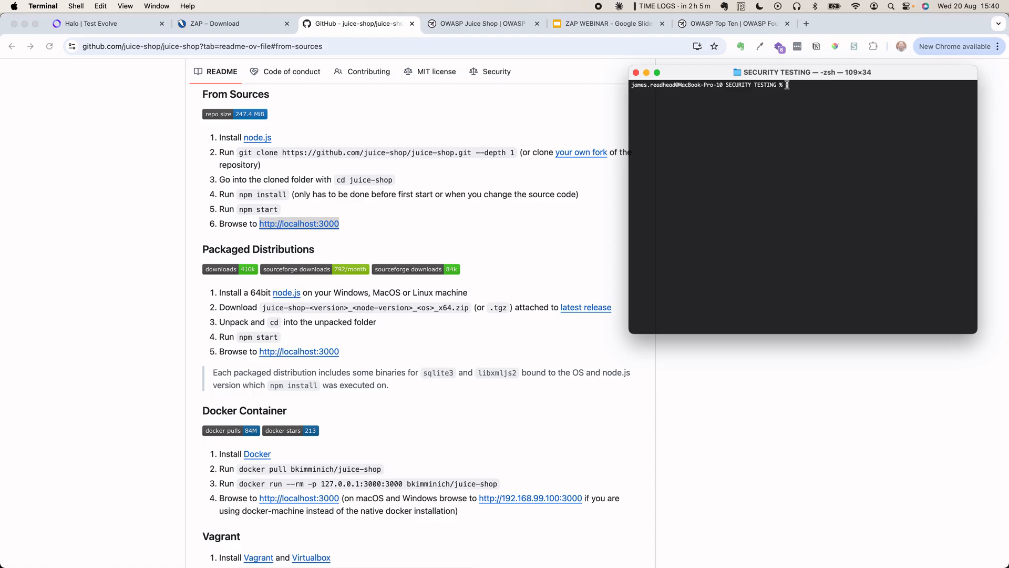
pyautogui.tripleClick(252, 153)
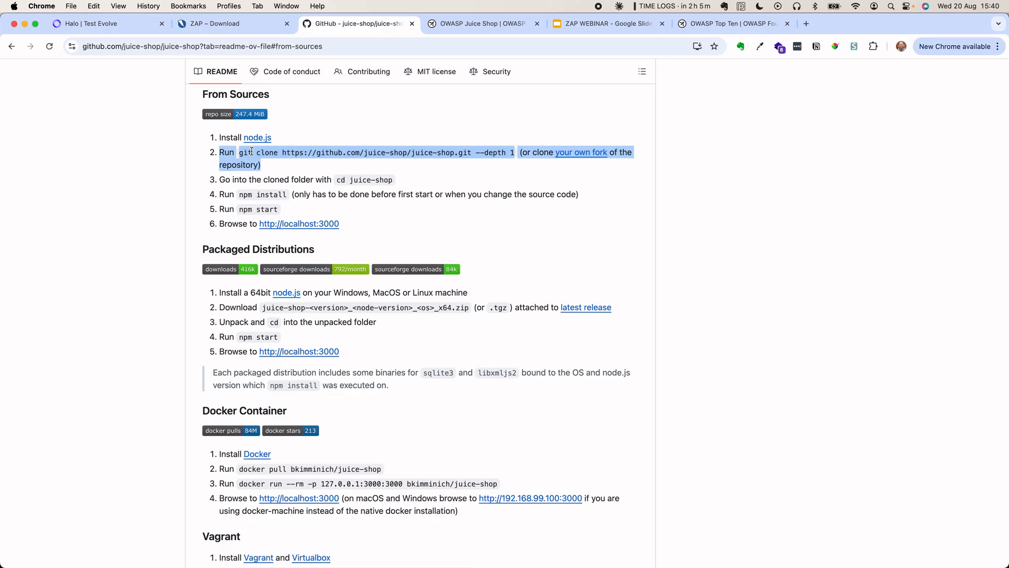
pyautogui.press('super+Tab')
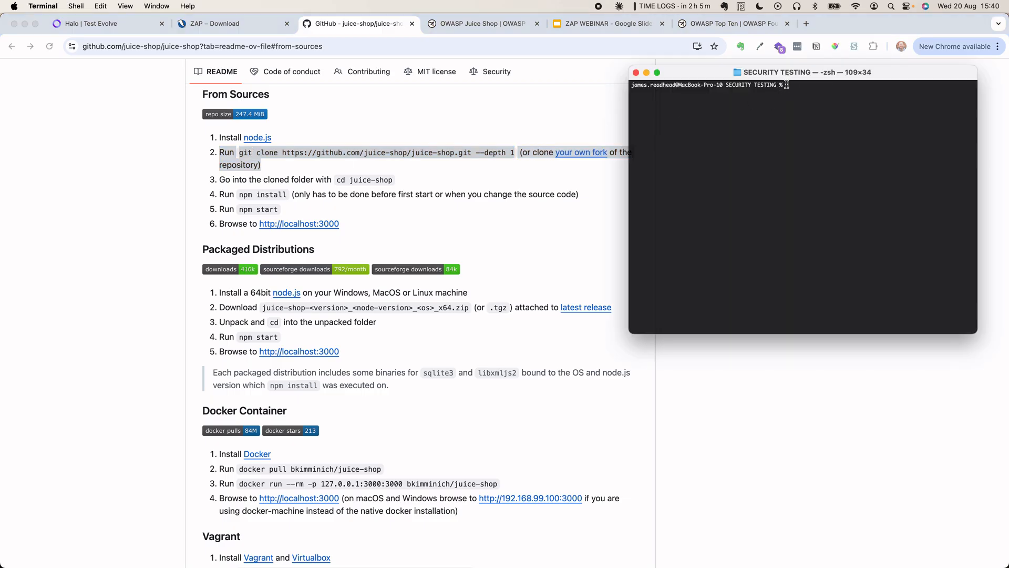
# - List the folder, cd into juice-shop, and enter npm install at the prompt
pyautogui.write('ls')
pyautogui.press('Return')
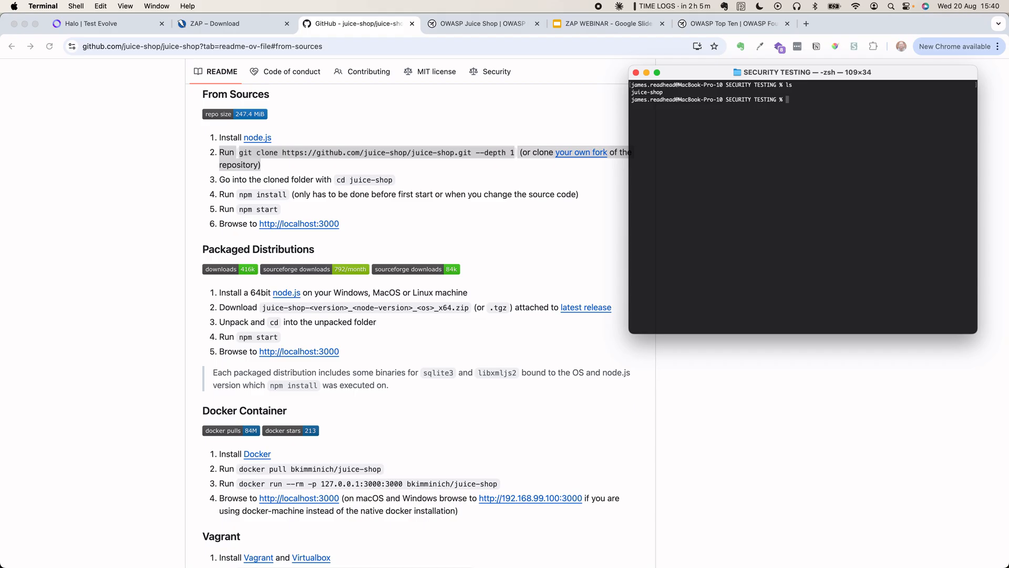
pyautogui.write('cd ju')
pyautogui.press('Tab')
pyautogui.press('Return')
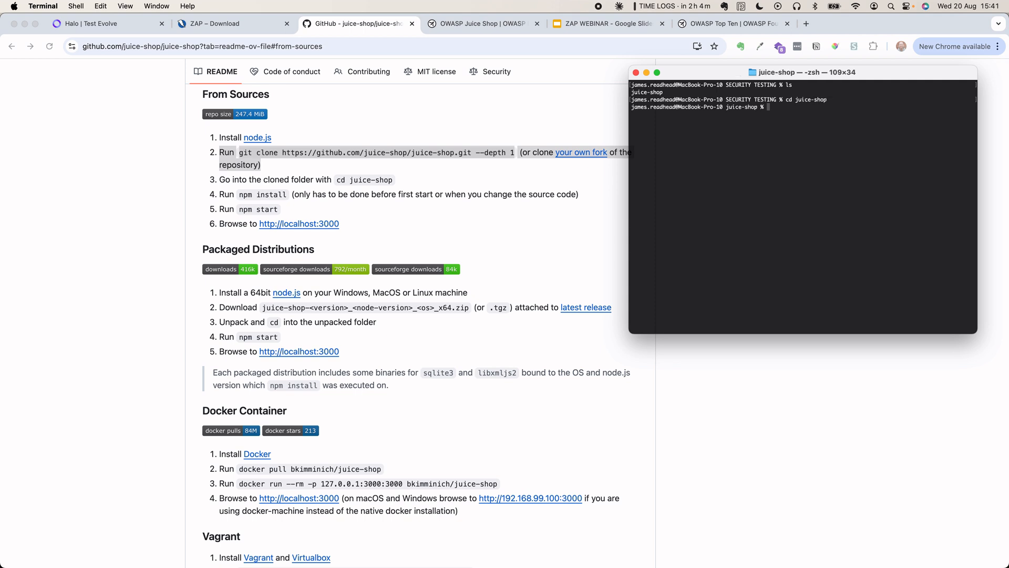
pyautogui.write('npm install')
# - Run npm install, then npm start so Juice Shop listens on port 3000, and return to Chrome
pyautogui.press('Return')
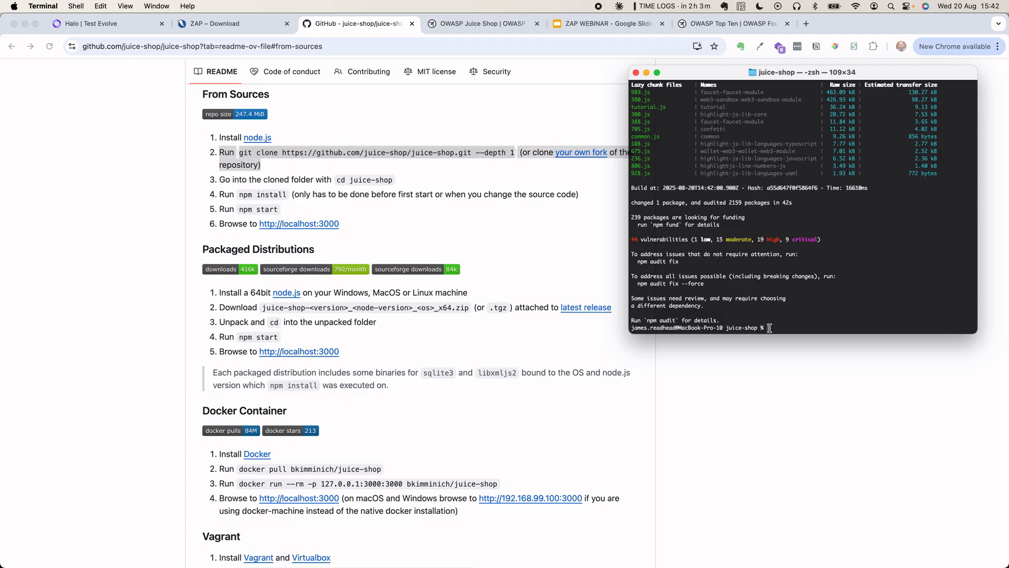
pyautogui.write('npm start')
pyautogui.press('Return')
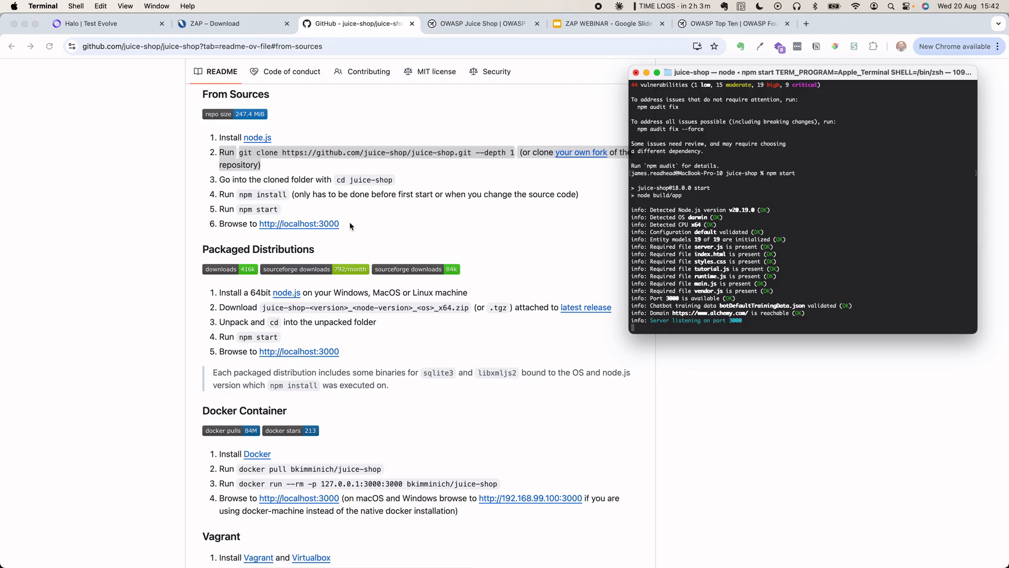
pyautogui.click(329, 222)
pyautogui.click(361, 227)
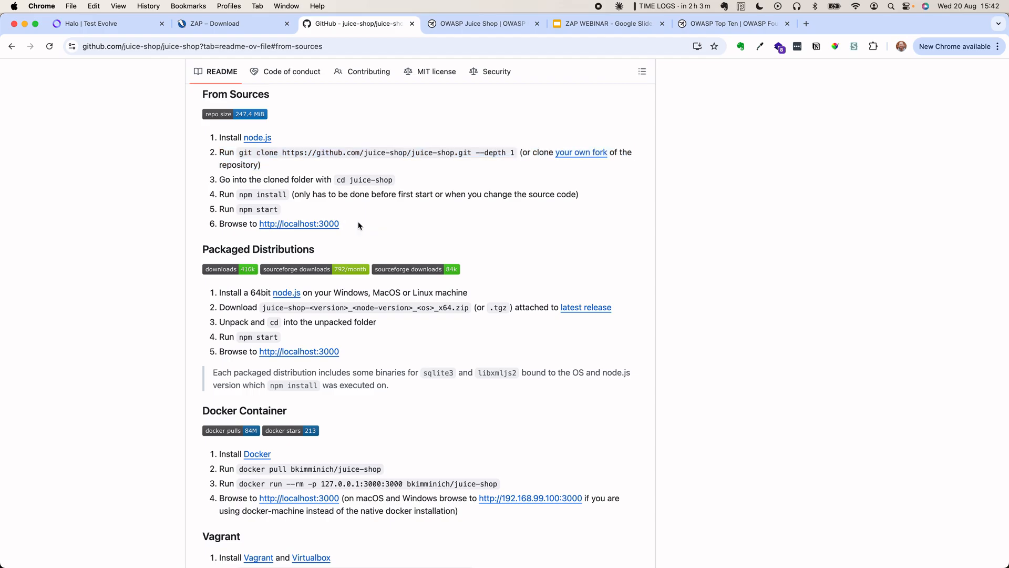
# - Open localhost:3000 from the README in a new tab and delete the hacking-progress cookie
pyautogui.keyDown('super'); pyautogui.click(329, 226); pyautogui.keyUp('super')
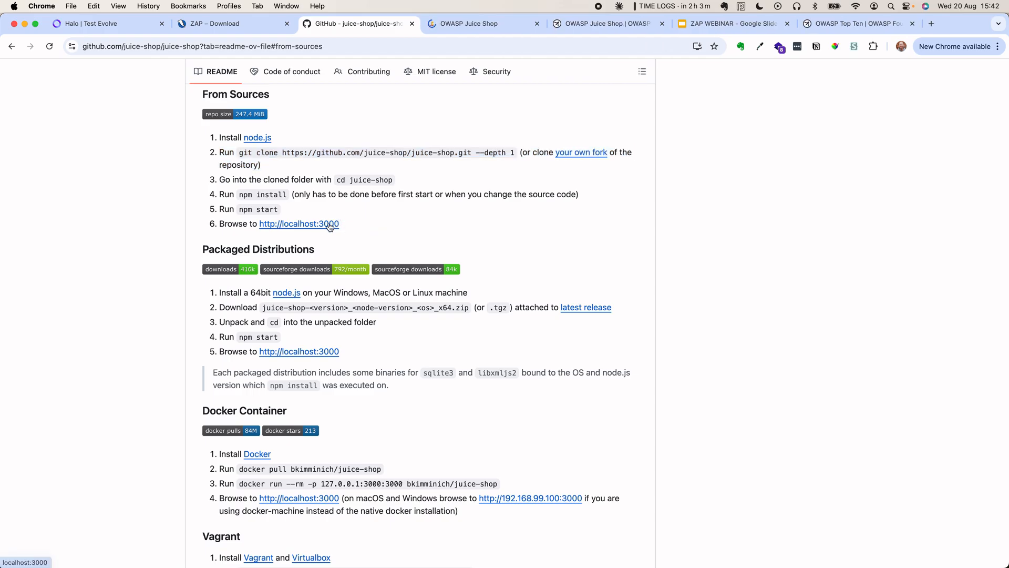
pyautogui.click(474, 27)
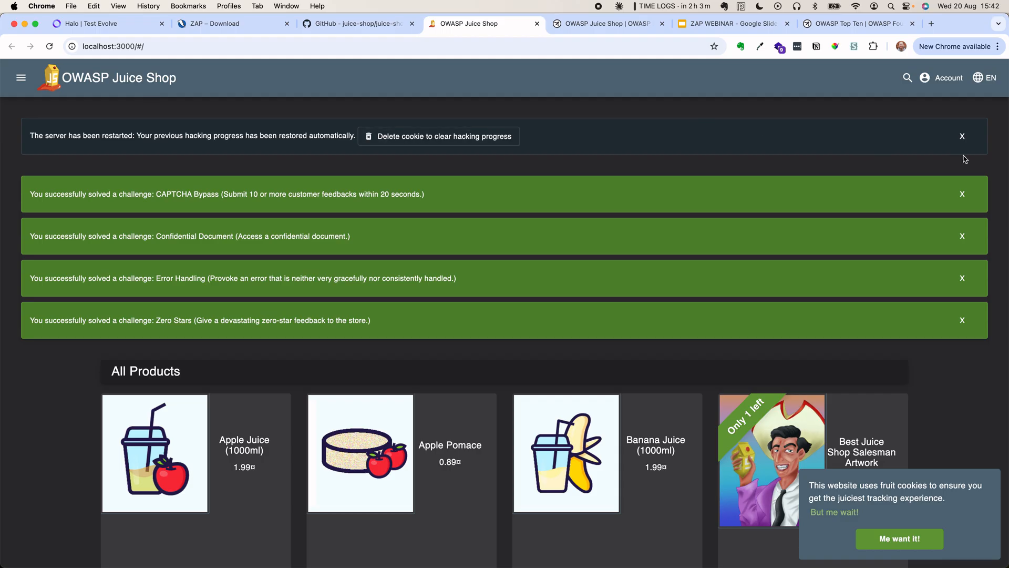
pyautogui.click(427, 139)
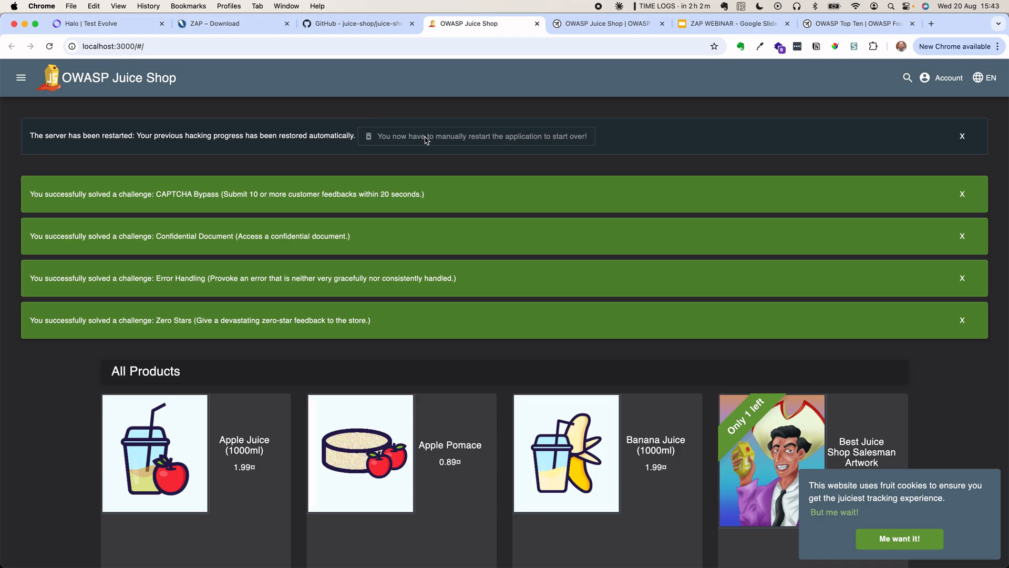
# - Close the Juice Shop tab, stop the server with Ctrl+C, and rerun npm start
pyautogui.click(537, 24)
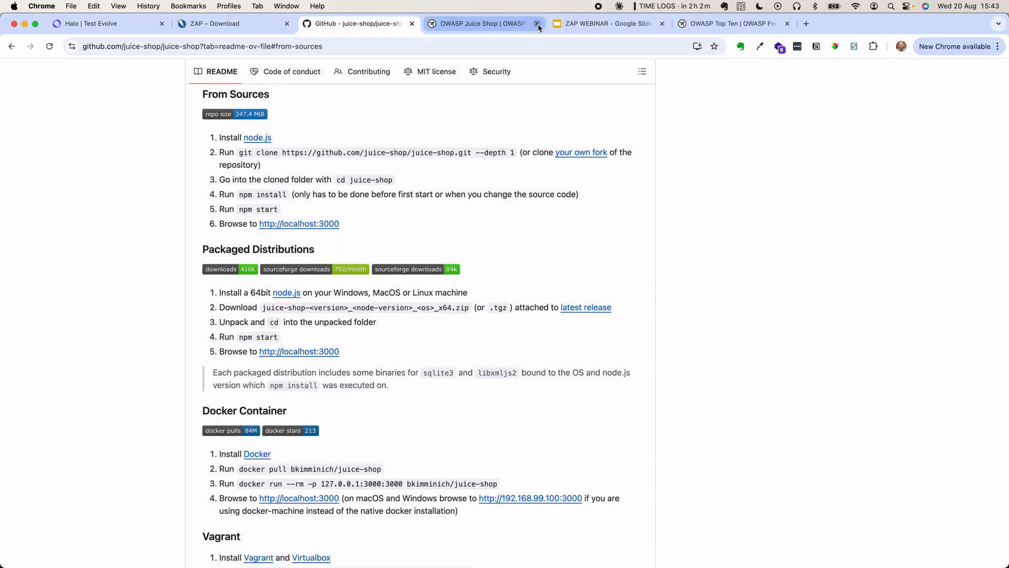
pyautogui.press('super+Tab')
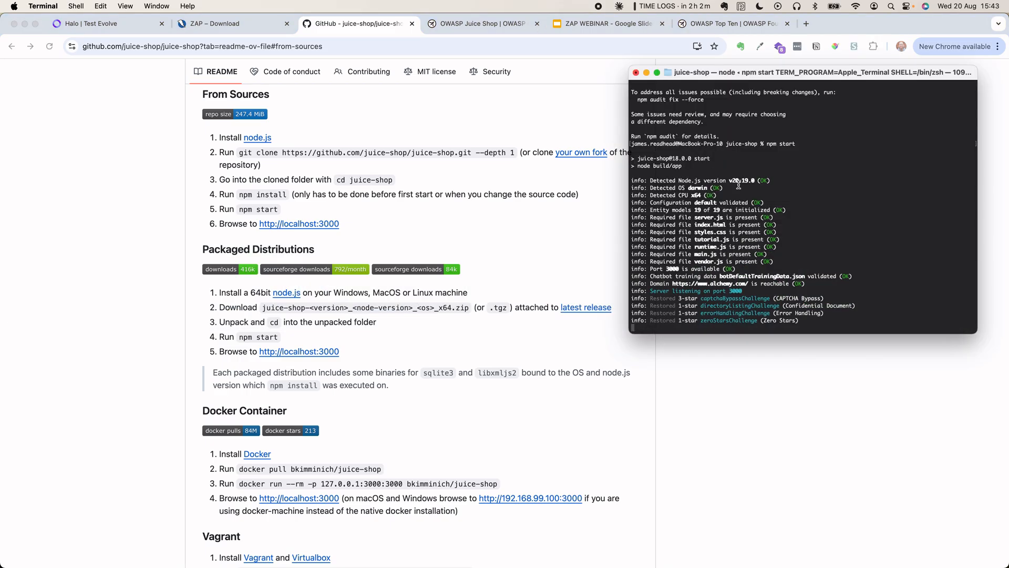
pyautogui.hotkey('ctrl', 'c')
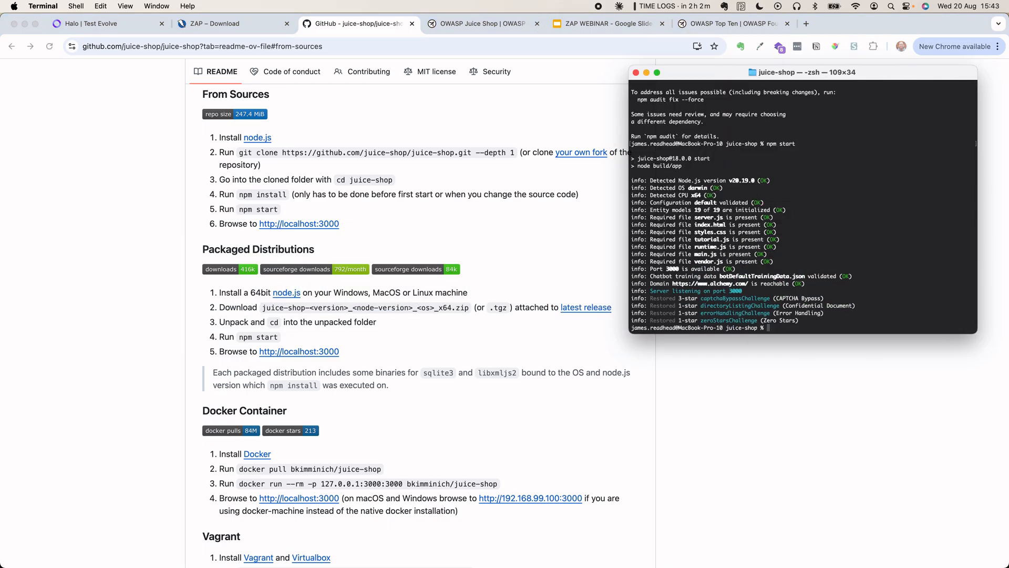
pyautogui.press('Return')
pyautogui.press('Return')
pyautogui.press('Return')
pyautogui.press('Up')
pyautogui.press('Return')
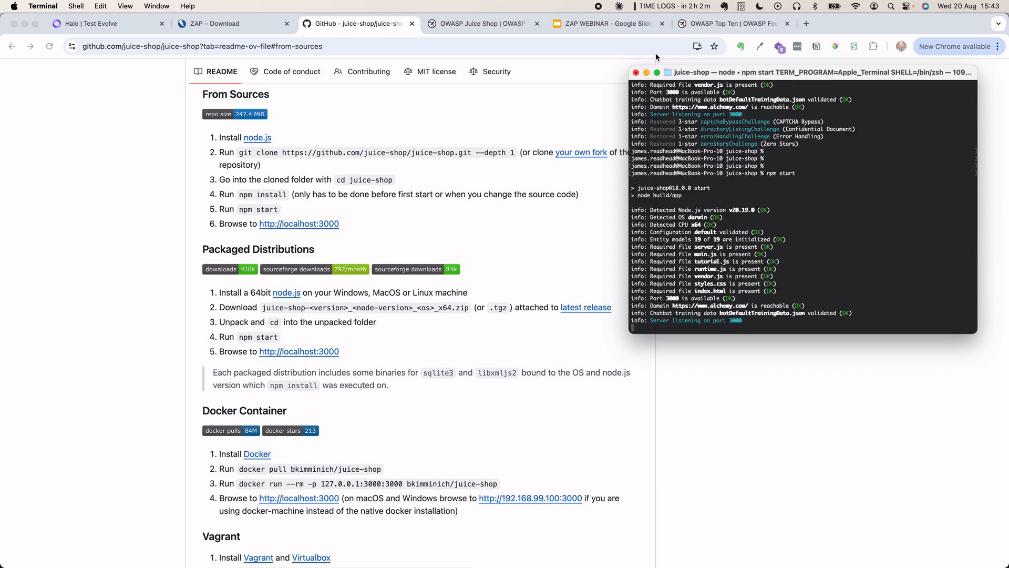
pyautogui.click(433, 243)
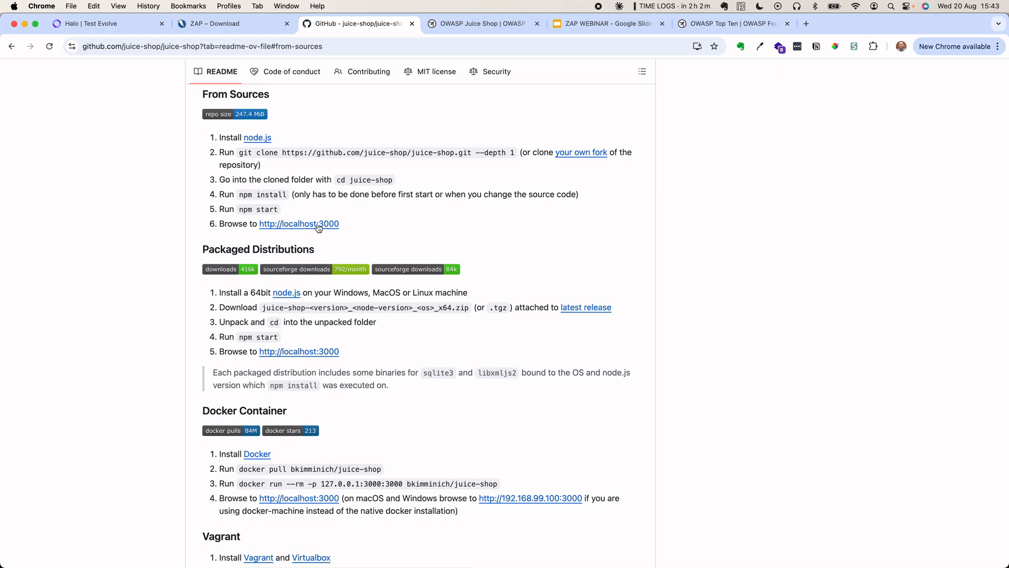
# - Open localhost:3000 in a new tab, then review the setup steps in the GitHub README
pyautogui.keyDown('super'); pyautogui.click(318, 226); pyautogui.keyUp('super')
pyautogui.hotkey('ctrl', 'Tab')
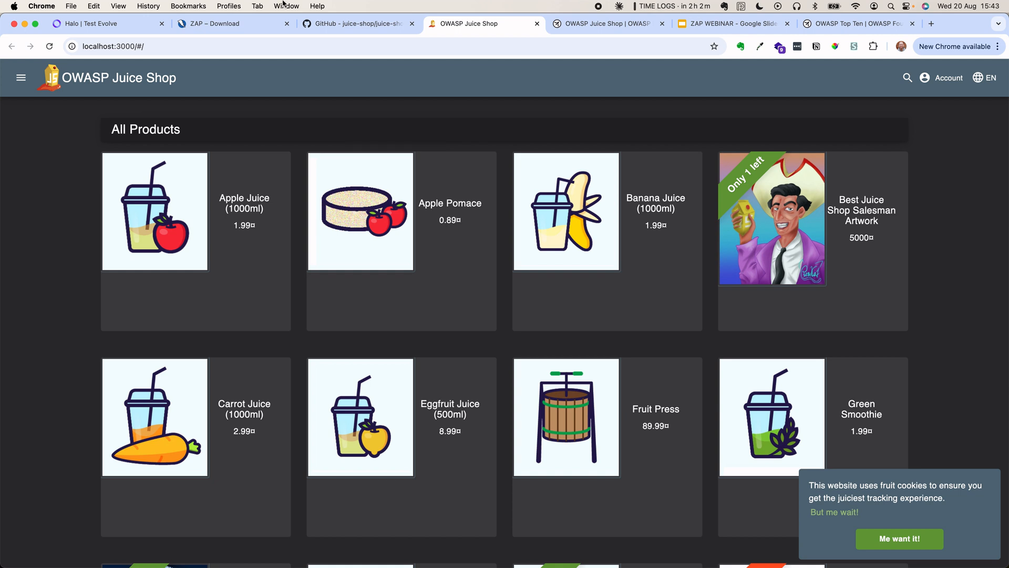
pyautogui.click(351, 23)
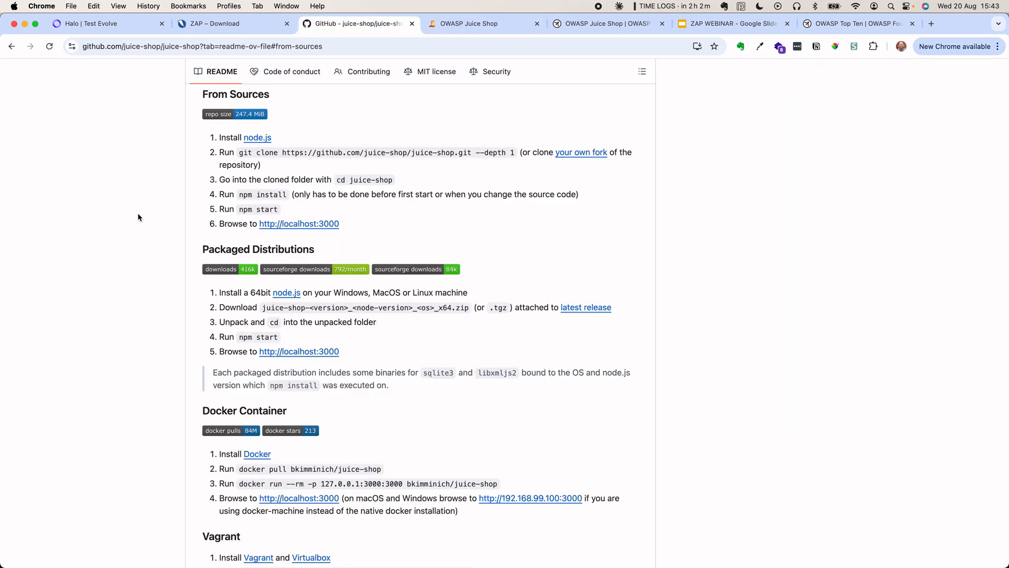
pyautogui.scroll(20, 93, 118)
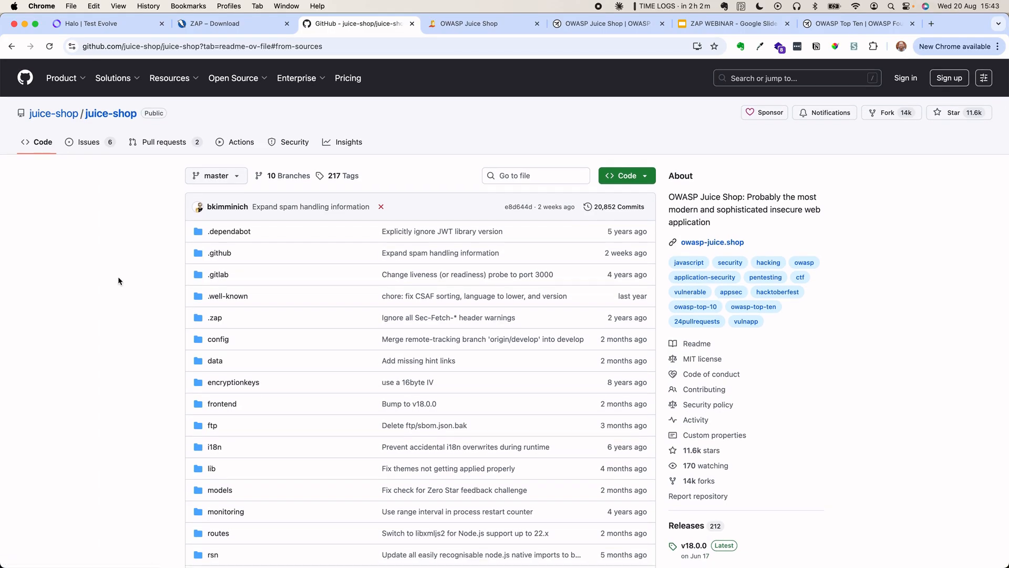
pyautogui.scroll(-20, 119, 280)
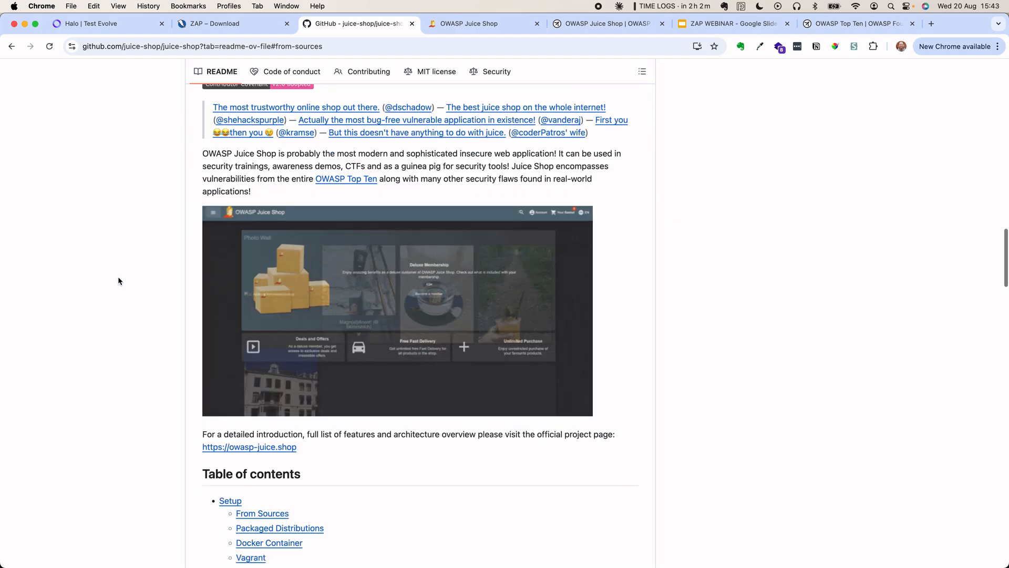
pyautogui.scroll(-15, 118, 281)
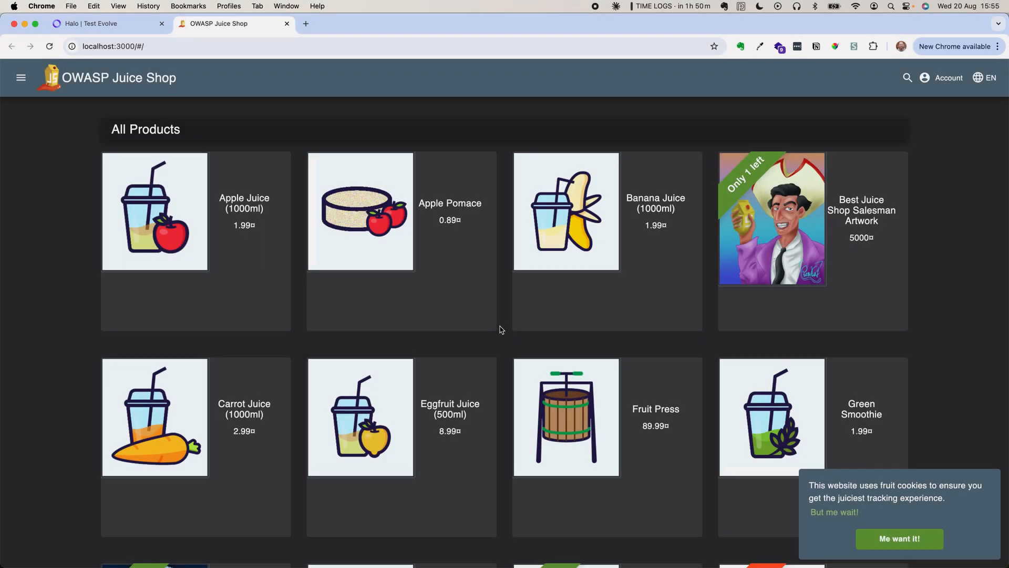
# - Open Automated Scan from ZAP's Quick Start and copy the Juice Shop URL from Chrome
pyautogui.press('super+Tab')
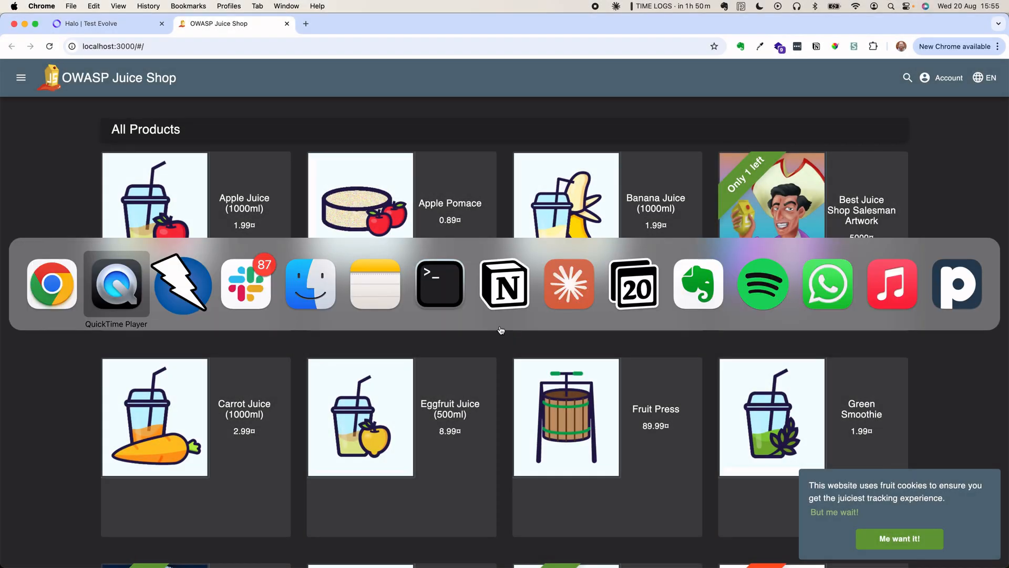
pyautogui.press('super+Tab')
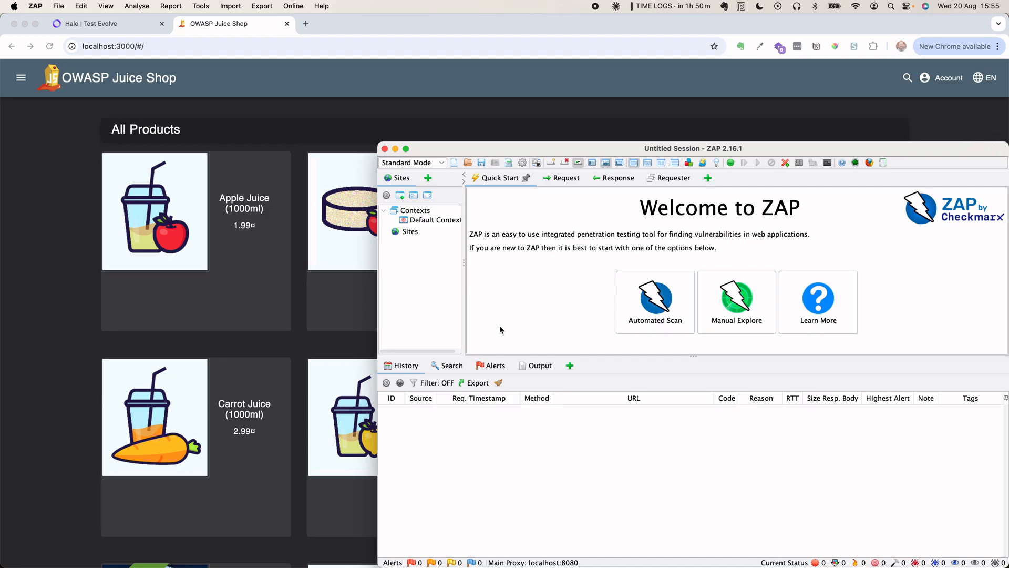
pyautogui.click(648, 295)
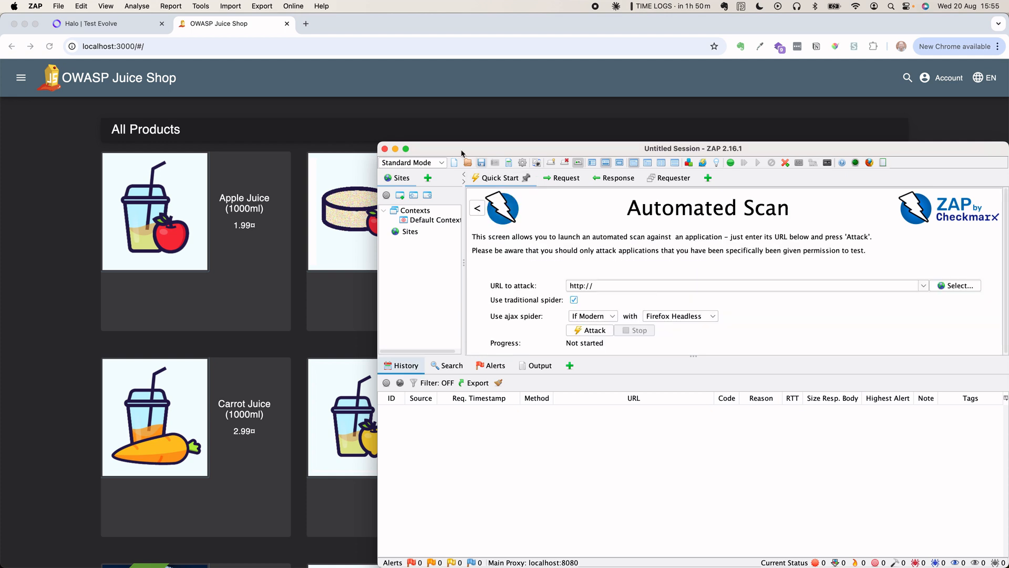
pyautogui.click(176, 51)
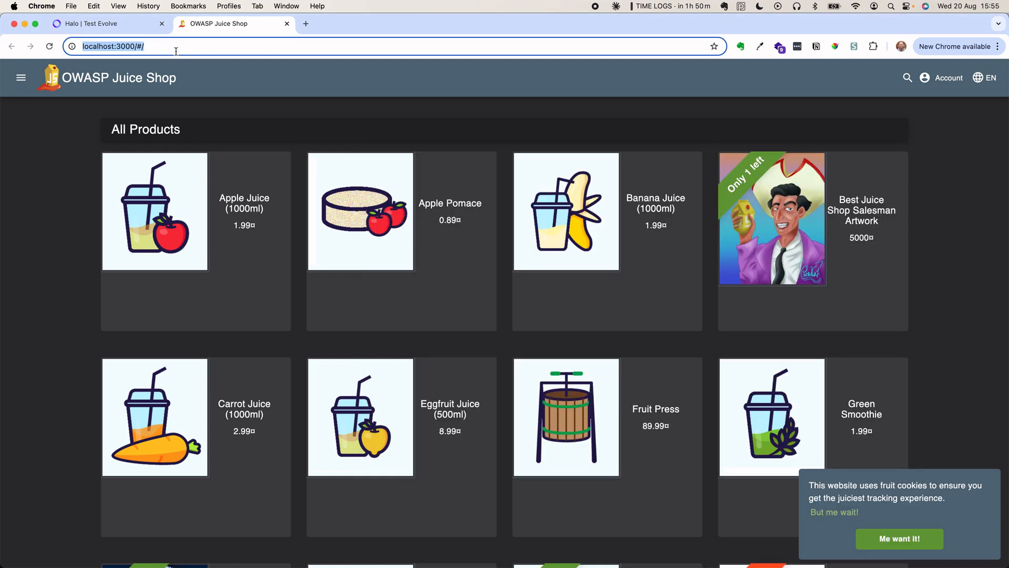
pyautogui.press('super+Tab')
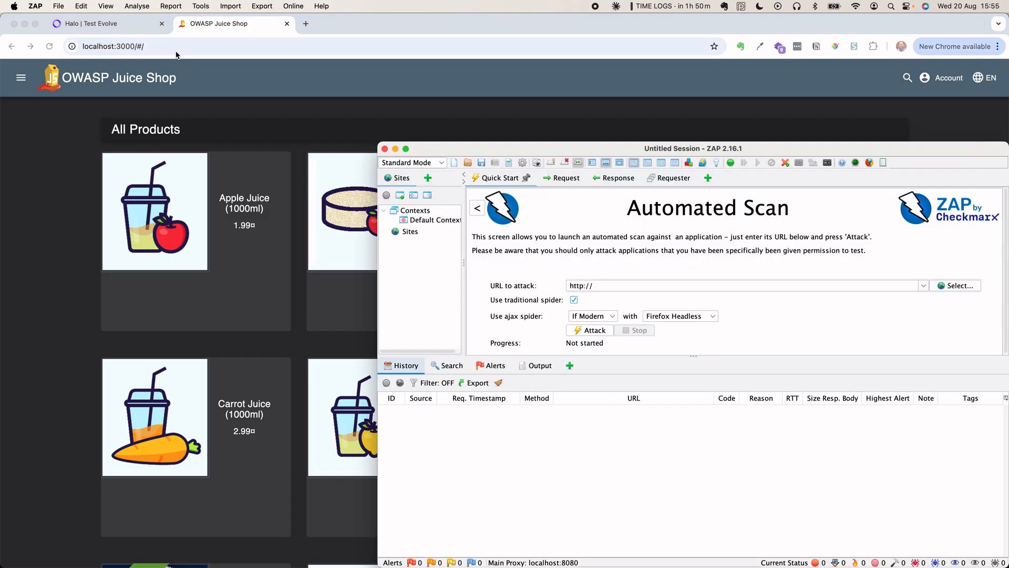
pyautogui.click(624, 285)
pyautogui.press('super+v')
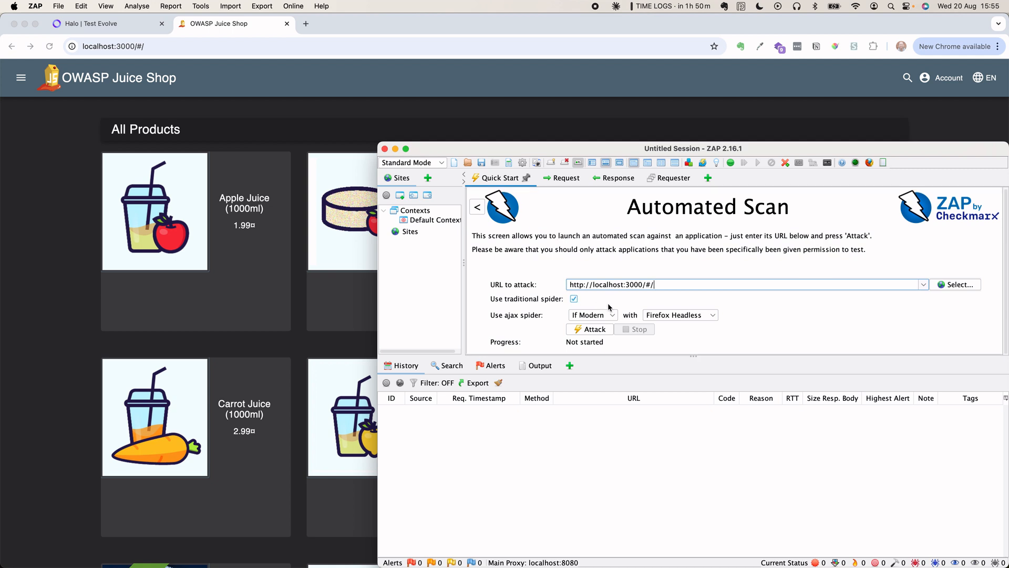
pyautogui.click(594, 331)
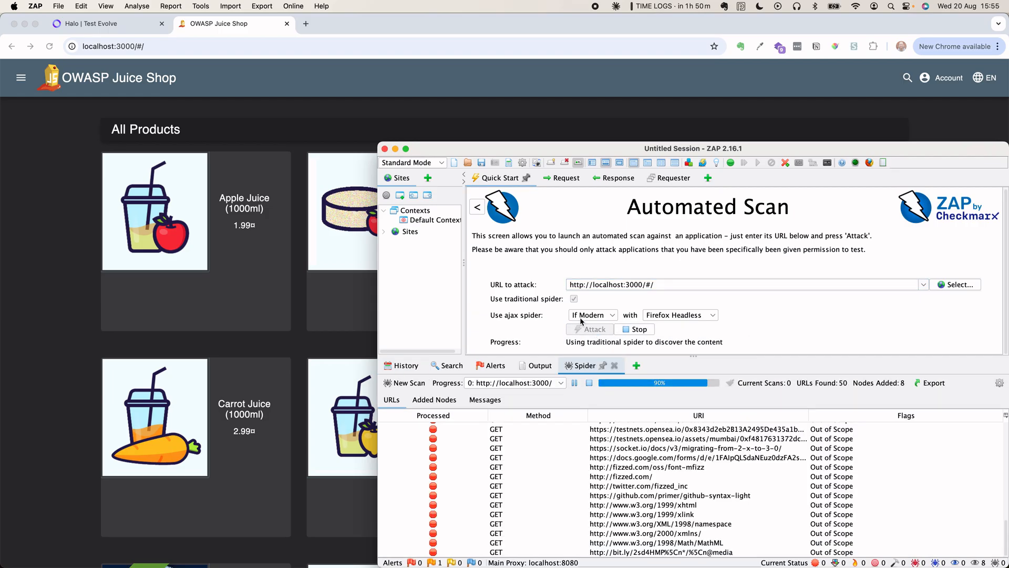
pyautogui.moveTo(501, 146); pyautogui.dragTo(495, 22)
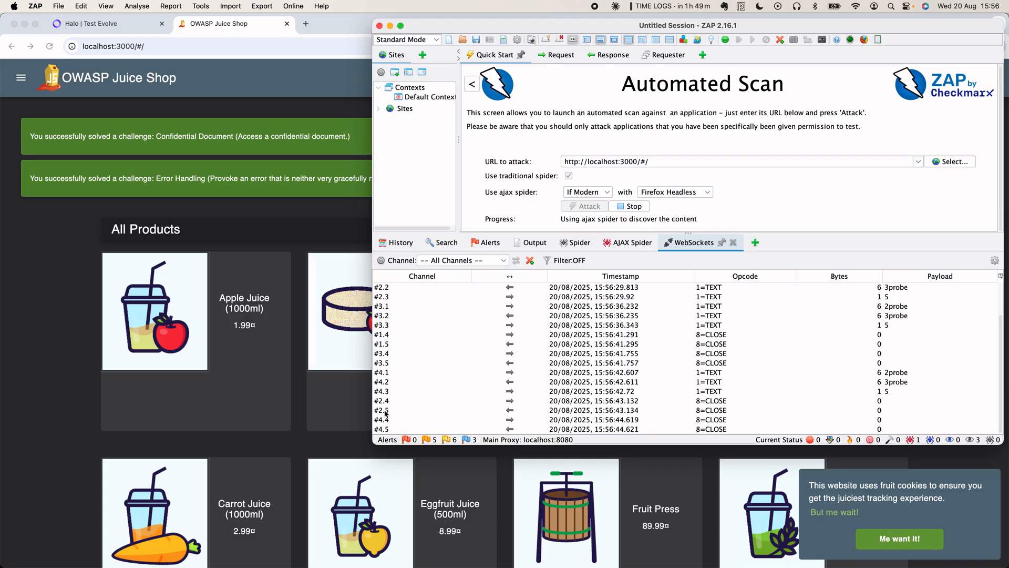
pyautogui.click(574, 245)
pyautogui.scroll(15, 642, 380)
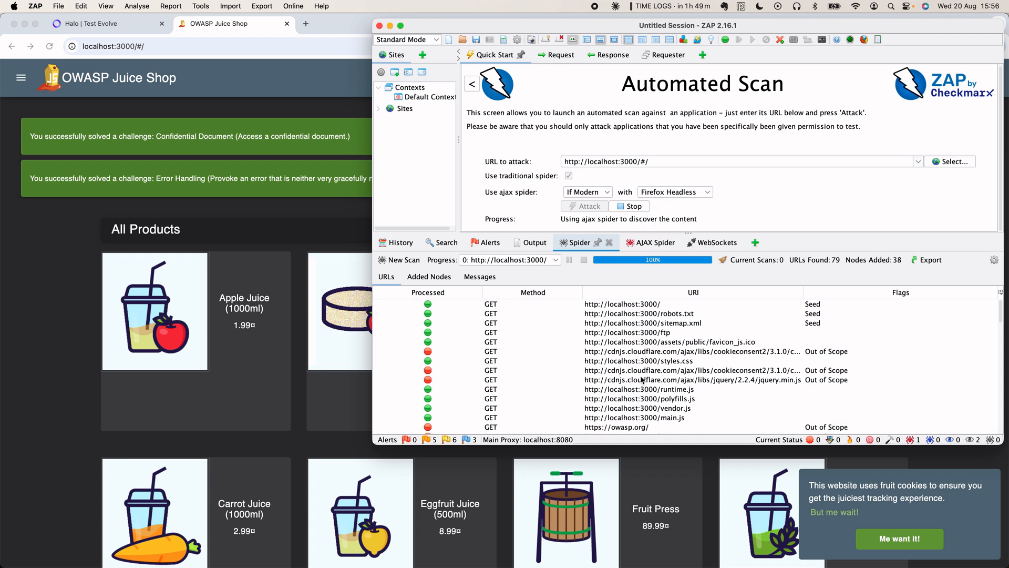
pyautogui.scroll(-15, 642, 380)
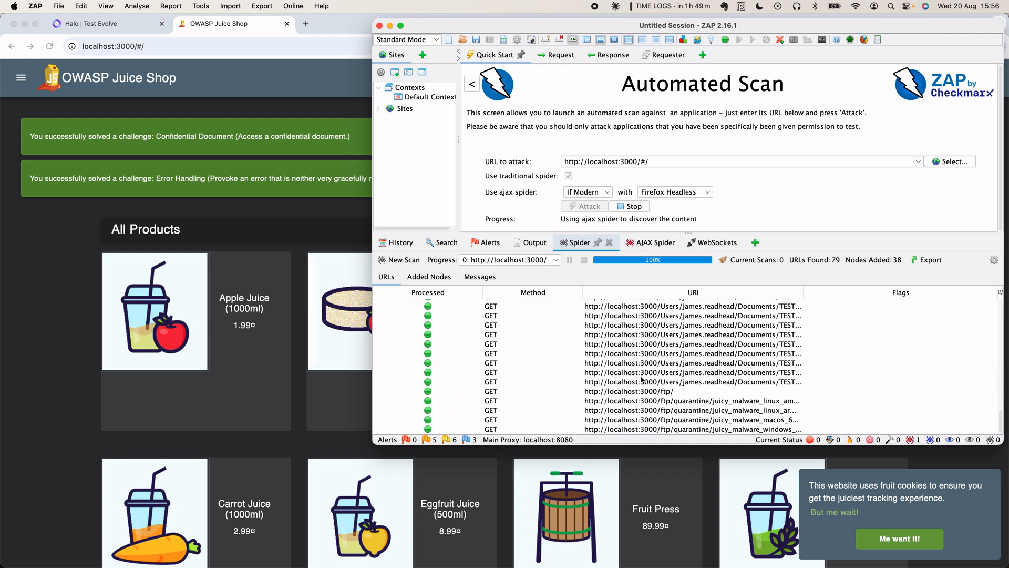
pyautogui.scroll(15, 642, 379)
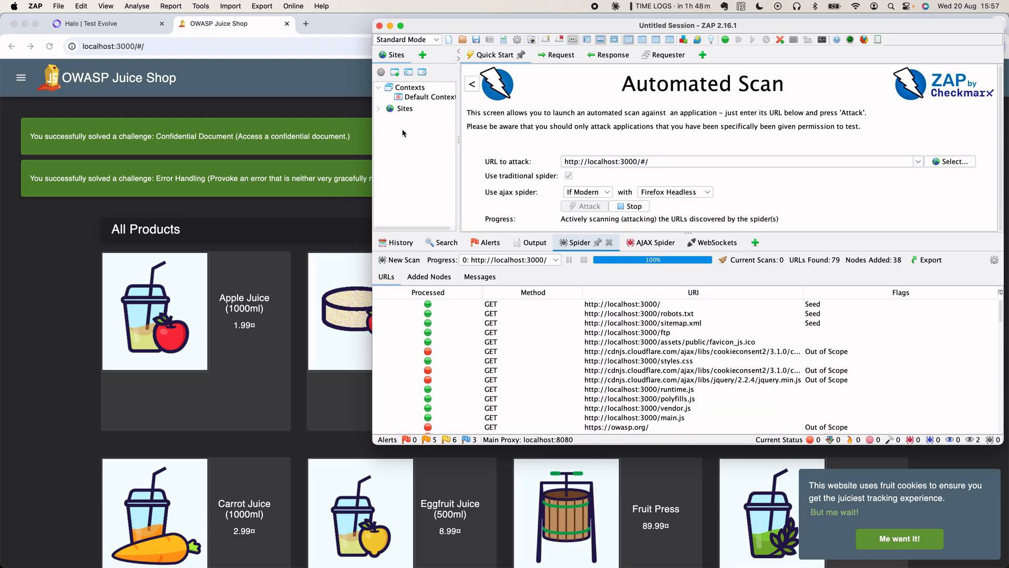
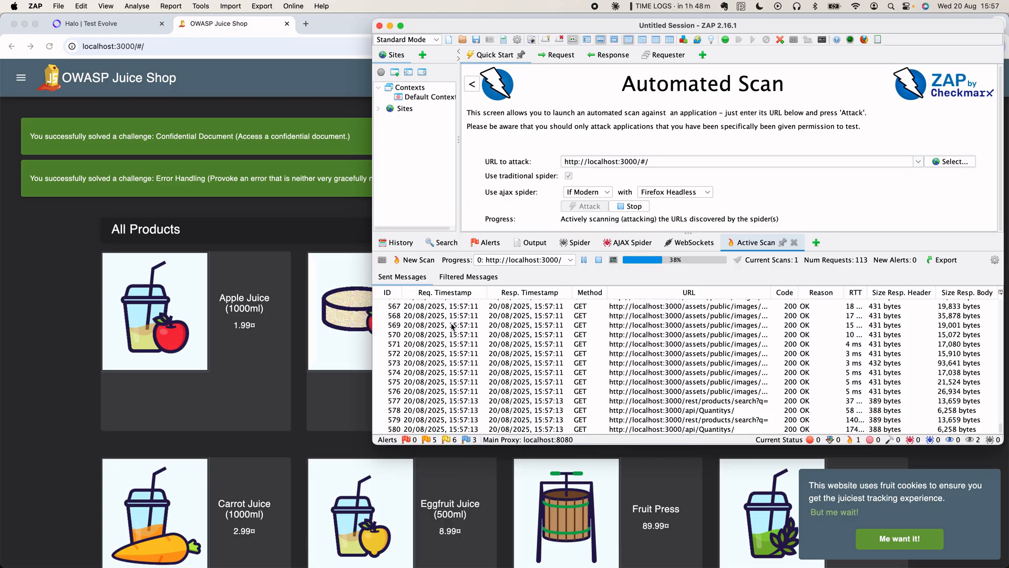
# - Show the 14 alert types raised so far in the Alerts tab and enlarge the ZAP window
pyautogui.click(484, 245)
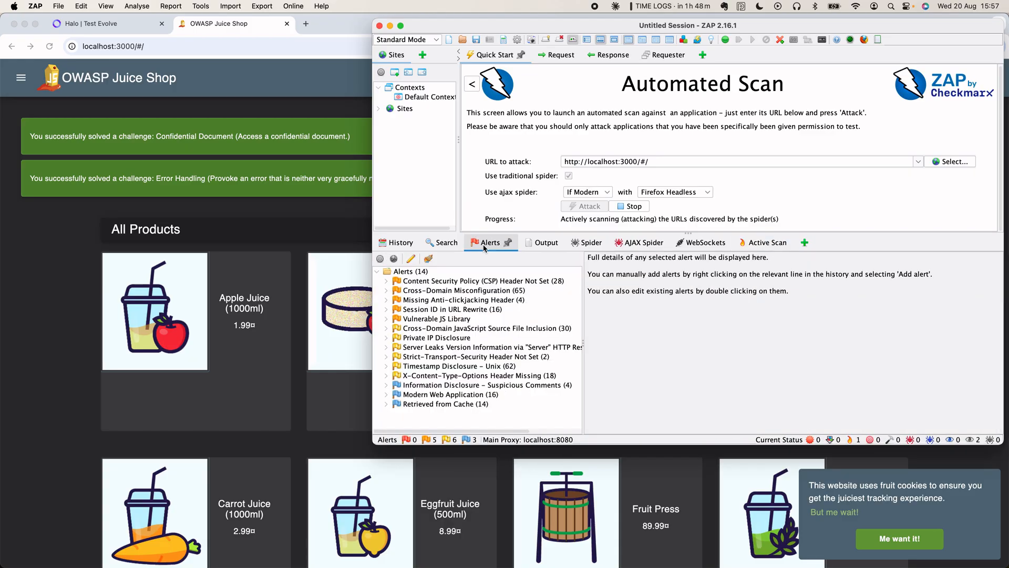
pyautogui.moveTo(372, 443); pyautogui.dragTo(330, 514)
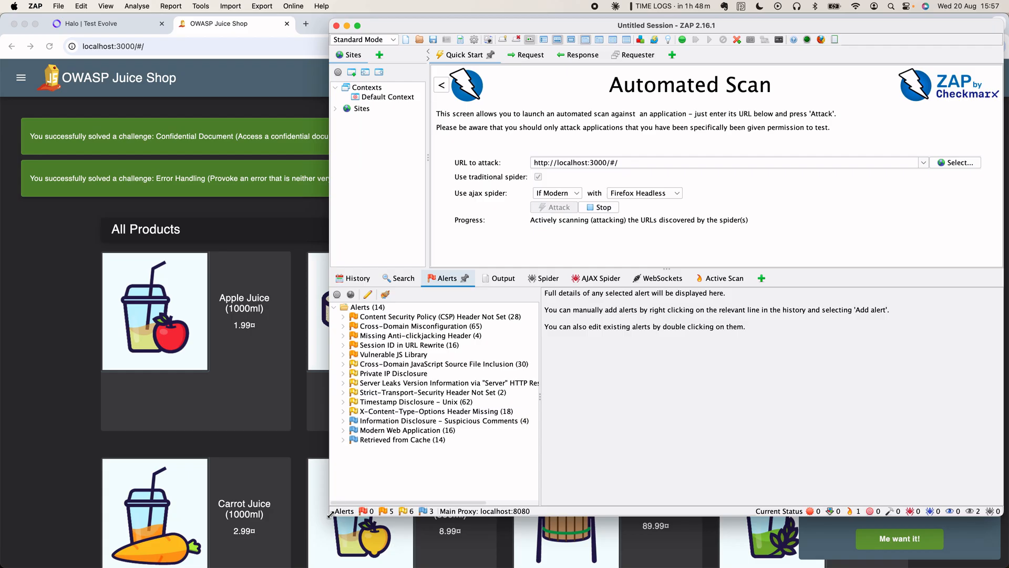
# - Check the Output log, the AJAX Spider's 173 crawled URLs and WebSockets, then return to Active Scan at 38%
pyautogui.click(498, 278)
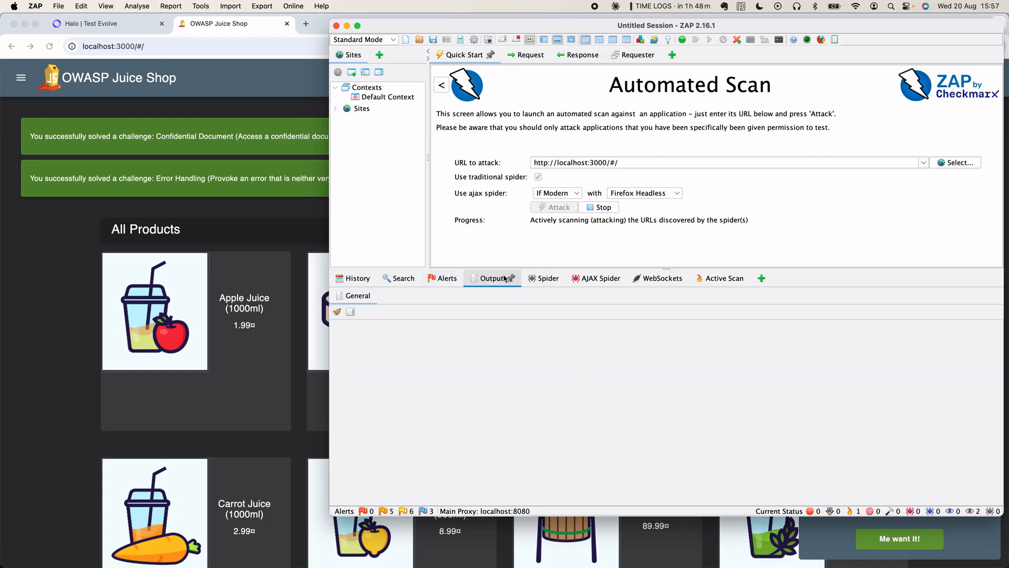
pyautogui.click(587, 279)
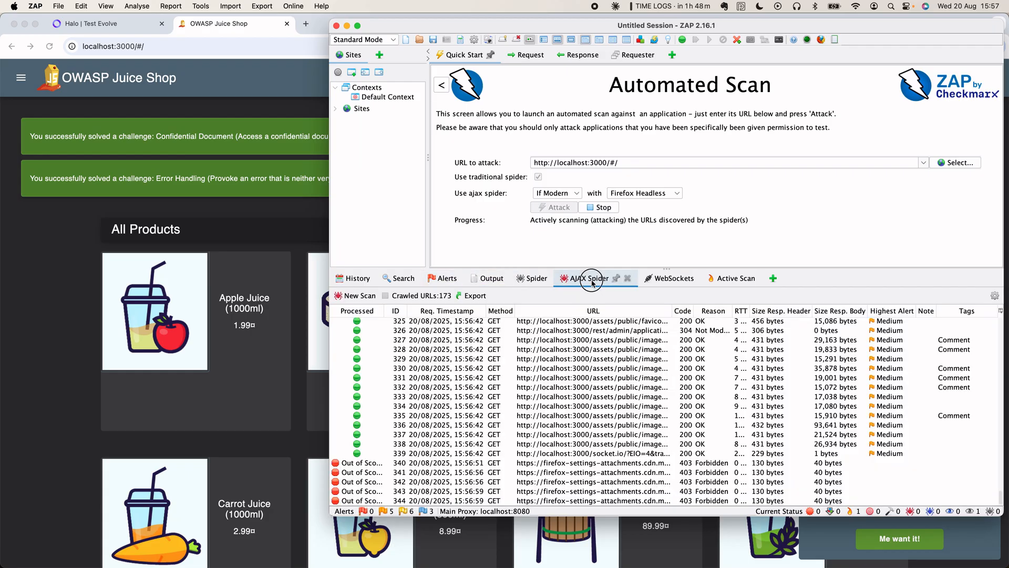
pyautogui.click(674, 279)
pyautogui.click(724, 280)
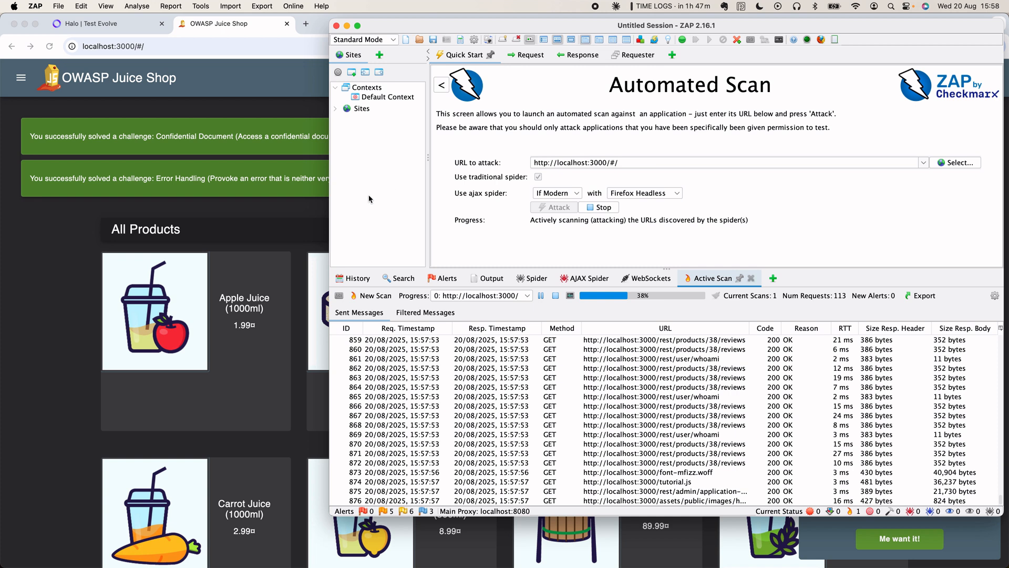
# - View the request headers of message 863, a GET to localhost:3000/rest/products/38/reviews
pyautogui.click(510, 378)
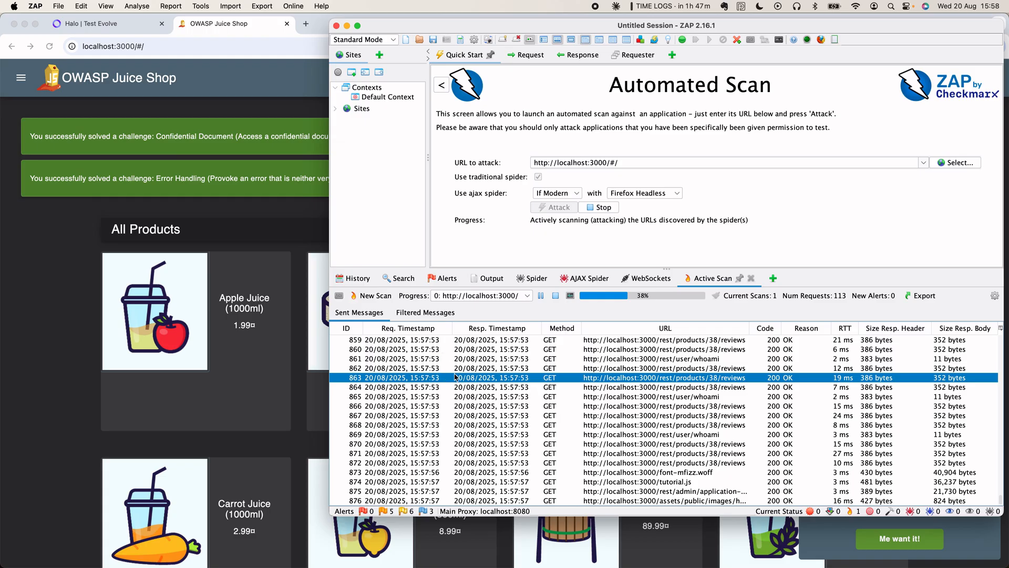
pyautogui.click(528, 56)
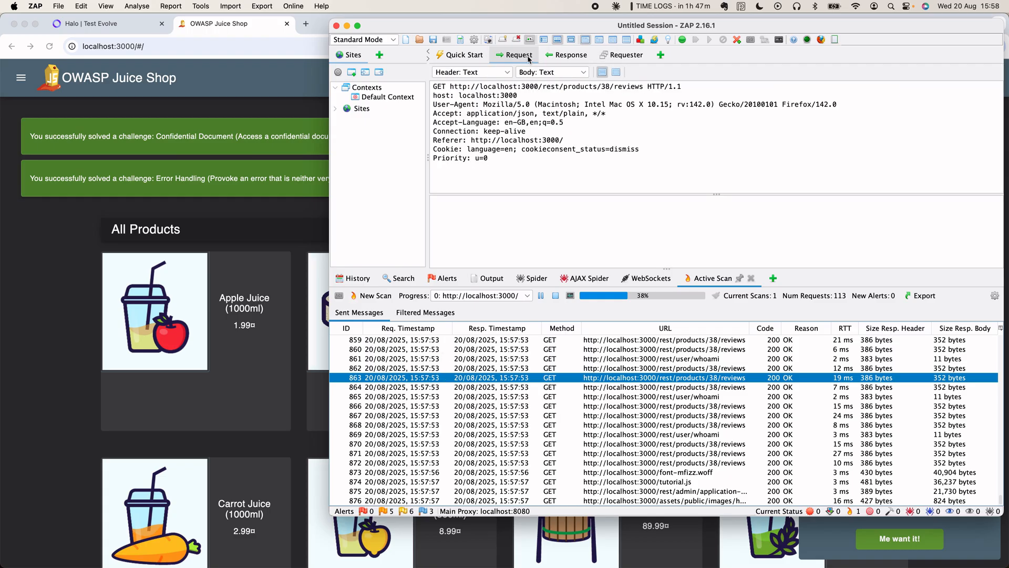
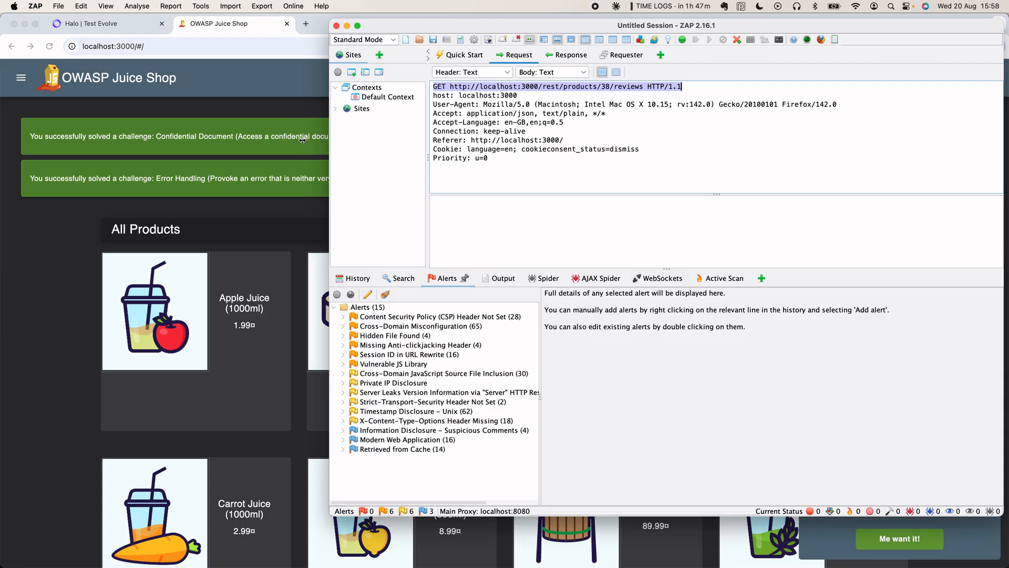
# - Widen the ZAP window and Sites pane, and expand Sites to list the four captured hosts
pyautogui.moveTo(330, 139); pyautogui.dragTo(301, 138)
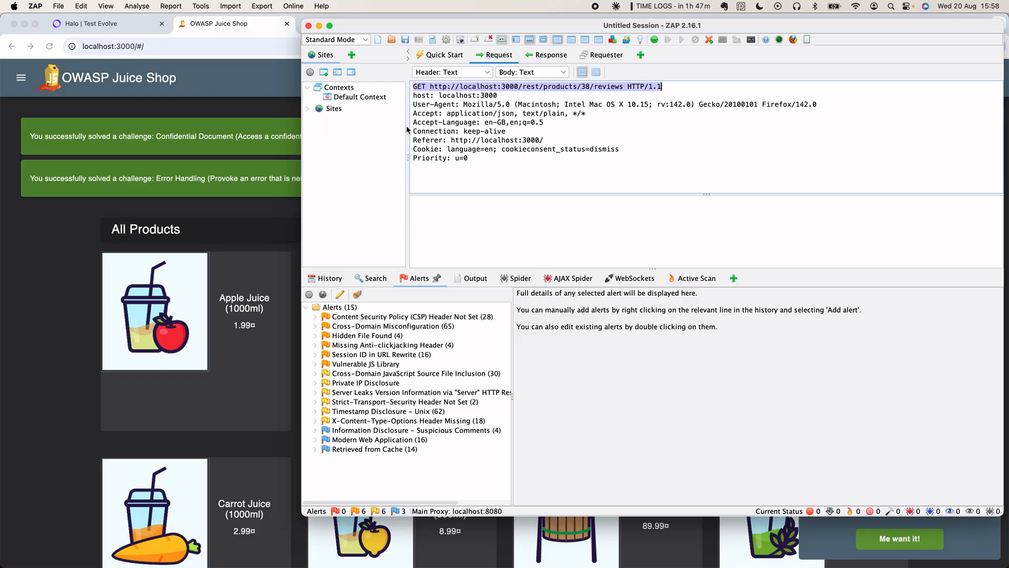
pyautogui.moveTo(408, 157); pyautogui.dragTo(507, 158)
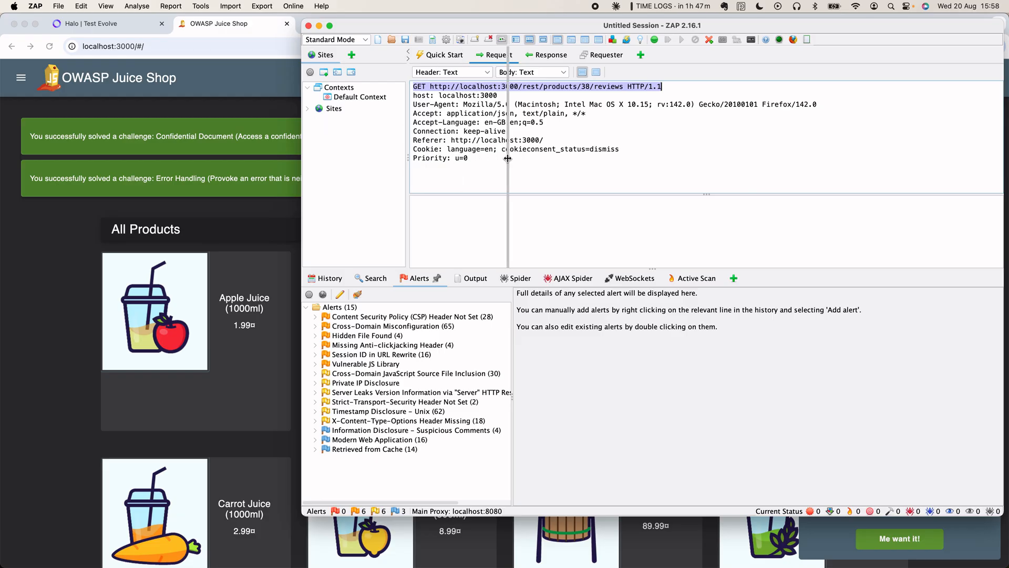
pyautogui.doubleClick(339, 110)
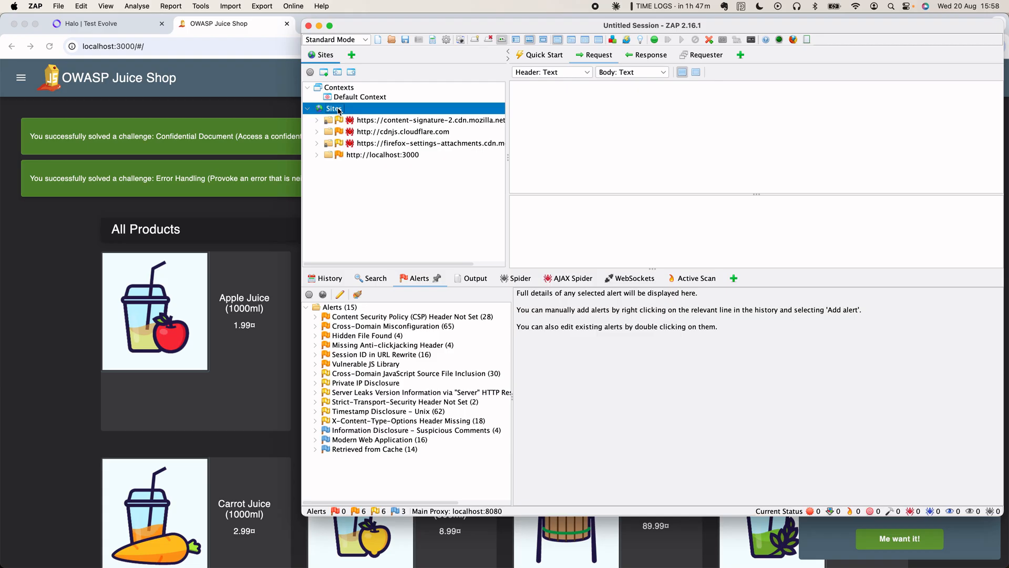
# - Review the content-signature, cdnjs.cloudflare.com and firefox-settings-attachments hosts, then select all three together
pyautogui.doubleClick(403, 120)
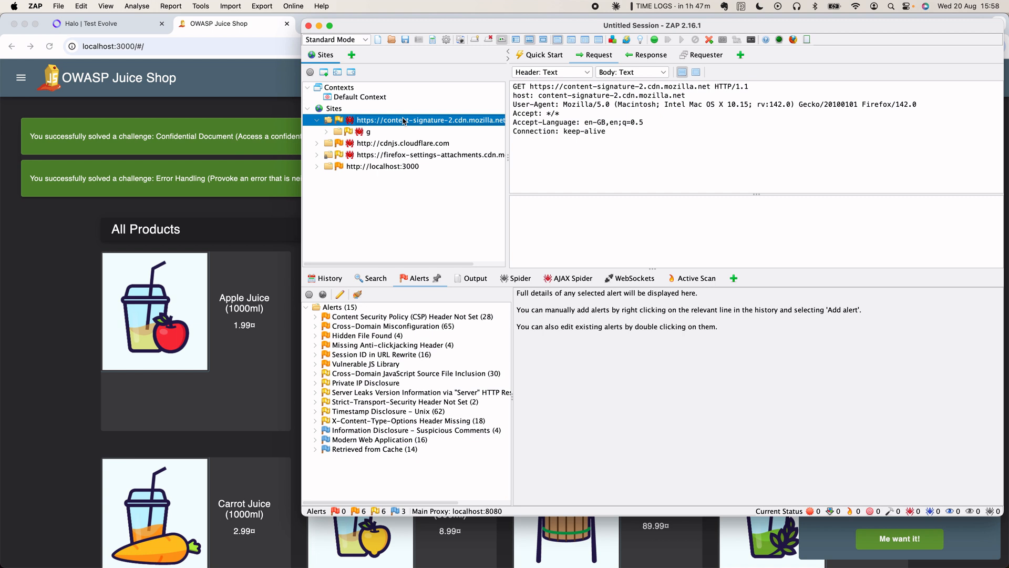
pyautogui.doubleClick(404, 121)
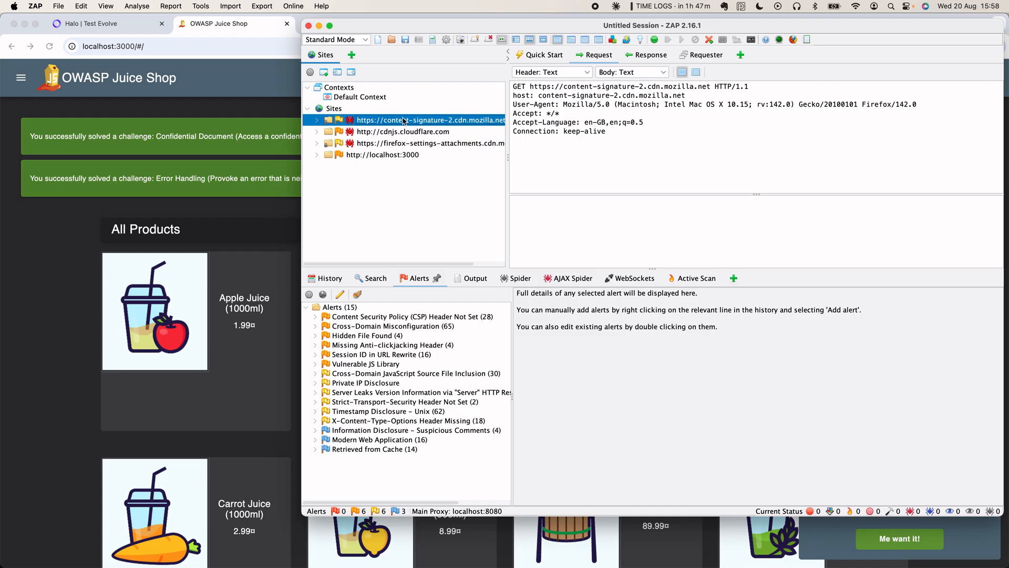
pyautogui.press('Down')
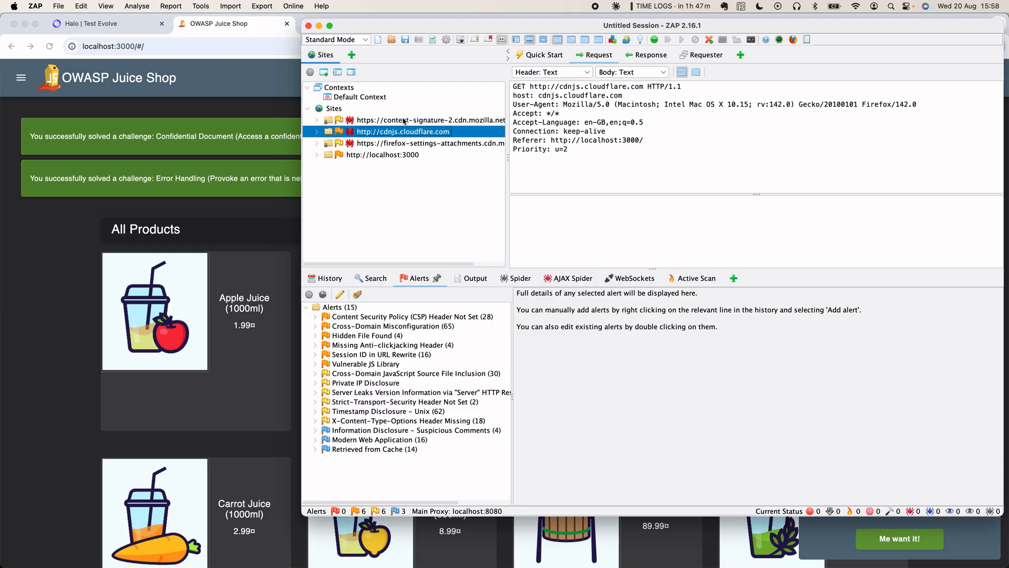
pyautogui.press('Down')
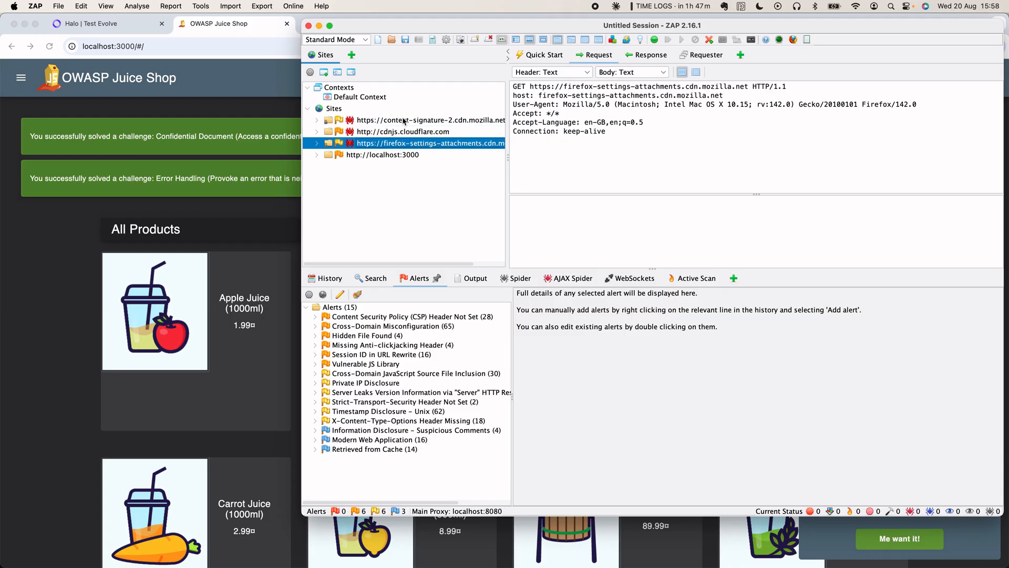
pyautogui.keyDown('shift'); pyautogui.click(404, 121); pyautogui.keyUp('shift')
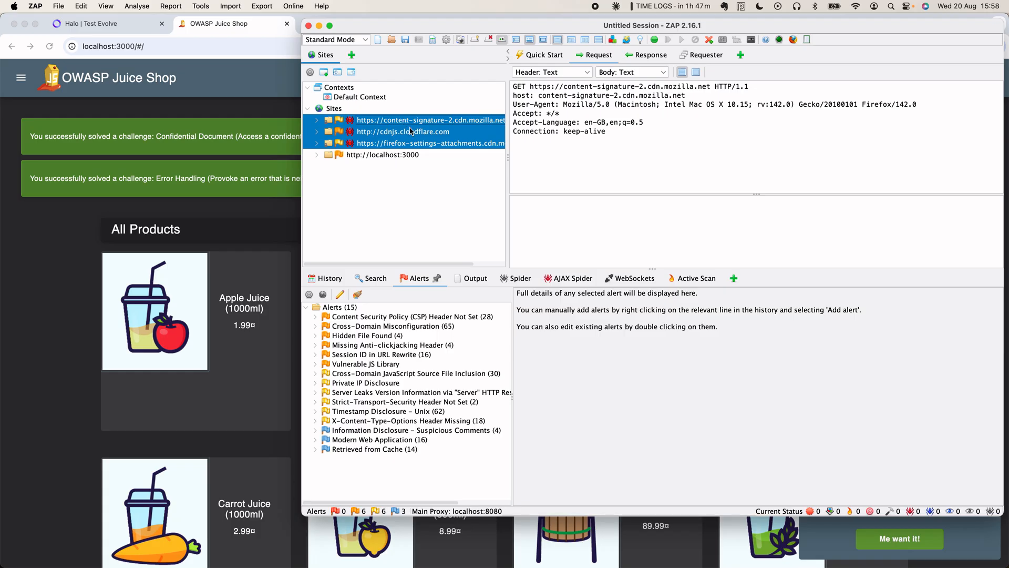
# - Delete the selected mozilla and cloudflare site nodes and confirm the deletion
pyautogui.rightClick(411, 131)
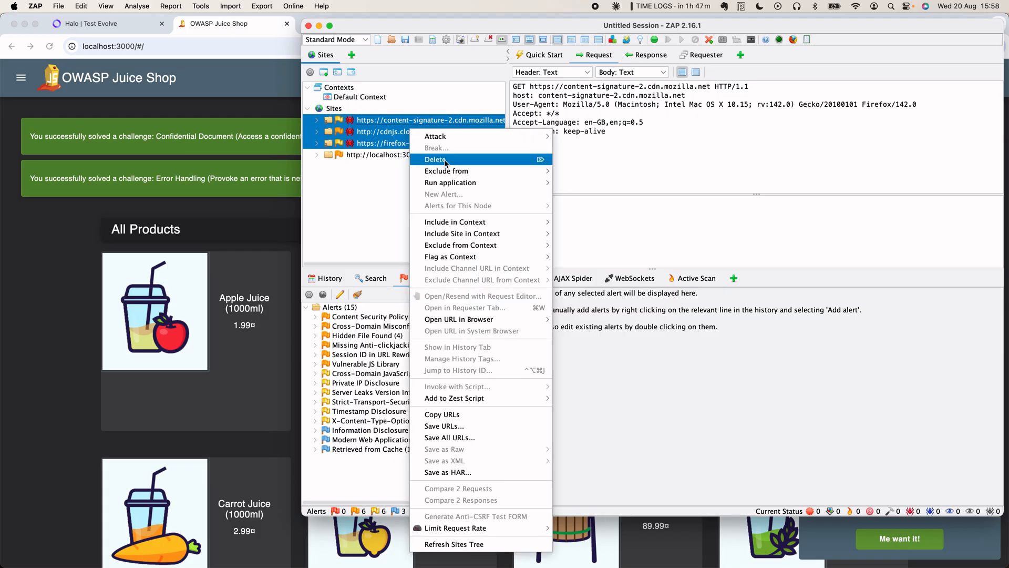
pyautogui.moveTo(455, 171)
pyautogui.click(446, 161)
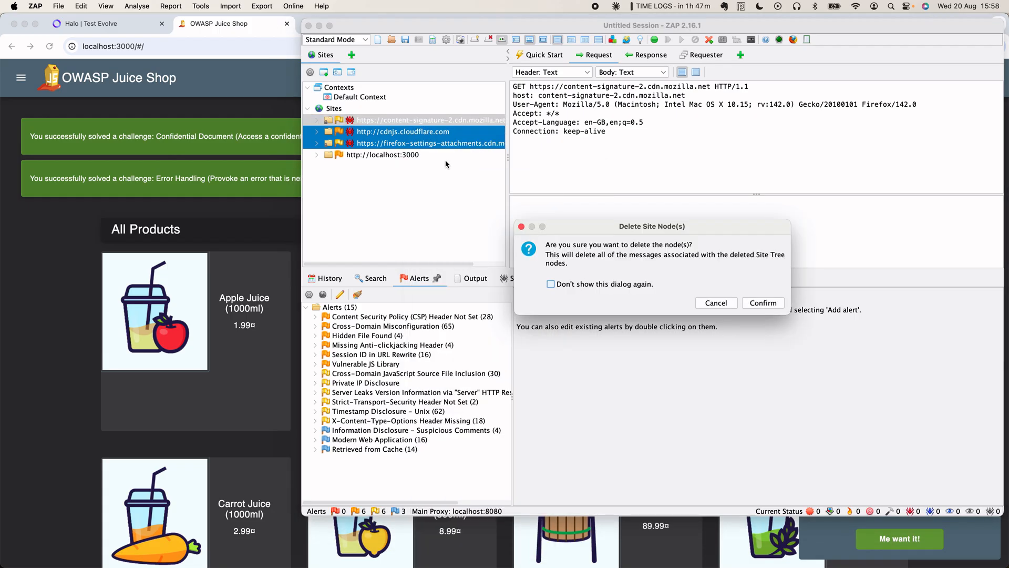
pyautogui.click(762, 303)
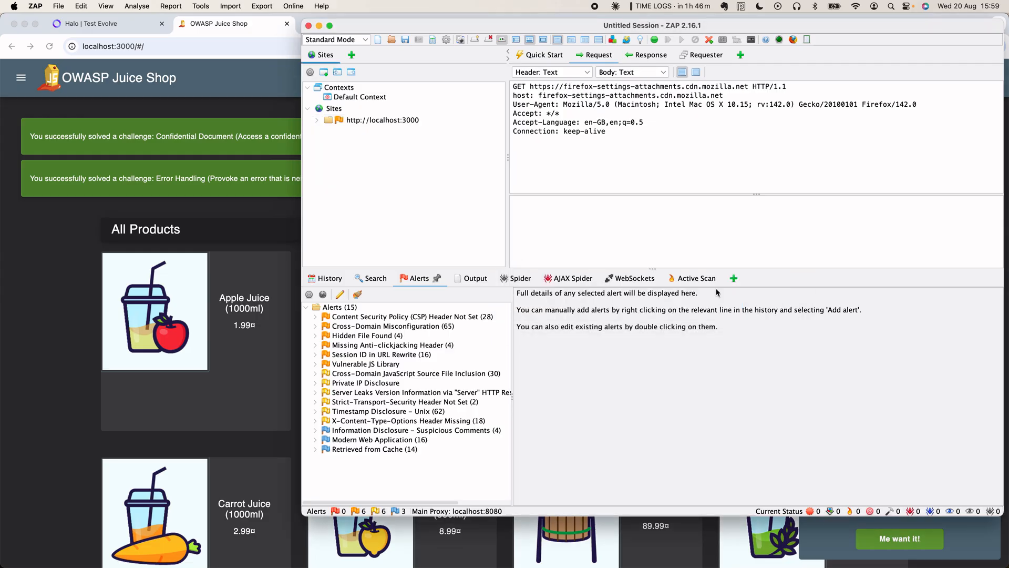
# - Expand localhost:3000 and inspect the _darcs, .bzr, .hg, root, BitKeeper and MaterialIcons-Regular.woff2 requests
pyautogui.doubleClick(370, 121)
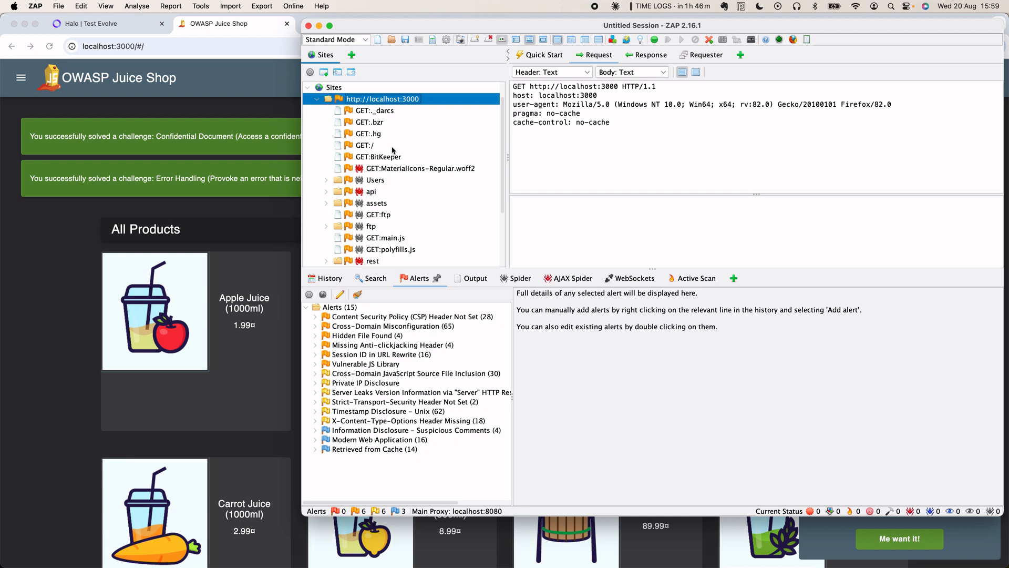
pyautogui.scroll(1, 403, 165)
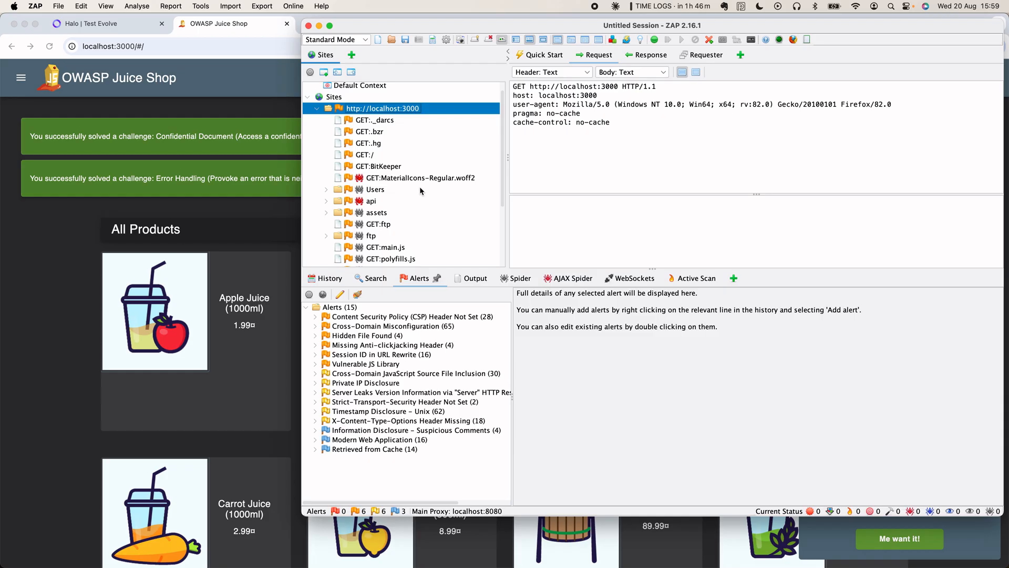
pyautogui.click(377, 120)
pyautogui.click(375, 133)
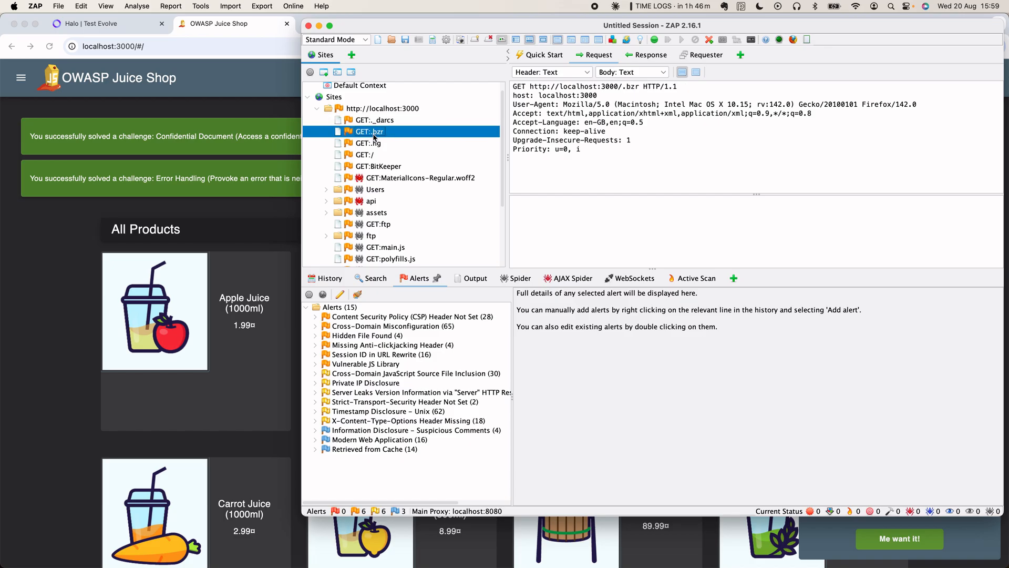
pyautogui.click(375, 145)
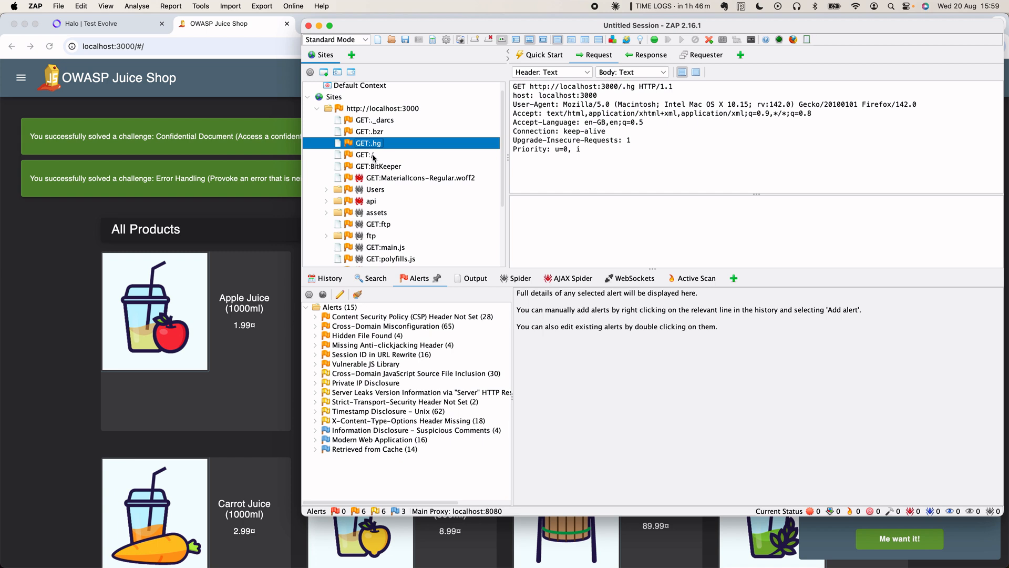
pyautogui.click(374, 156)
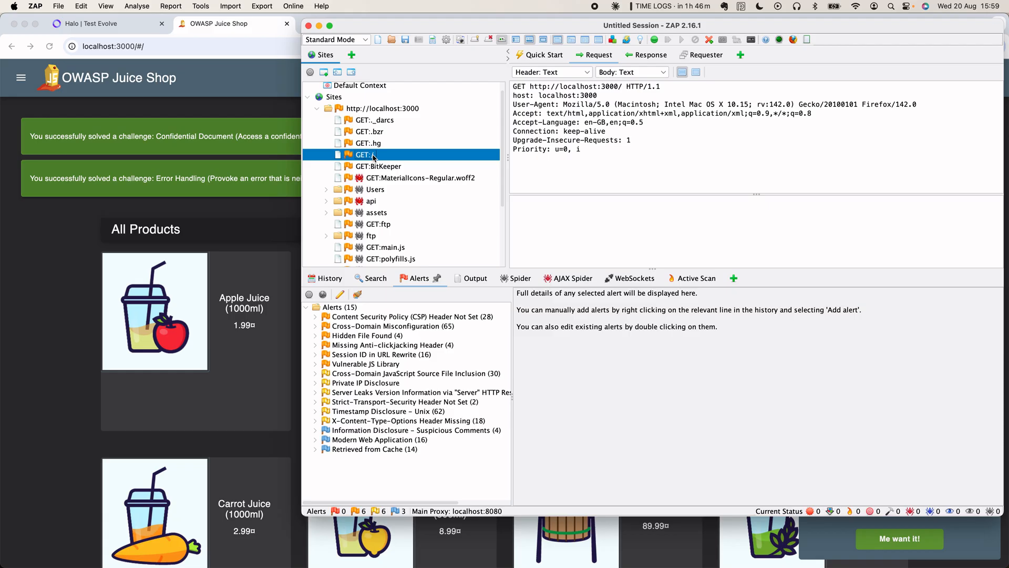
pyautogui.click(377, 167)
pyautogui.click(384, 179)
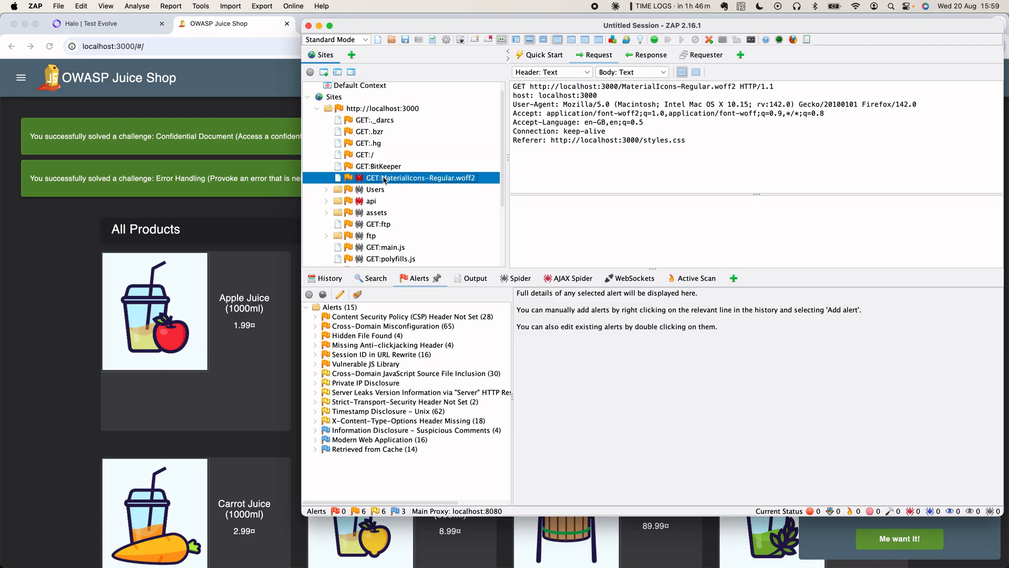
pyautogui.scroll(-2, 333, 184)
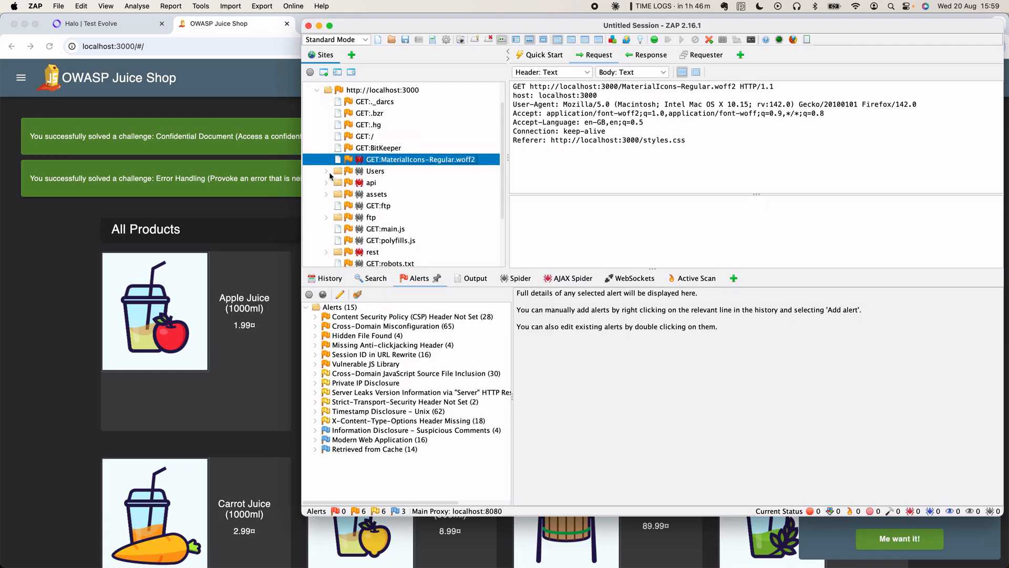
# - Collapse Users and expand api's Challenges and Quantitys branches, viewing the Challenges name-query request
pyautogui.click(326, 171)
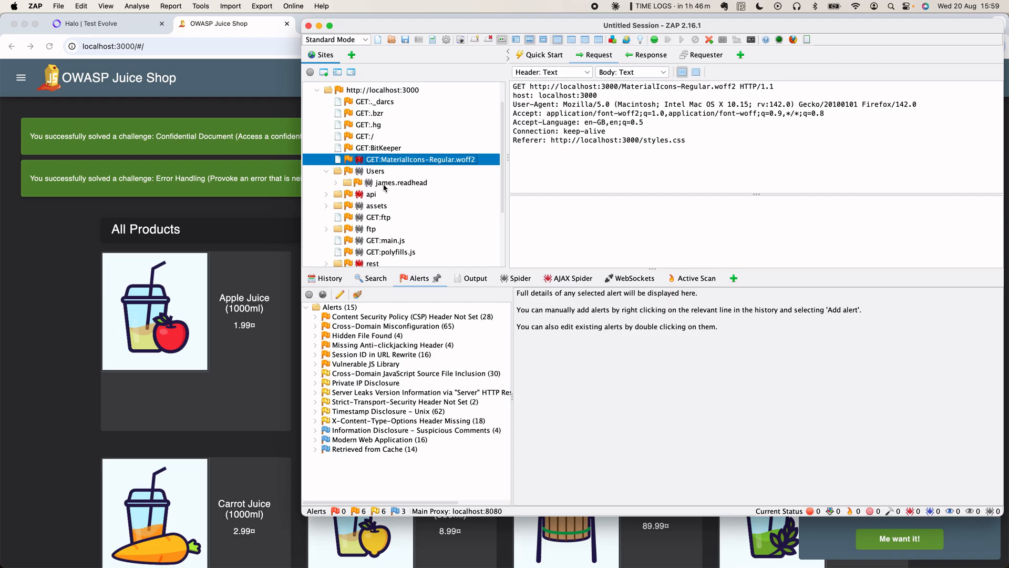
pyautogui.click(336, 183)
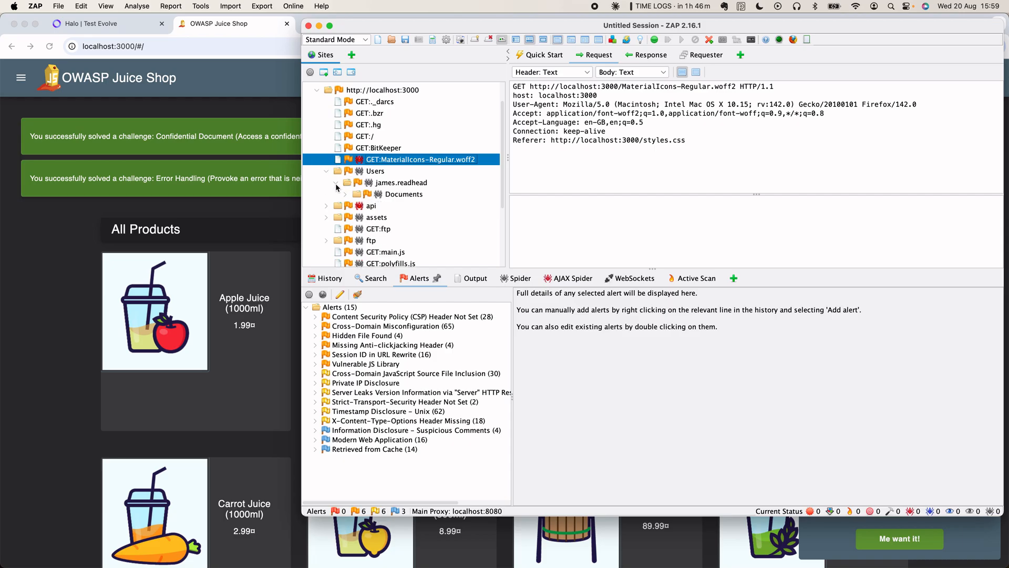
pyautogui.click(336, 183)
pyautogui.click(326, 194)
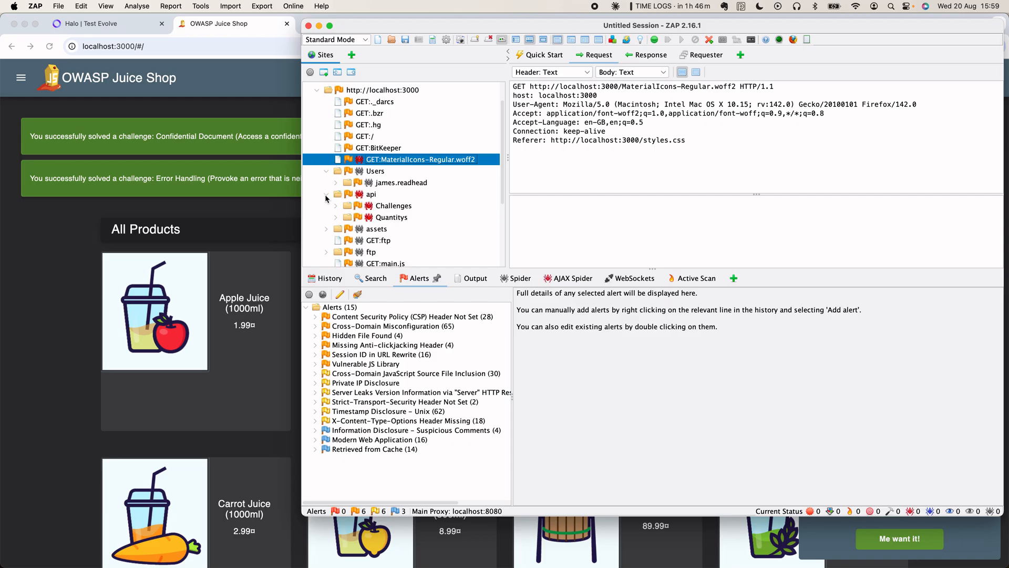
pyautogui.click(326, 171)
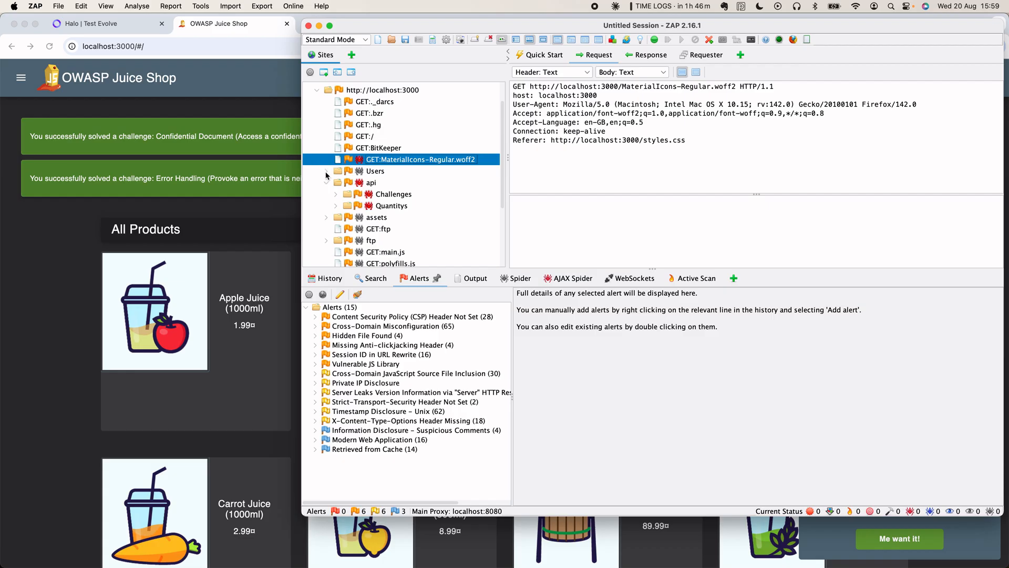
pyautogui.doubleClick(371, 195)
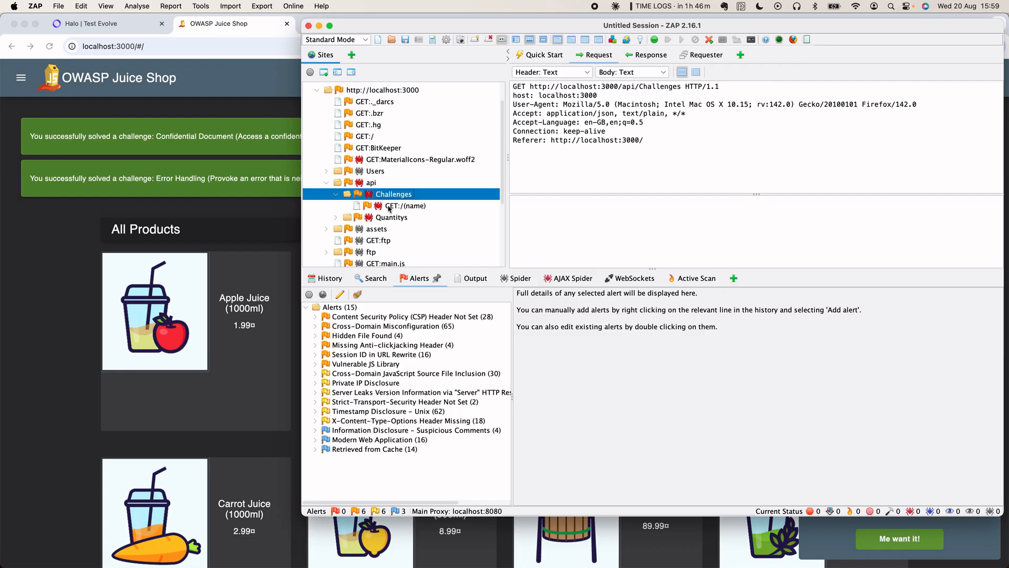
pyautogui.click(390, 207)
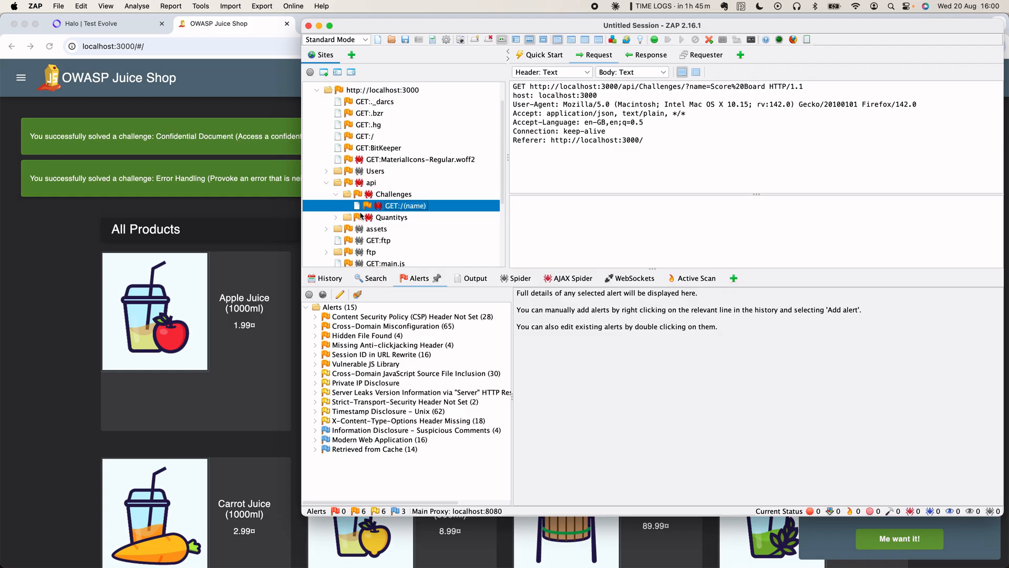
pyautogui.doubleClick(378, 217)
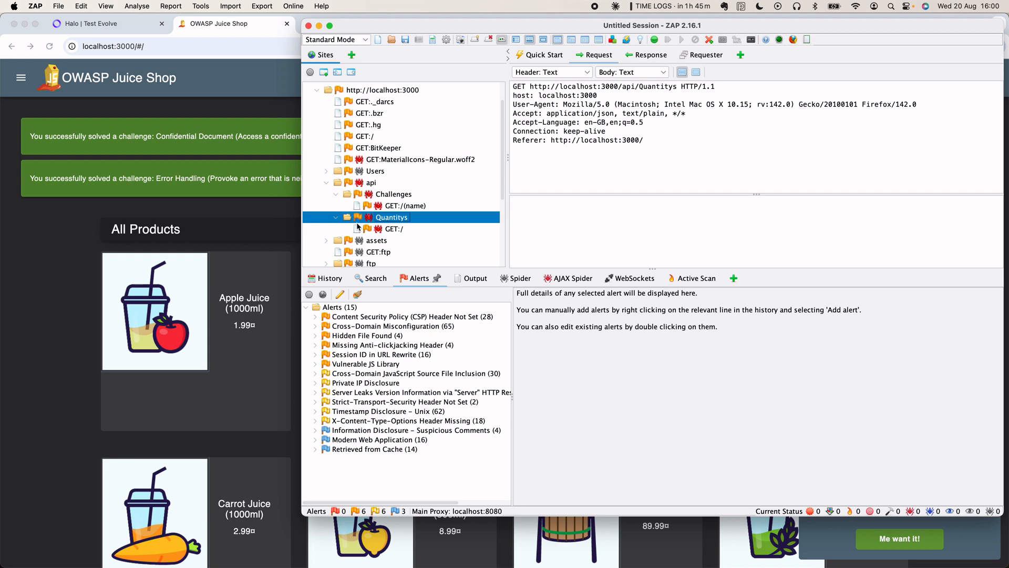
# - Expand assets, view the /ftp request, then show the GET /api/Quantitys/ request
pyautogui.scroll(-3, 336, 221)
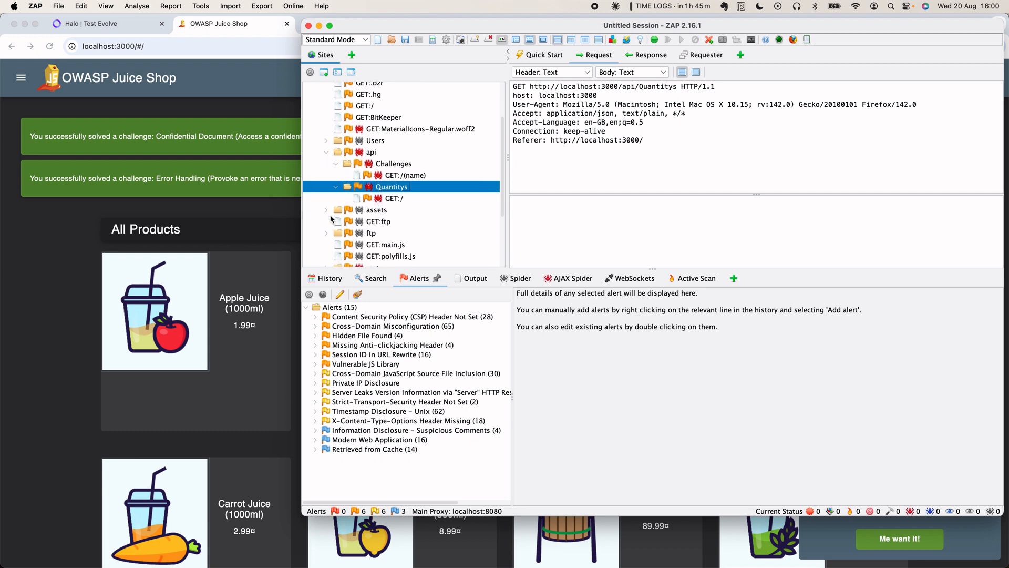
pyautogui.doubleClick(359, 210)
pyautogui.scroll(-5, 359, 213)
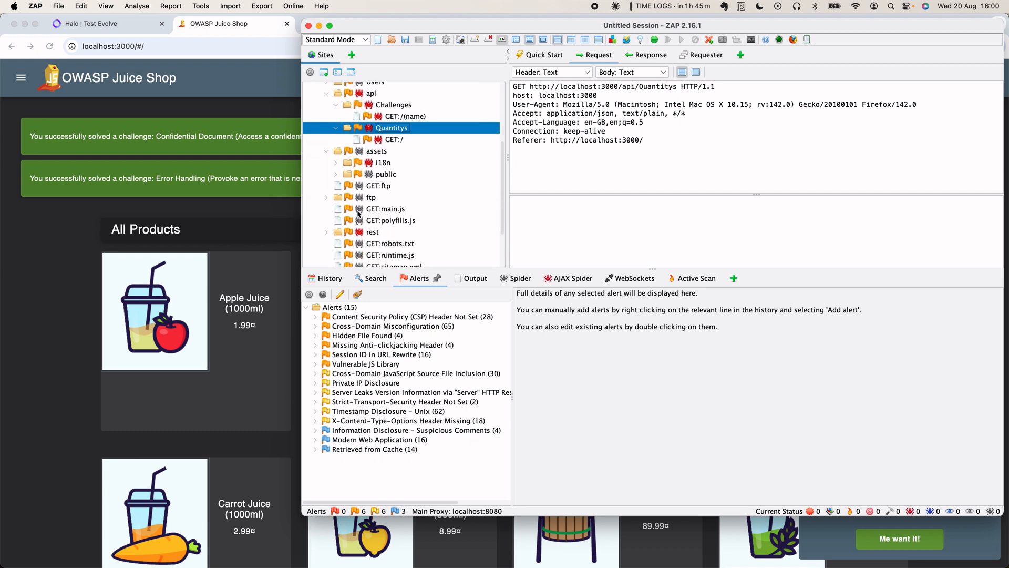
pyautogui.scroll(-1, 354, 184)
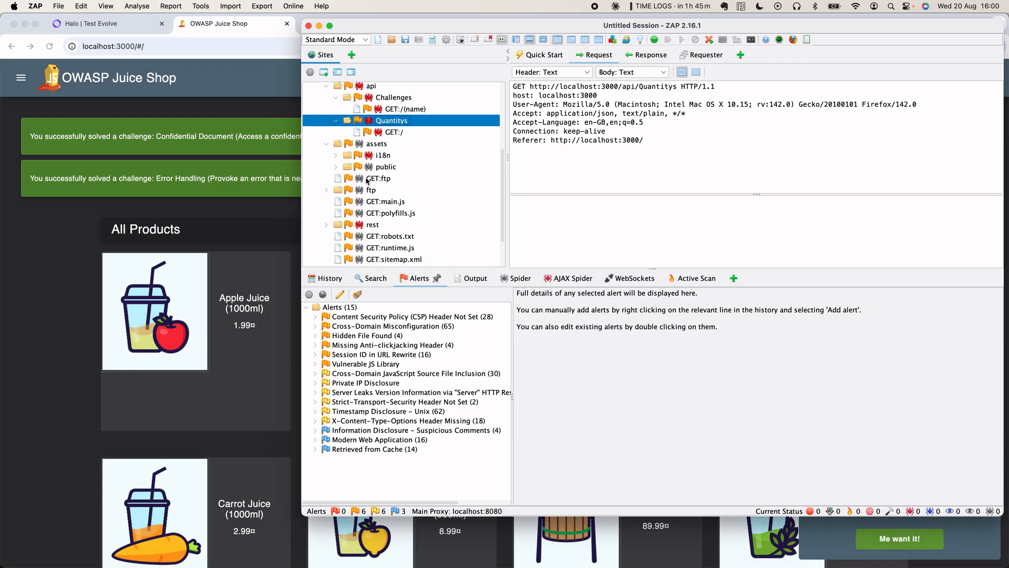
pyautogui.click(367, 179)
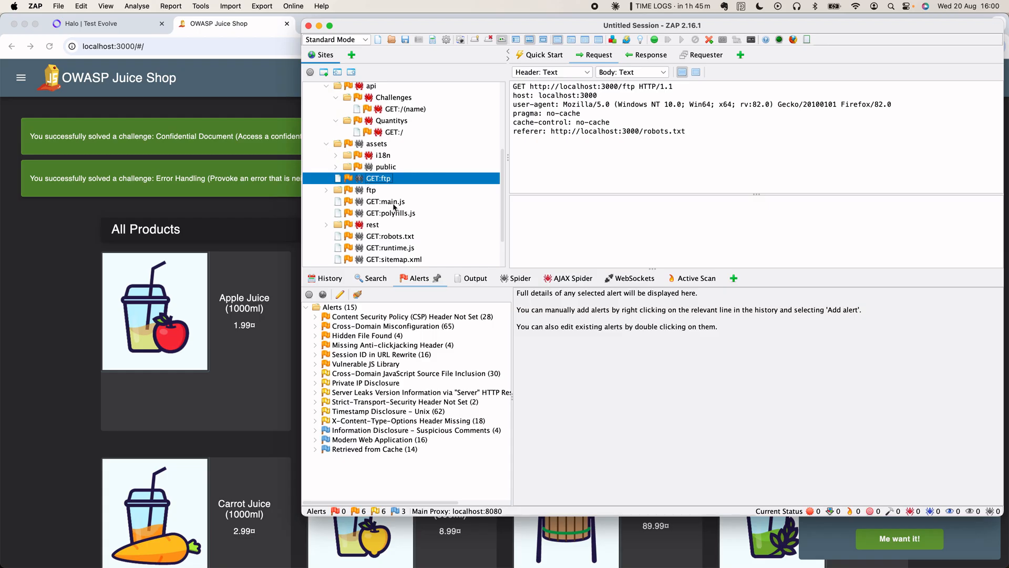
pyautogui.scroll(4, 394, 207)
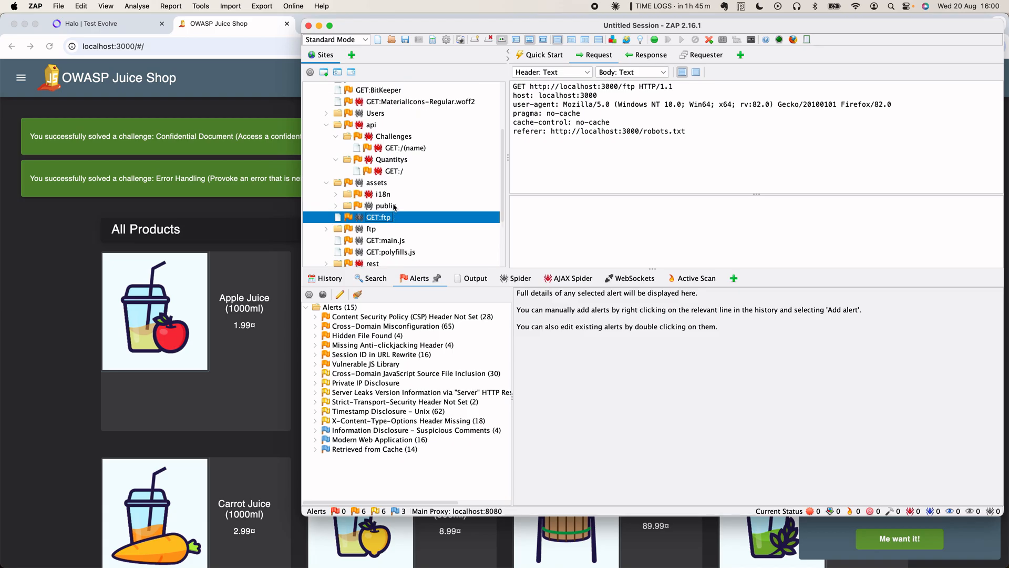
pyautogui.click(393, 172)
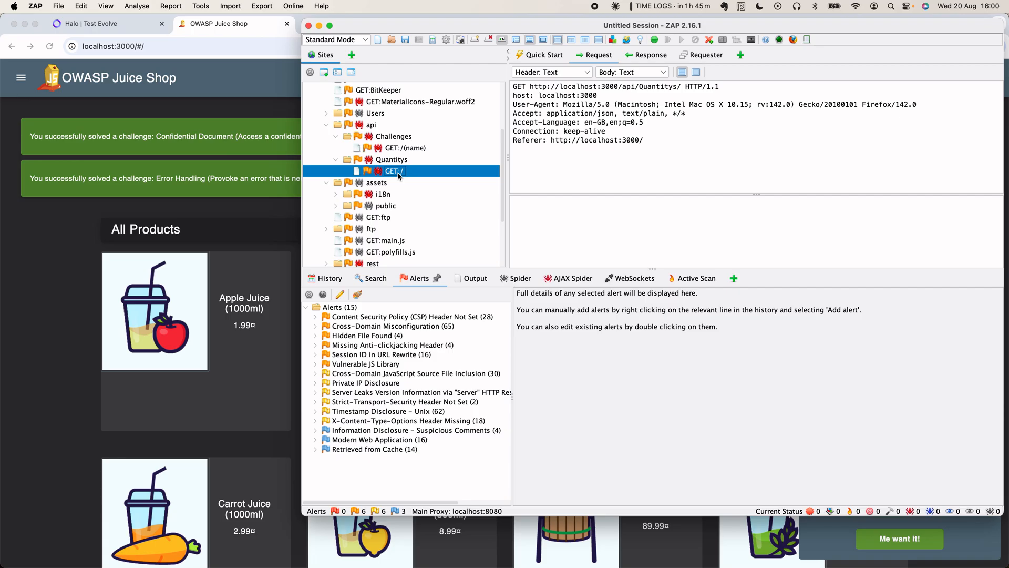
# - Show the CSP Header Not Set alert details: Medium risk, High confidence, CWE 693, 28 instances
pyautogui.tripleClick(648, 87)
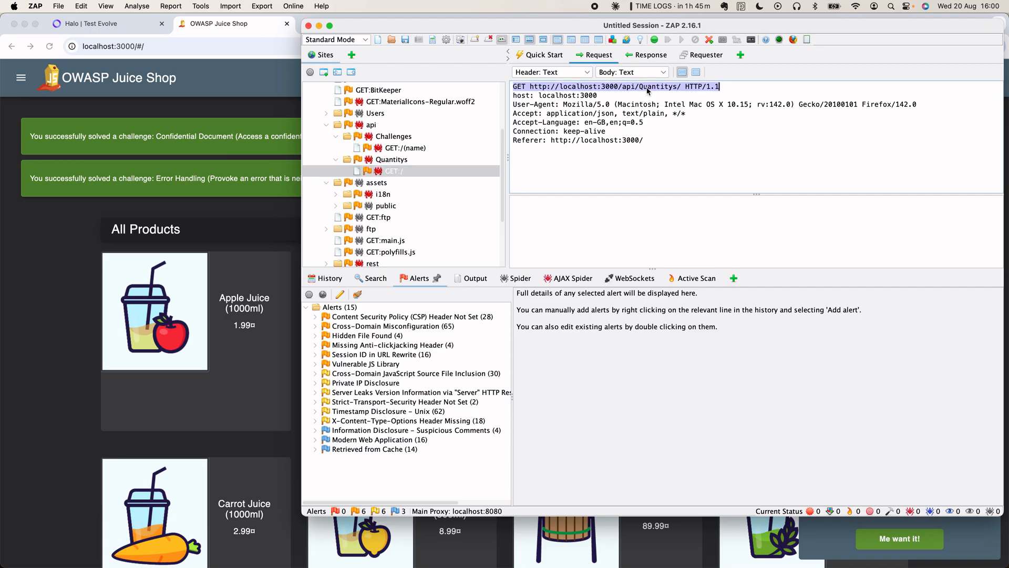
pyautogui.click(399, 172)
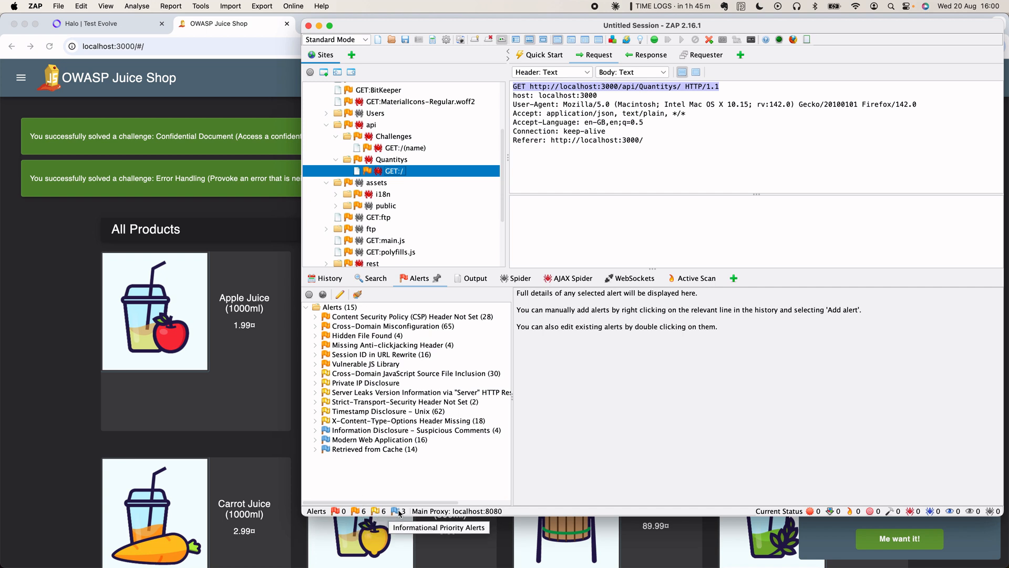
pyautogui.click(414, 279)
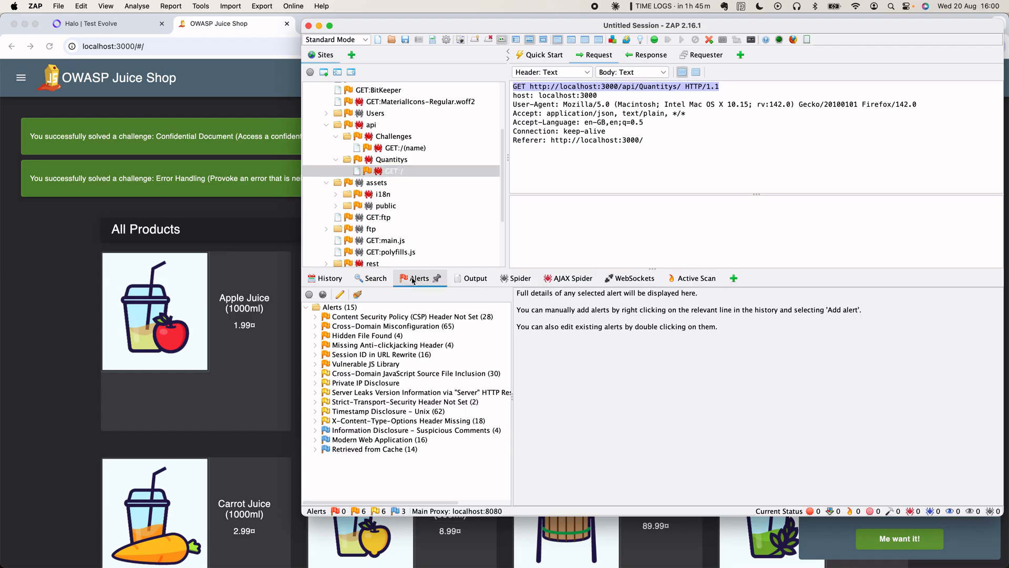
pyautogui.doubleClick(366, 317)
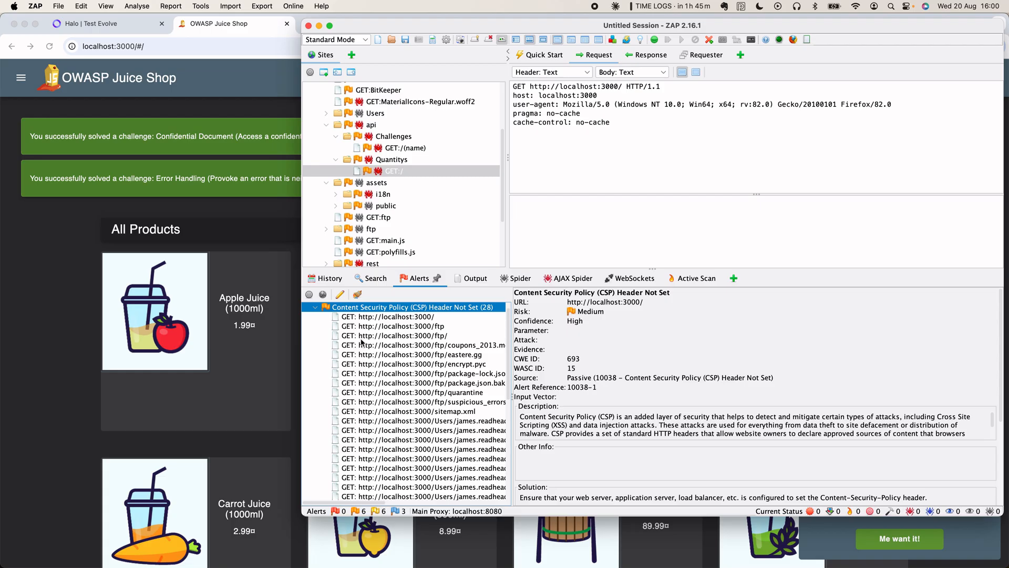
pyautogui.click(315, 307)
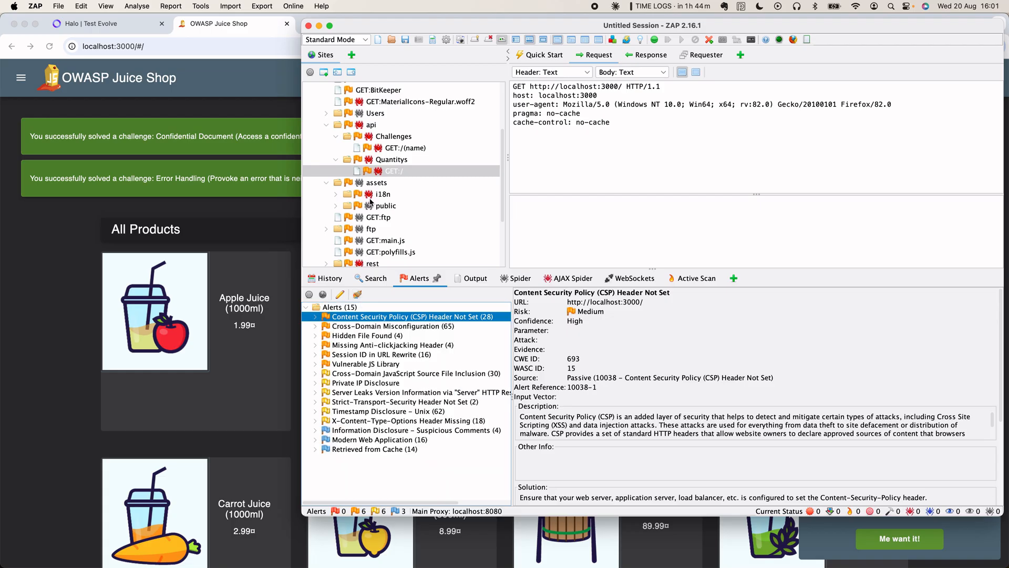
pyautogui.click(397, 174)
pyautogui.rightClick(397, 173)
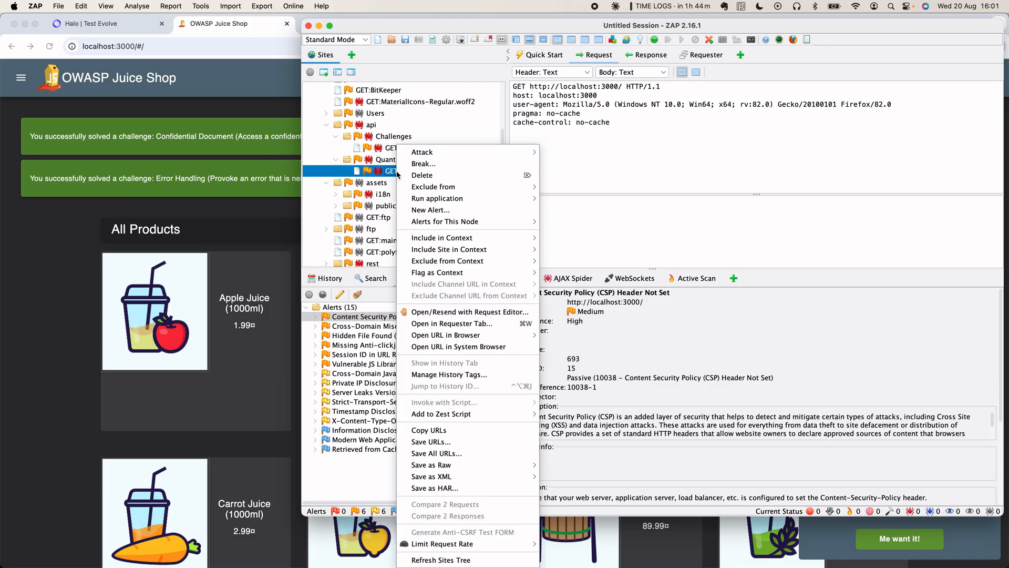
pyautogui.moveTo(473, 152)
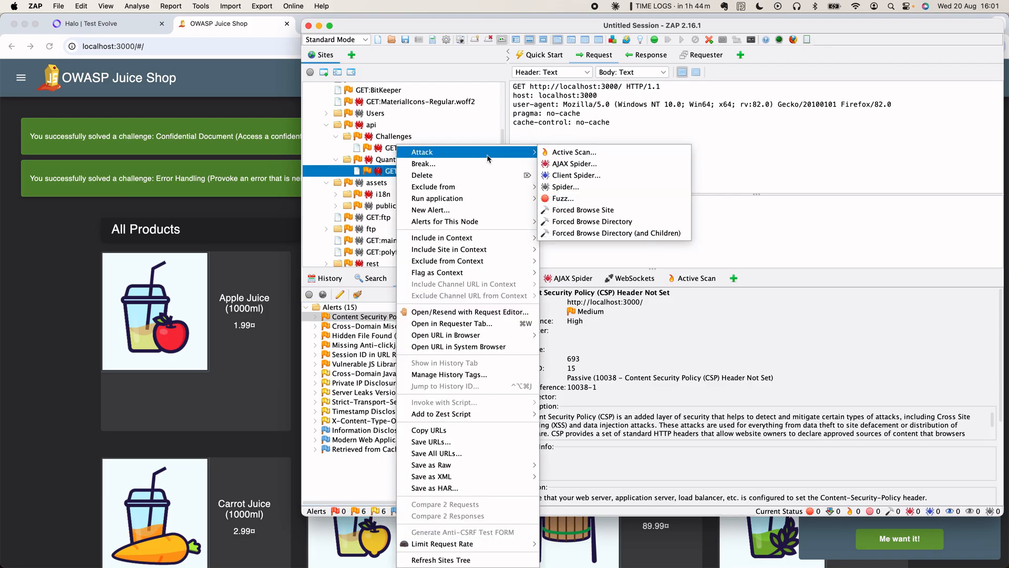
pyautogui.click(558, 152)
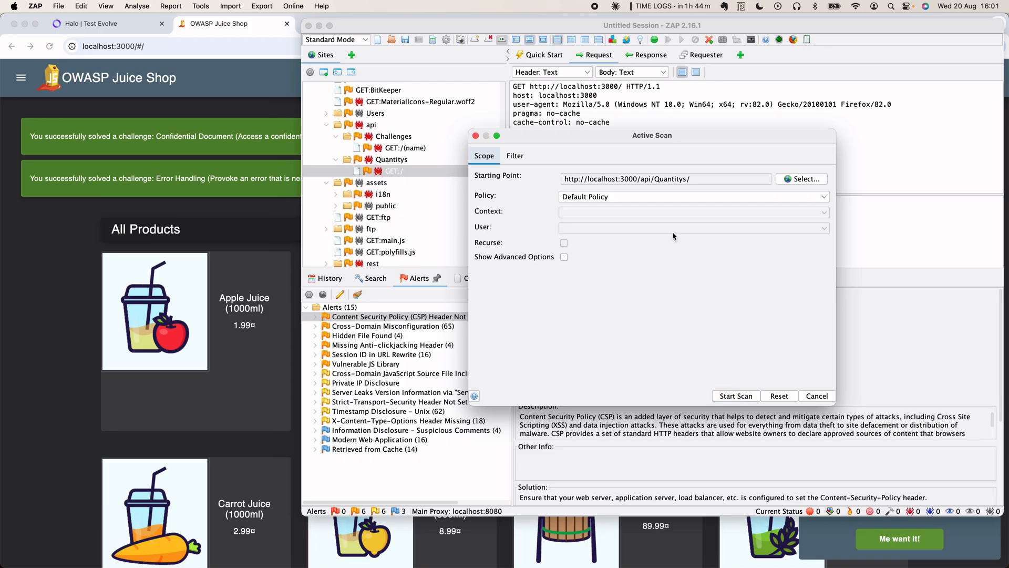
pyautogui.tripleClick(677, 179)
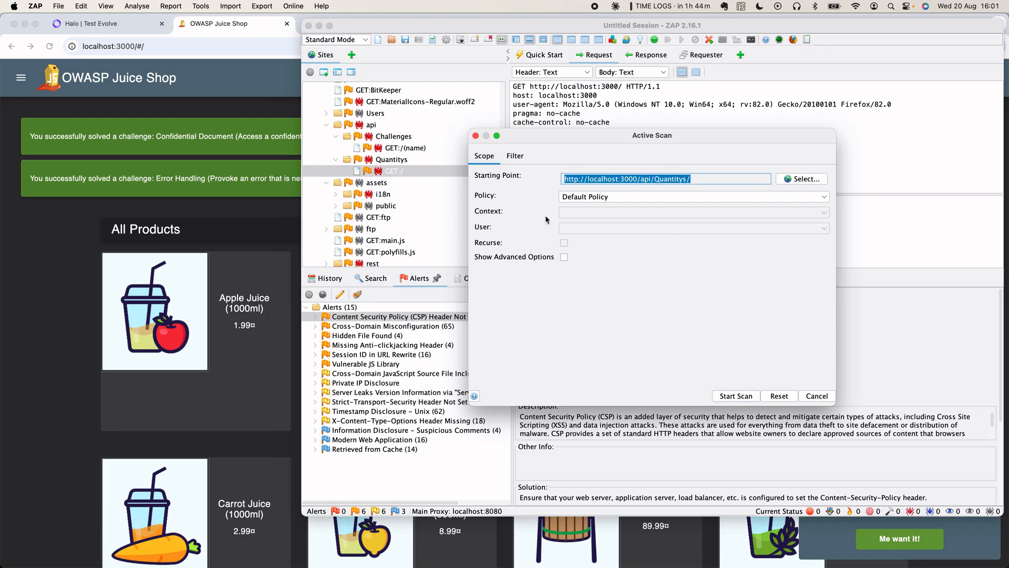
pyautogui.click(621, 198)
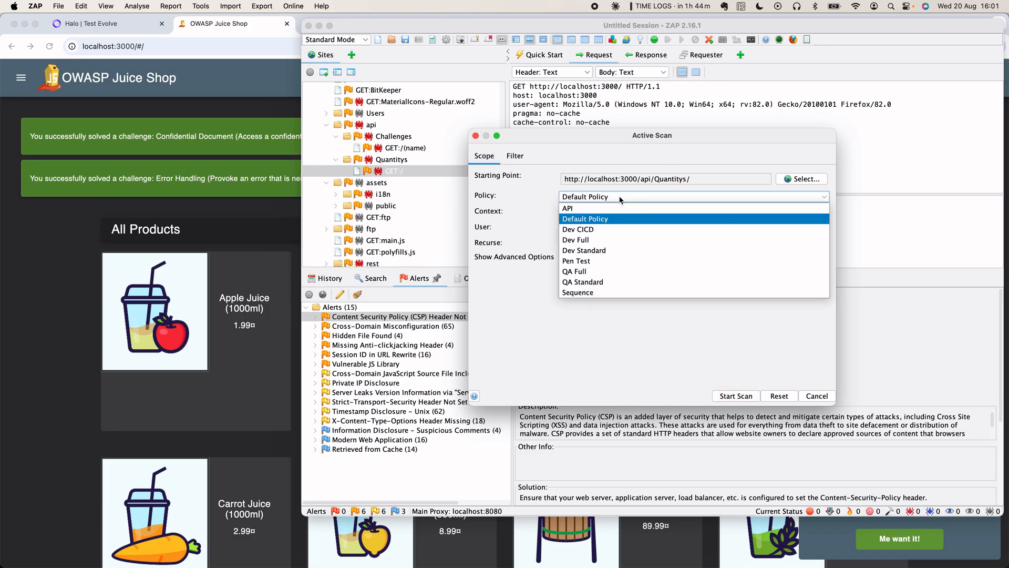
pyautogui.click(544, 201)
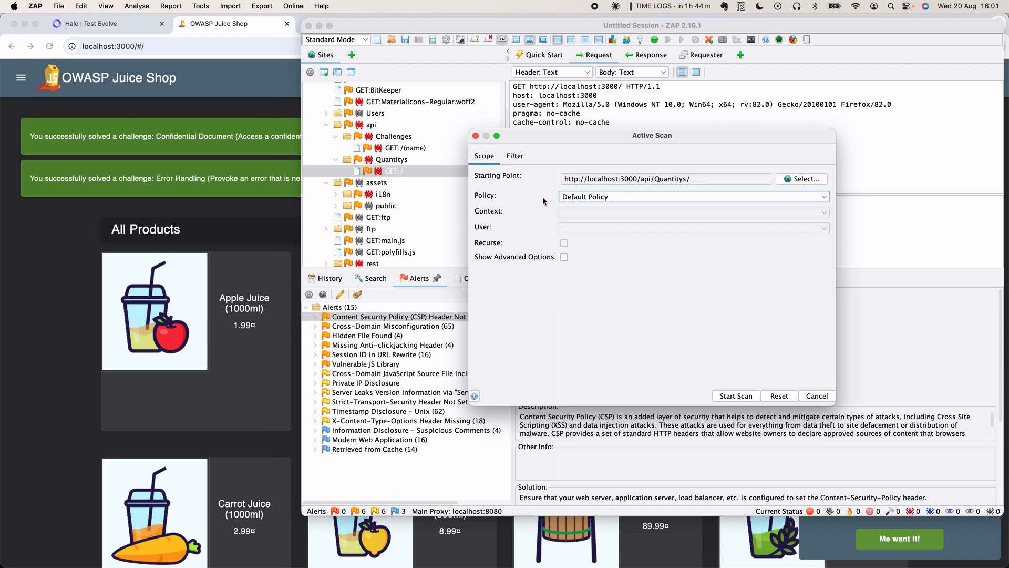
pyautogui.click(738, 397)
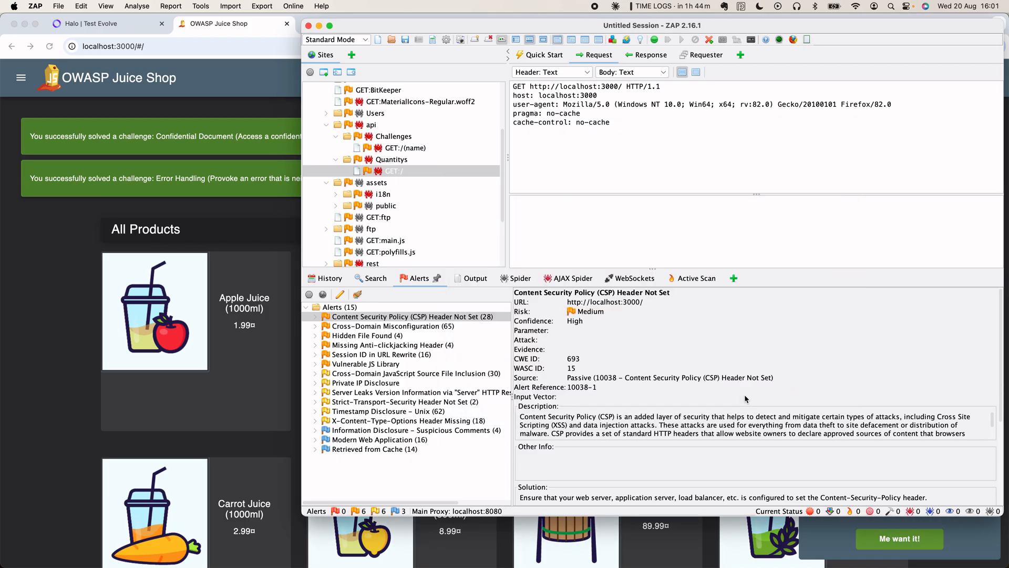
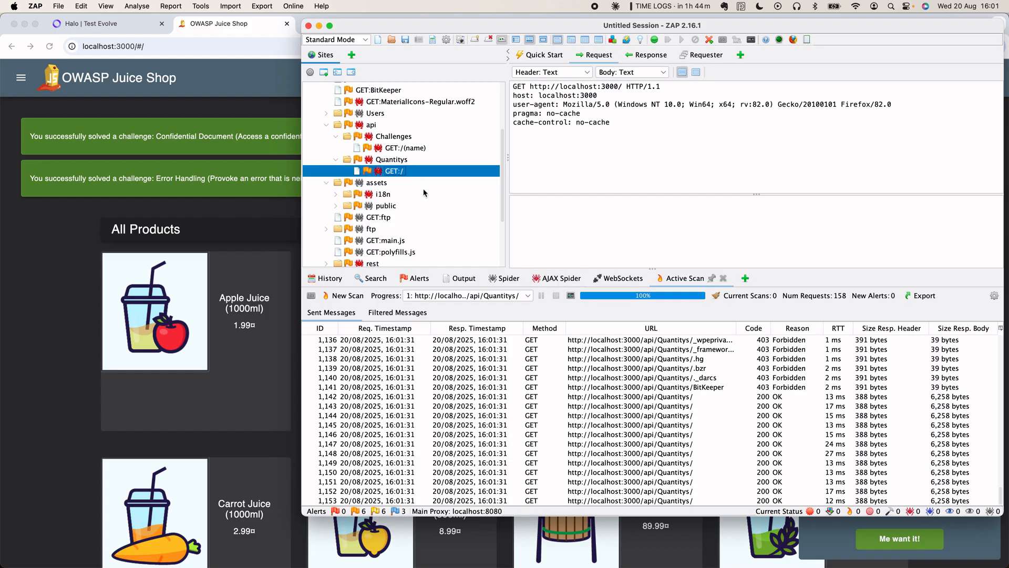
# - Expand the i18n folder in the Sites tree and select the GET en.json request
pyautogui.scroll(-1, 385, 221)
pyautogui.scroll(-1, 385, 221)
pyautogui.click(336, 175)
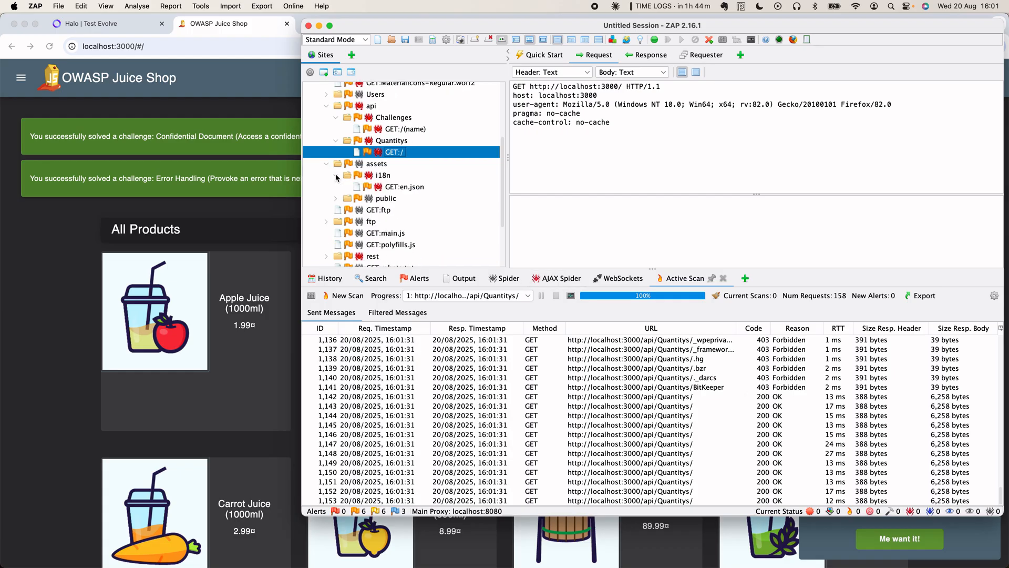
pyautogui.click(408, 187)
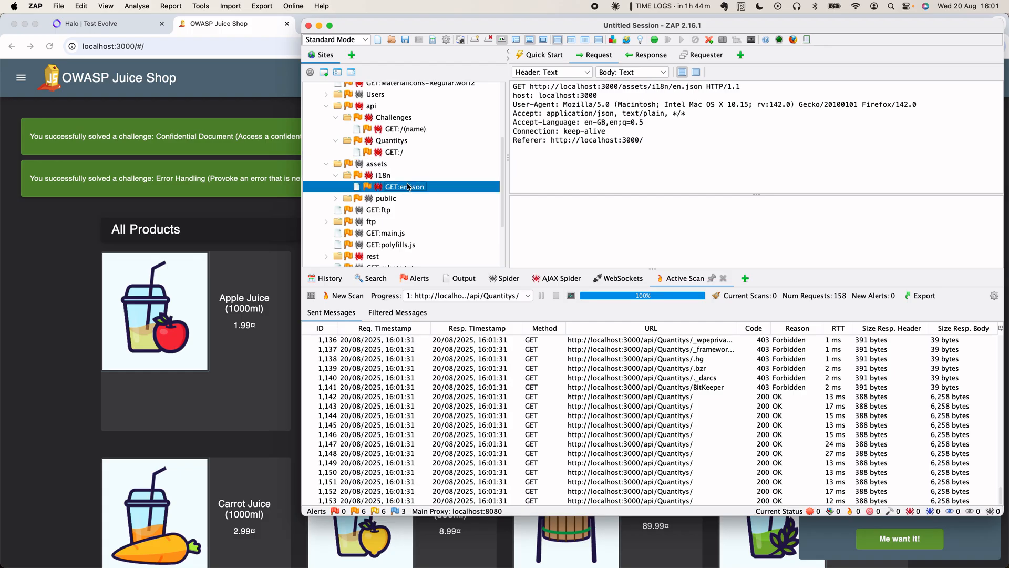
# - Launch an Active Scan on /assets/i18n/en.json using the Default Policy
pyautogui.rightClick(408, 187)
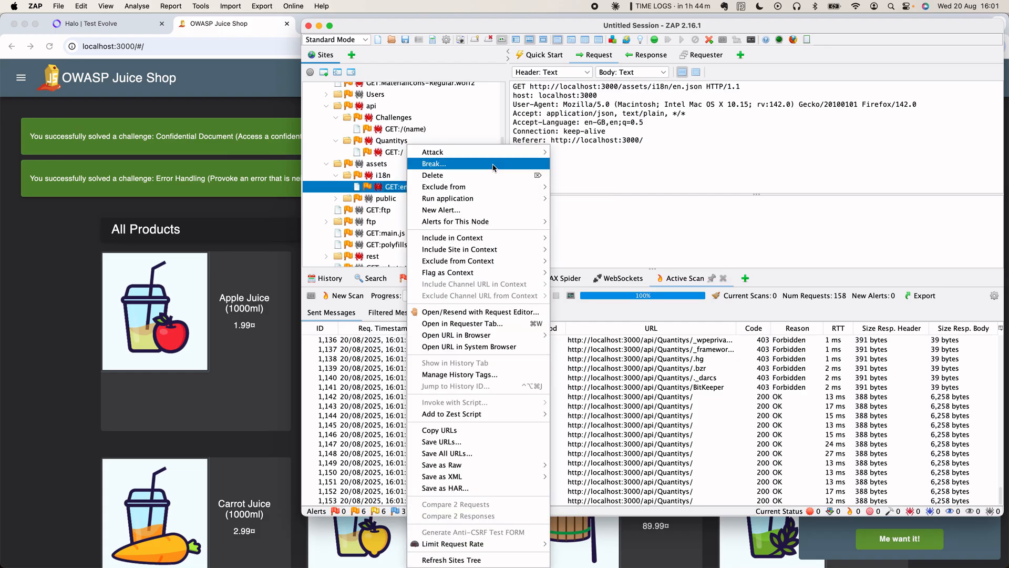
pyautogui.moveTo(500, 153)
pyautogui.click(569, 152)
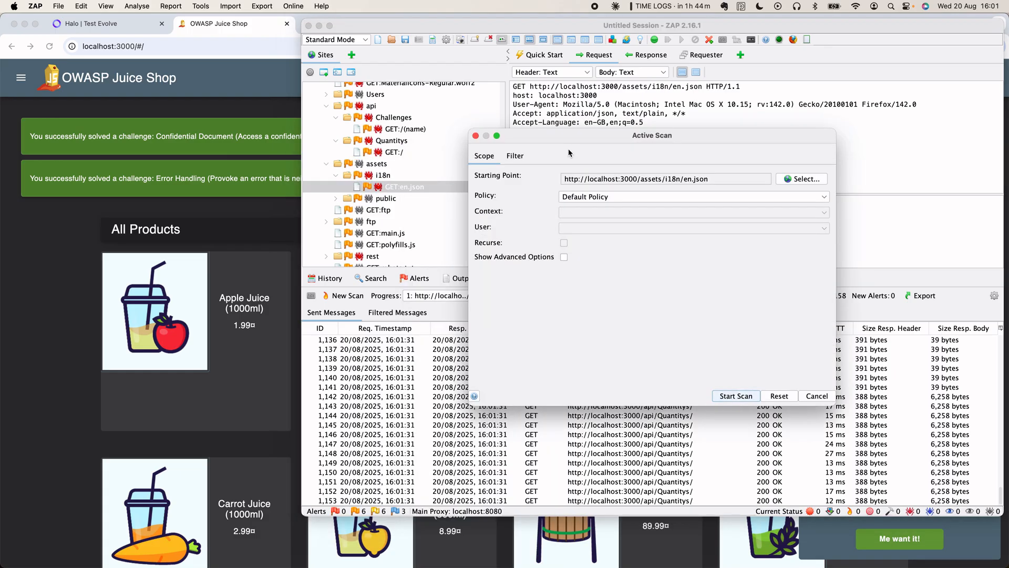
pyautogui.click(745, 398)
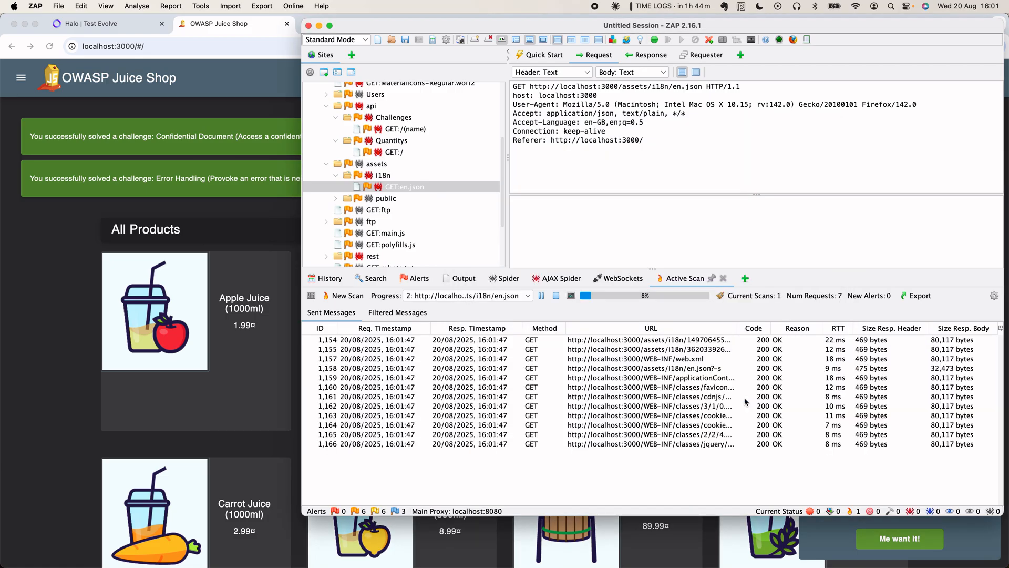
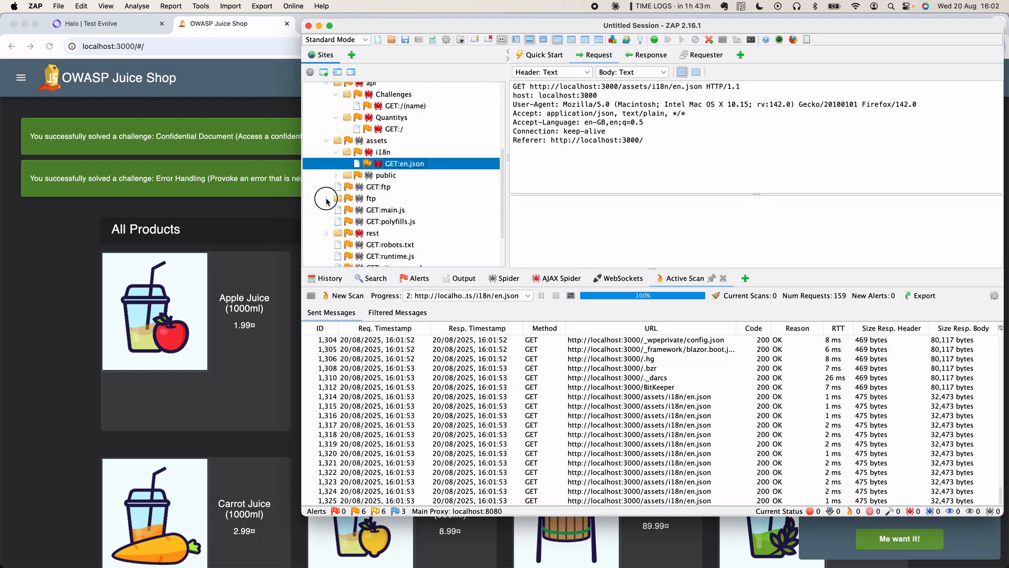
# - Expand the ftp folder in the Sites tree and select GET:acquisitions.md to view its request
pyautogui.click(326, 198)
pyautogui.scroll(1, 398, 203)
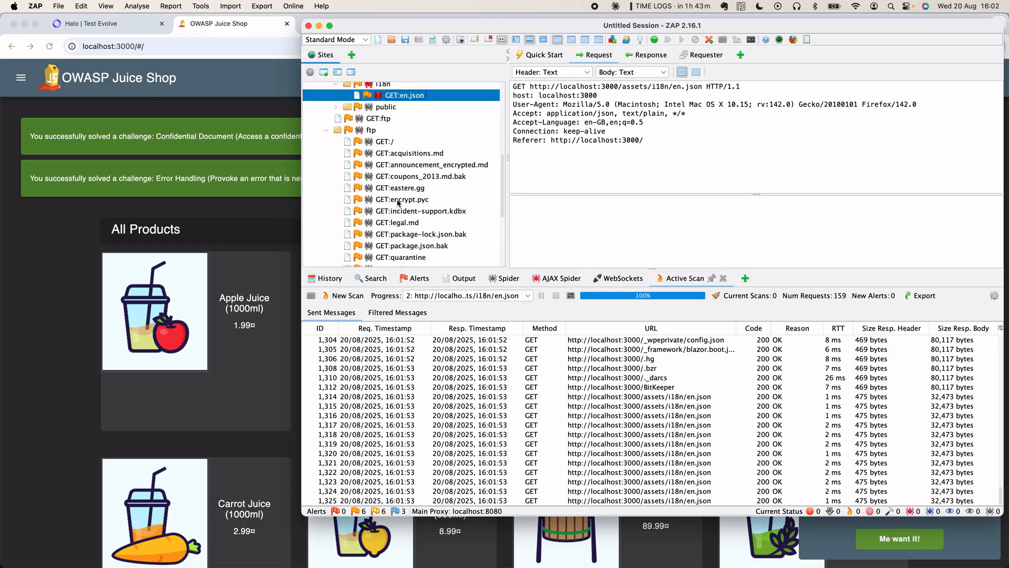
pyautogui.click(401, 154)
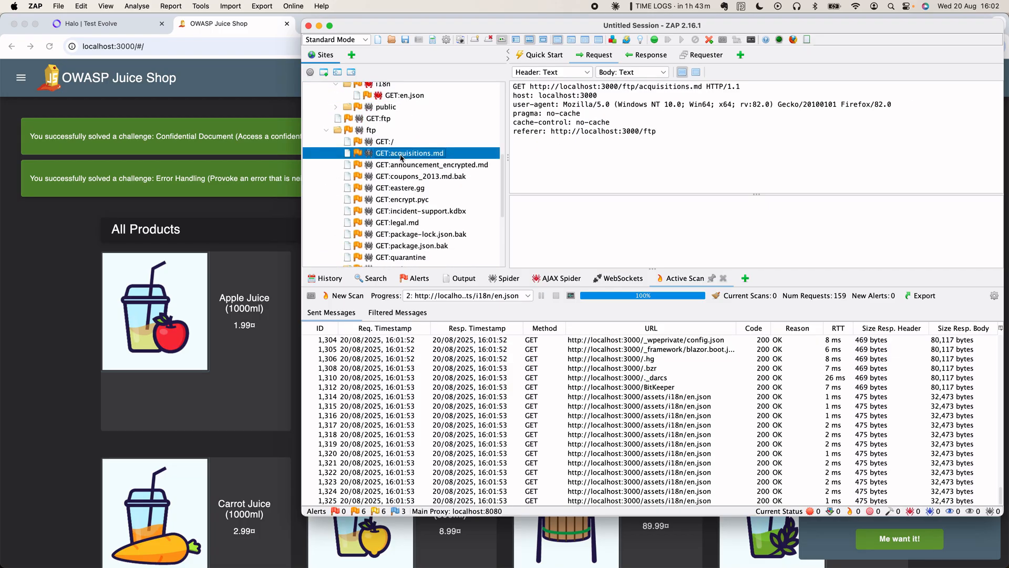
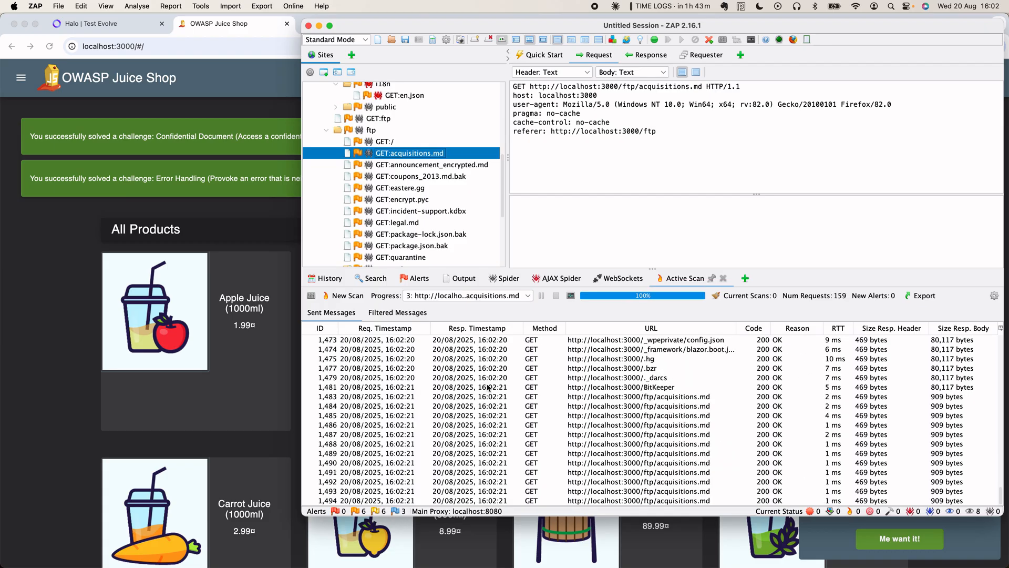
# - Show the Alerts list with the CSP Header Not Set alert details
pyautogui.click(413, 280)
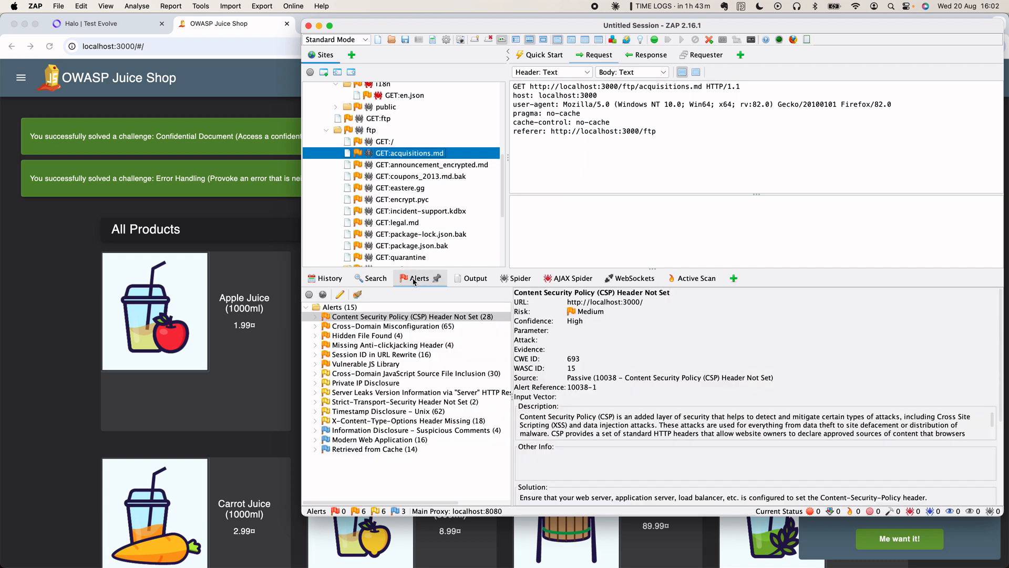
# - Glance at the Hidden File Found alert, then expand CSP Header Not Set and select its localhost:3000/ URL
pyautogui.click(364, 335)
pyautogui.click(361, 317)
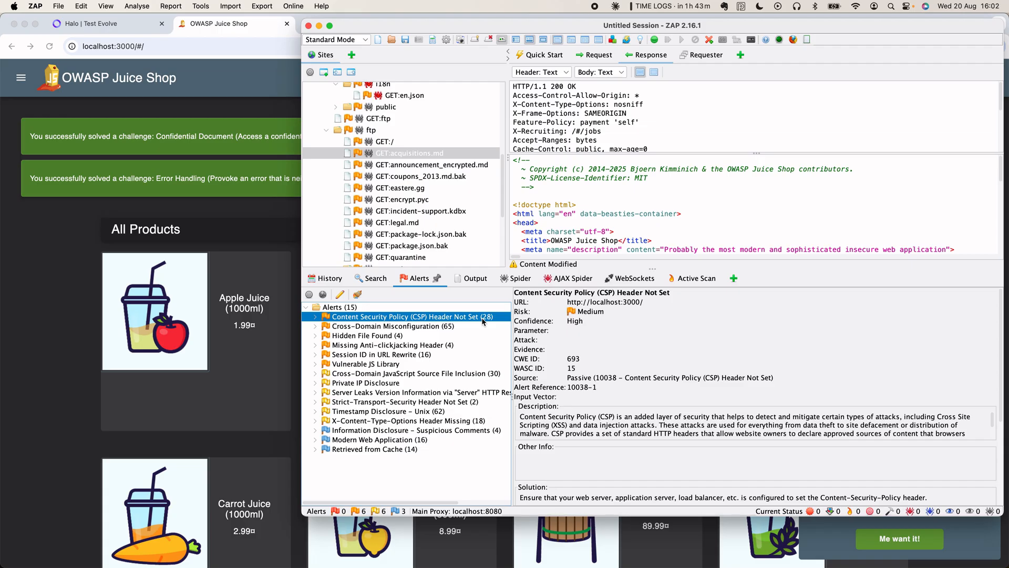
pyautogui.click(315, 316)
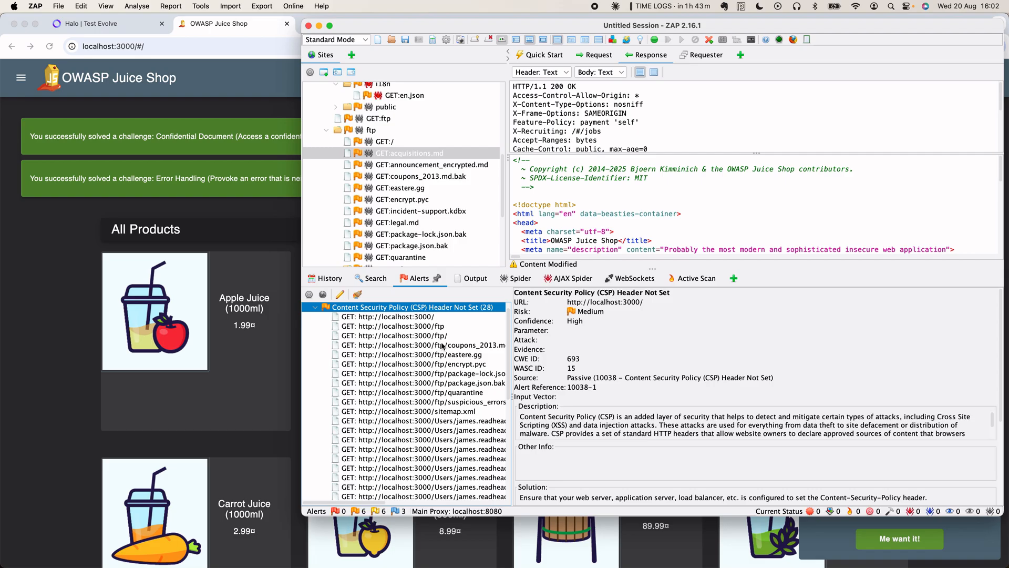
pyautogui.scroll(-3, 443, 344)
pyautogui.scroll(-5, 442, 344)
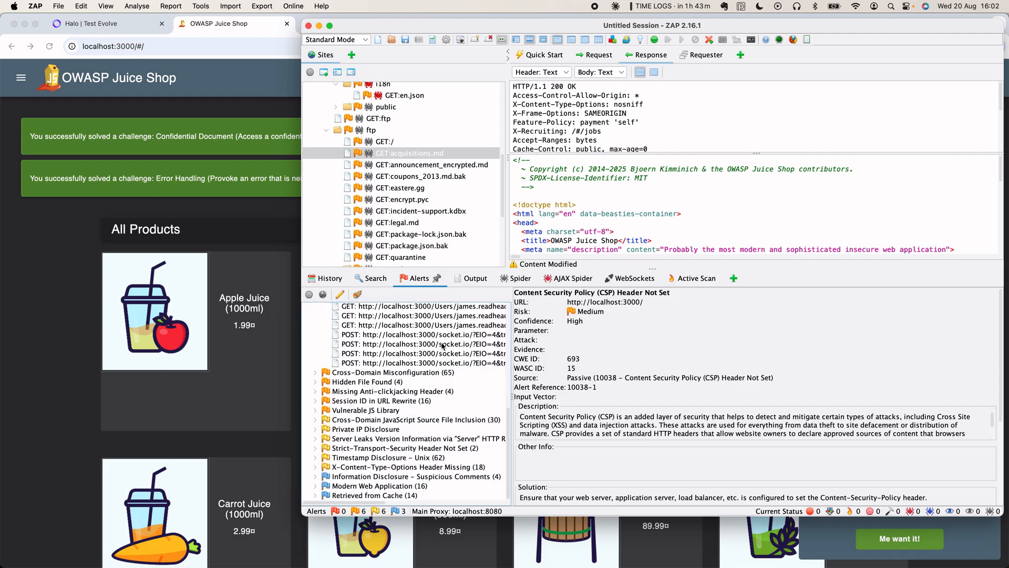
pyautogui.scroll(10, 443, 345)
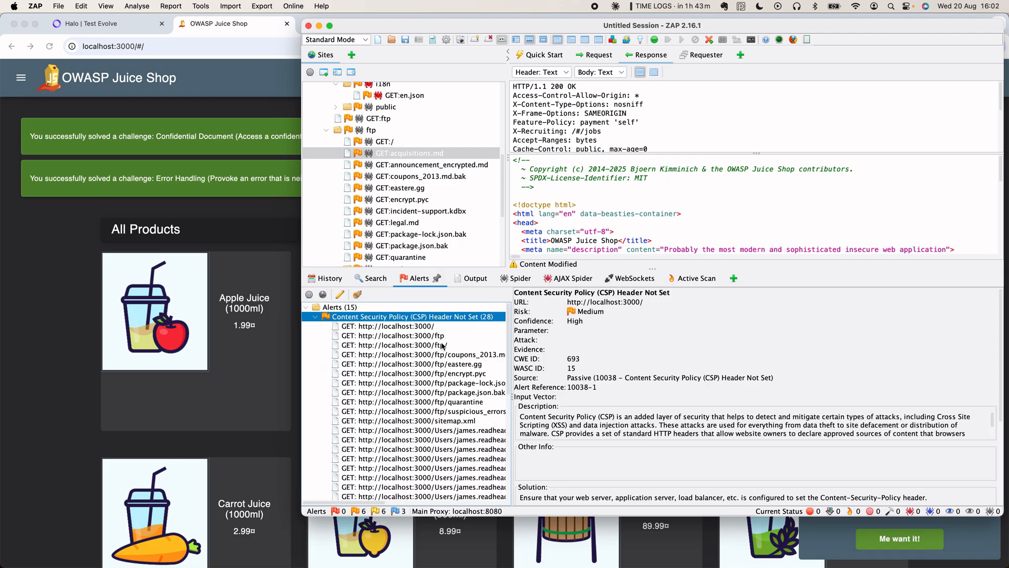
pyautogui.click(426, 326)
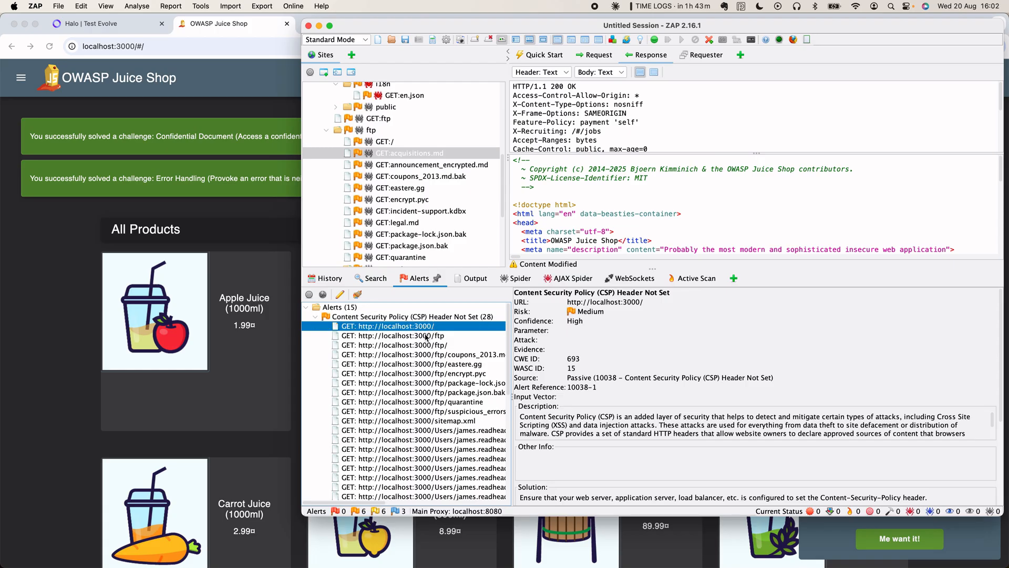
# - Open the /ftp CSP alert in Edit Alert, read through it, and close it without saving
pyautogui.doubleClick(426, 335)
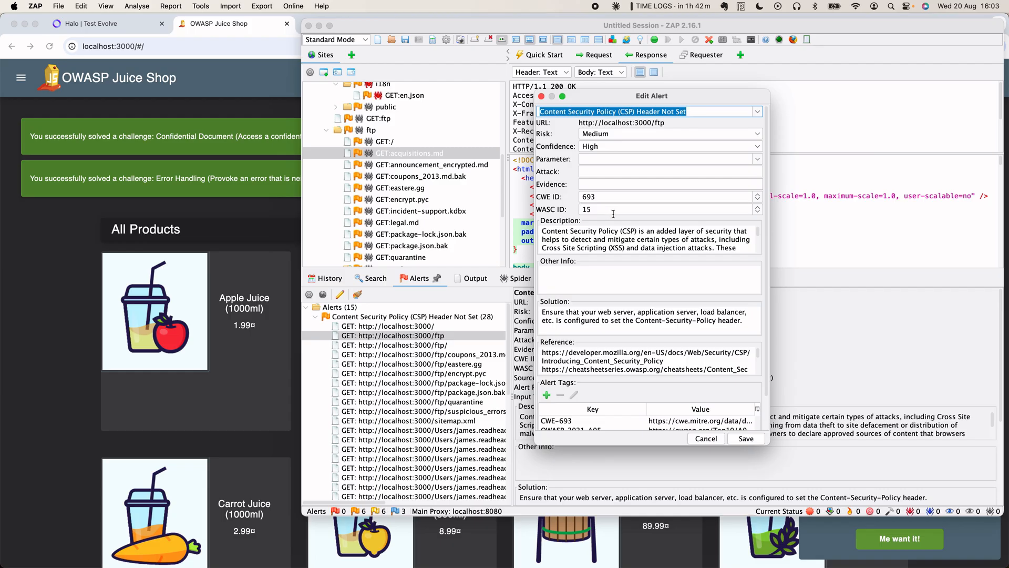
pyautogui.scroll(-2, 629, 249)
pyautogui.scroll(2, 629, 249)
pyautogui.scroll(-2, 646, 242)
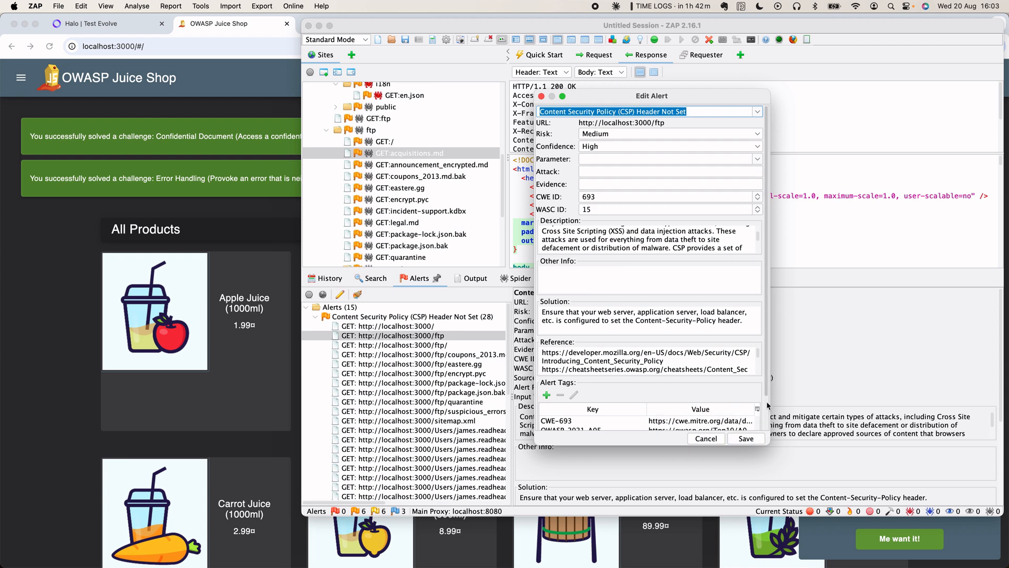
pyautogui.scroll(-3, 766, 393)
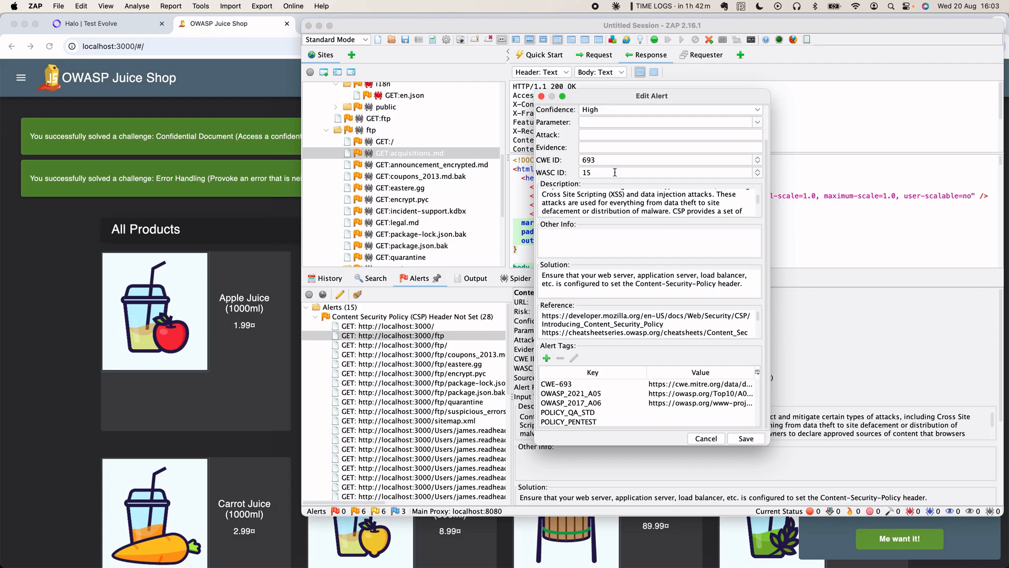
pyautogui.click(541, 96)
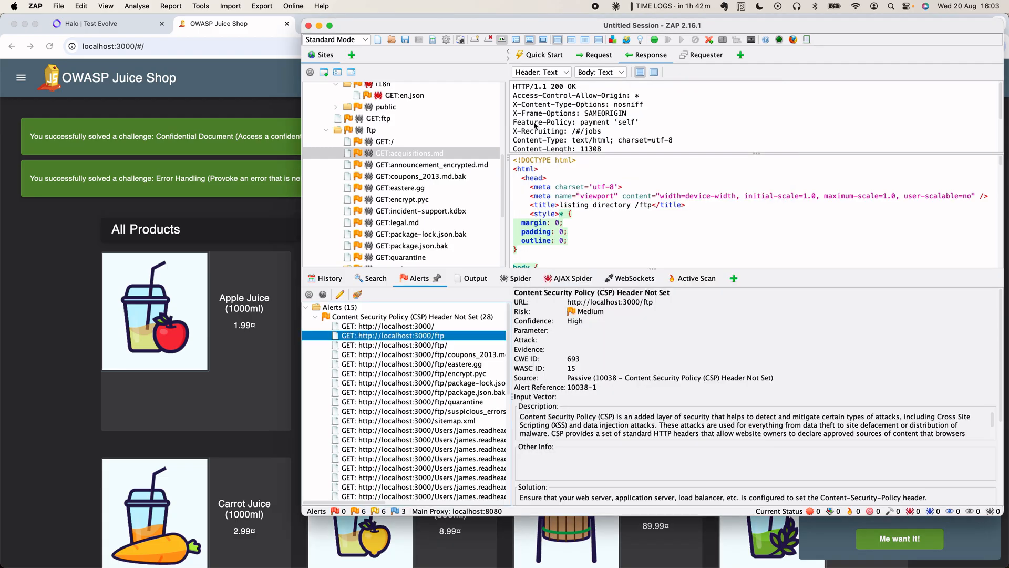
# - Scroll through the alert details, then bring up the Automated Scan page for localhost:3000
pyautogui.scroll(-3, 611, 423)
pyautogui.scroll(3, 611, 423)
pyautogui.scroll(-1, 625, 339)
pyautogui.scroll(-3, 624, 335)
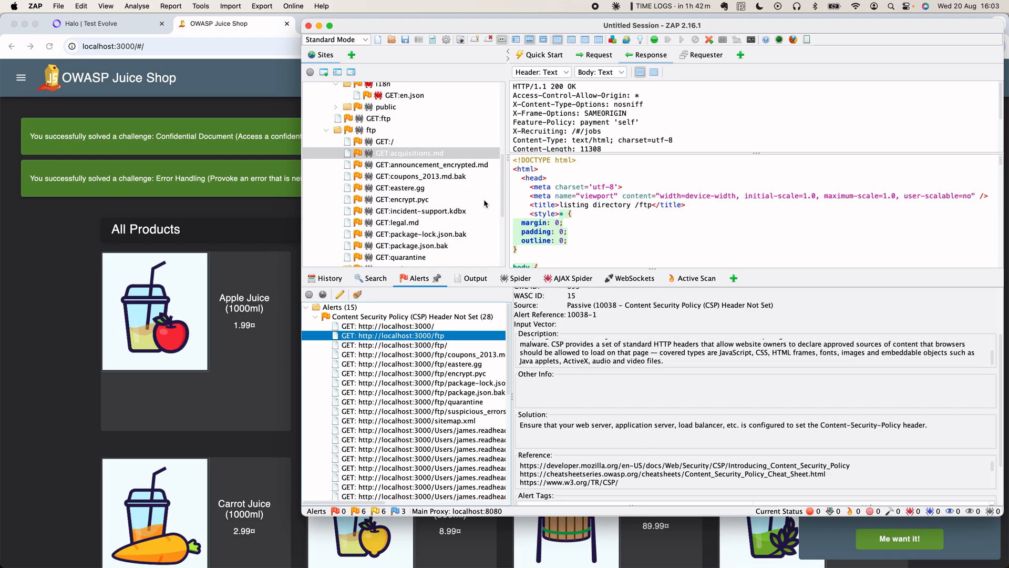
pyautogui.click(544, 57)
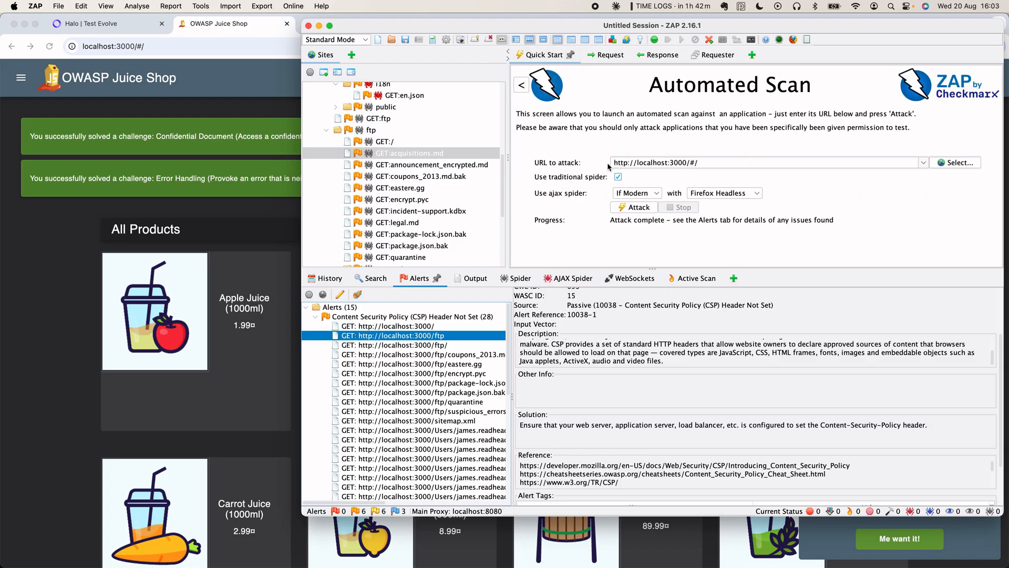
# - Launch a ZAP-proxied Firefox at localhost:3000 from the Manual Explore page
pyautogui.click(522, 85)
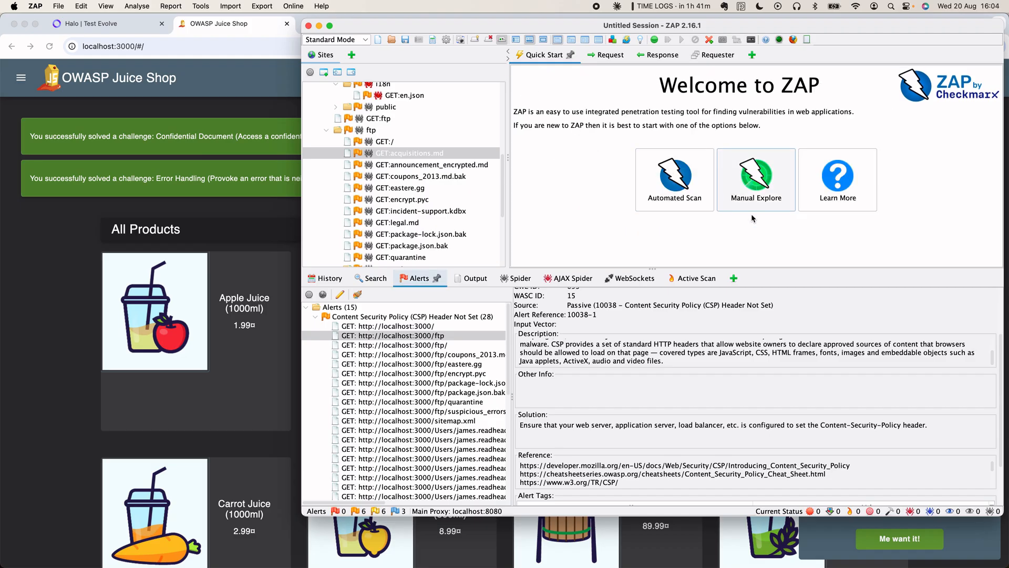
pyautogui.click(754, 194)
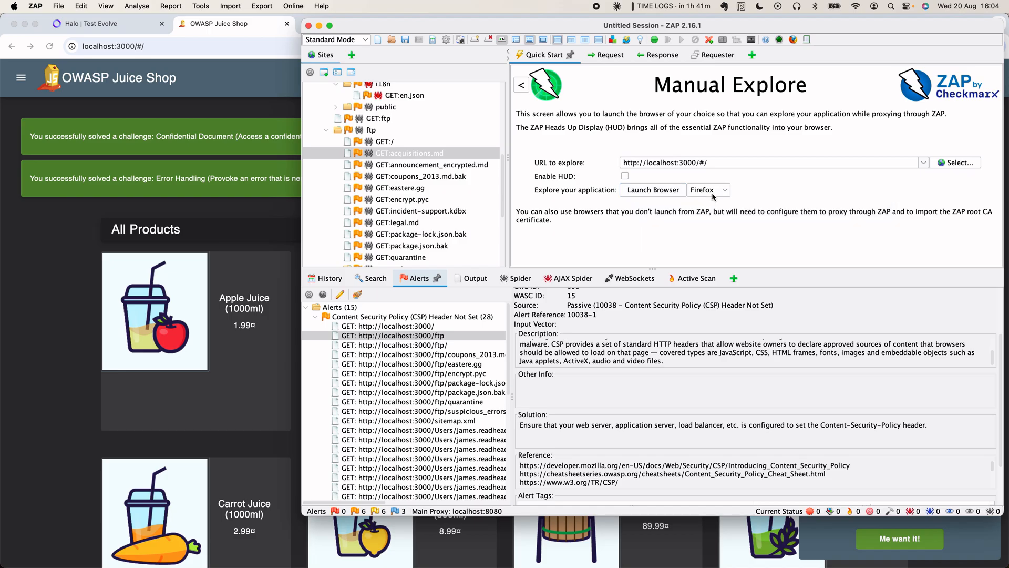
pyautogui.click(659, 197)
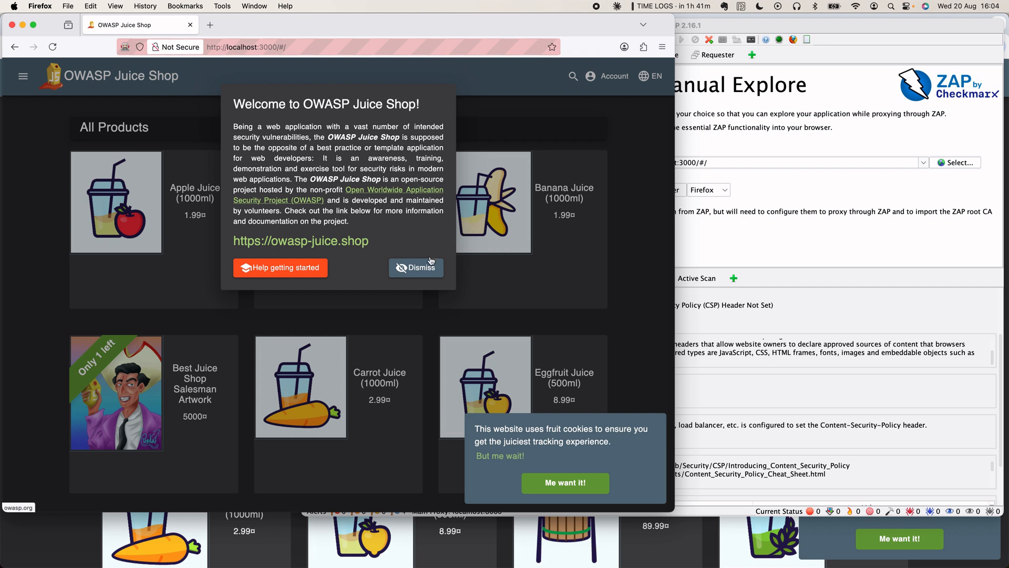
# - Dismiss the welcome and cookie notices and check the Apple Juice reviews
pyautogui.click(406, 267)
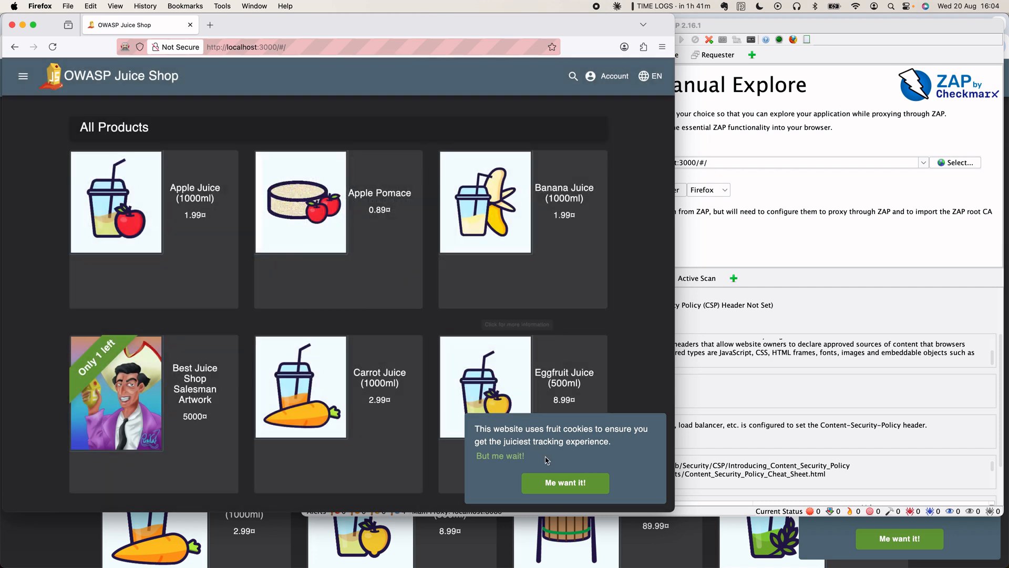
pyautogui.click(558, 484)
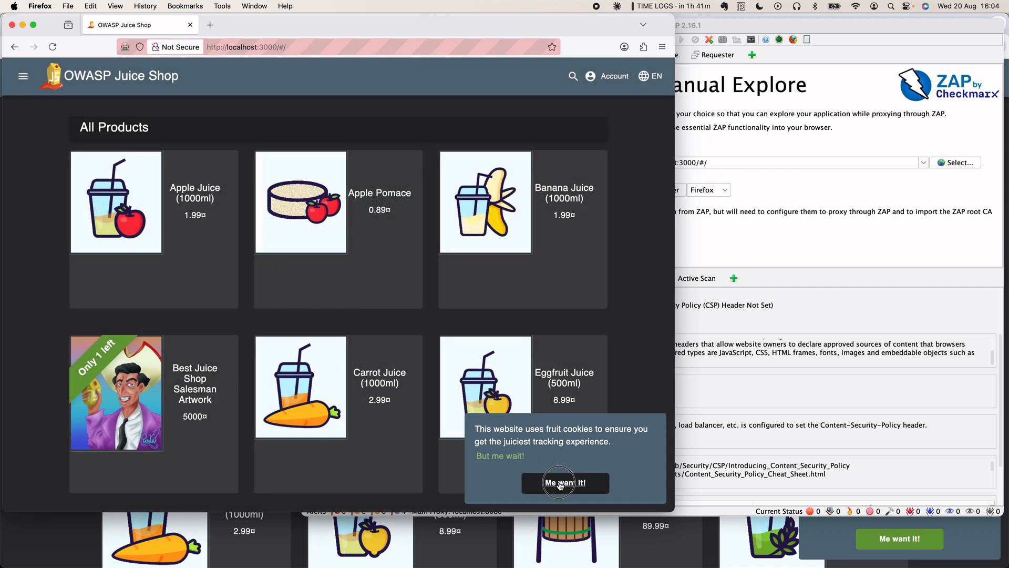
pyautogui.click(127, 199)
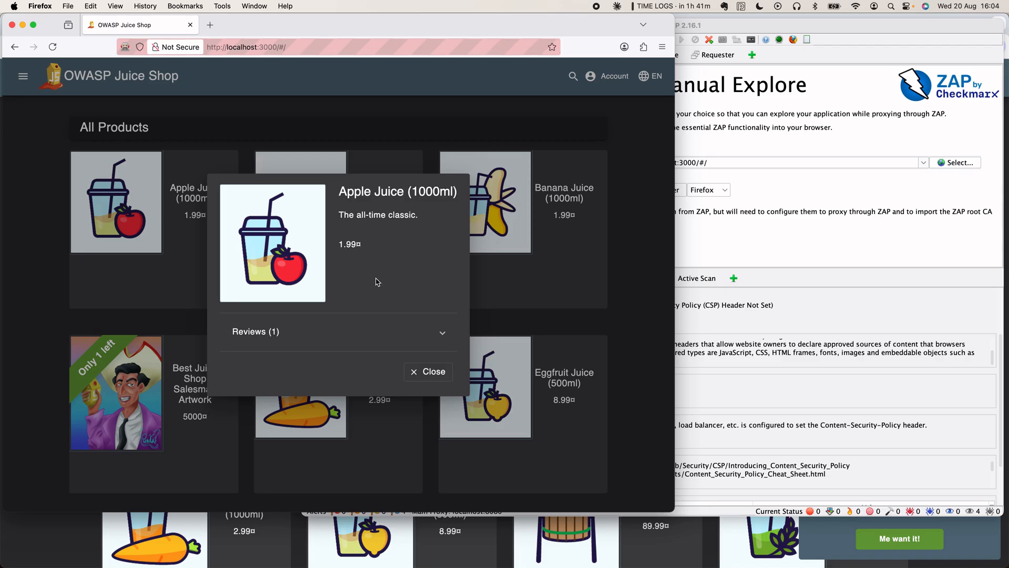
pyautogui.click(439, 339)
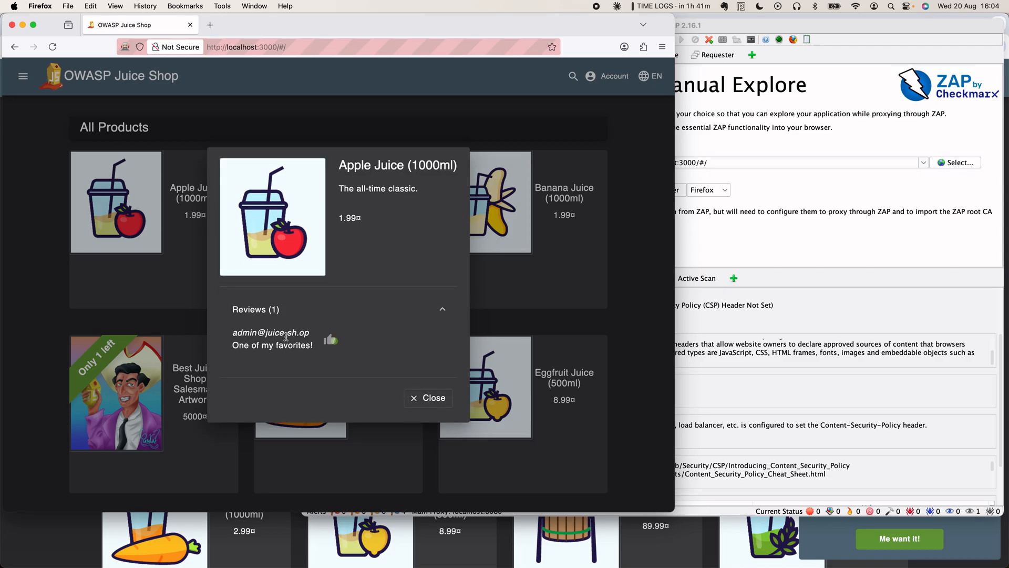
pyautogui.click(427, 399)
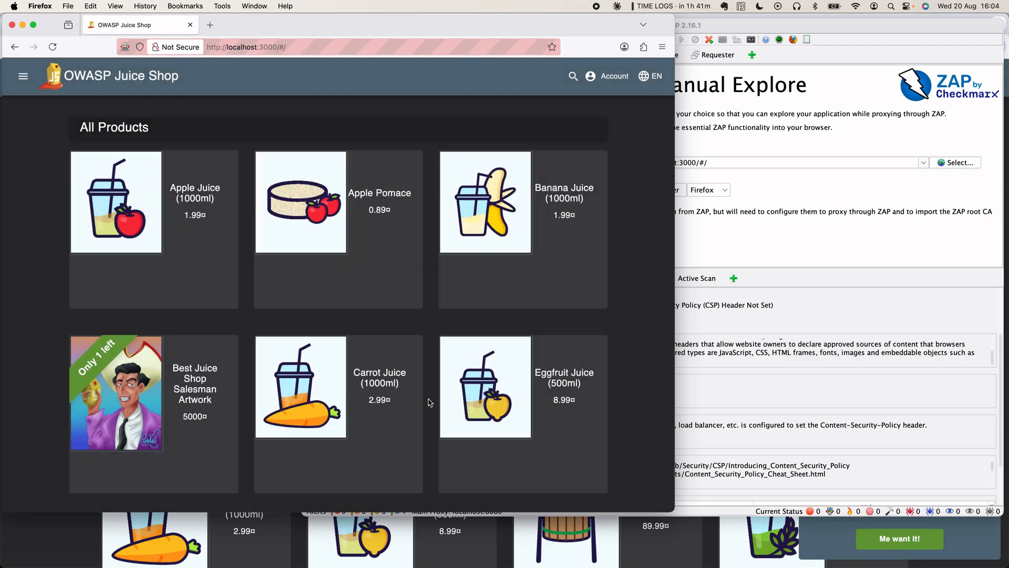
pyautogui.scroll(-10, 412, 280)
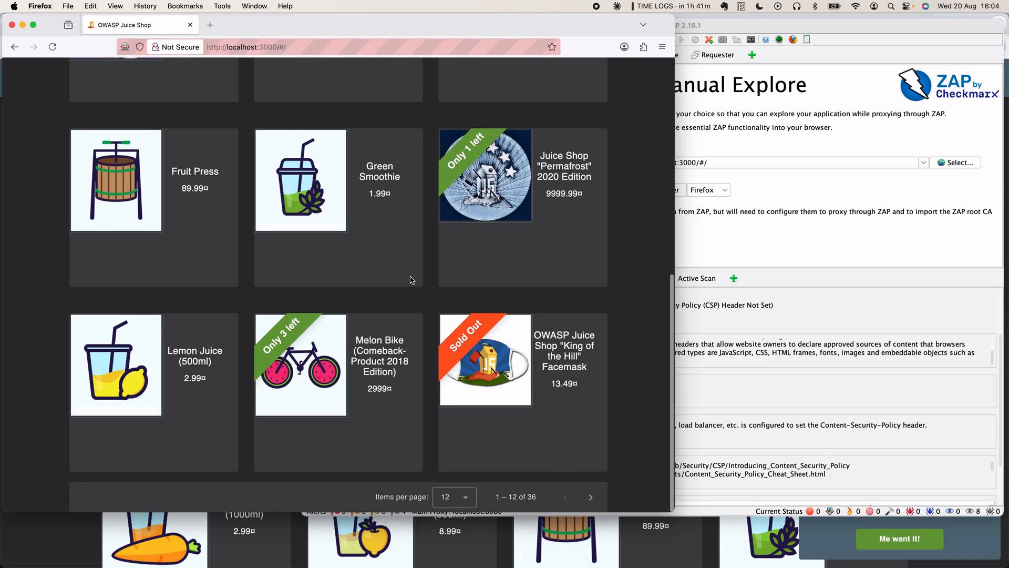
# - Page through the catalogue, then set Items per page to 36
pyautogui.click(454, 496)
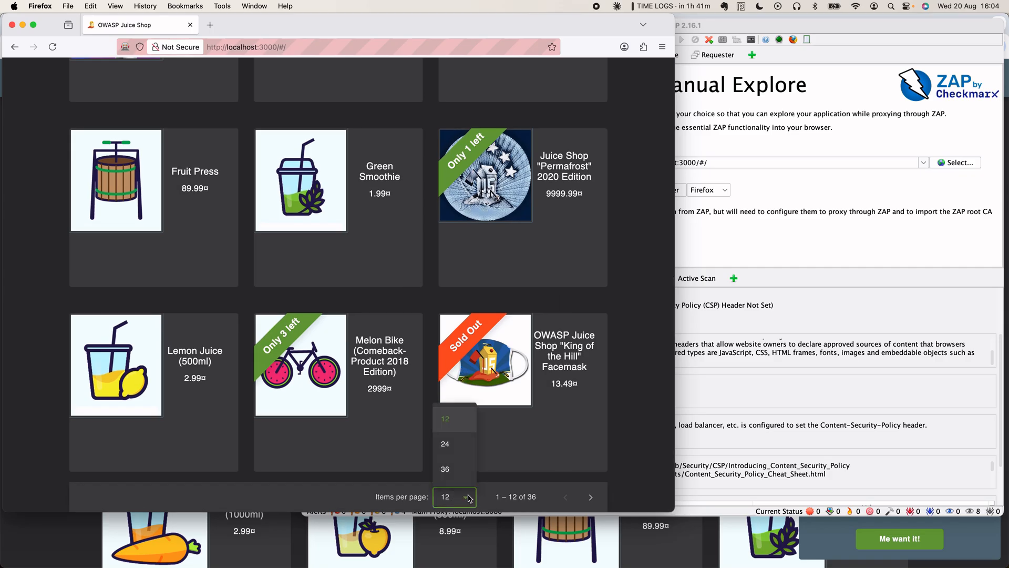
pyautogui.click(508, 434)
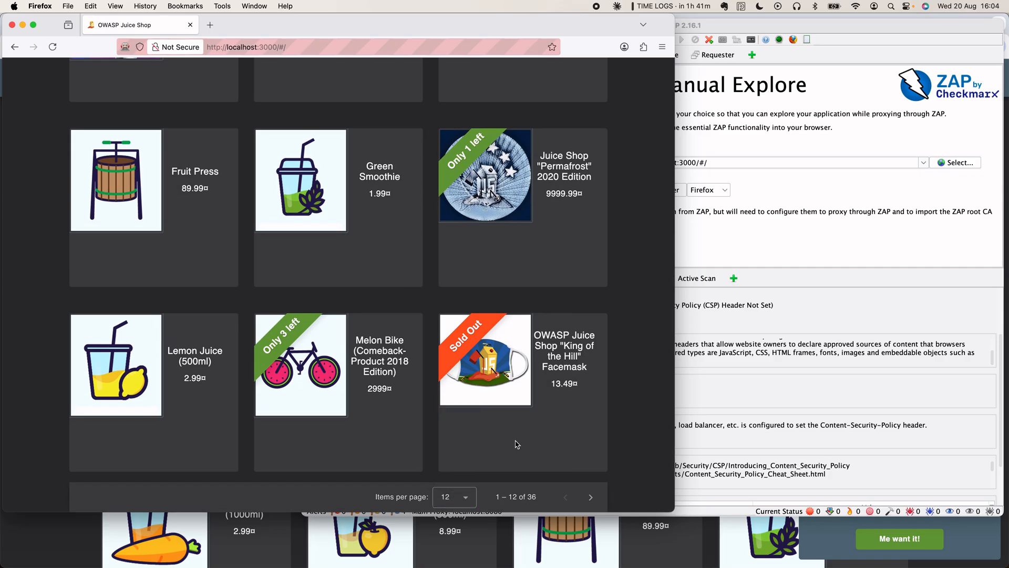
pyautogui.click(591, 498)
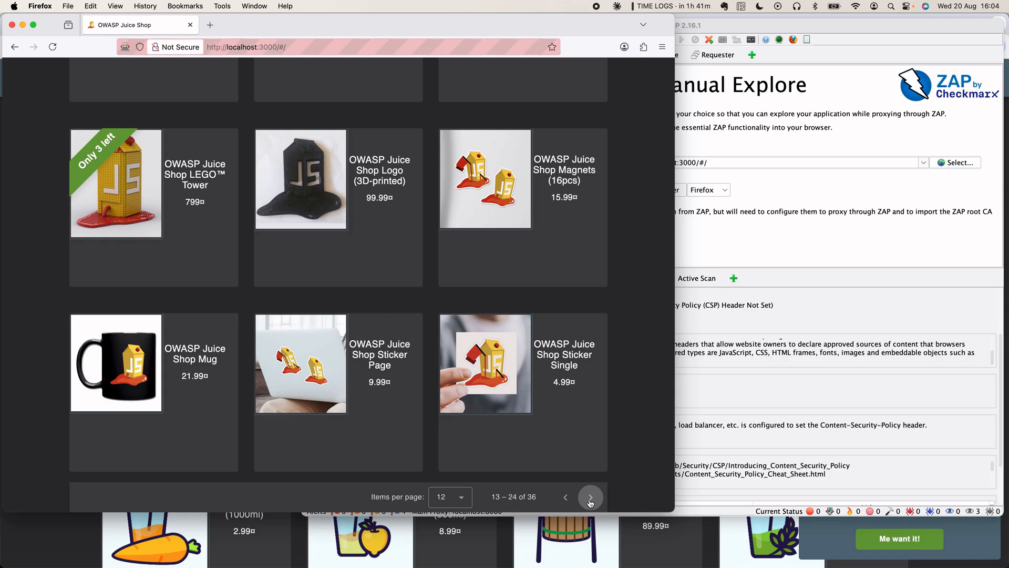
pyautogui.click(591, 502)
pyautogui.click(451, 497)
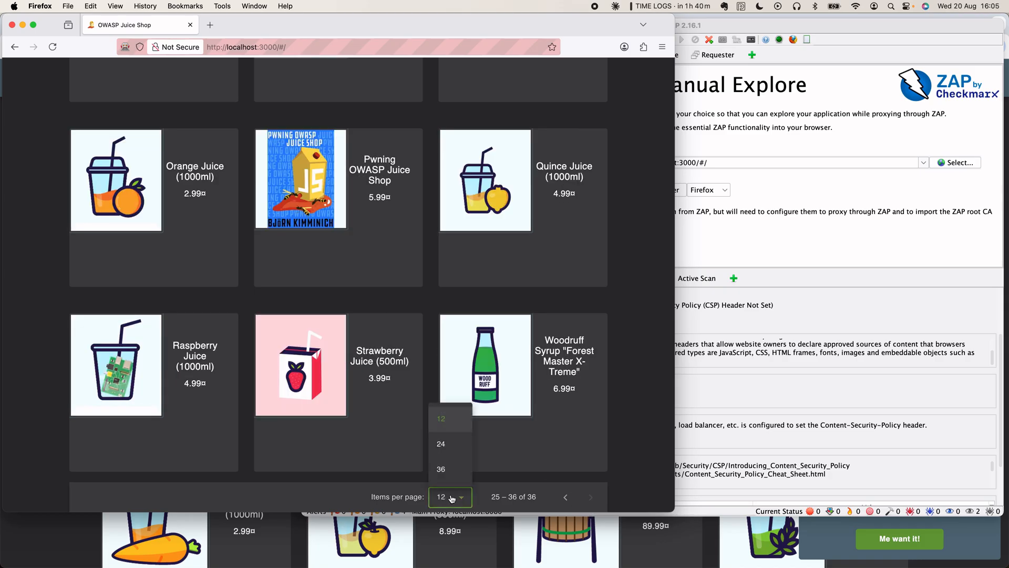
pyautogui.click(445, 469)
# - Open Woodruff Syrup to confirm it has no reviews, then return to the top
pyautogui.scroll(-20, 463, 447)
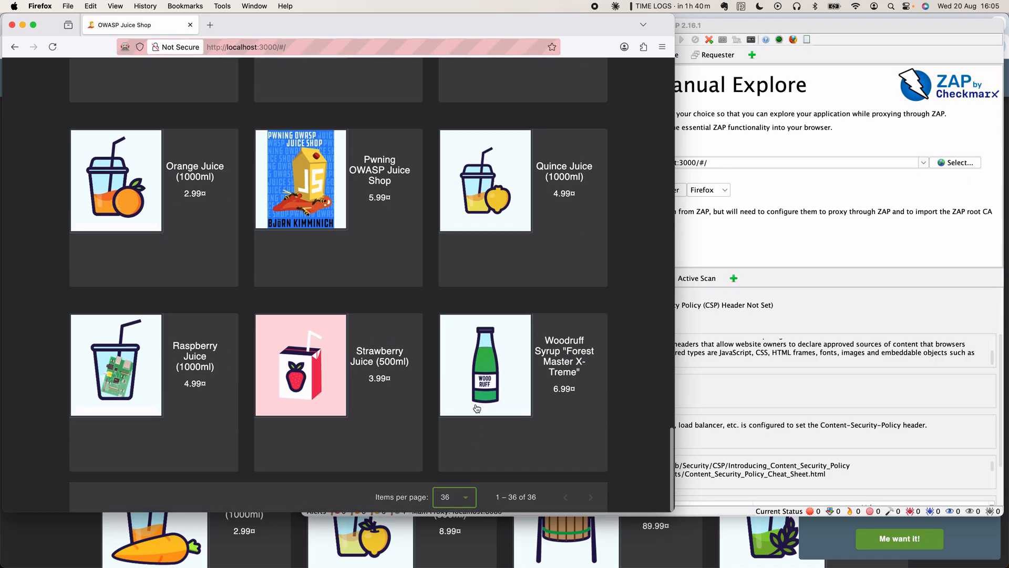
pyautogui.click(476, 406)
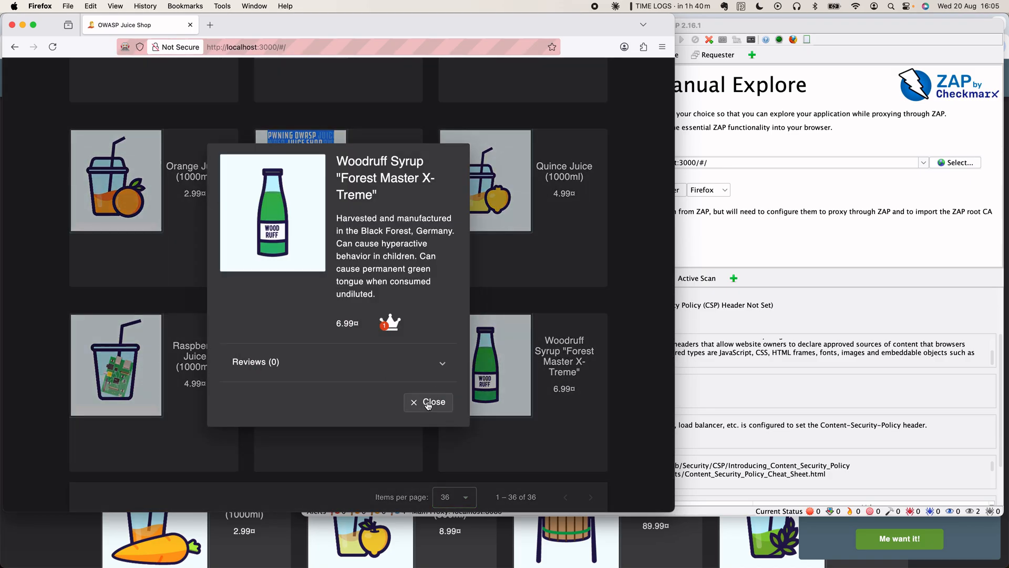
pyautogui.click(443, 362)
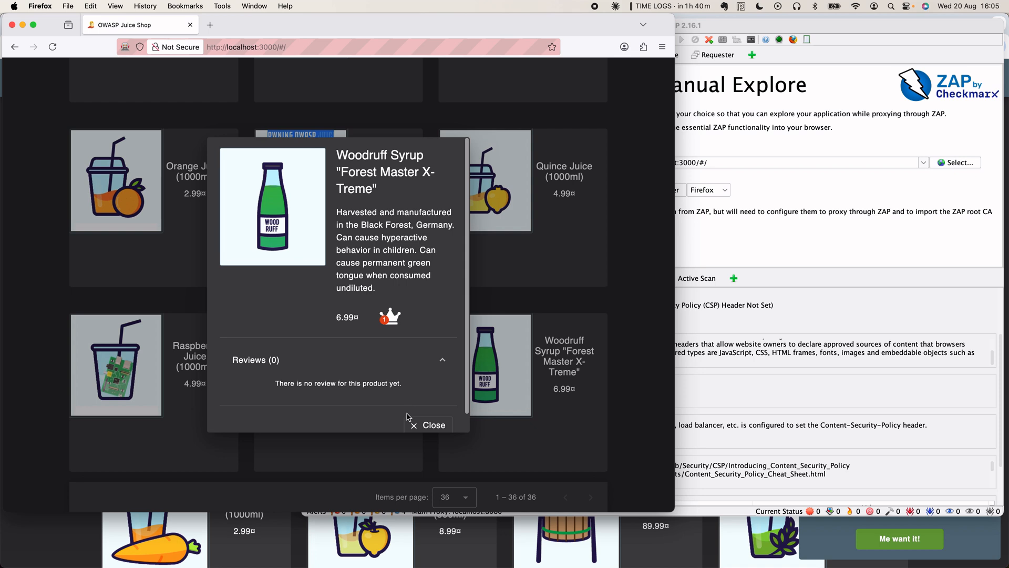
pyautogui.click(418, 424)
pyautogui.scroll(20, 577, 284)
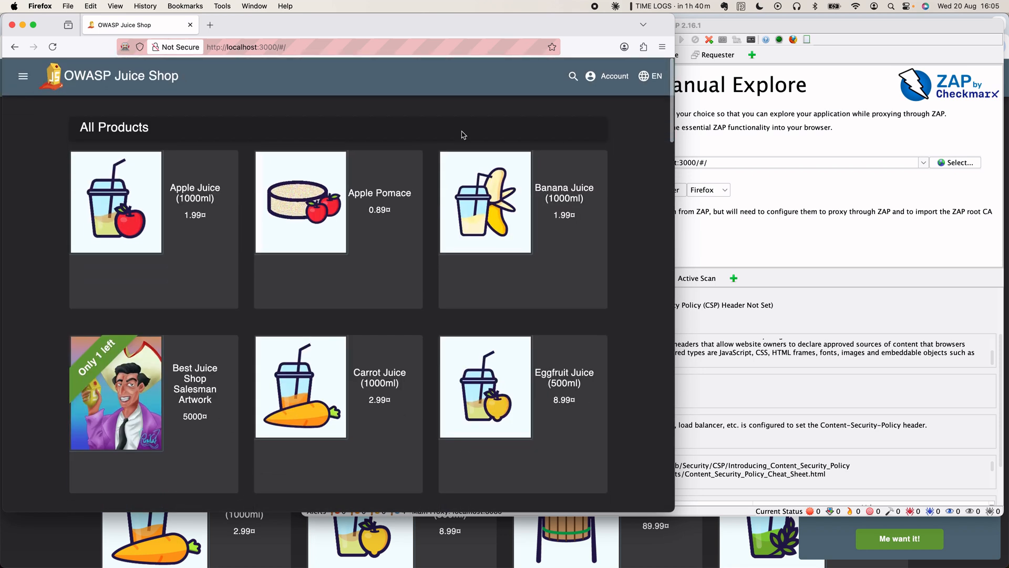
# - Submit 5-star Customer Feedback 'loved the green juice' with CAPTCHA answer -2
pyautogui.click(24, 77)
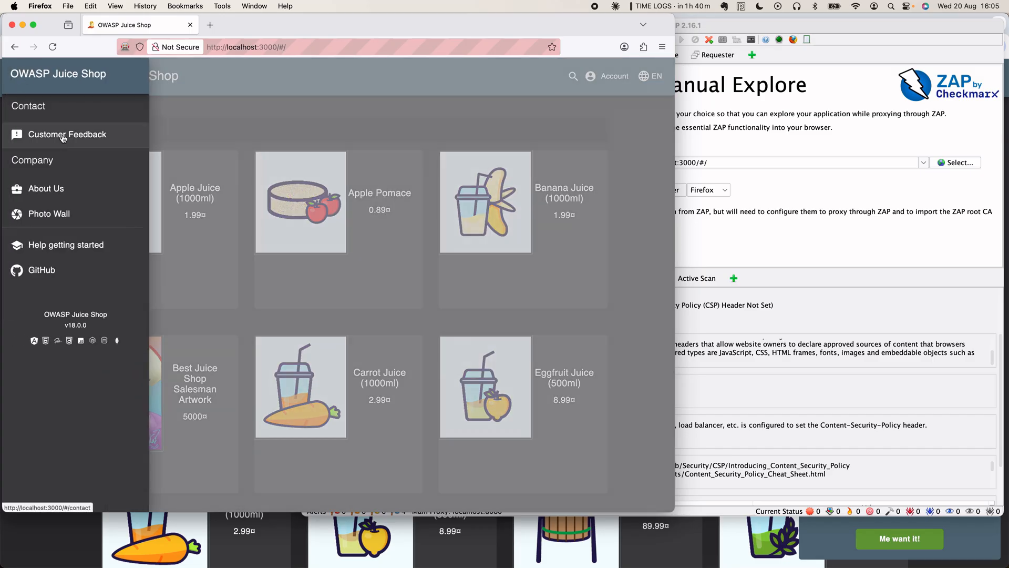
pyautogui.click(63, 136)
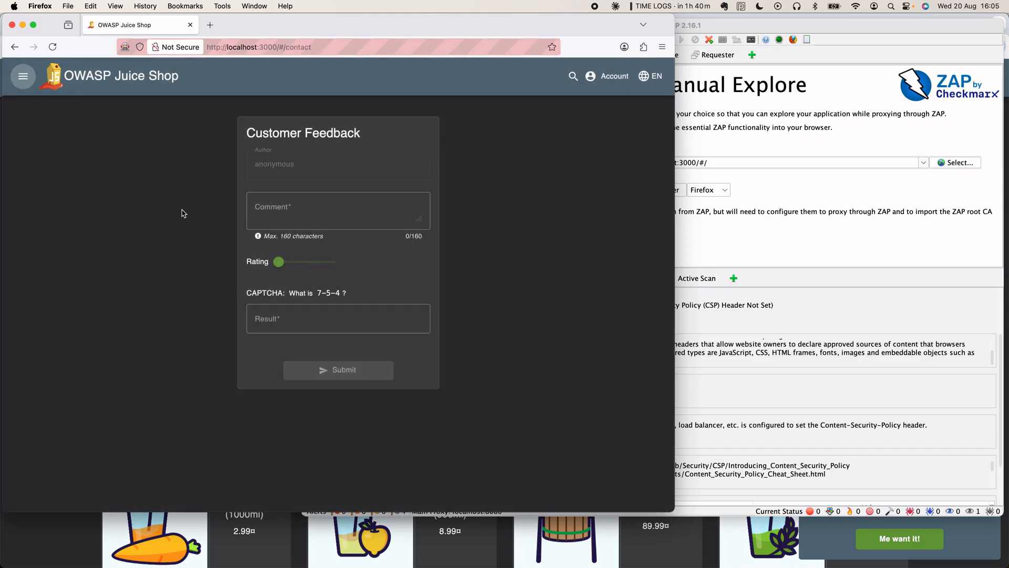
pyautogui.click(269, 205)
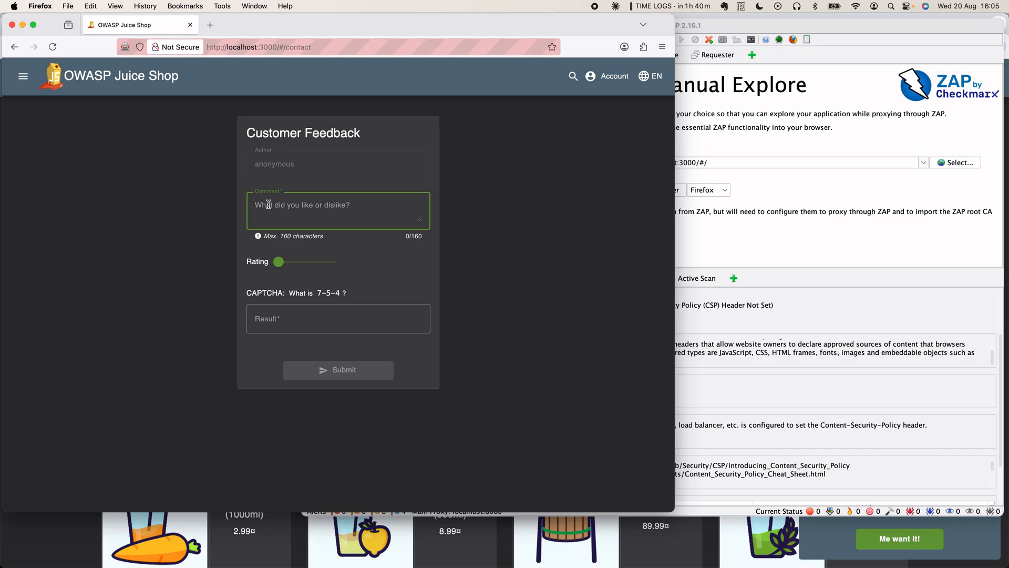
pyautogui.write('loved the green juices...')
pyautogui.moveTo(279, 261); pyautogui.dragTo(339, 264)
pyautogui.click(308, 319)
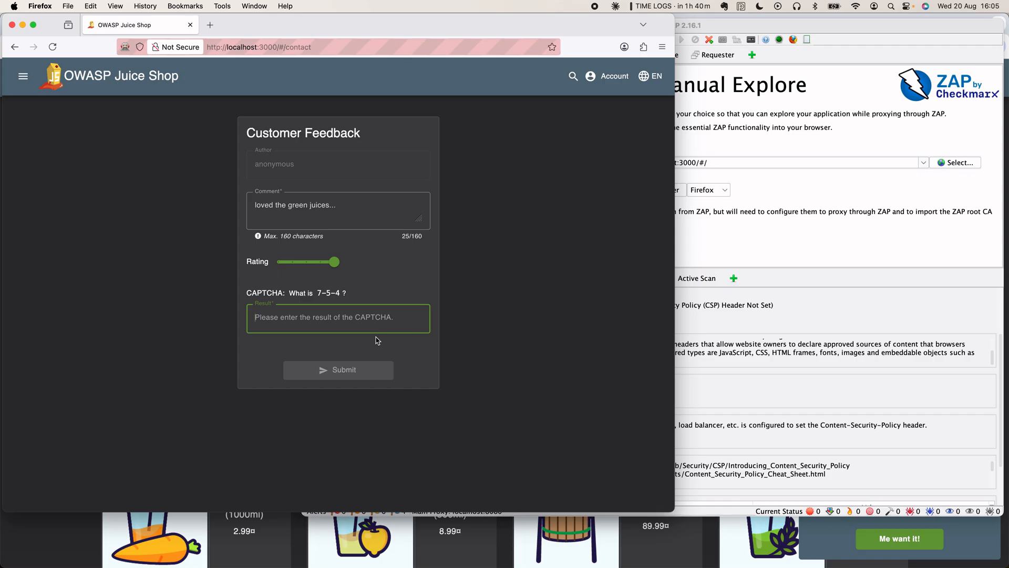
pyautogui.write('-2')
pyautogui.click(362, 371)
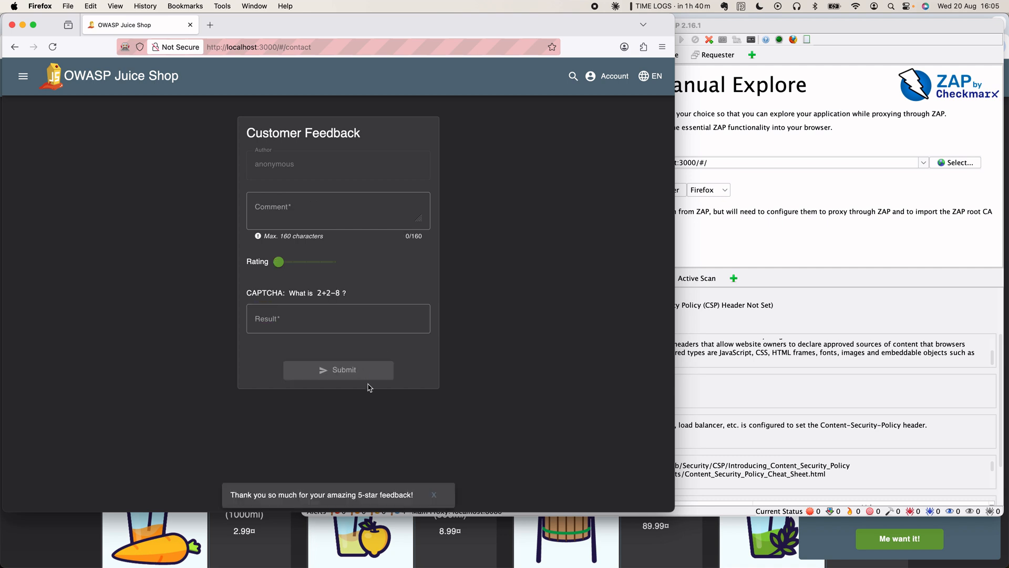
pyautogui.click(436, 497)
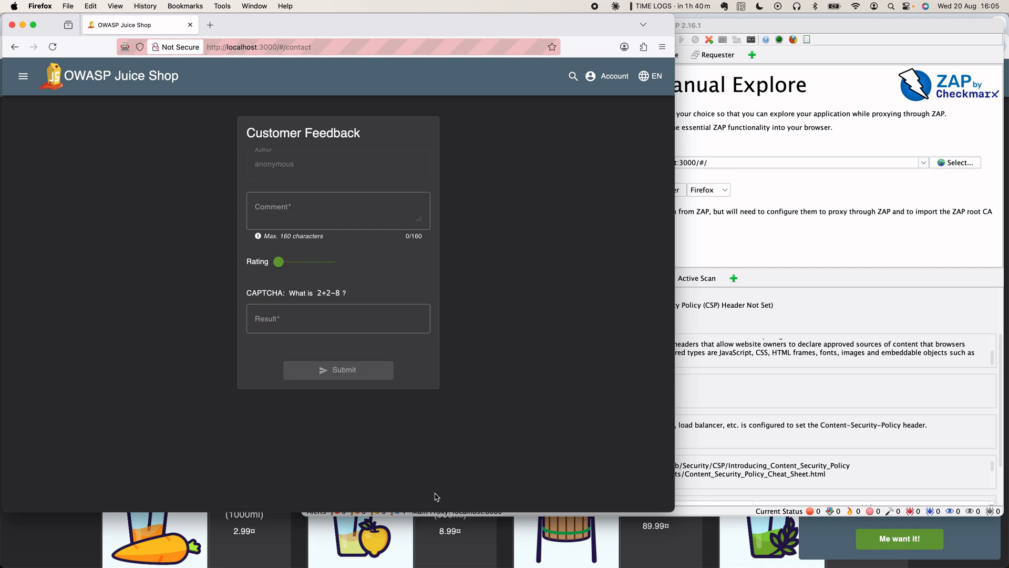
# - Search for 'banana', read Banana Juice (1000ml)'s single review, then close the search box
pyautogui.click(573, 79)
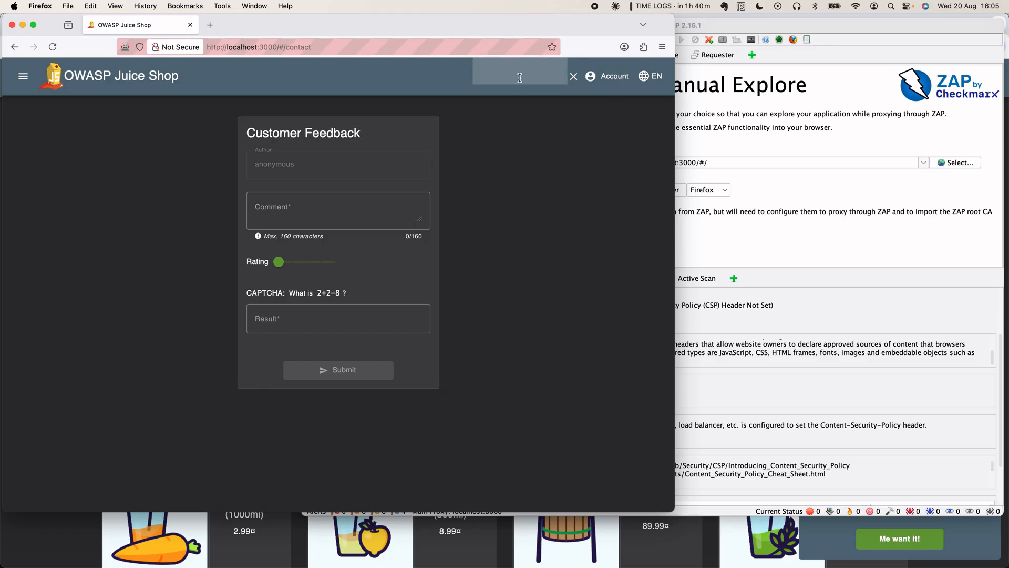
pyautogui.write('banana')
pyautogui.press('Return')
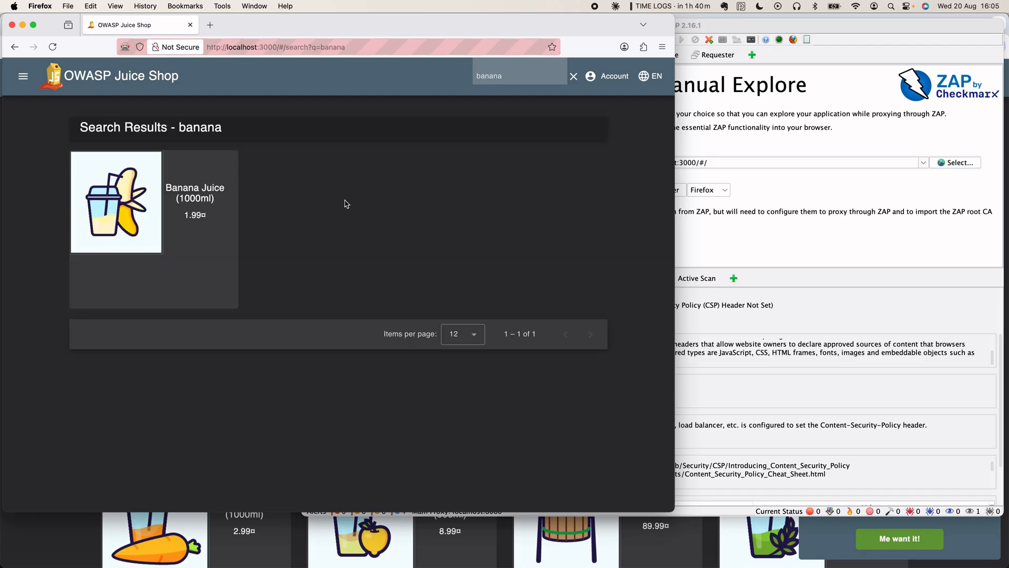
pyautogui.click(143, 192)
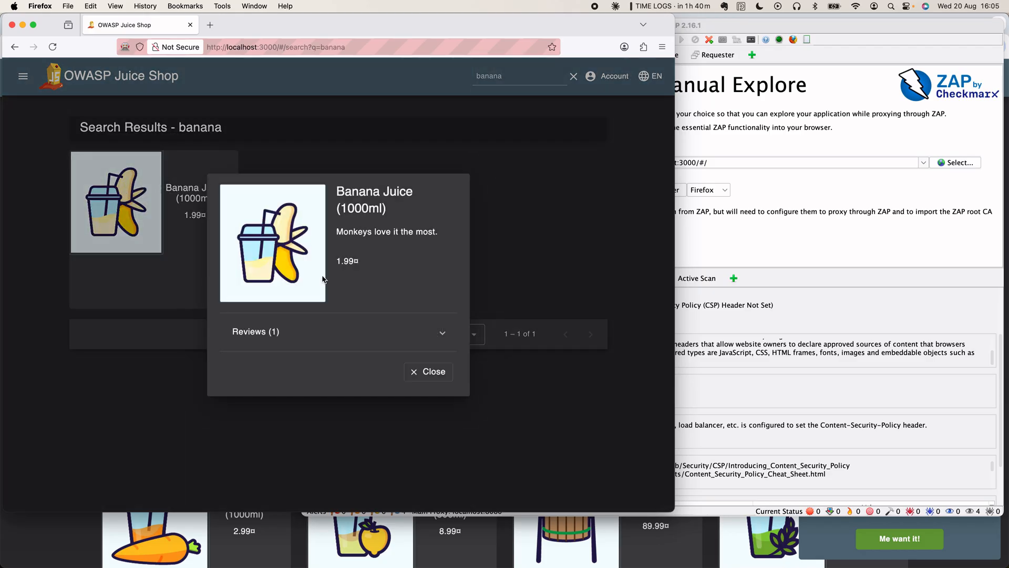
pyautogui.click(441, 335)
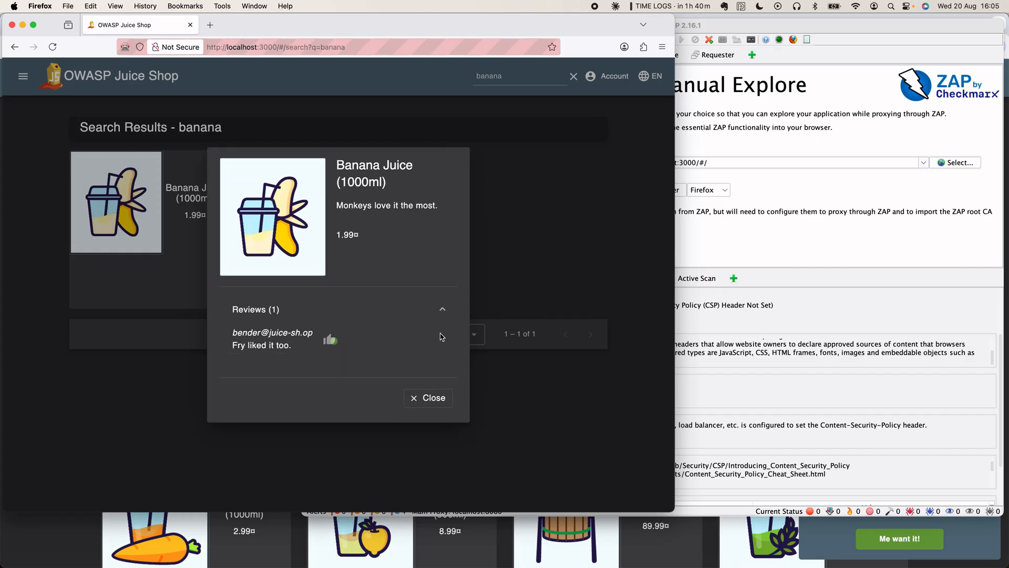
pyautogui.click(557, 243)
pyautogui.click(575, 79)
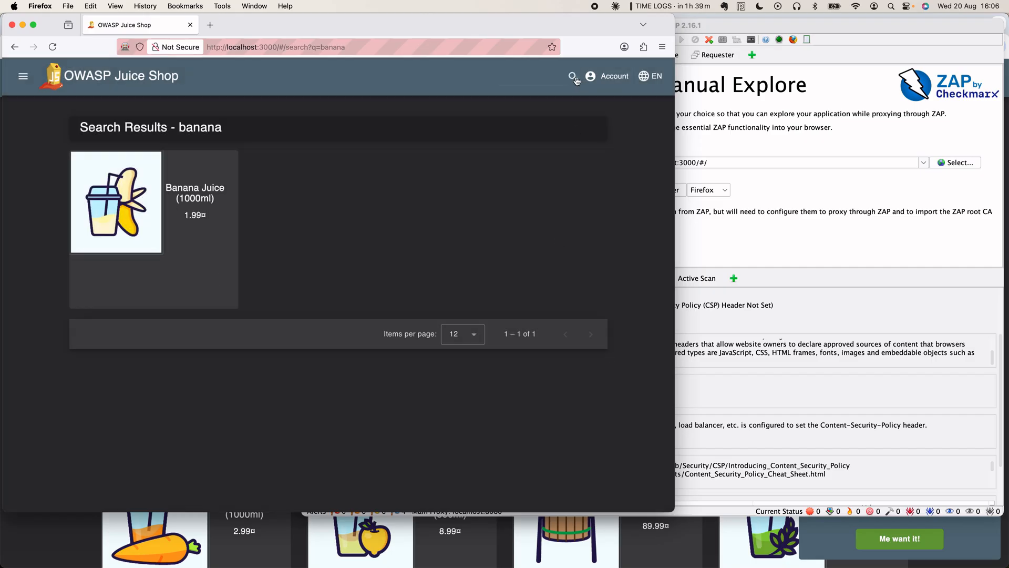
# - Go to the Login page and try logging in with a made-up email and password
pyautogui.click(610, 76)
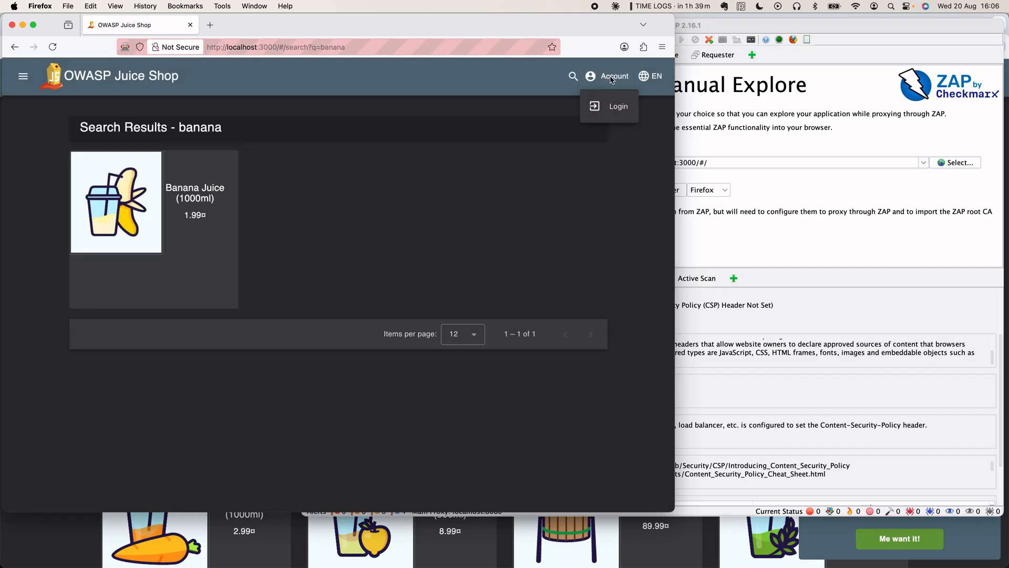
pyautogui.click(616, 108)
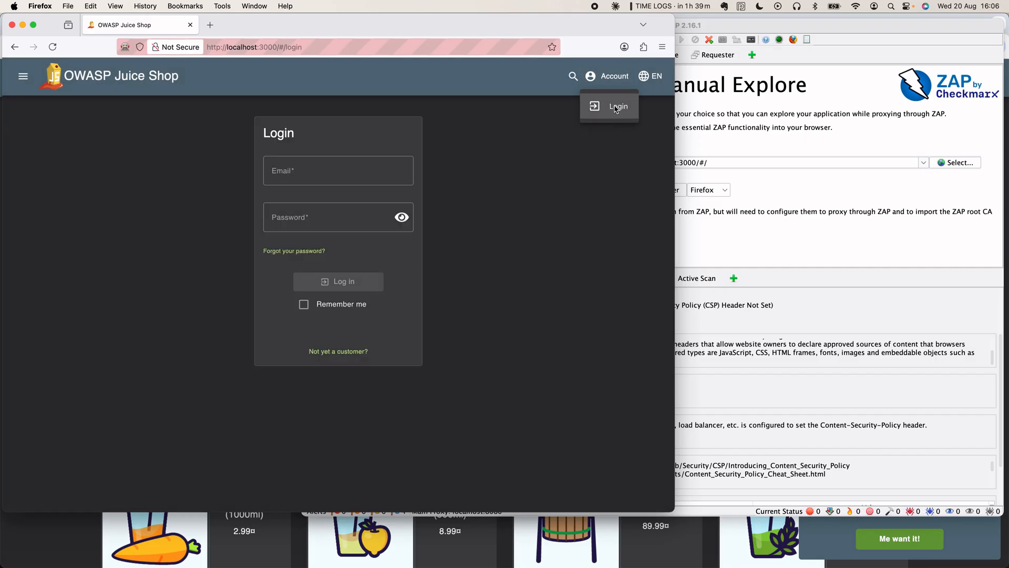
pyautogui.click(312, 172)
pyautogui.write('fesdrfgdfghdyftg')
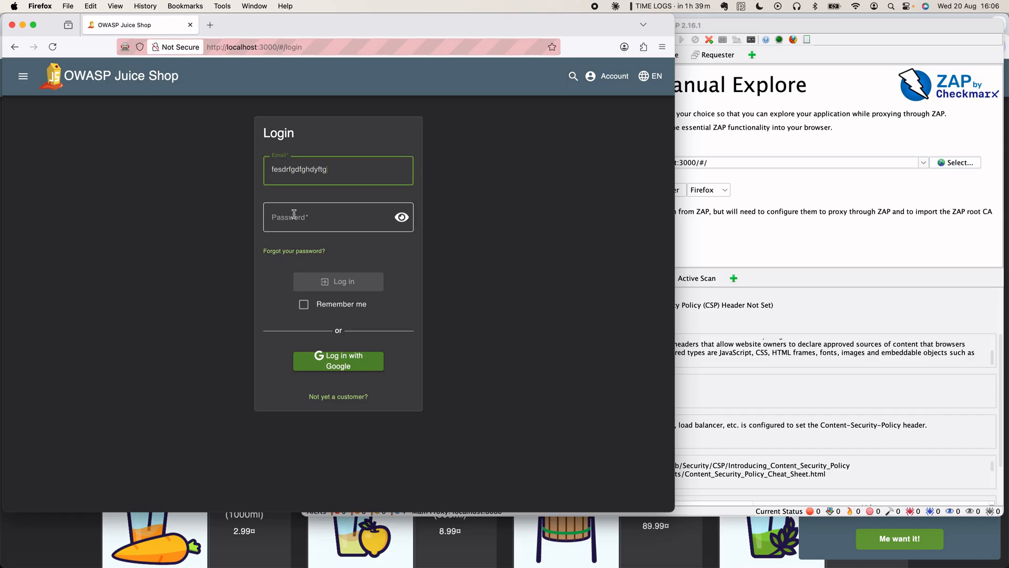
pyautogui.click(294, 214)
pyautogui.write('•••••••••')
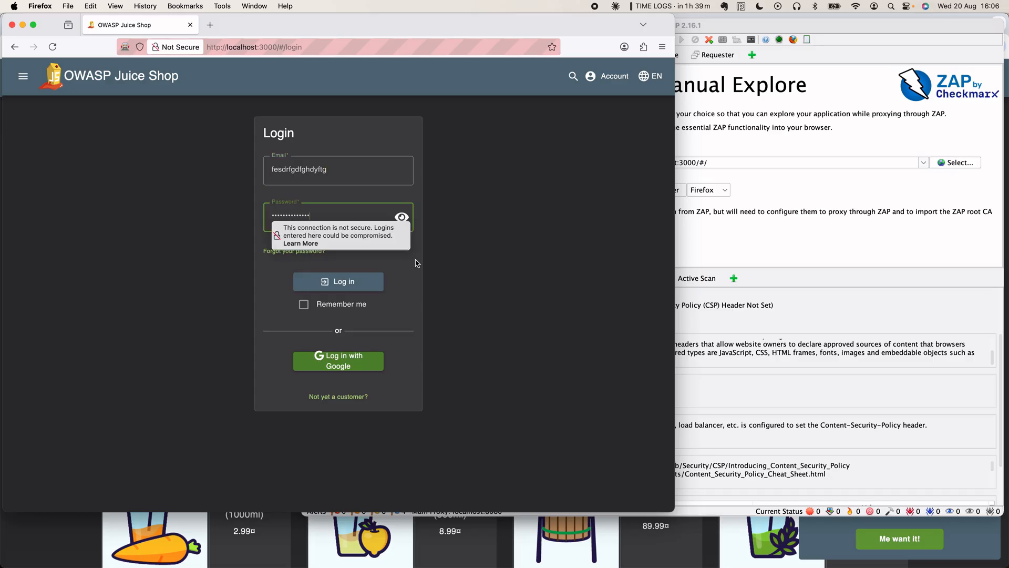
pyautogui.click(356, 281)
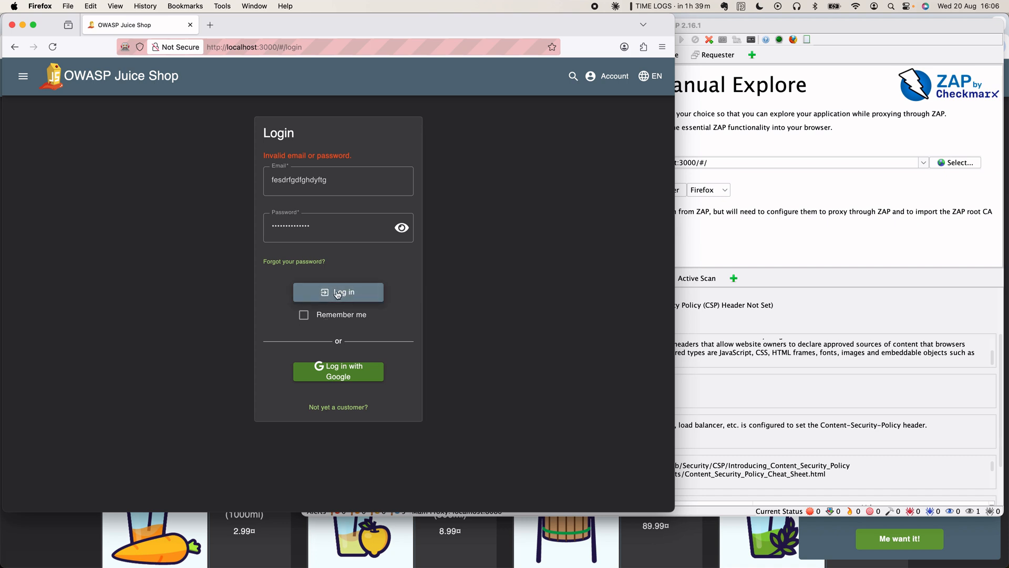
# - Lengthen both the password and email and retry the login, again rejected
pyautogui.click(327, 230)
pyautogui.write('•••')
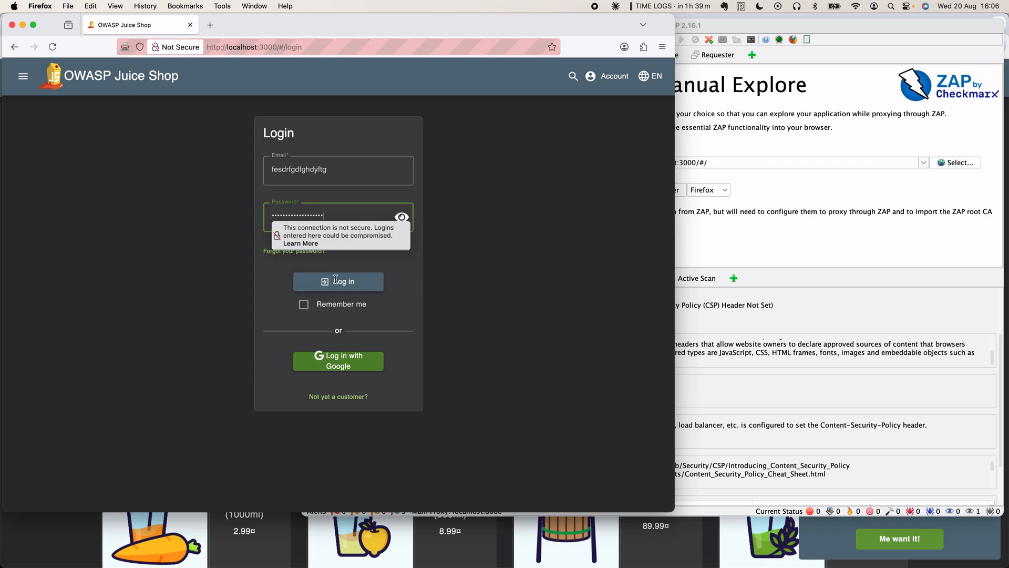
pyautogui.click(337, 178)
pyautogui.write('asedfa')
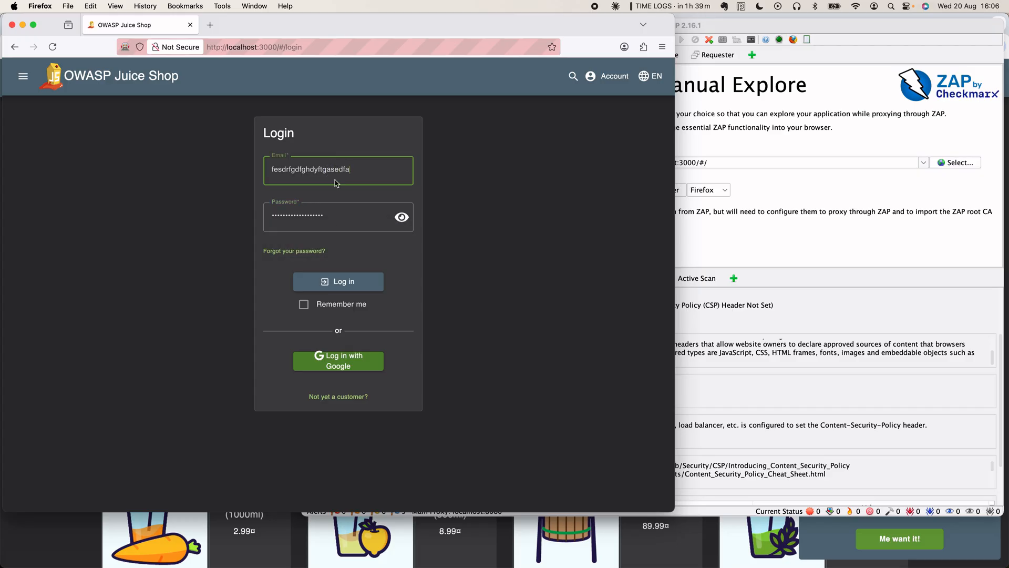
pyautogui.click(341, 281)
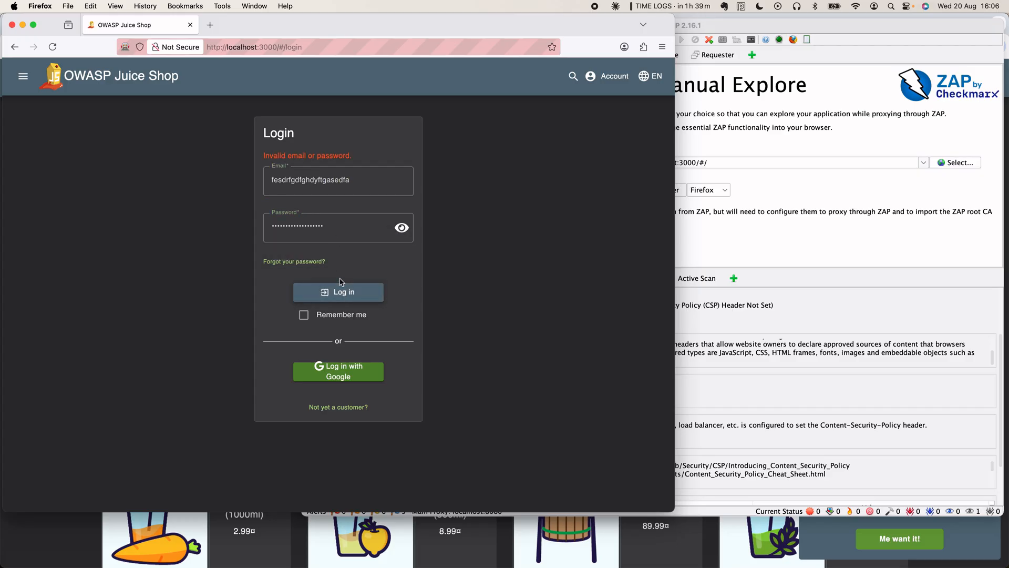
# - On the registration form, start the email, enter two passwords, and answer Mother's maiden name?
pyautogui.click(346, 408)
pyautogui.click(311, 173)
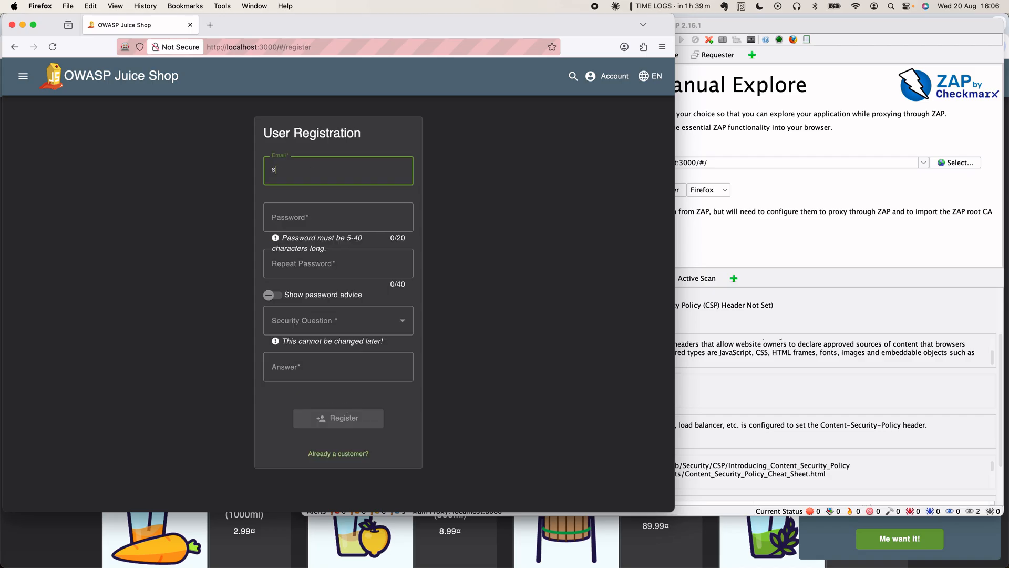
pyautogui.press('Tab')
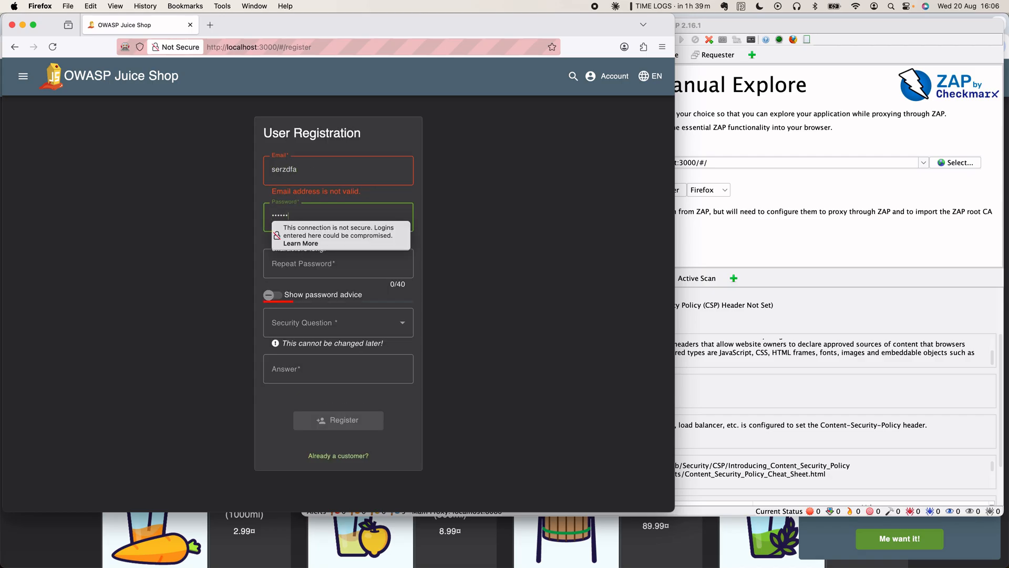
pyautogui.click(309, 261)
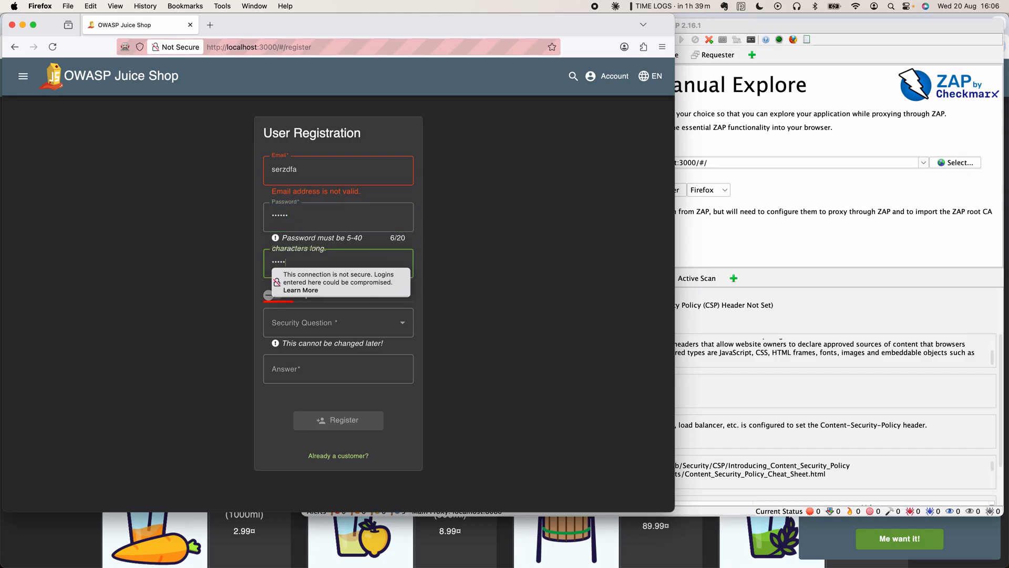
pyautogui.click(362, 316)
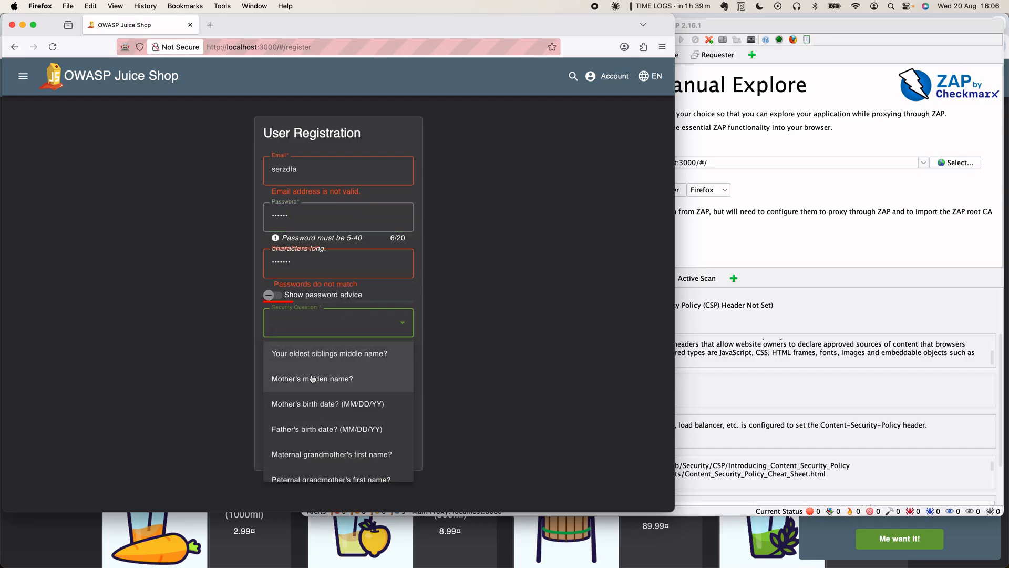
pyautogui.click(313, 379)
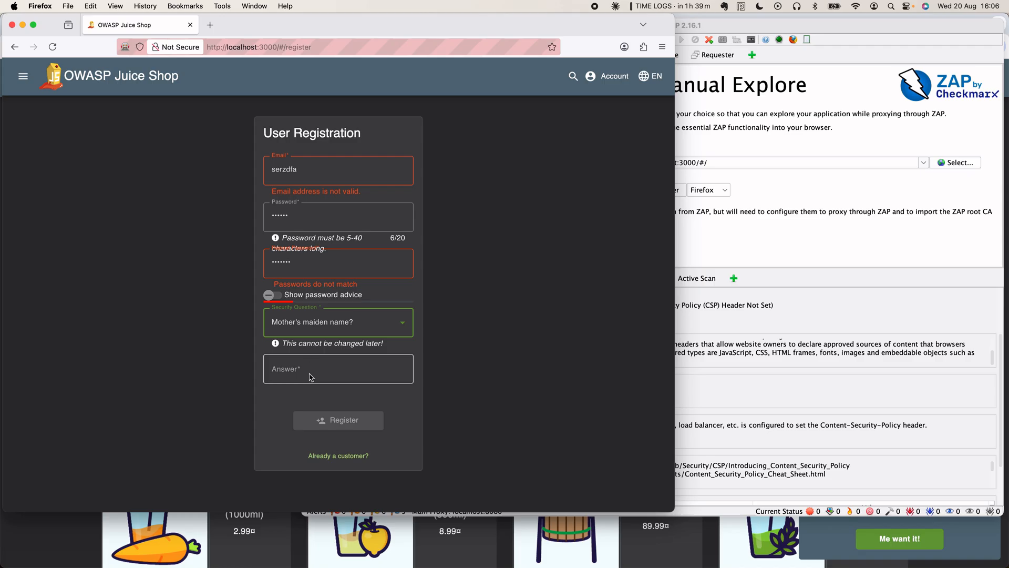
pyautogui.click(311, 377)
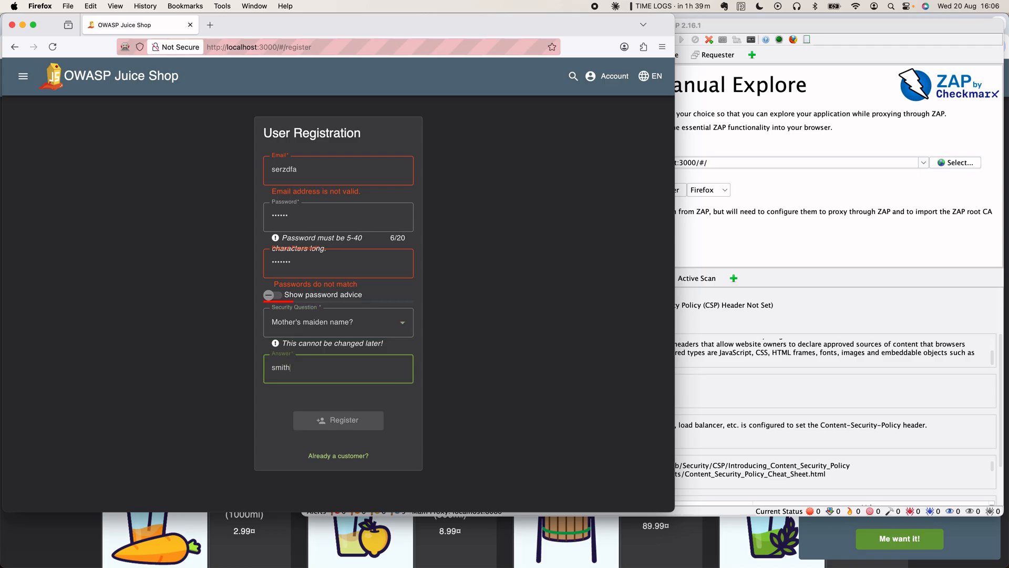
pyautogui.click(343, 420)
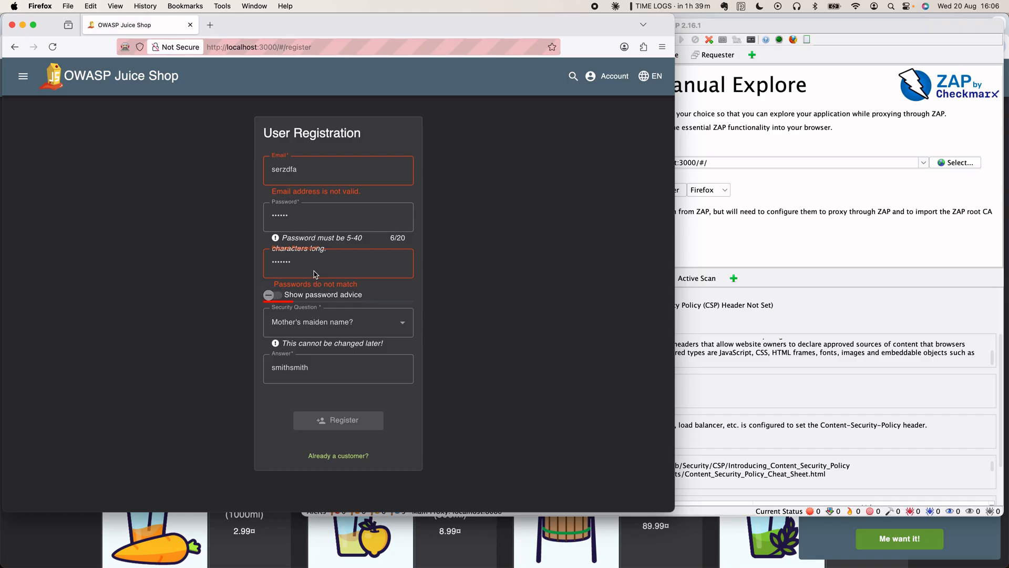
# - Retype the password and repeated password, keeping Mother's maiden name? as the question
pyautogui.doubleClick(293, 216)
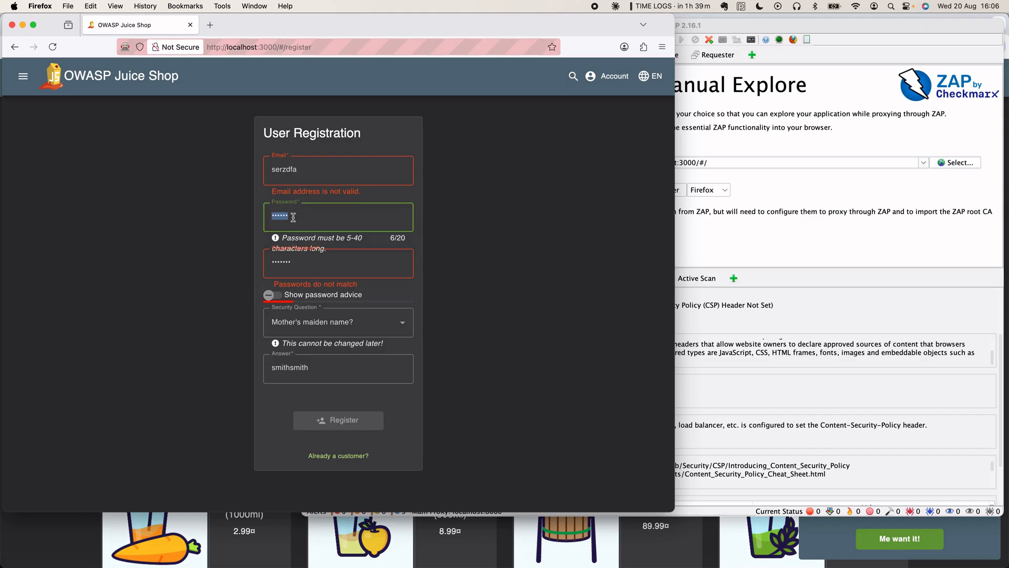
pyautogui.press('BackSpace')
pyautogui.write('•••••••••••')
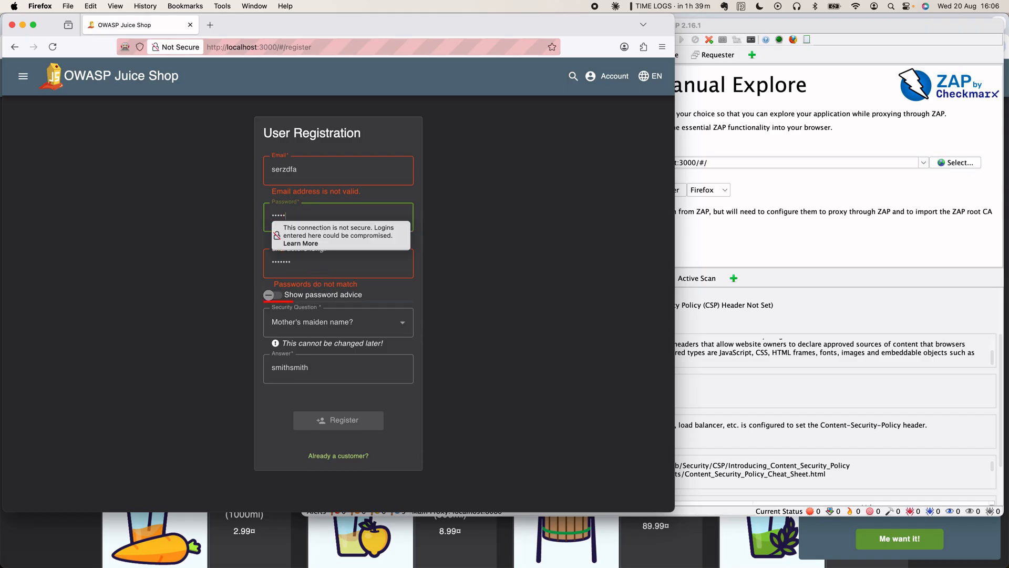
pyautogui.write('•')
pyautogui.press('Tab')
pyautogui.press('BackSpace')
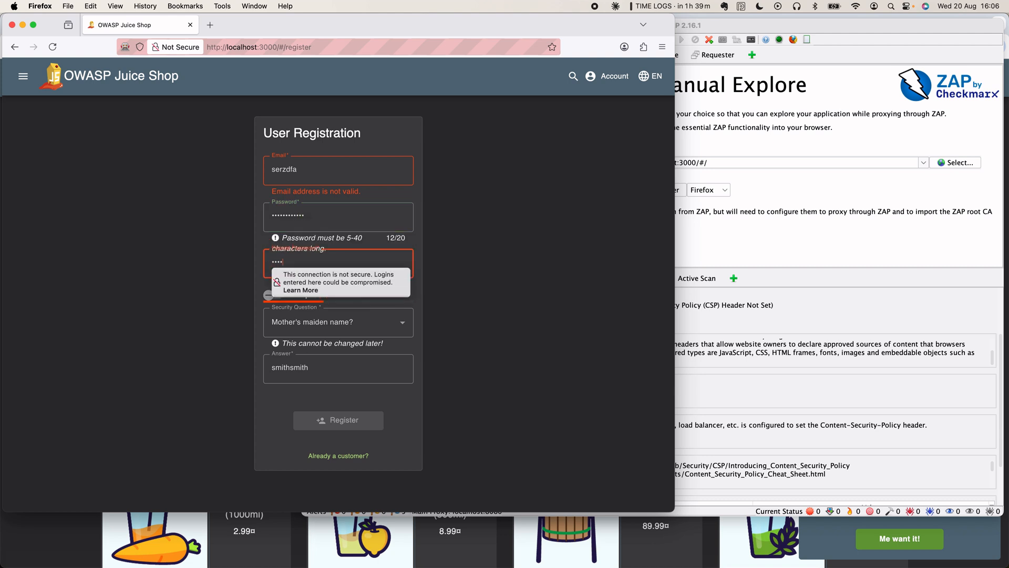
pyautogui.write('••••••••••••')
pyautogui.click(420, 303)
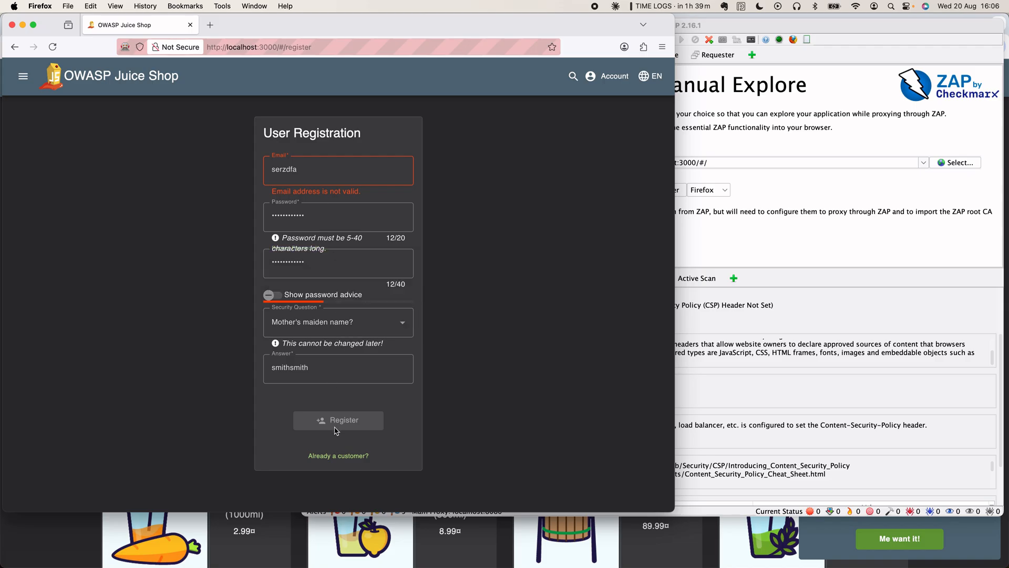
pyautogui.click(337, 330)
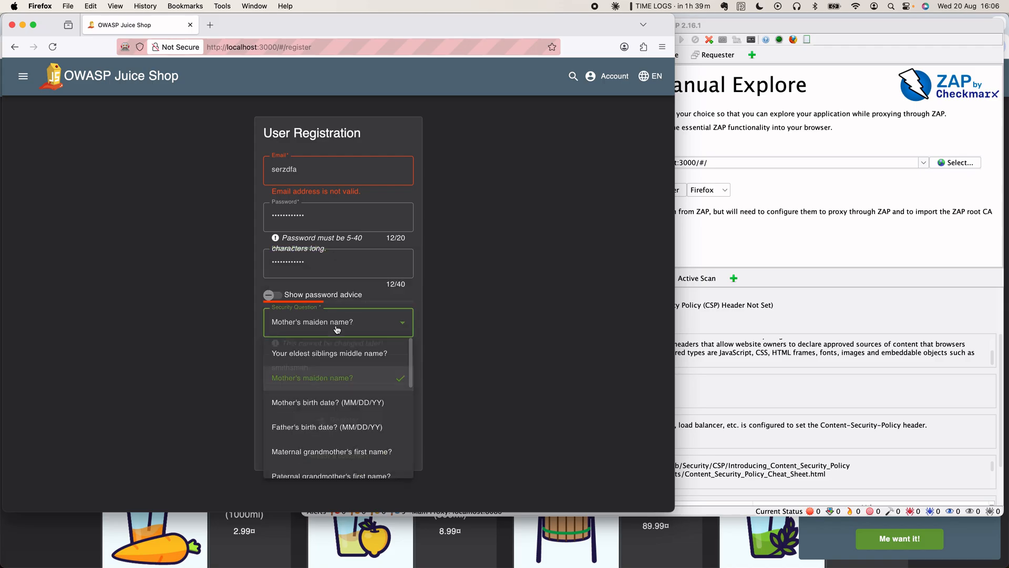
pyautogui.click(304, 291)
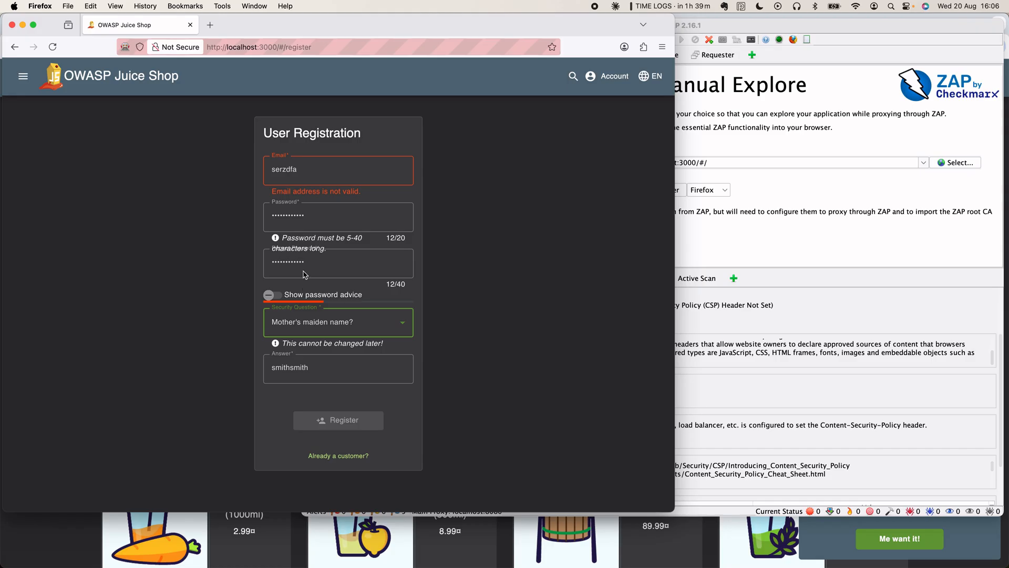
# - Clear both password fields and enter a new matching password
pyautogui.doubleClick(305, 214)
pyautogui.press('BackSpace')
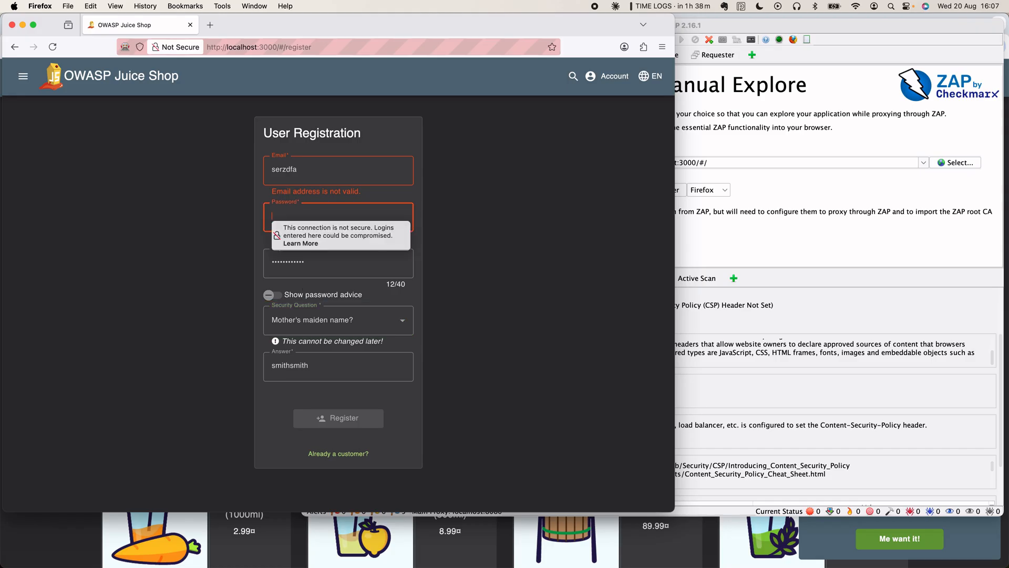
pyautogui.doubleClick(309, 260)
pyautogui.press('BackSpace')
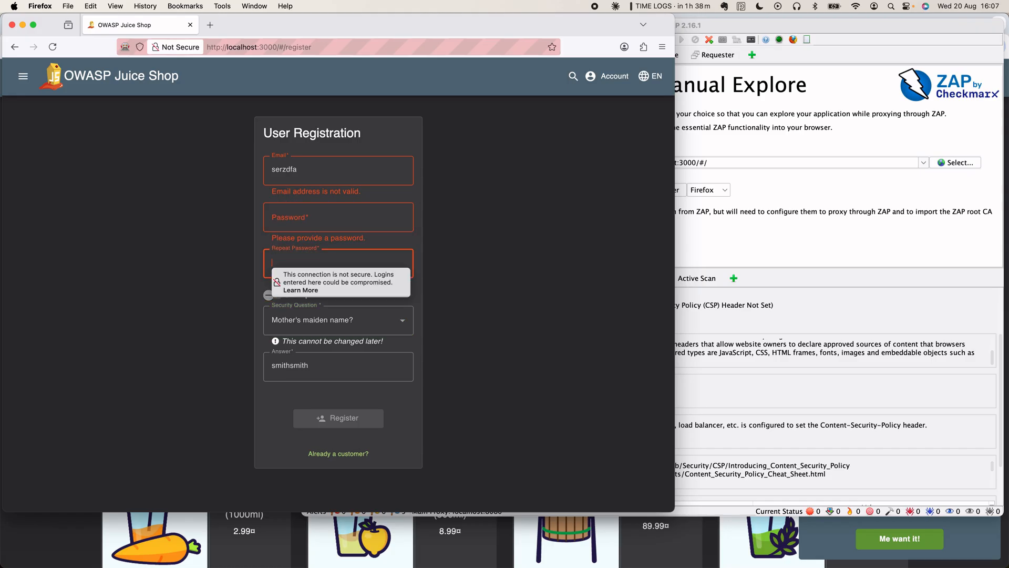
pyautogui.click(309, 215)
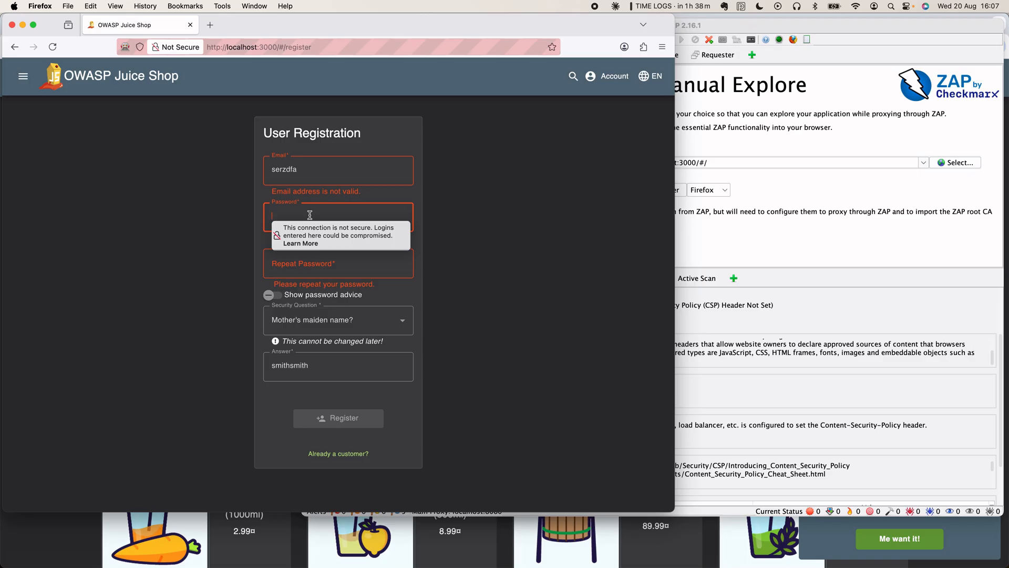
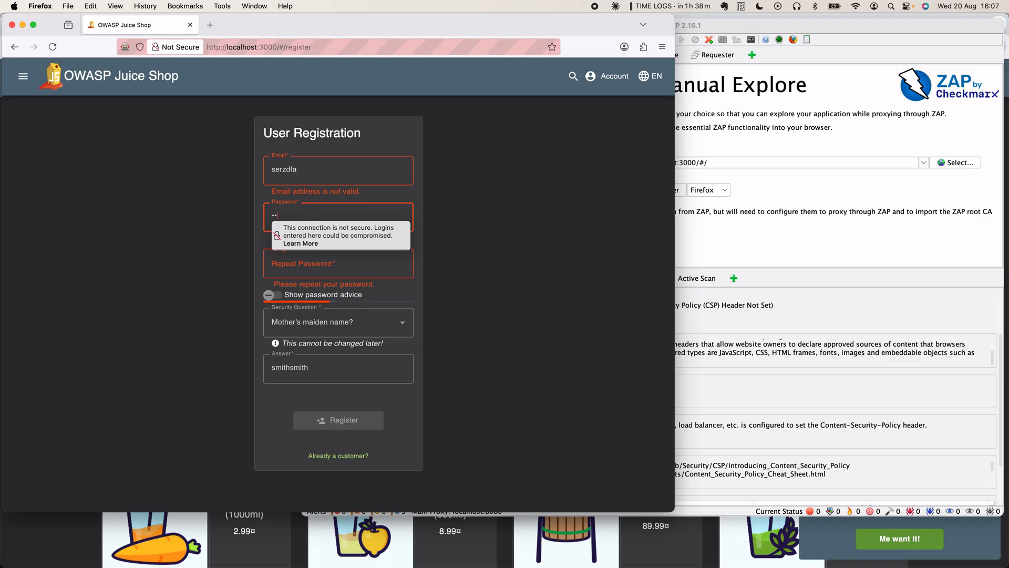
pyautogui.press('BackSpace')
pyautogui.press('BackSpace')
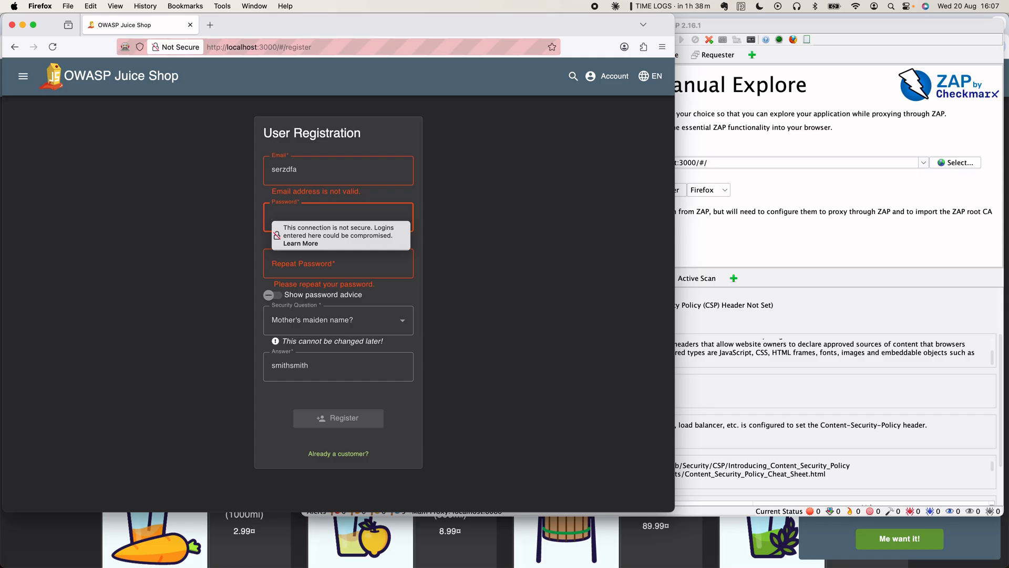
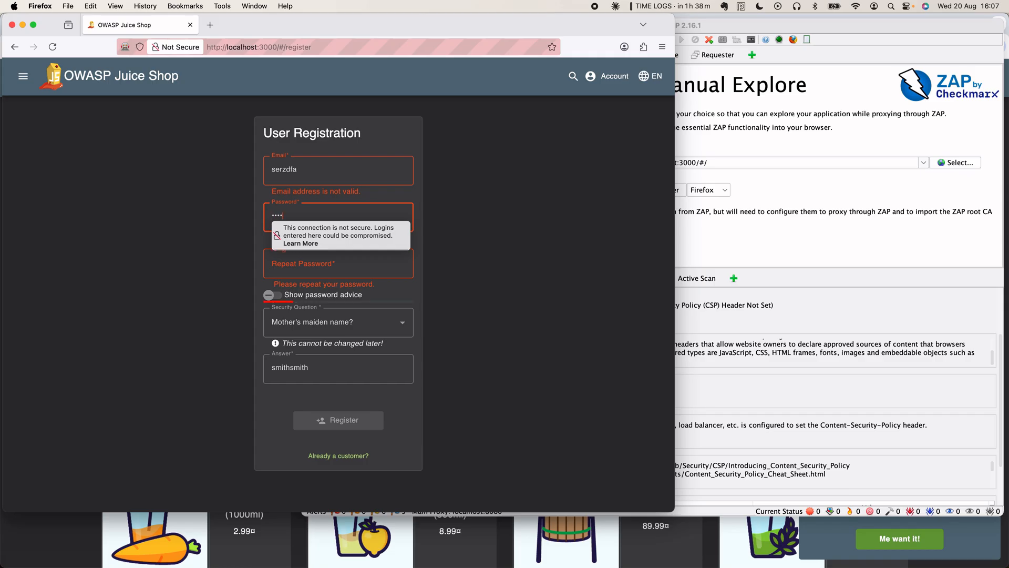
pyautogui.click(292, 261)
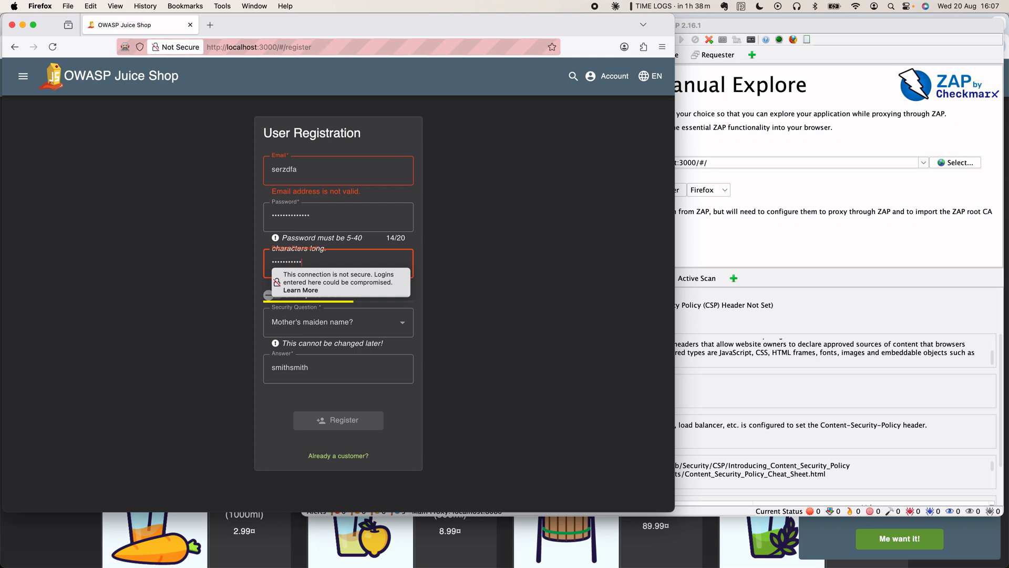
pyautogui.click(418, 262)
# - Complete the email address with its domain and submit the registration
pyautogui.click(326, 325)
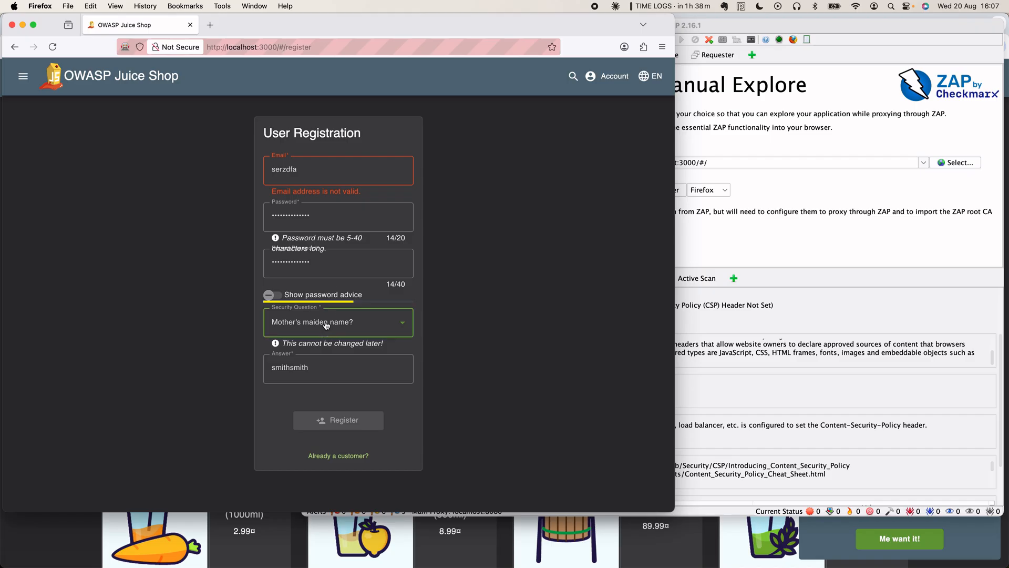
pyautogui.click(415, 307)
pyautogui.click(310, 173)
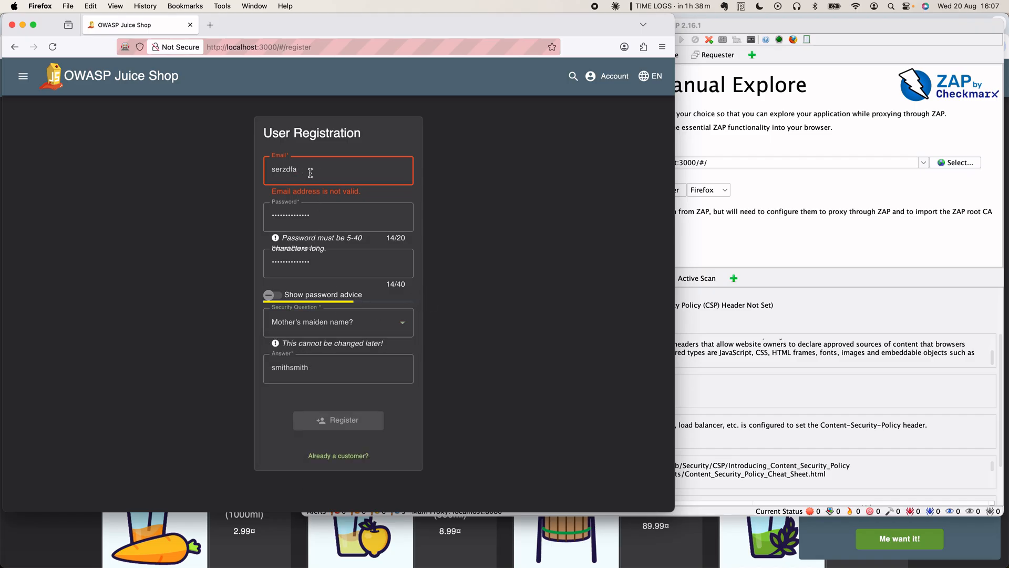
pyautogui.write('@email.com')
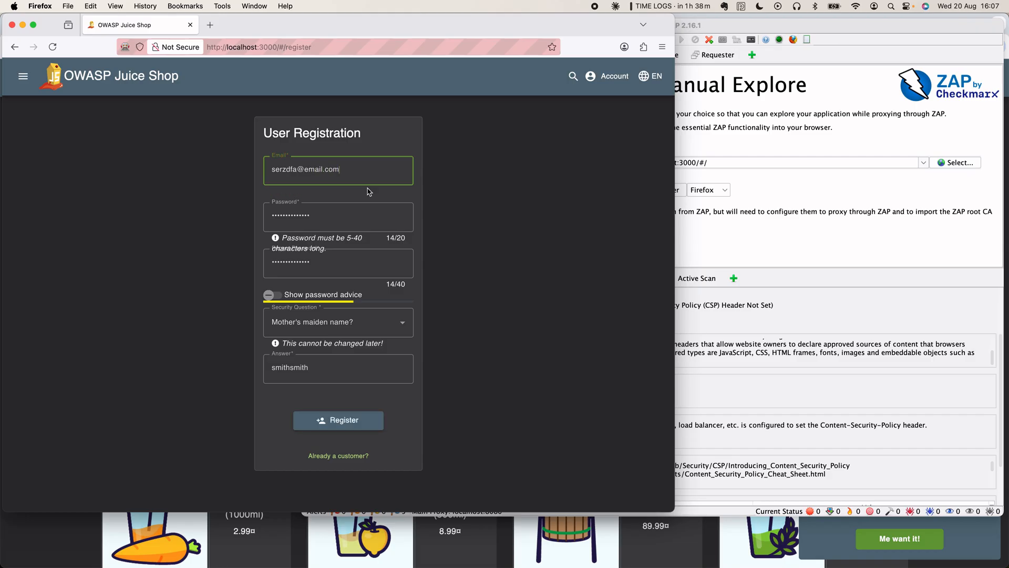
pyautogui.click(420, 197)
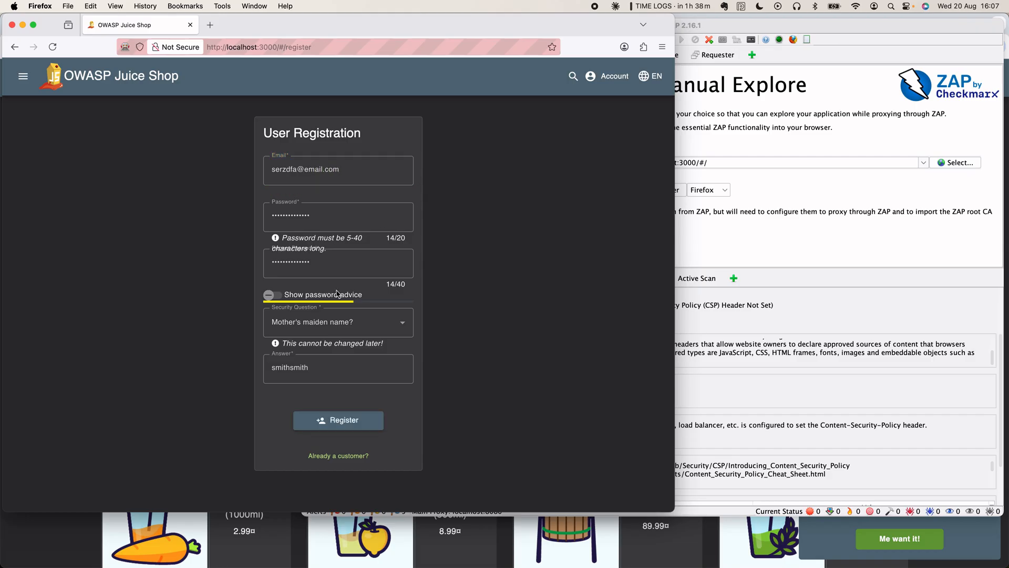
pyautogui.click(332, 420)
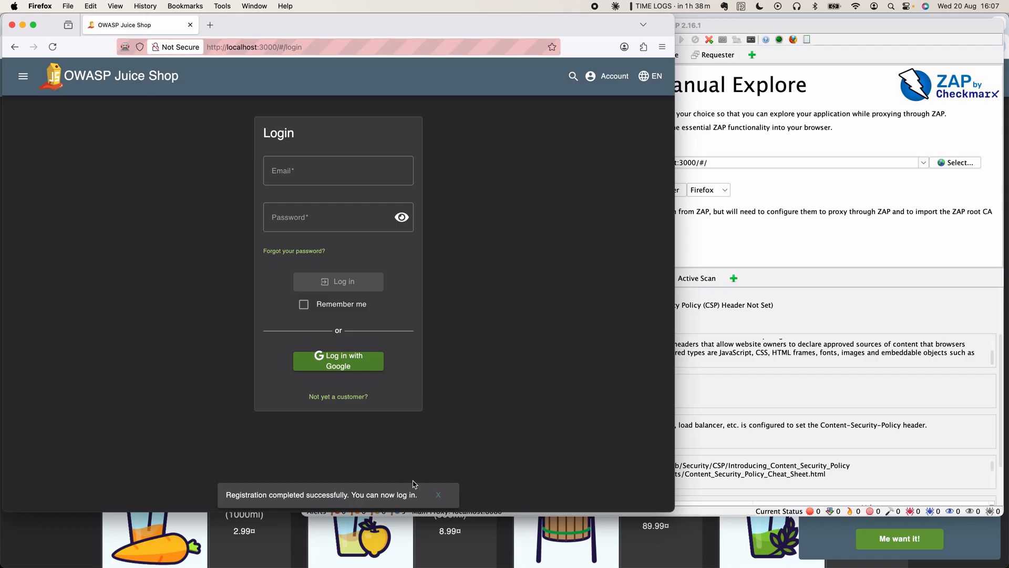
pyautogui.click(437, 495)
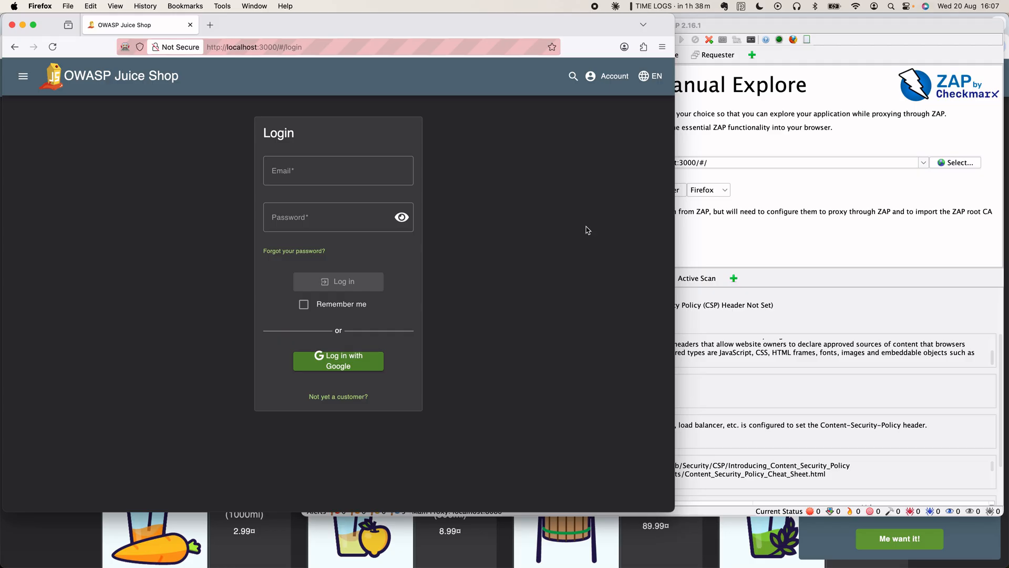
pyautogui.click(614, 80)
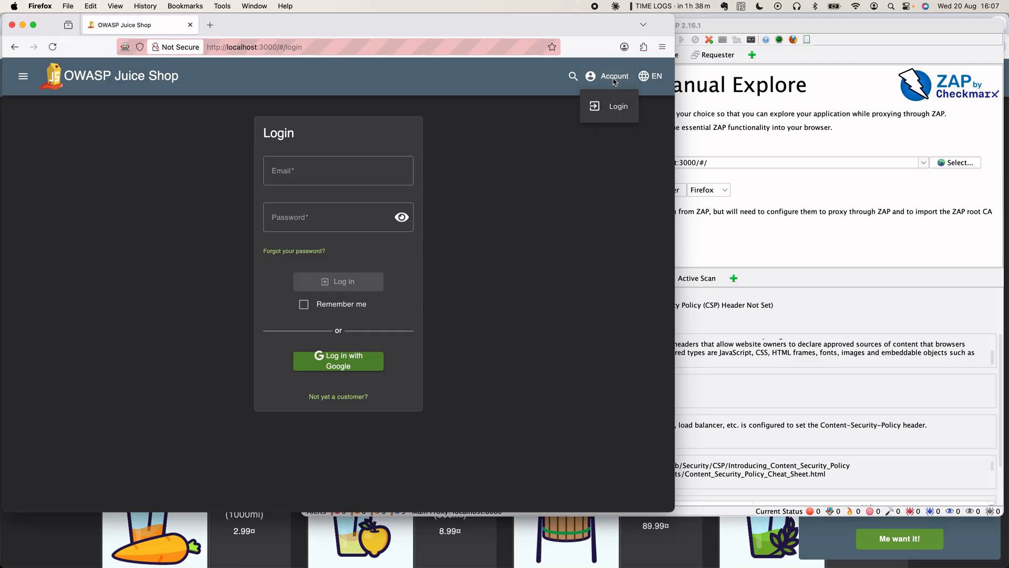
pyautogui.click(618, 106)
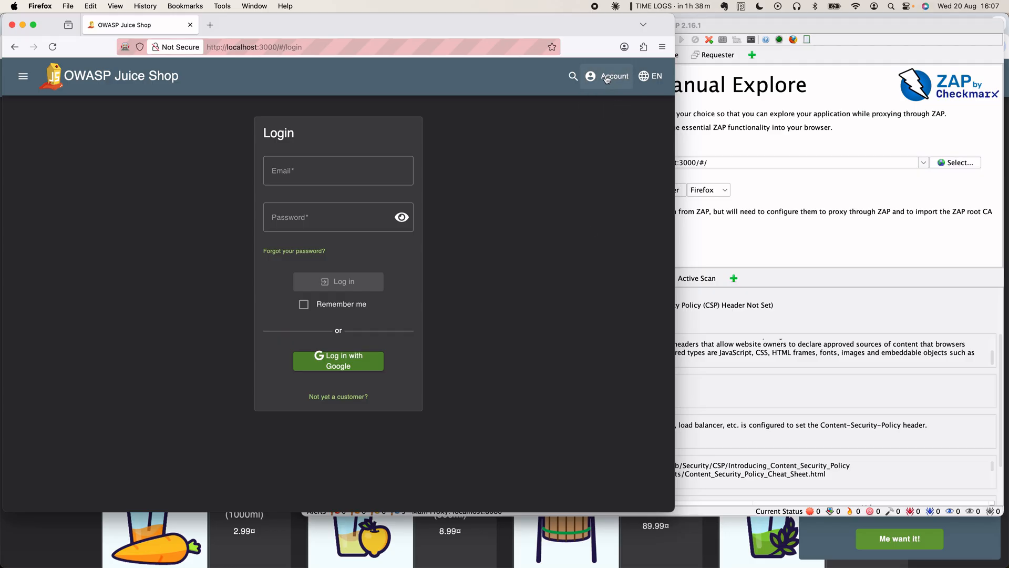
pyautogui.click(608, 80)
pyautogui.click(610, 107)
pyautogui.click(654, 79)
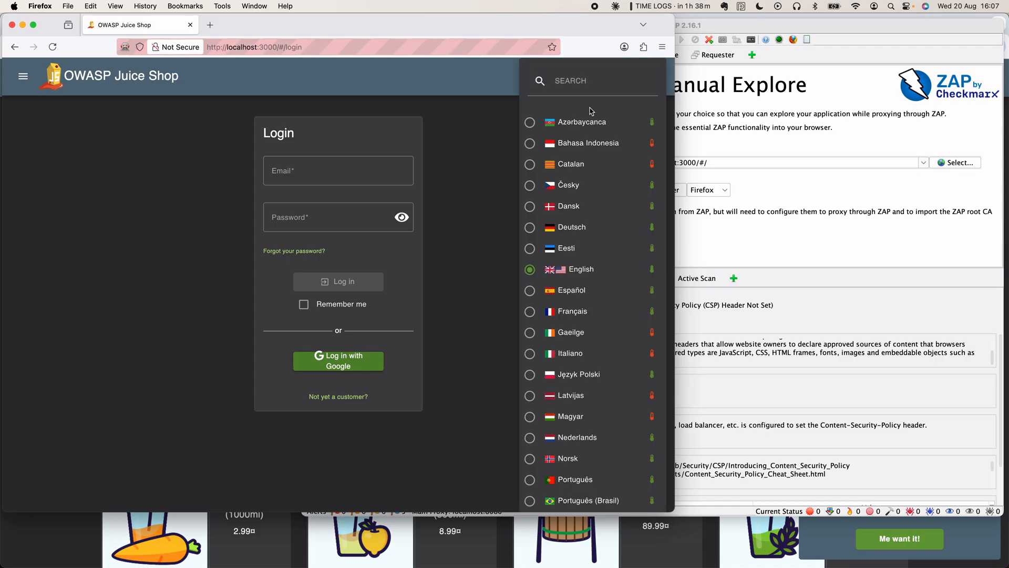
pyautogui.click(573, 227)
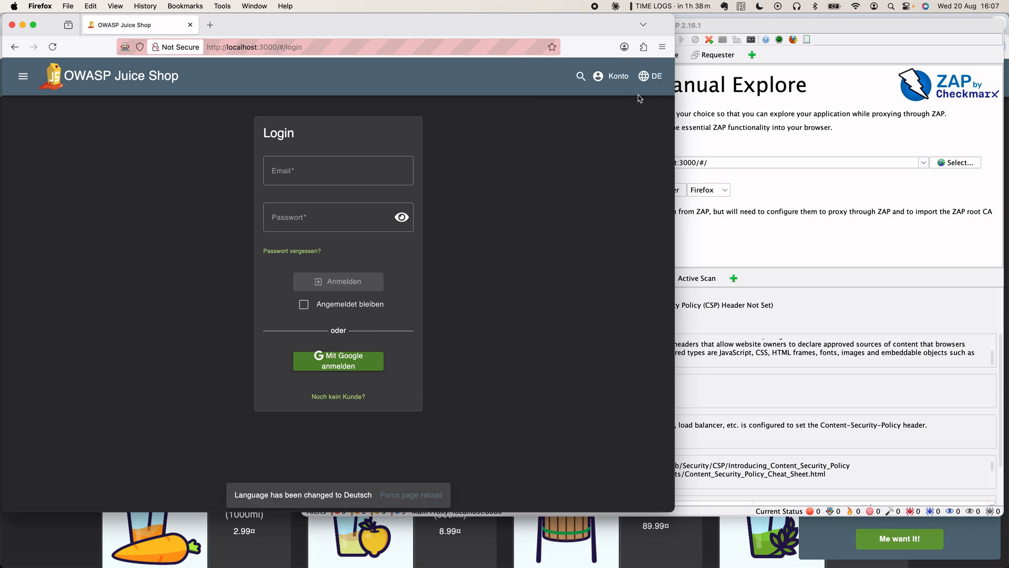
pyautogui.click(653, 78)
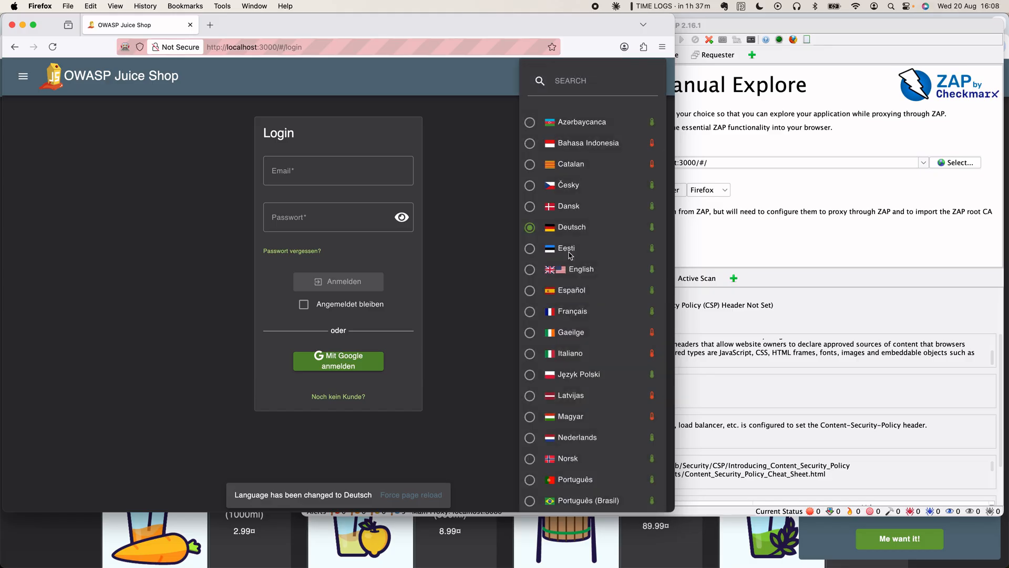
pyautogui.click(578, 270)
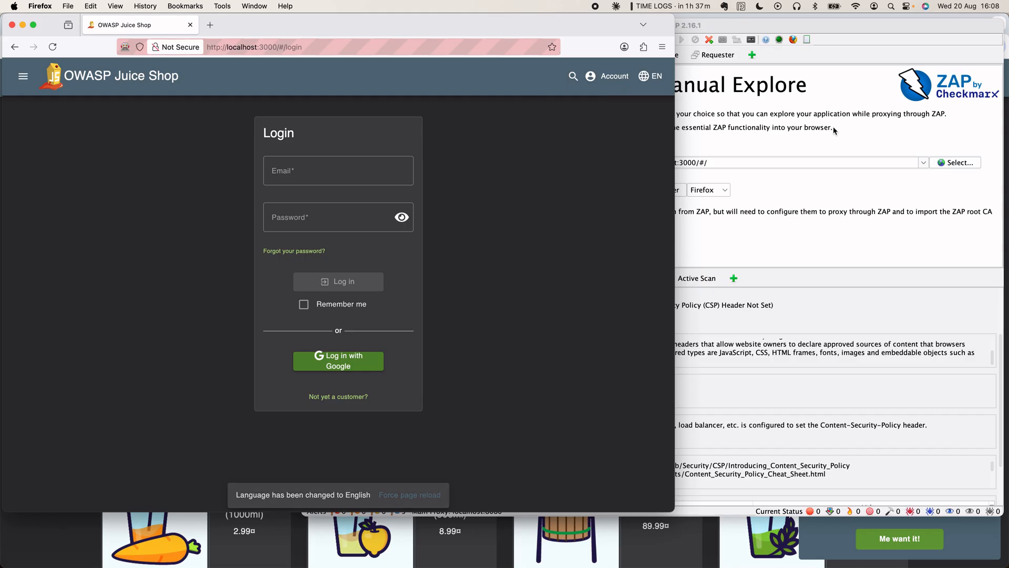
pyautogui.click(840, 140)
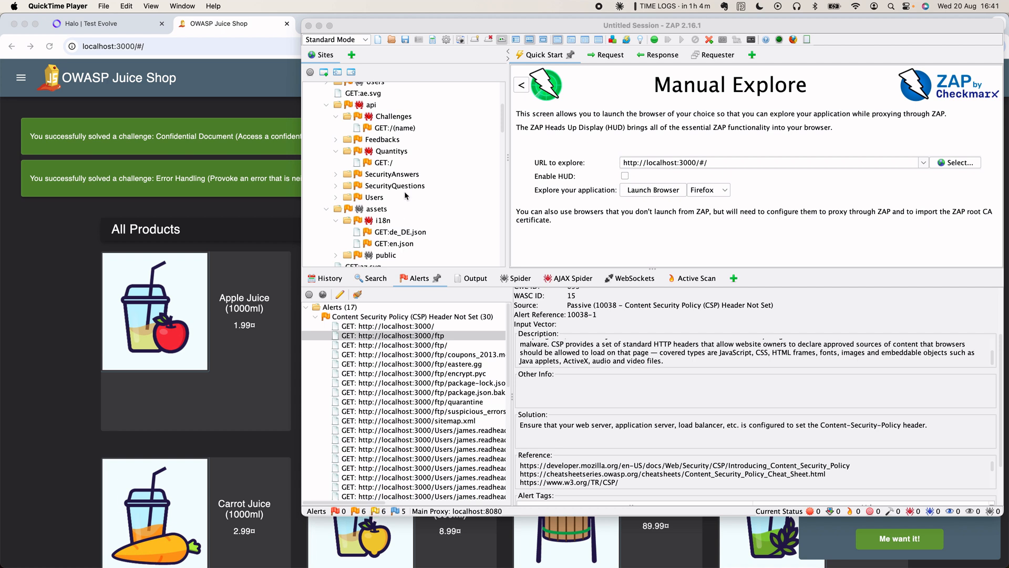
# - Expand SecurityQuestions and SecurityAnswers, widen the Sites tree, and return to Welcome to ZAP
pyautogui.click(336, 186)
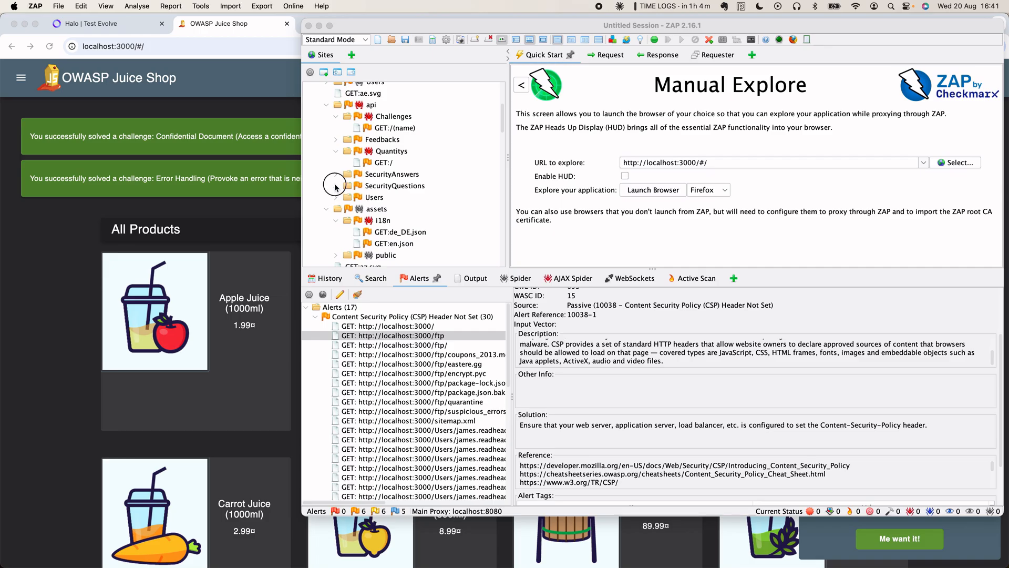
pyautogui.click(335, 174)
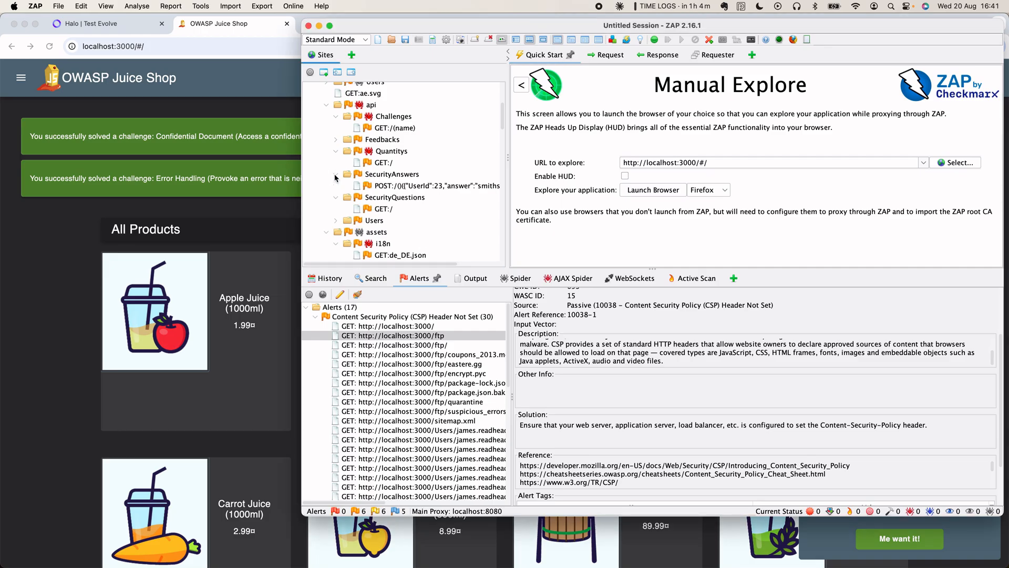
pyautogui.moveTo(508, 158); pyautogui.dragTo(570, 161)
pyautogui.click(445, 186)
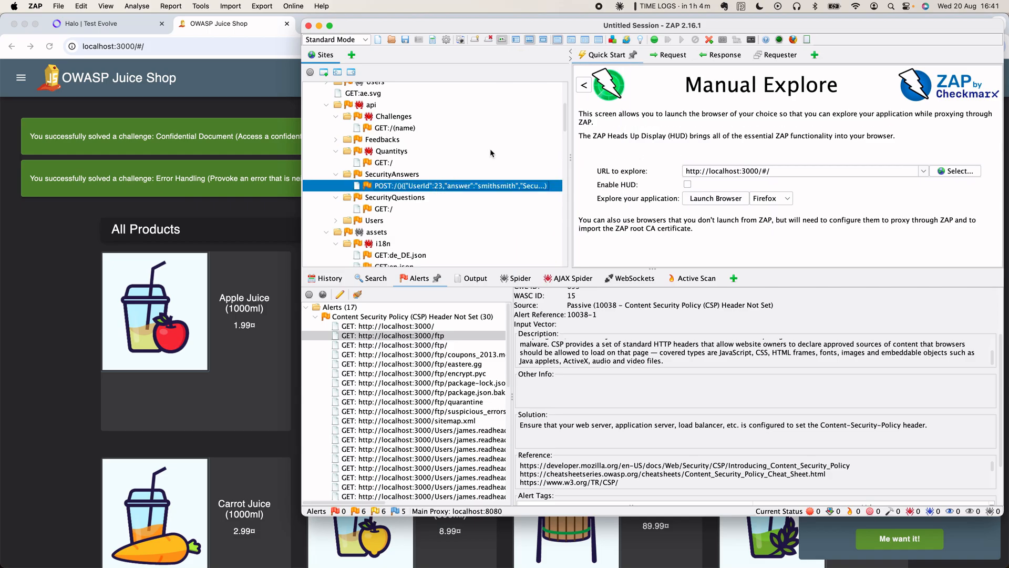
pyautogui.click(582, 87)
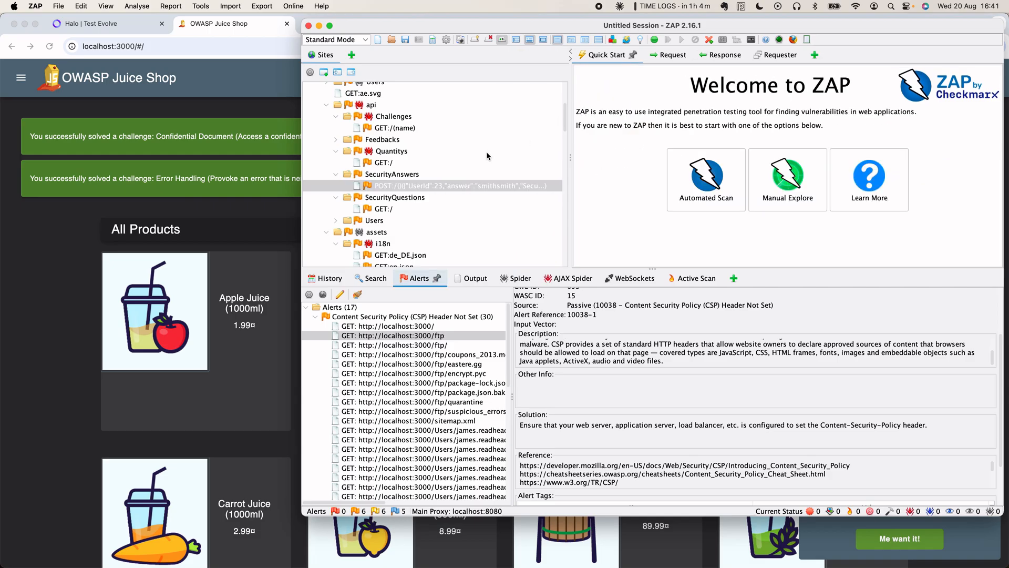
# - Select the SecurityAnswers POST, then expand Users and select its registration POST request
pyautogui.click(456, 185)
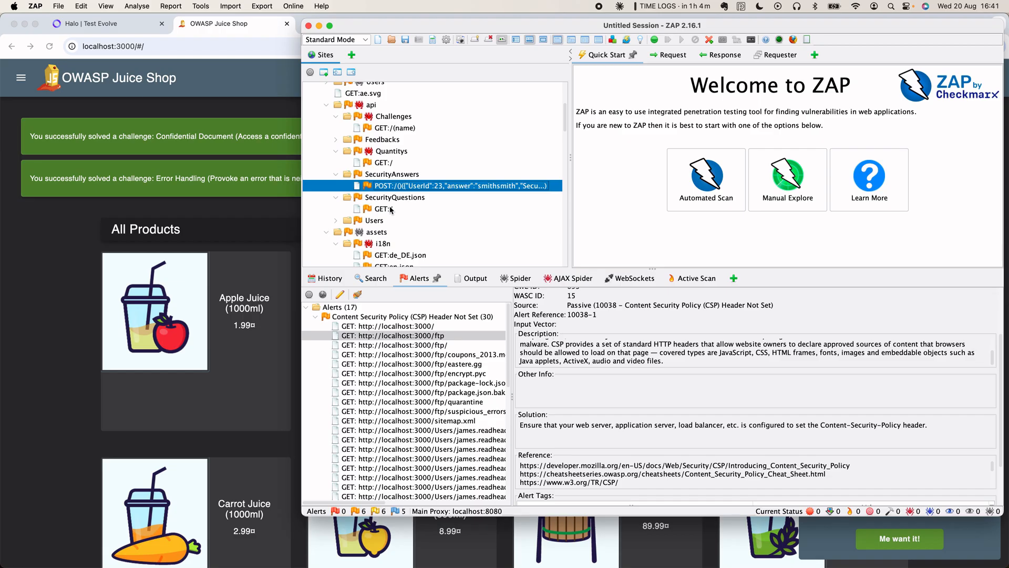
pyautogui.scroll(-2, 391, 210)
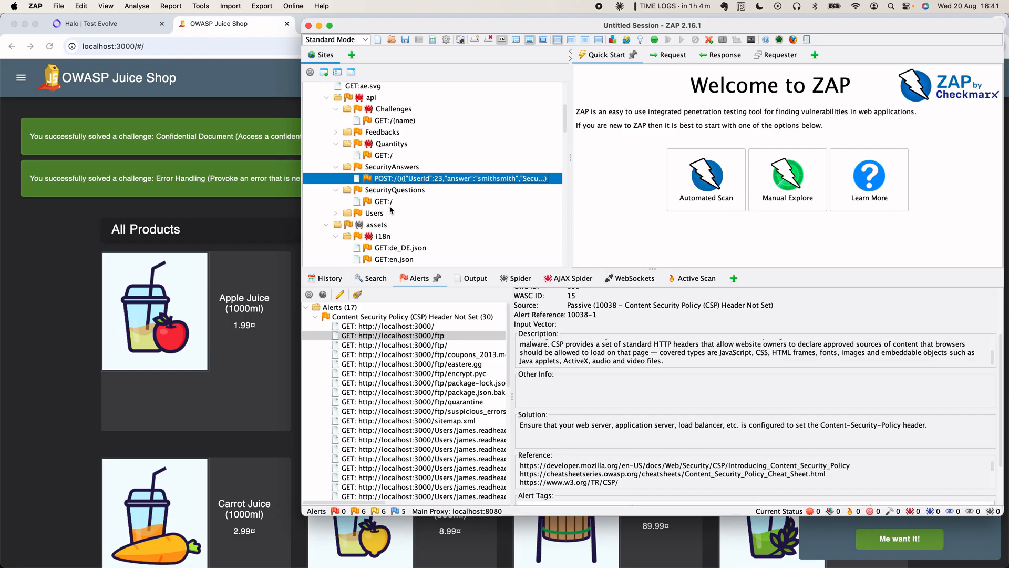
pyautogui.click(336, 206)
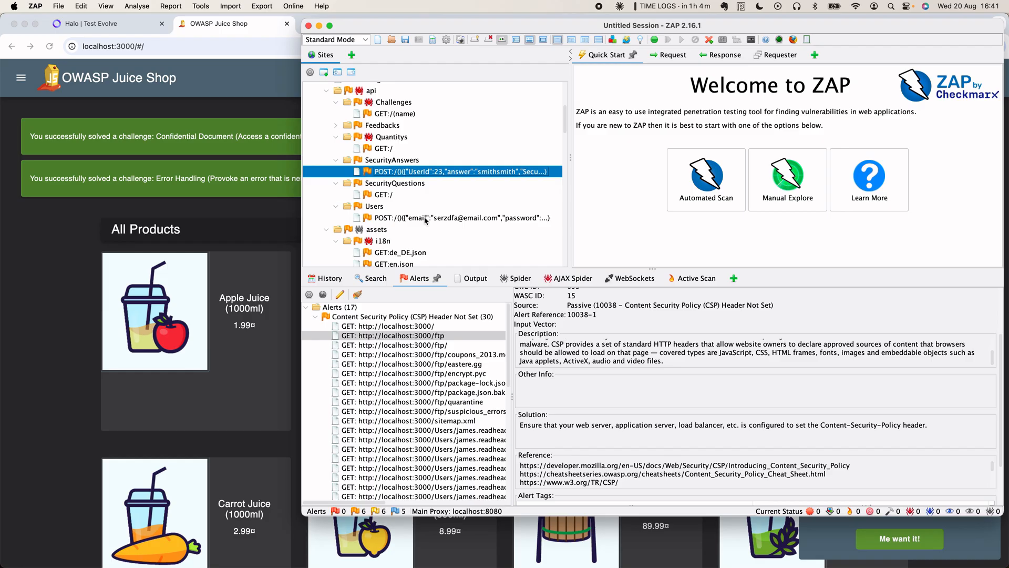
pyautogui.click(448, 218)
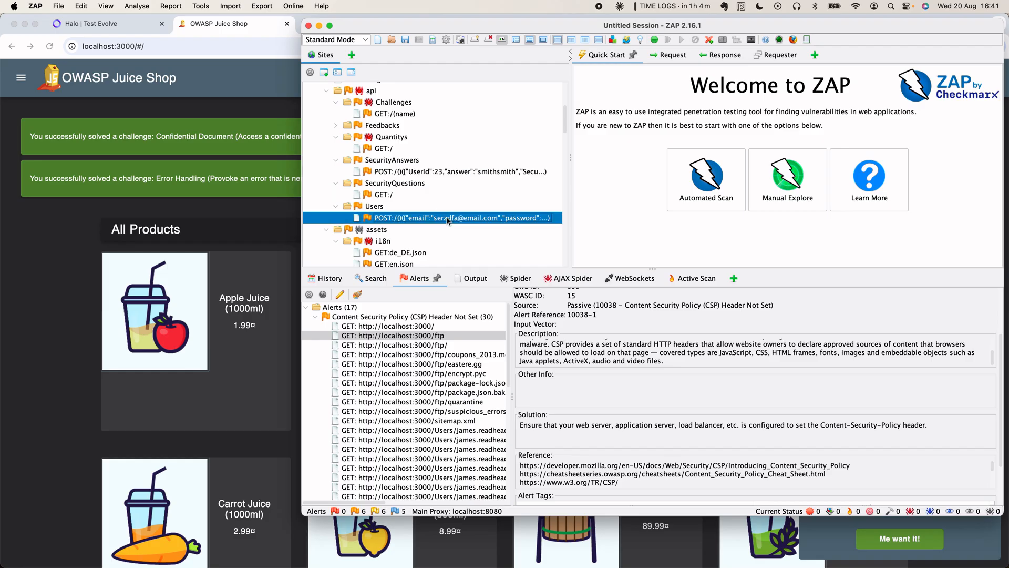
pyautogui.scroll(-6, 448, 219)
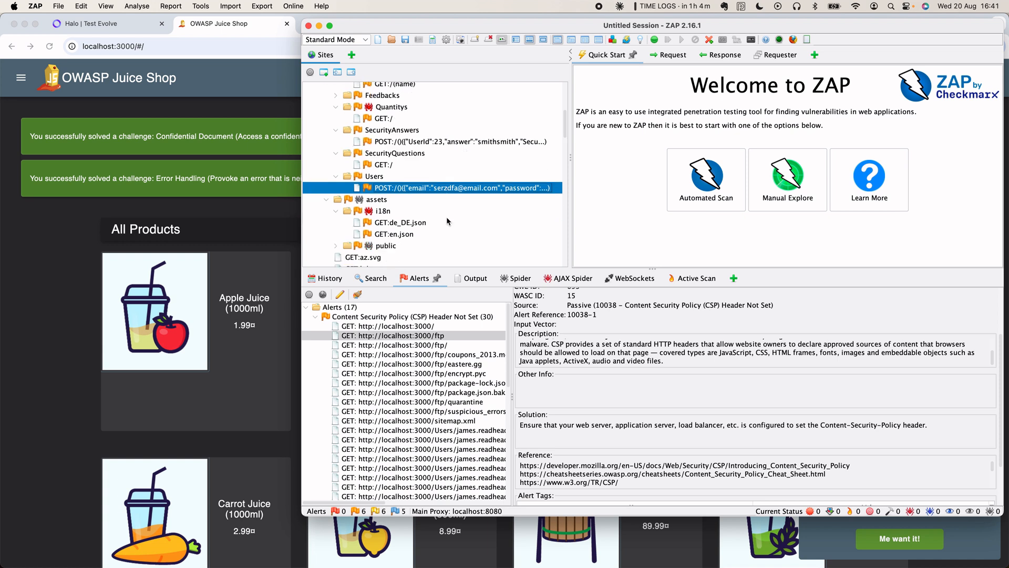
pyautogui.scroll(5, 446, 216)
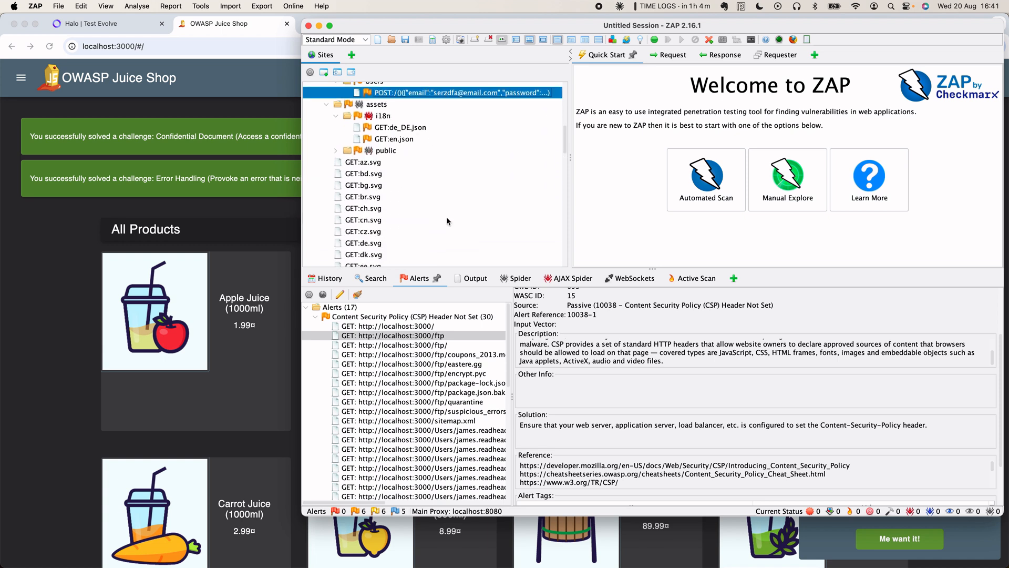
pyautogui.scroll(-5, 446, 216)
pyautogui.scroll(15, 446, 216)
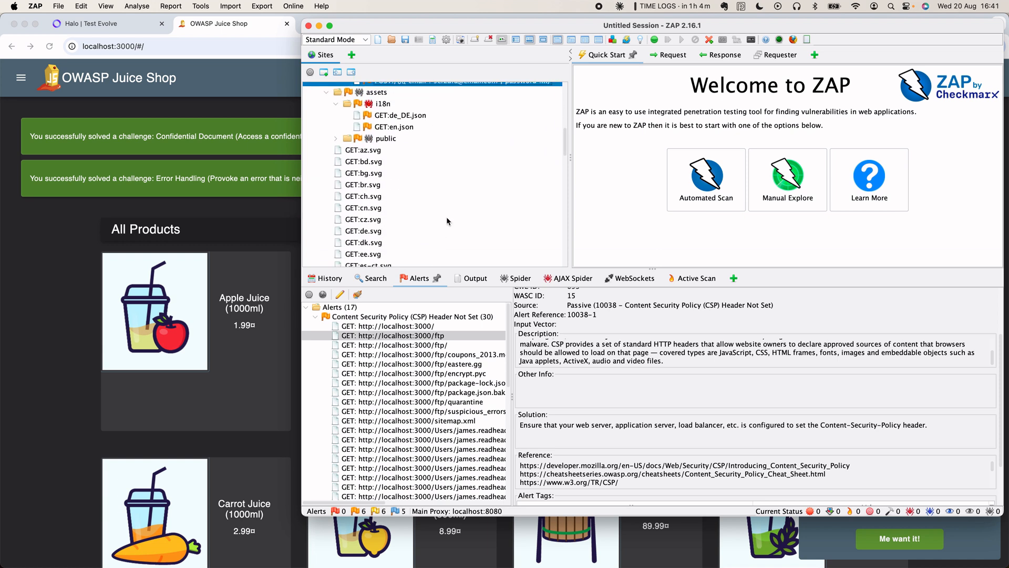
pyautogui.click(704, 187)
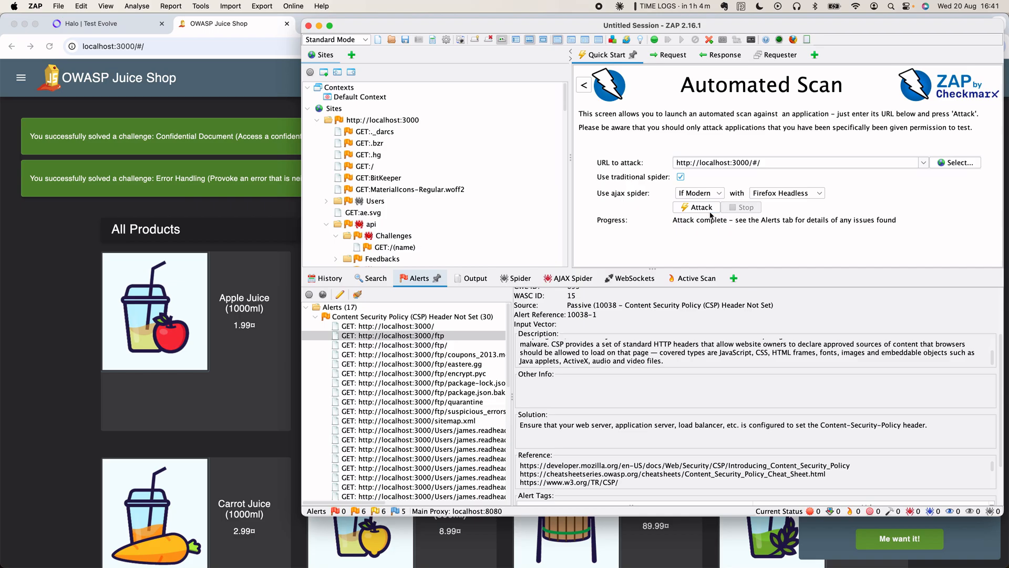
pyautogui.click(700, 207)
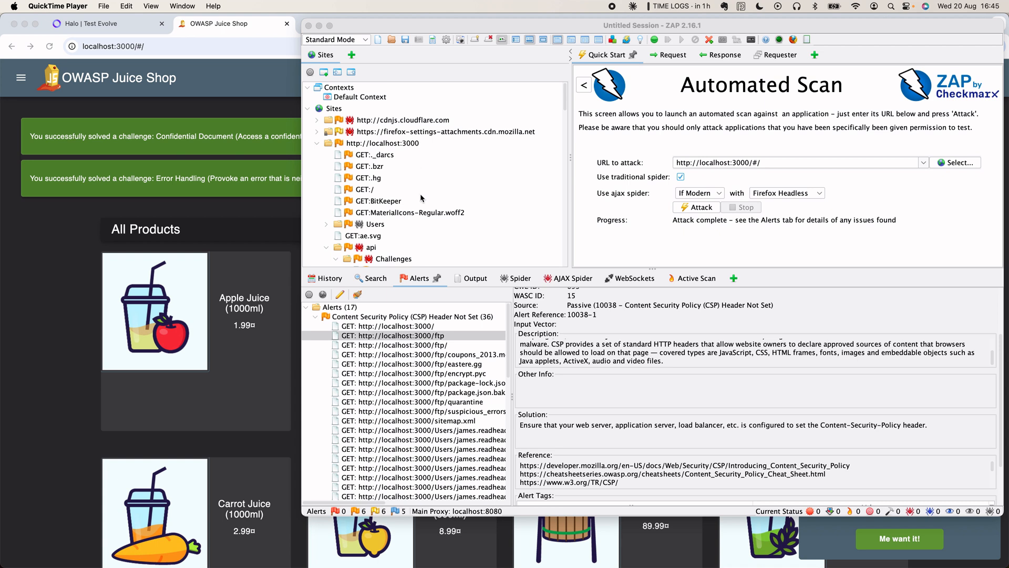
pyautogui.scroll(-4, 422, 184)
pyautogui.scroll(-2, 421, 200)
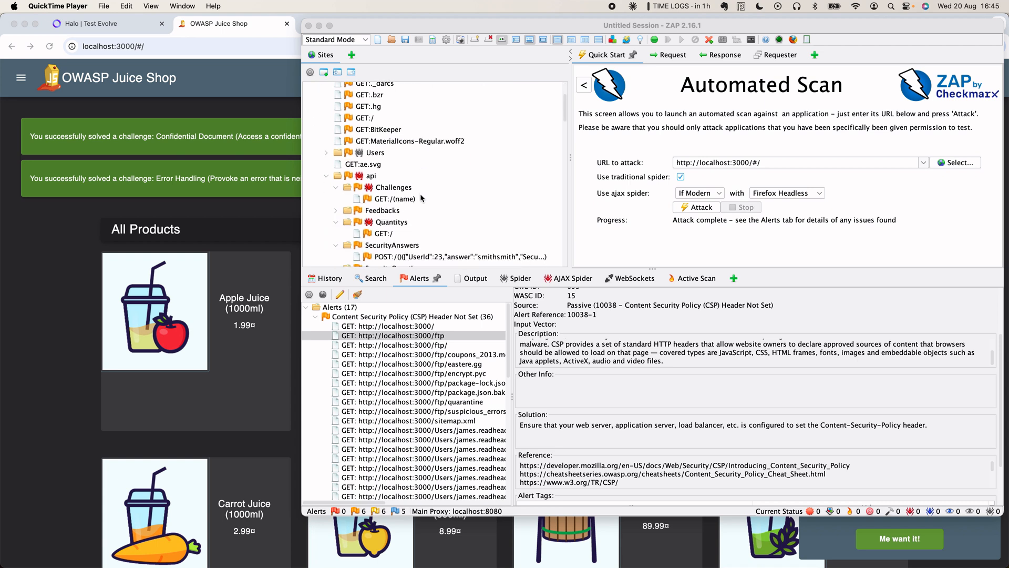
# - Bring up the Attack options for the SecurityAnswers POST request in the Sites tree
pyautogui.click(422, 230)
pyautogui.click(423, 232)
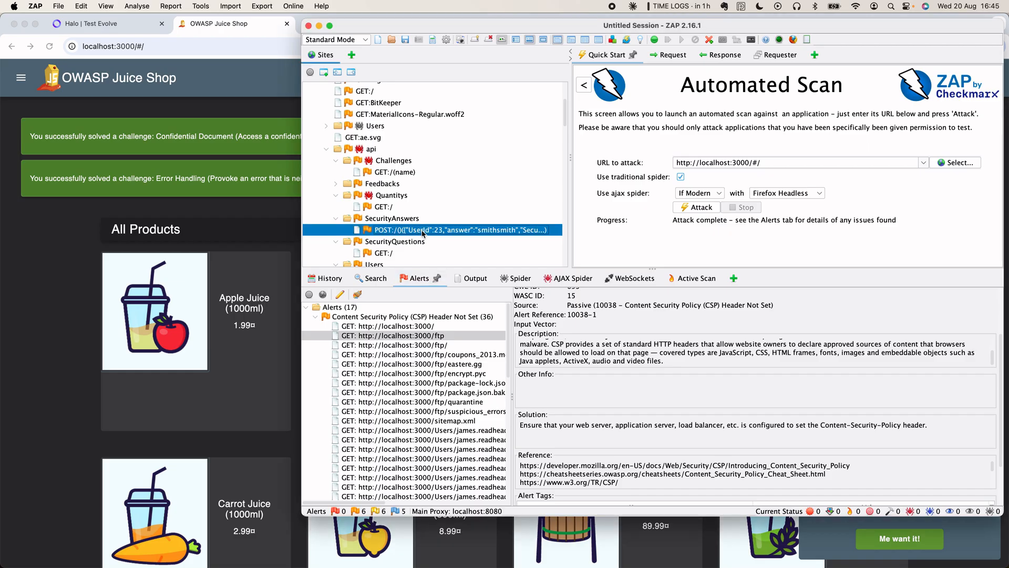
pyautogui.rightClick(422, 233)
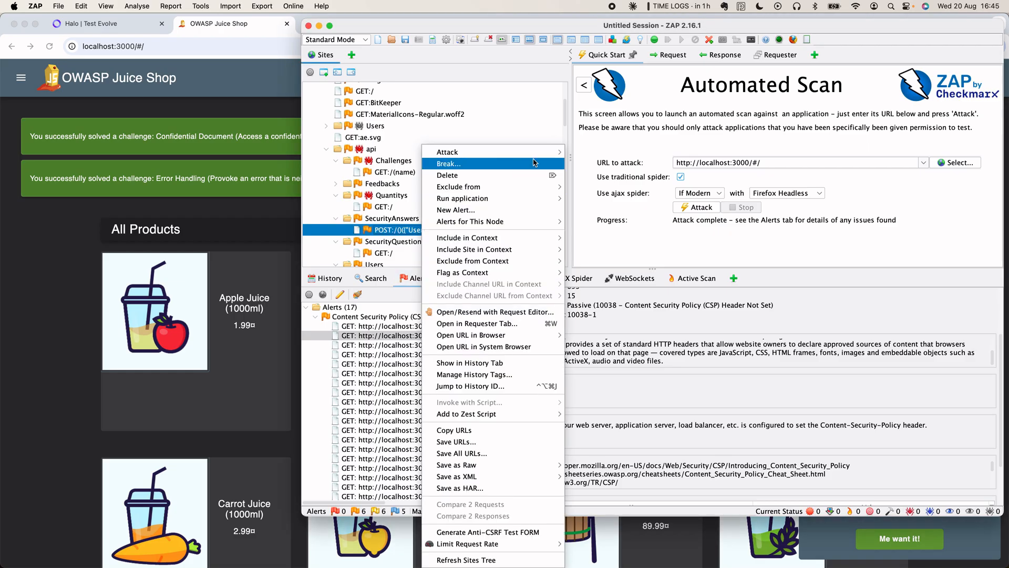
pyautogui.moveTo(544, 156)
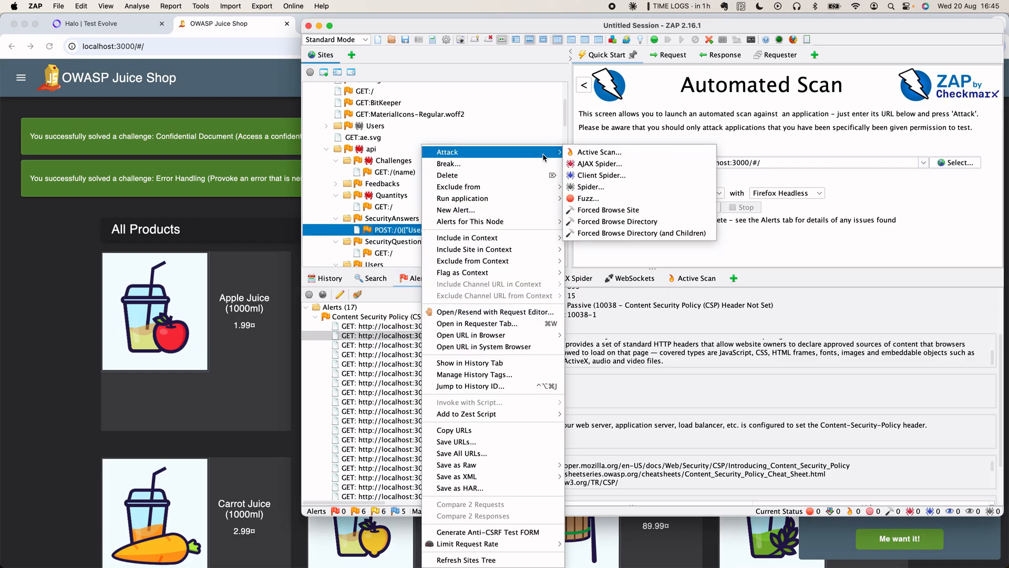
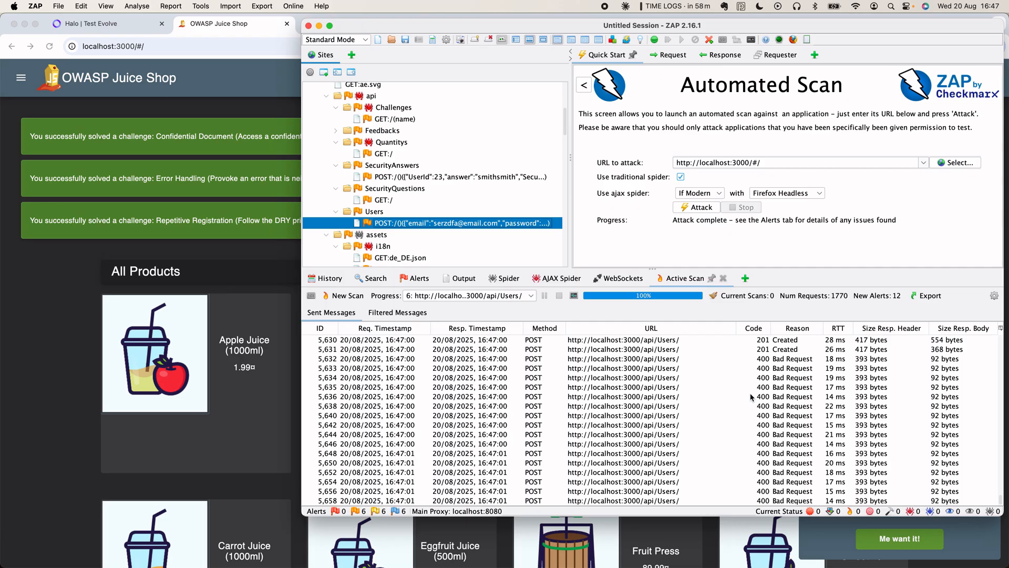
# - Review the finished /api/Users/ POST scan results, which report 12 alerts
pyautogui.click(685, 284)
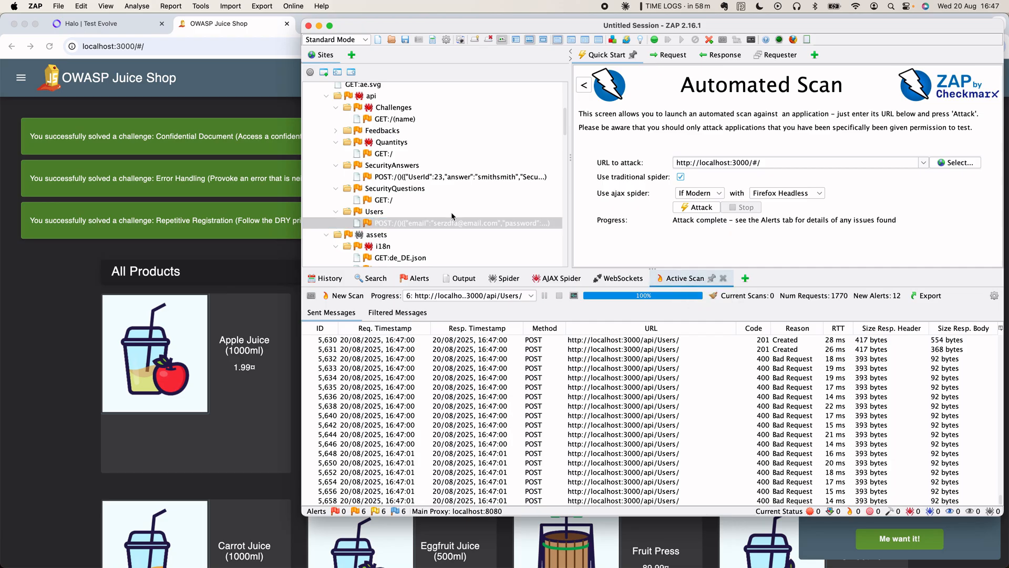
pyautogui.scroll(-1, 452, 216)
pyautogui.scroll(-5, 452, 213)
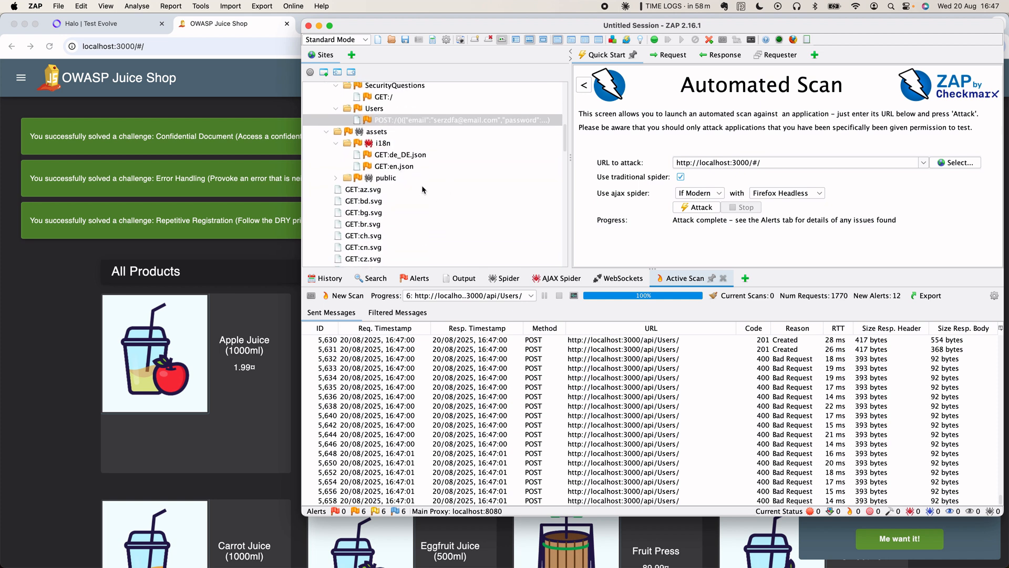
# - Open the Active Scan dialog for GET:de_DE.json under assets/i18n with Default Policy
pyautogui.click(408, 156)
pyautogui.rightClick(408, 156)
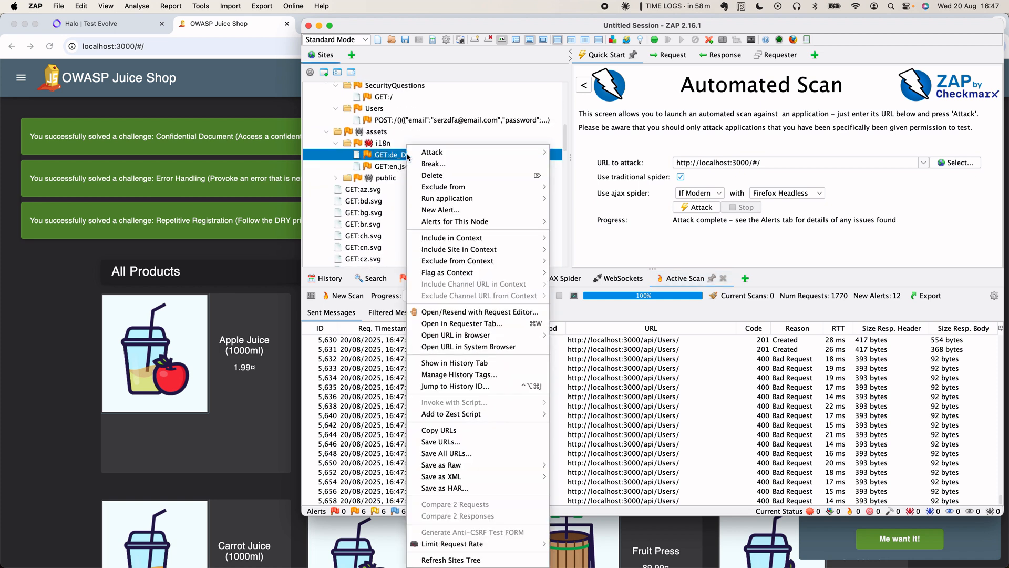
pyautogui.moveTo(435, 154)
pyautogui.click(569, 152)
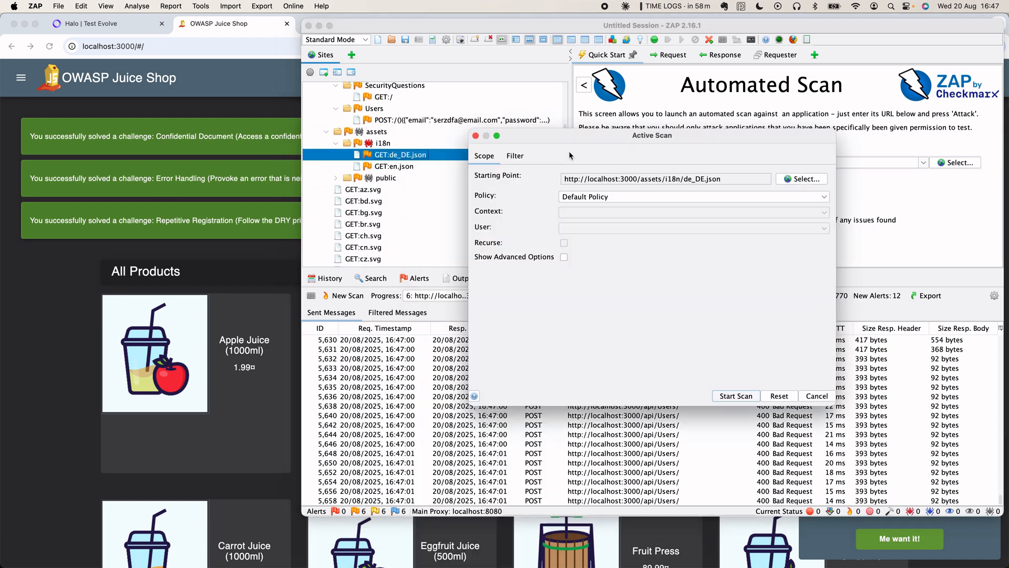
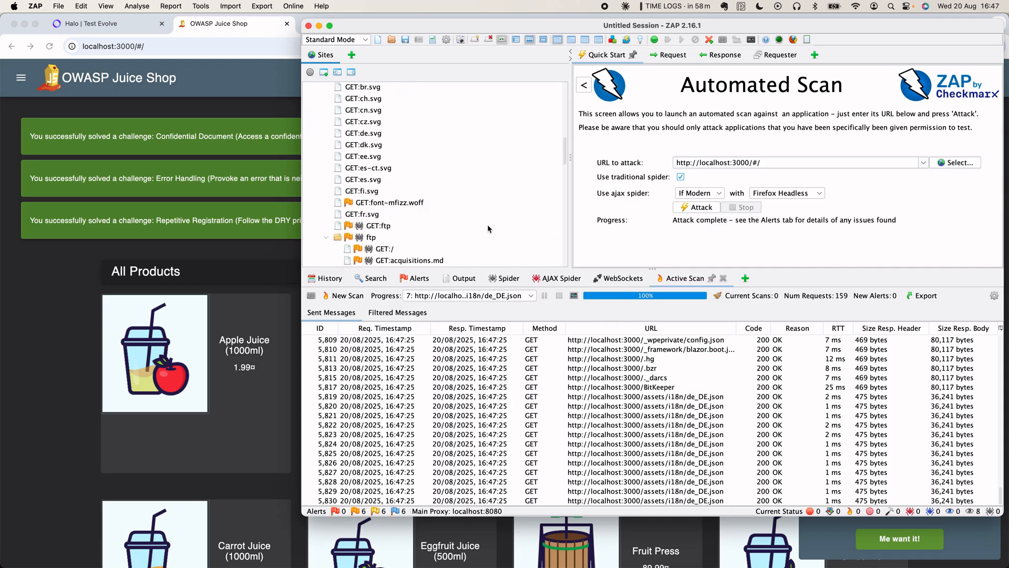
pyautogui.scroll(8, 487, 224)
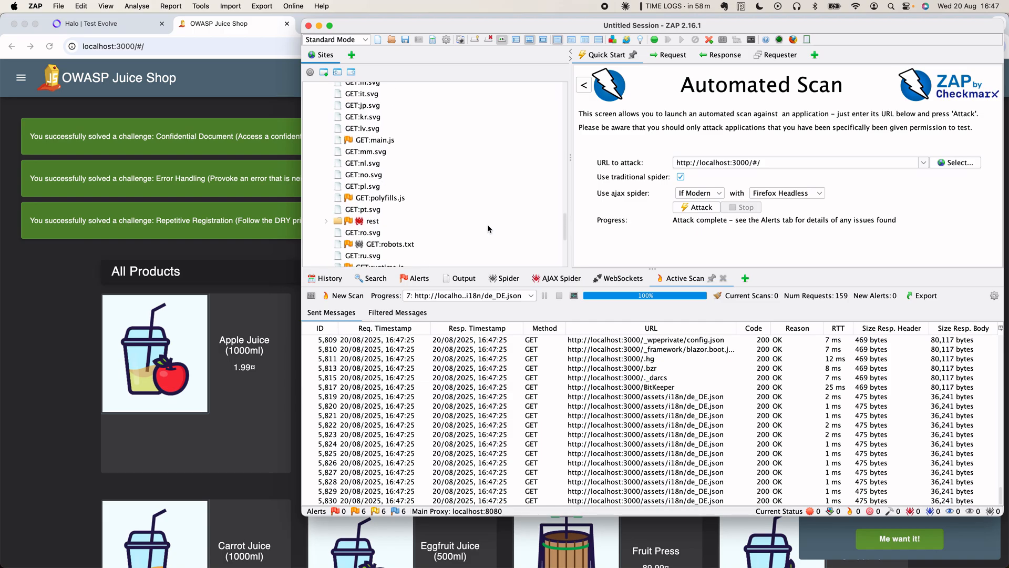
pyautogui.scroll(6, 488, 225)
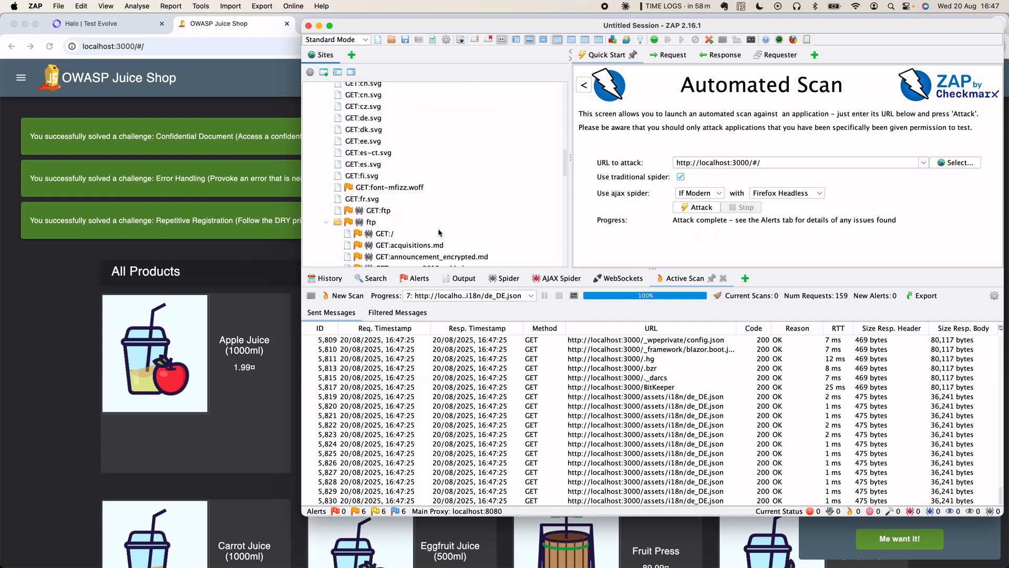
pyautogui.scroll(10, 438, 233)
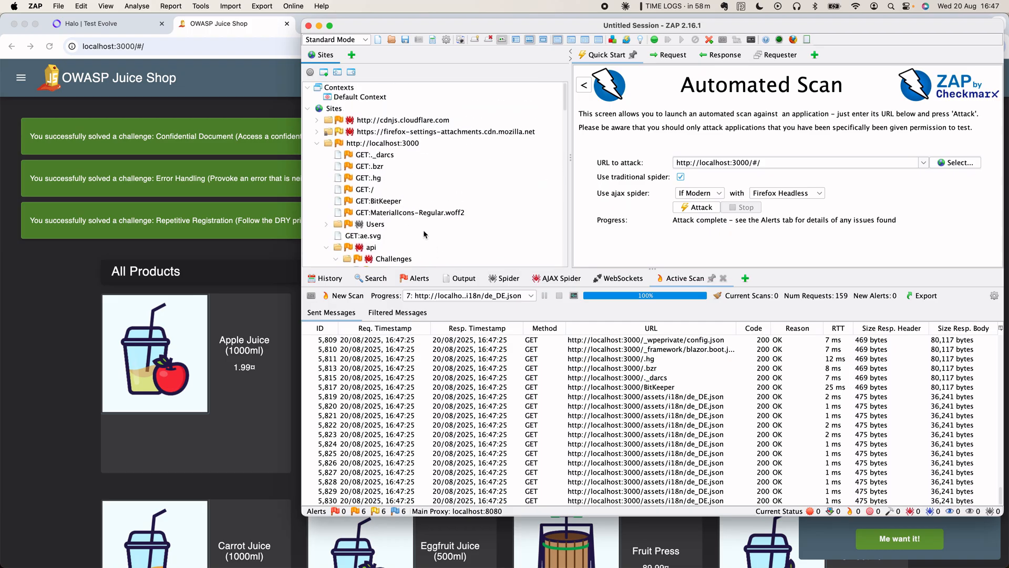
pyautogui.doubleClick(369, 247)
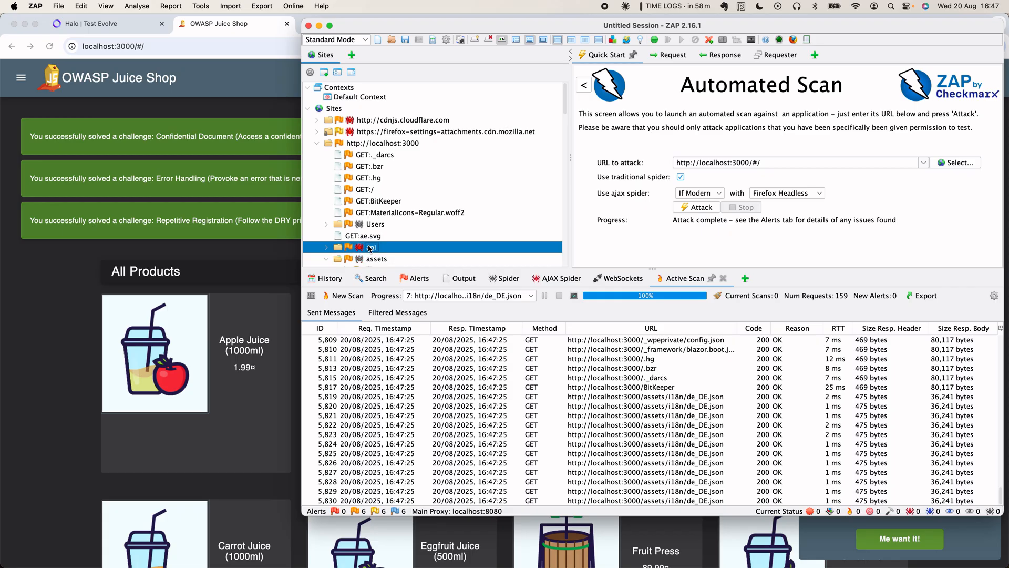
# - Launch an Active Scan of the localhost:3000/api node with the default policy
pyautogui.rightClick(370, 248)
pyautogui.moveTo(483, 156)
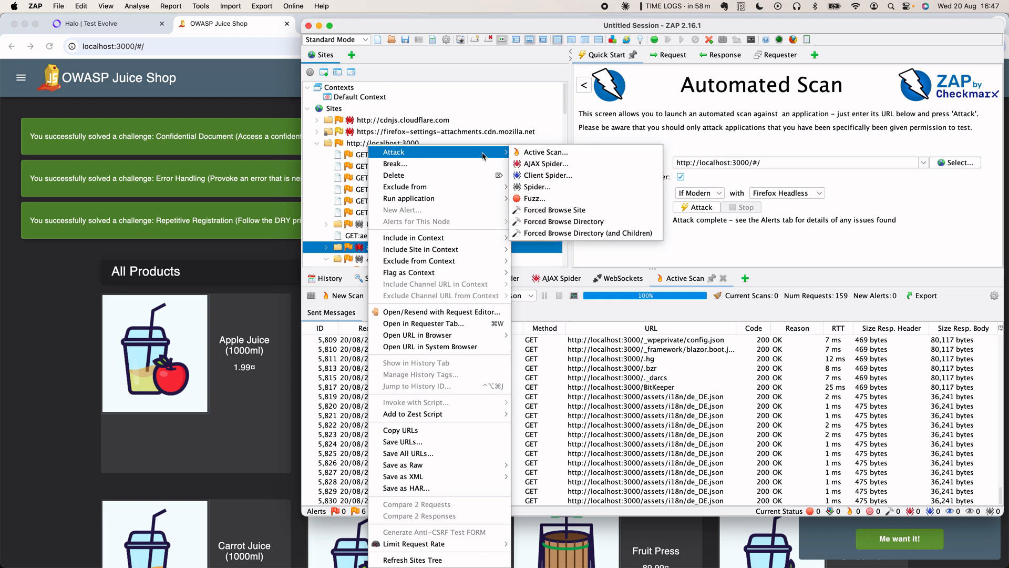
pyautogui.click(542, 152)
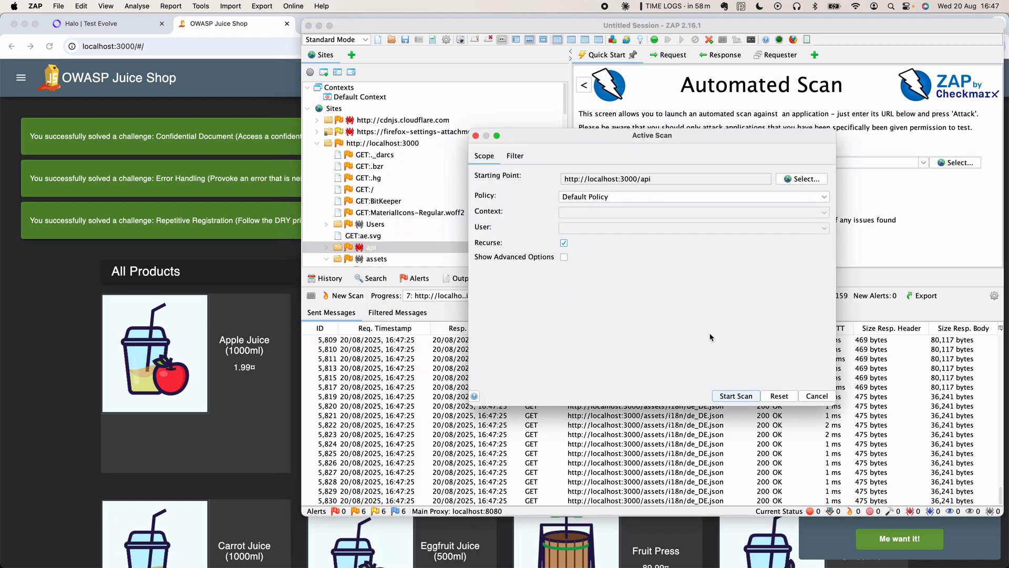
pyautogui.click(748, 394)
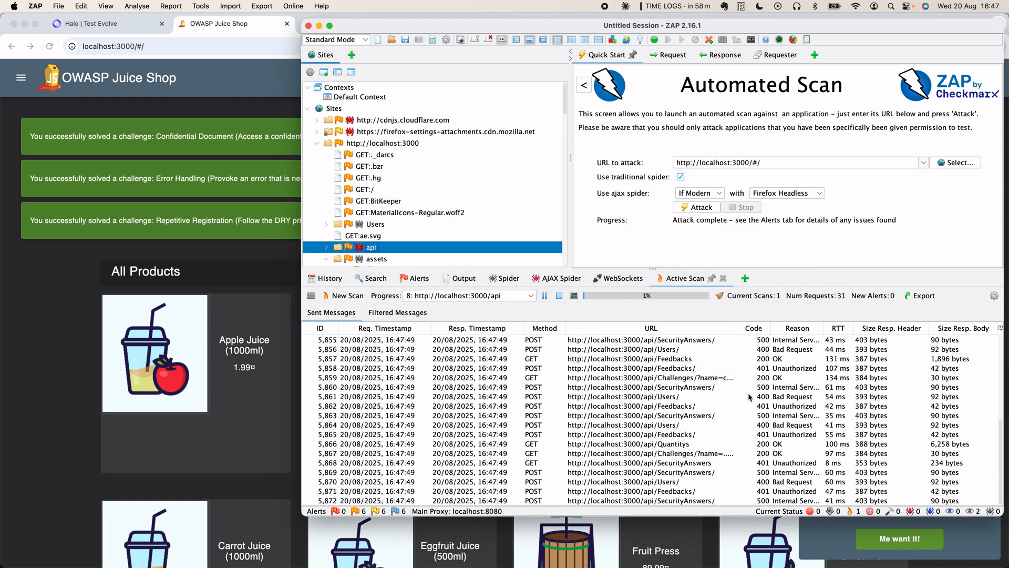
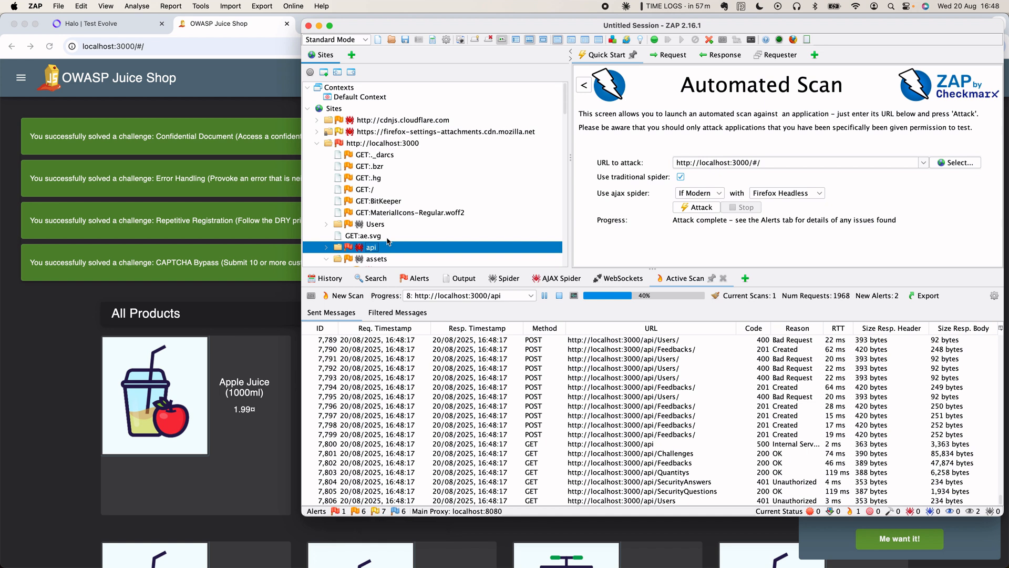
# - Launch an Active Scan on the localhost:3000/assets node while the api scan keeps running
pyautogui.scroll(-4, 388, 241)
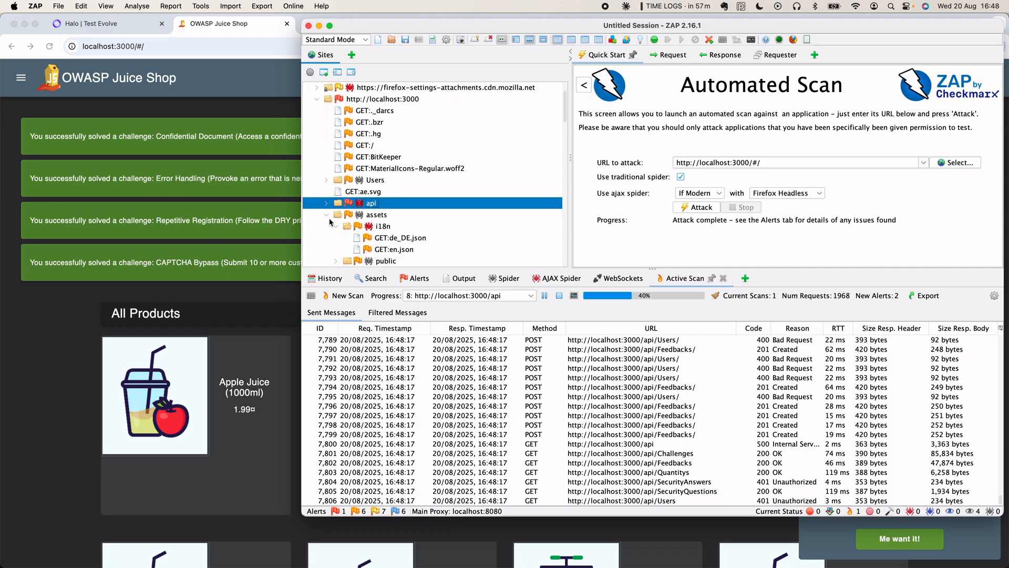
pyautogui.click(371, 216)
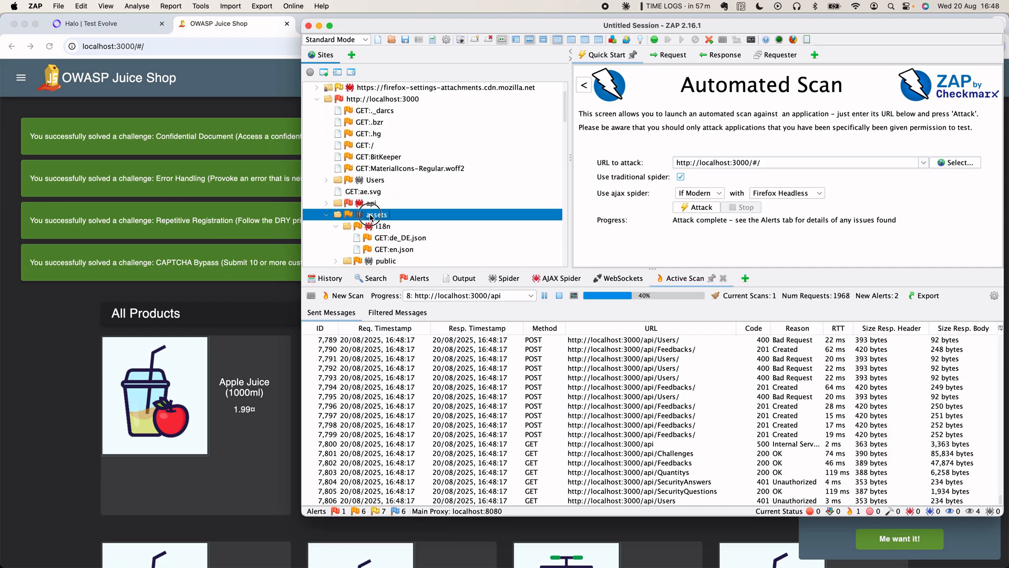
pyautogui.rightClick(371, 217)
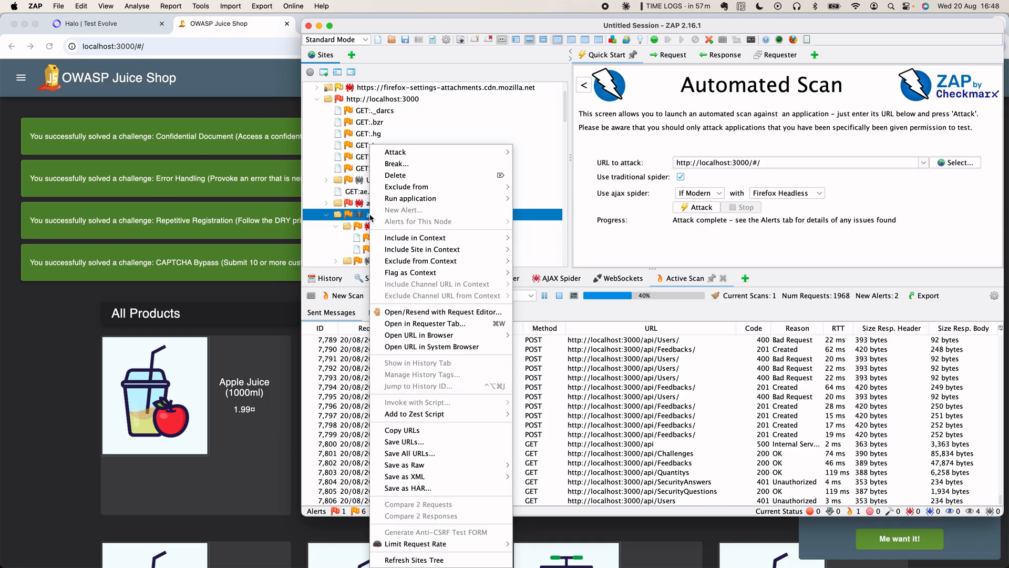
pyautogui.moveTo(496, 156)
pyautogui.click(533, 153)
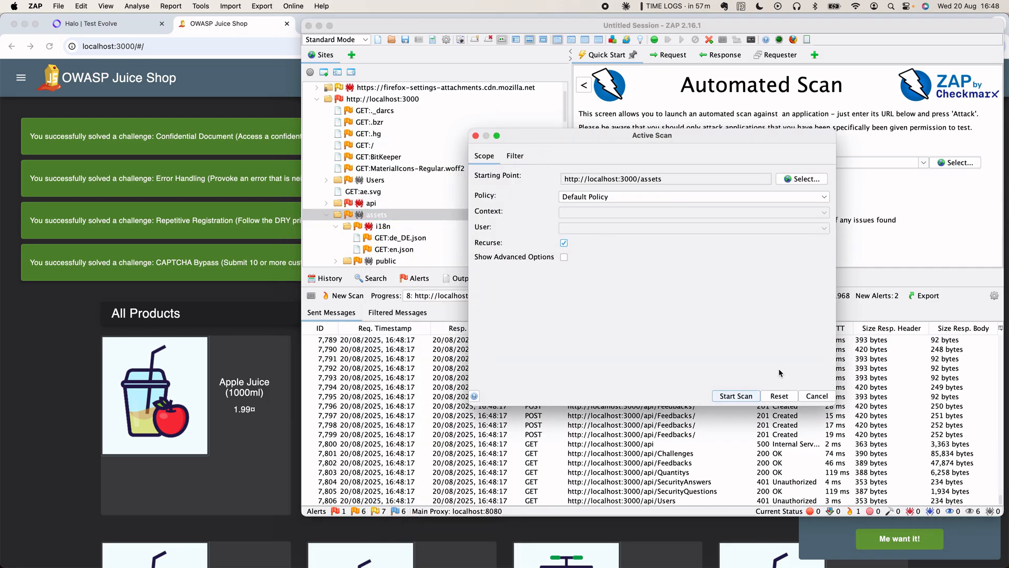
pyautogui.click(746, 398)
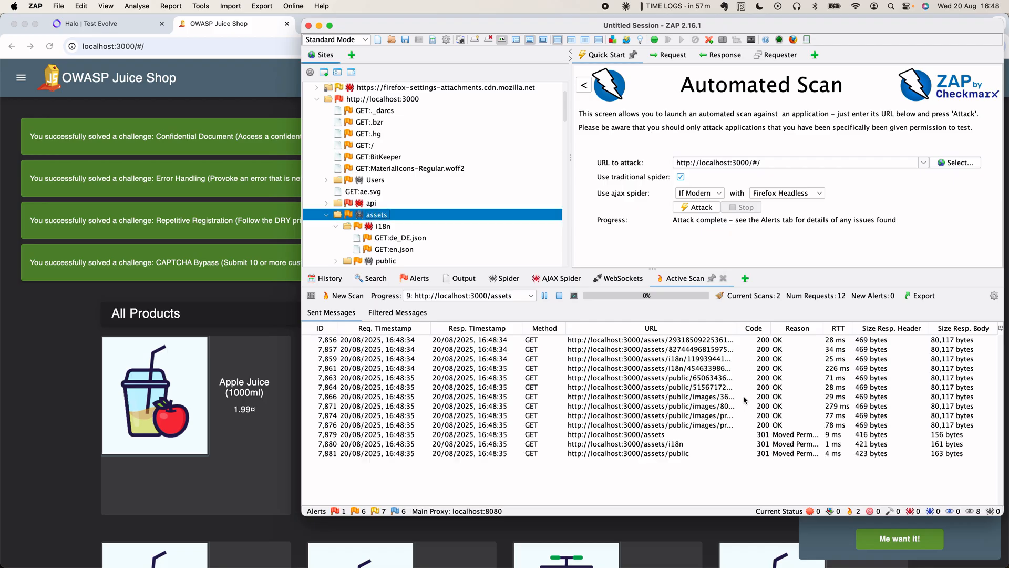
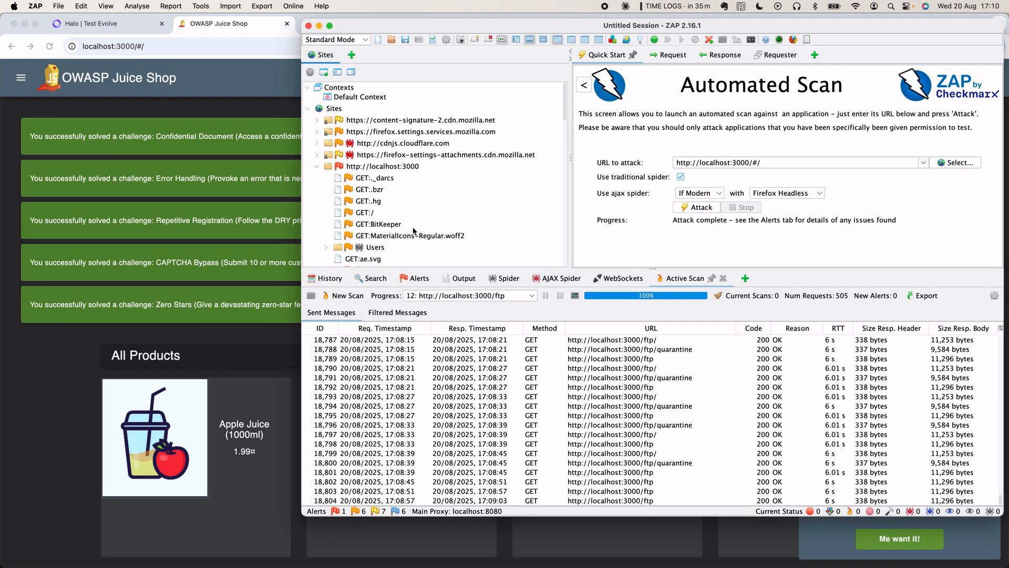
# - Delete the four Mozilla and Cloudflare site nodes, keeping only localhost:3000
pyautogui.click(317, 166)
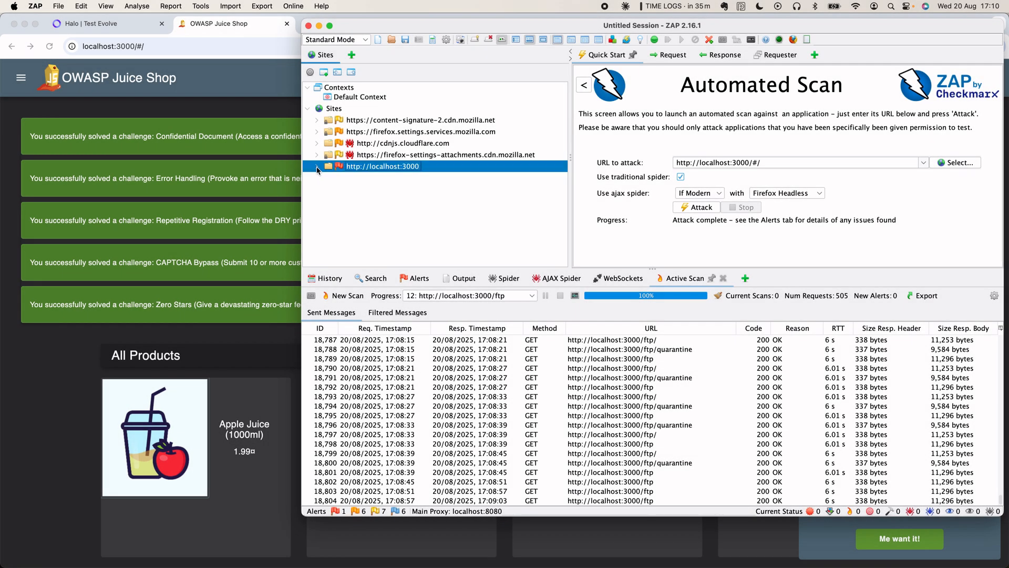
pyautogui.doubleClick(391, 156)
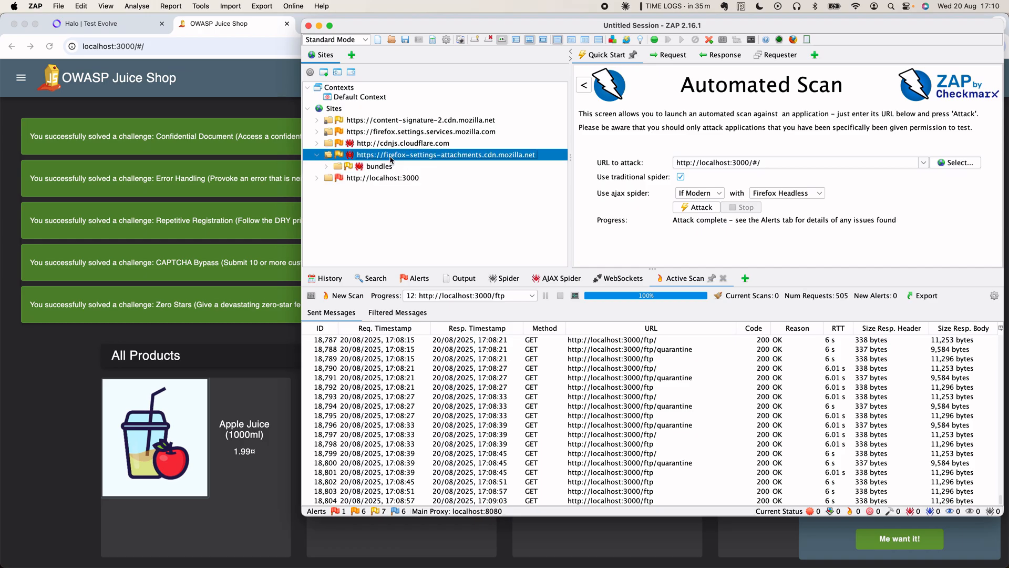
pyautogui.keyDown('shift'); pyautogui.click(401, 122); pyautogui.keyUp('shift')
pyautogui.rightClick(401, 122)
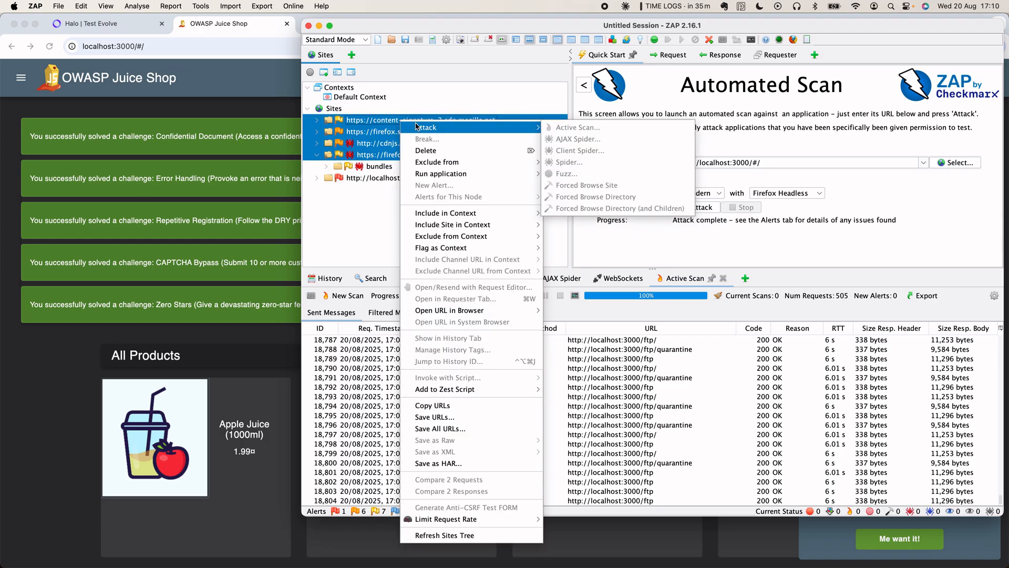
pyautogui.click(423, 151)
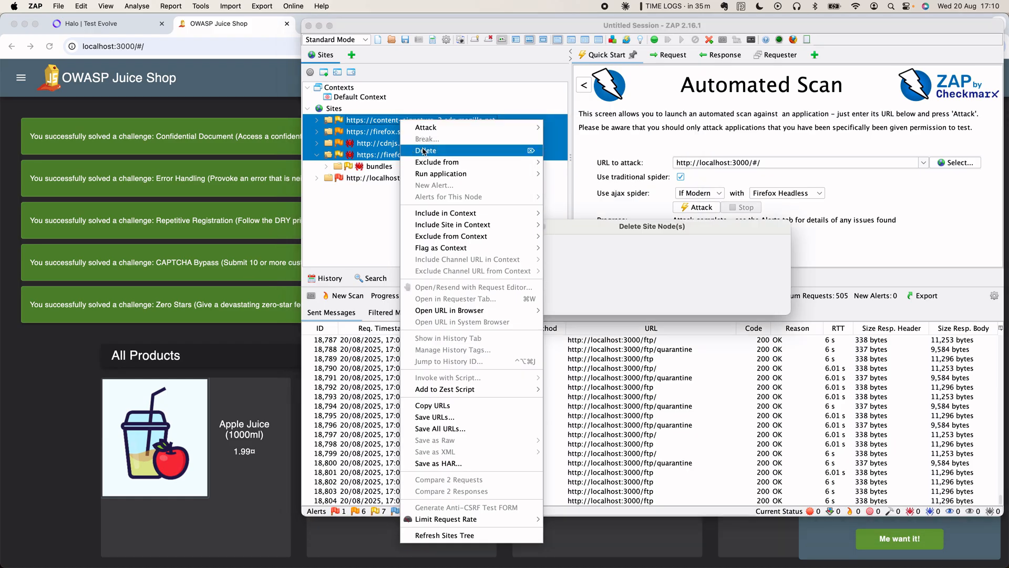
pyautogui.click(757, 304)
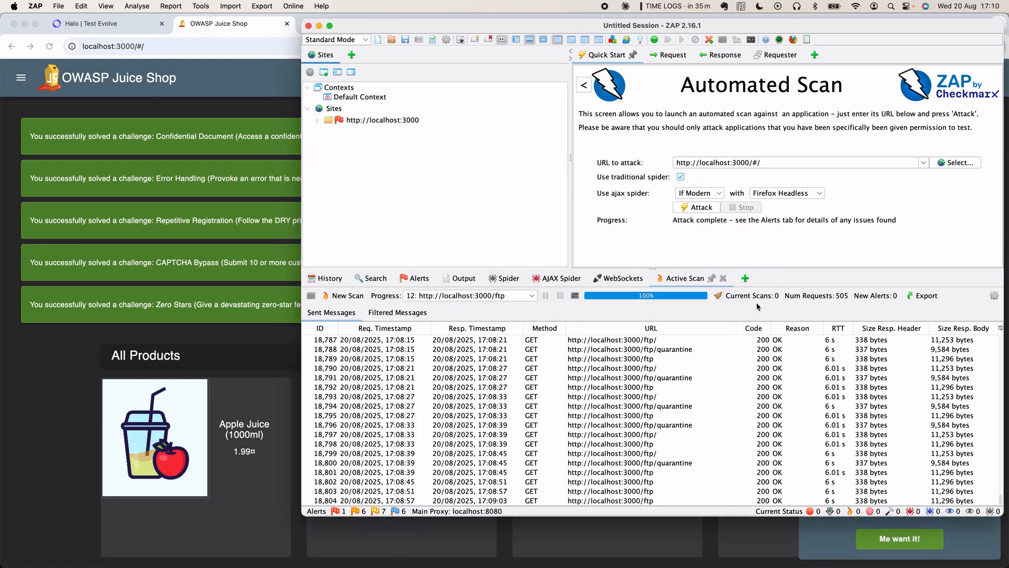
# - Show the 200 OK JSON response of the api/Quantitys GET request
pyautogui.click(317, 121)
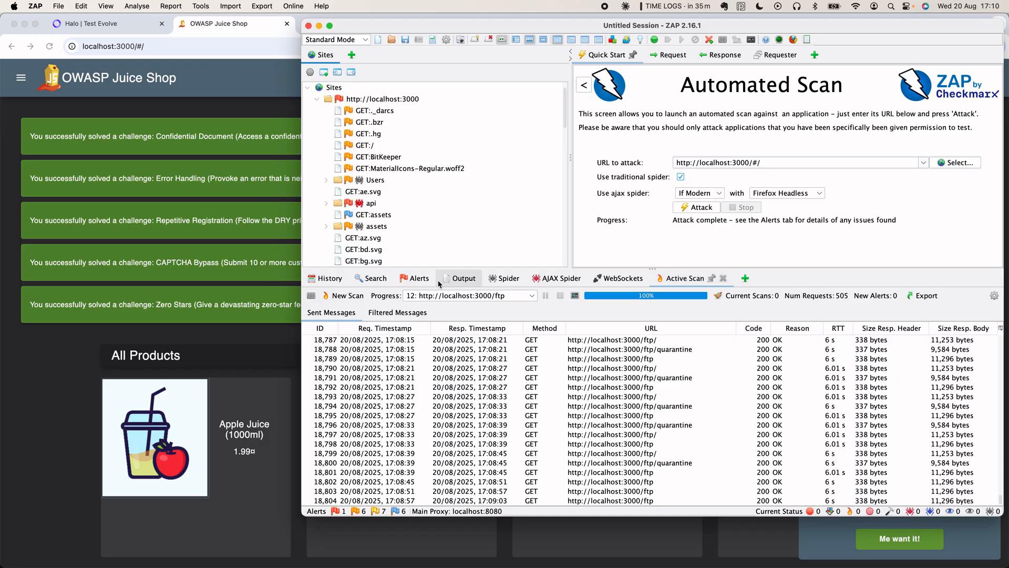
pyautogui.scroll(-3, 402, 205)
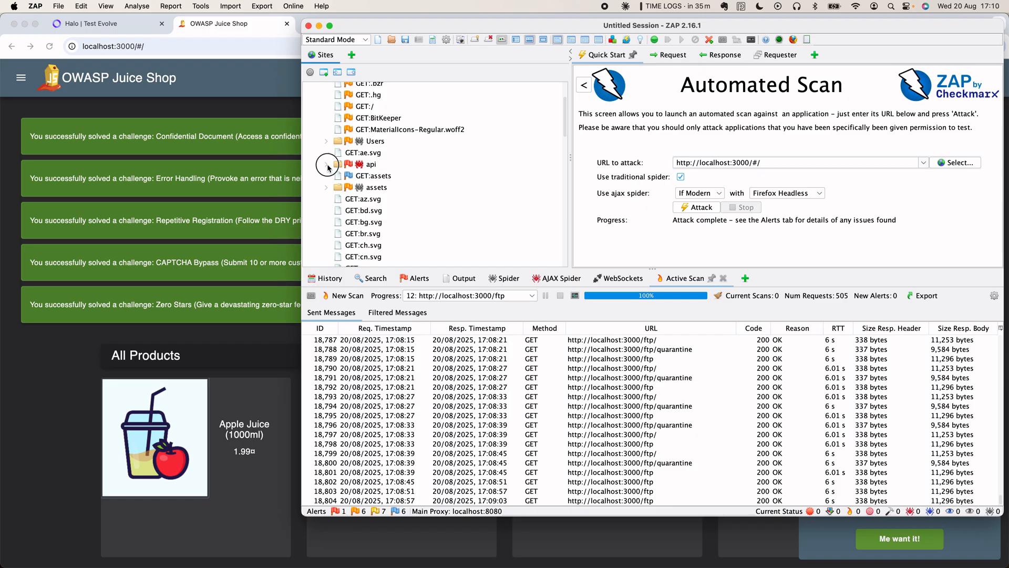
pyautogui.click(325, 164)
pyautogui.click(384, 180)
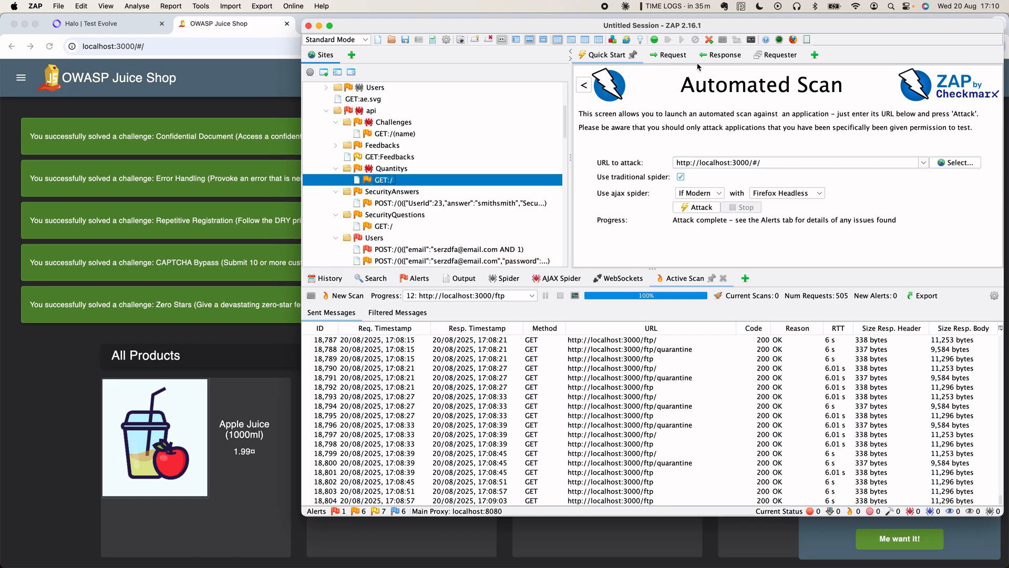
pyautogui.click(717, 55)
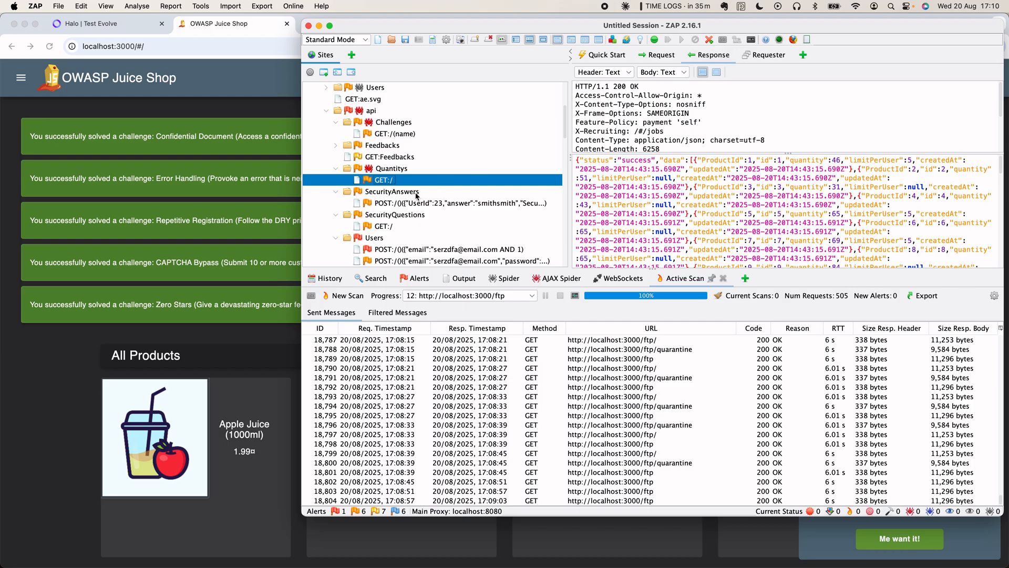
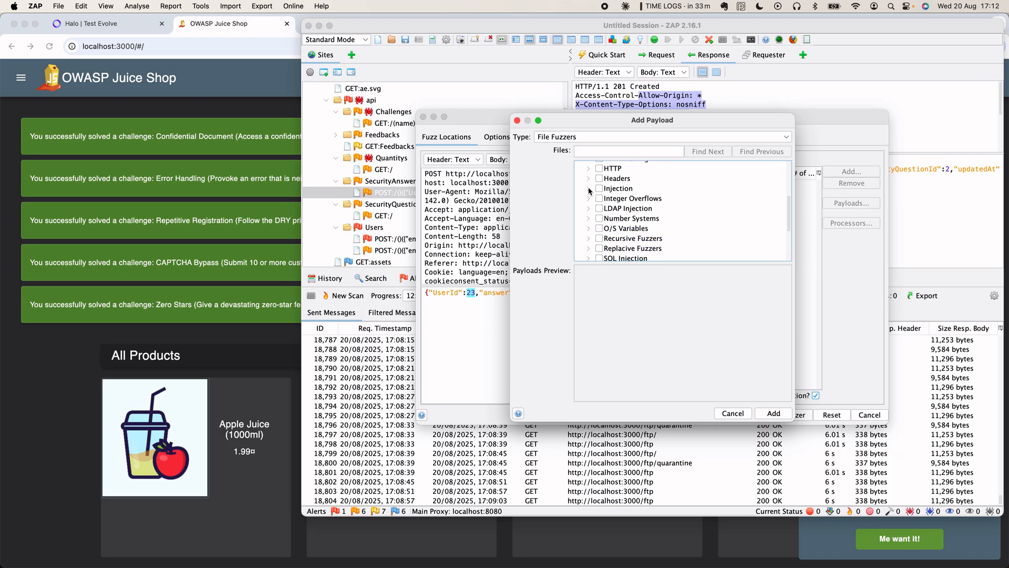
# - Expand jbrofuzz's Injection category in the File Fuzzers tree to reveal its SQL injection payload lists
pyautogui.click(588, 189)
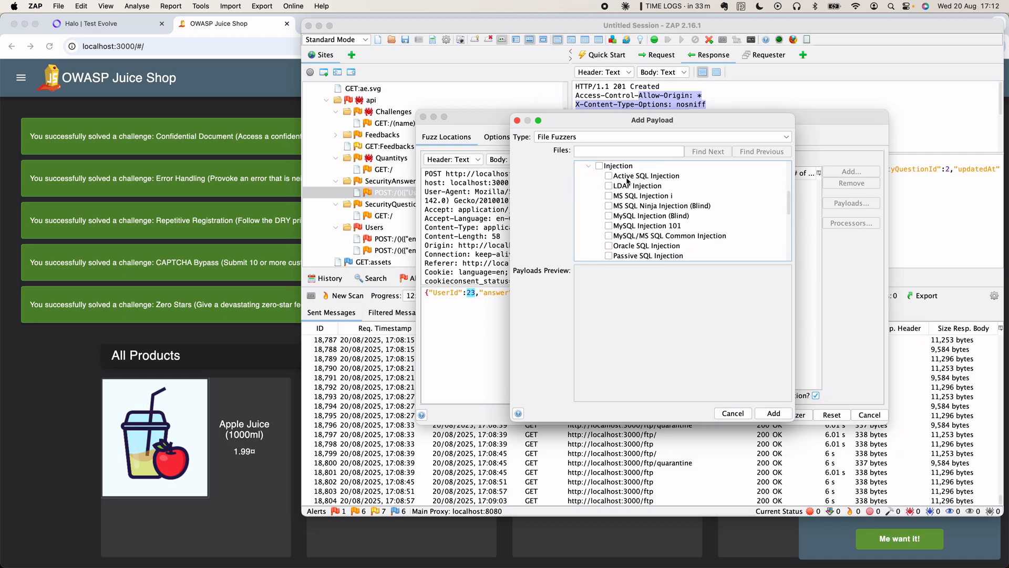
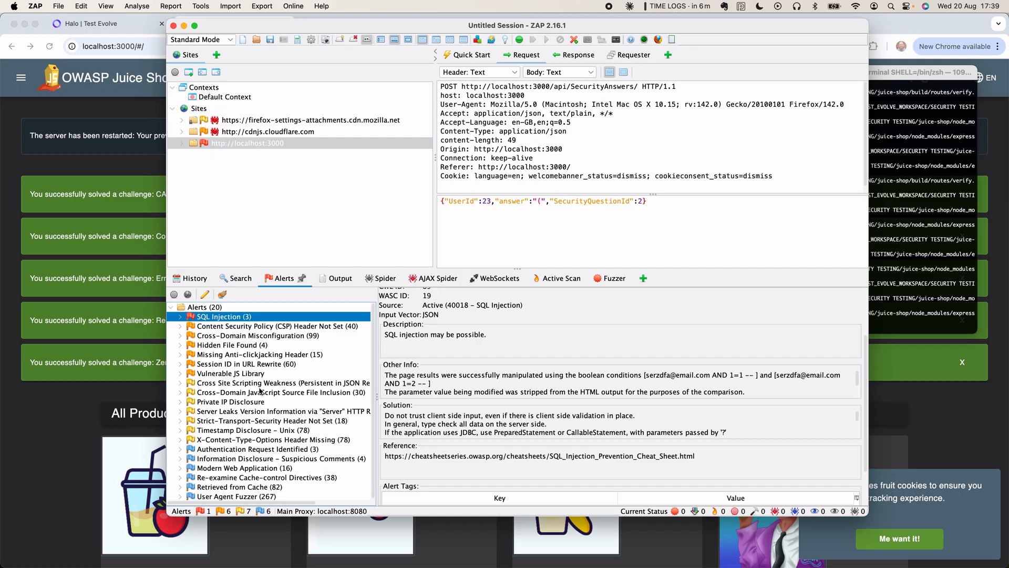
# - Expand the SQL Injection (3) alert and step through its flagged requests, from products search to api/Users
pyautogui.click(225, 336)
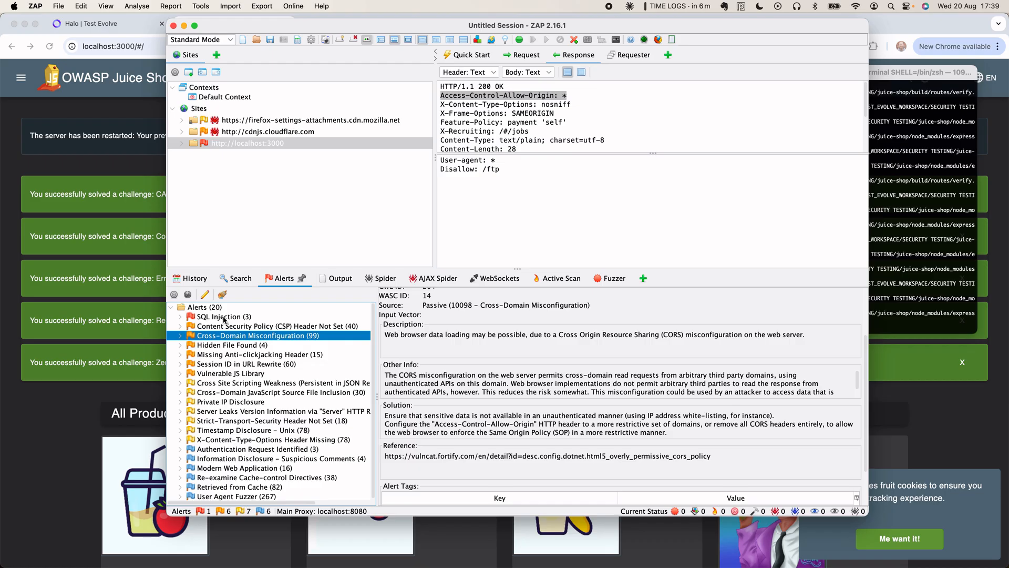
pyautogui.click(223, 318)
pyautogui.doubleClick(224, 317)
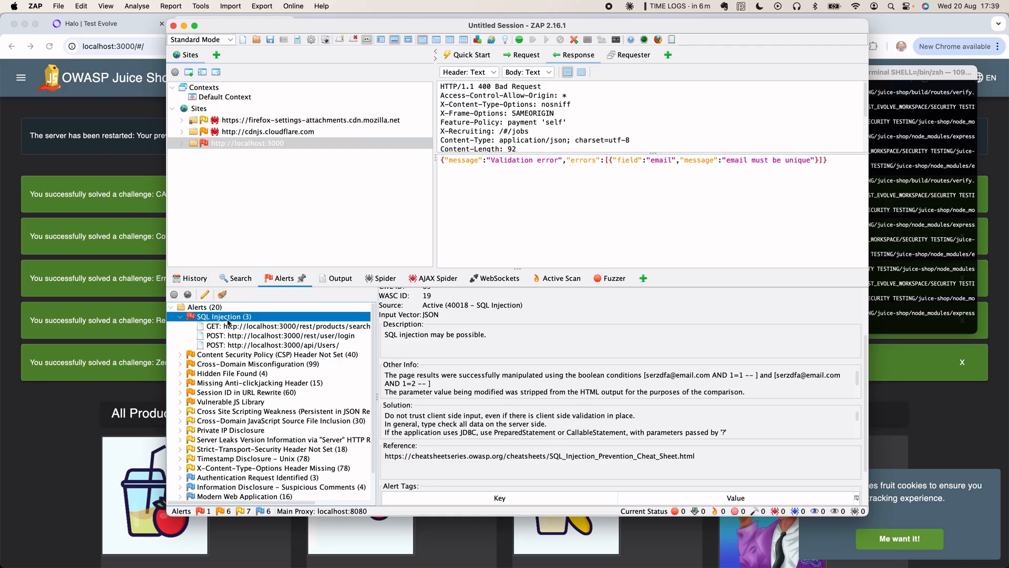
pyautogui.click(235, 328)
pyautogui.press('Down')
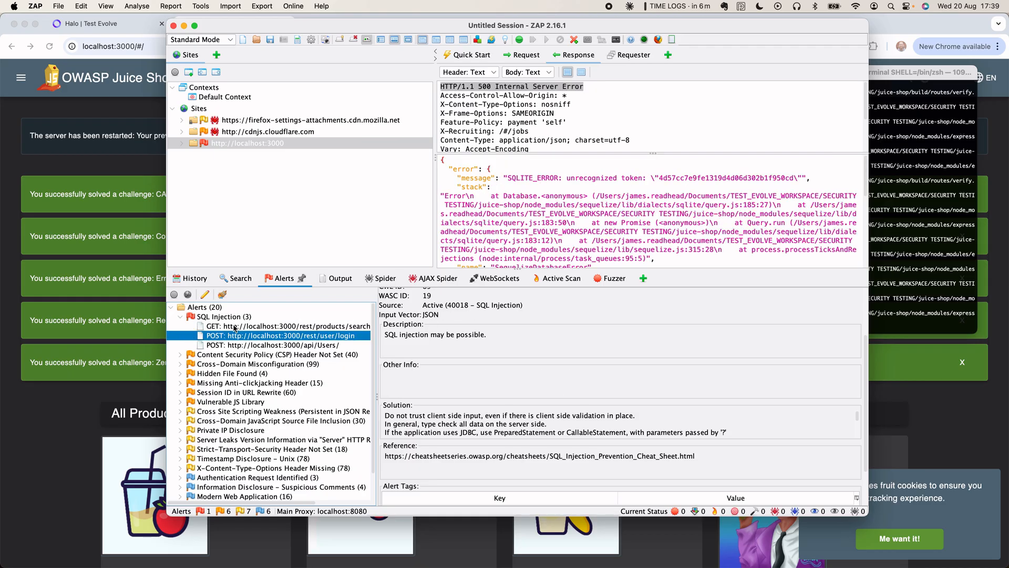
pyautogui.press('Down')
pyautogui.press('Up')
pyautogui.press('Up')
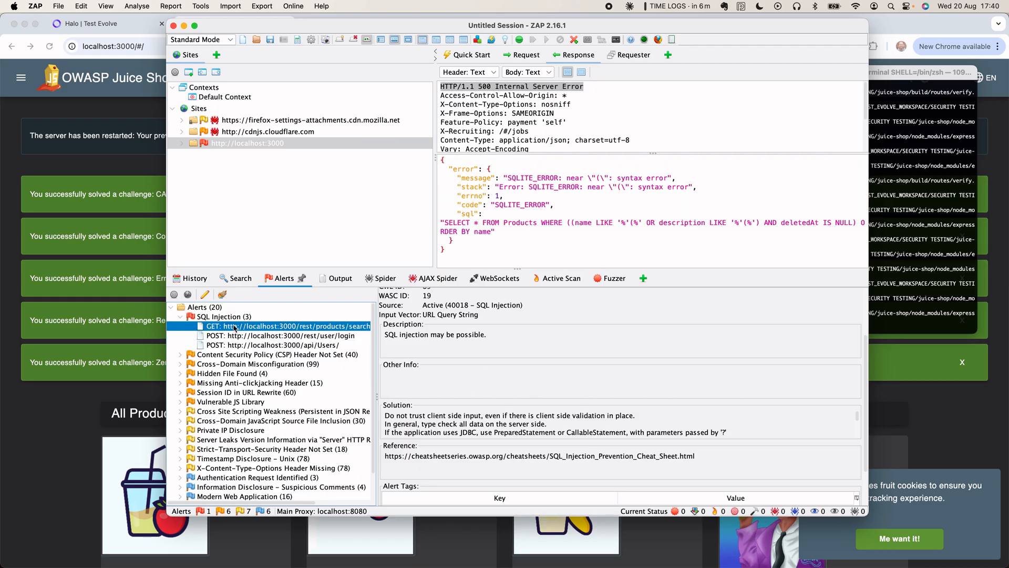
pyautogui.press('Down')
pyautogui.press('Down')
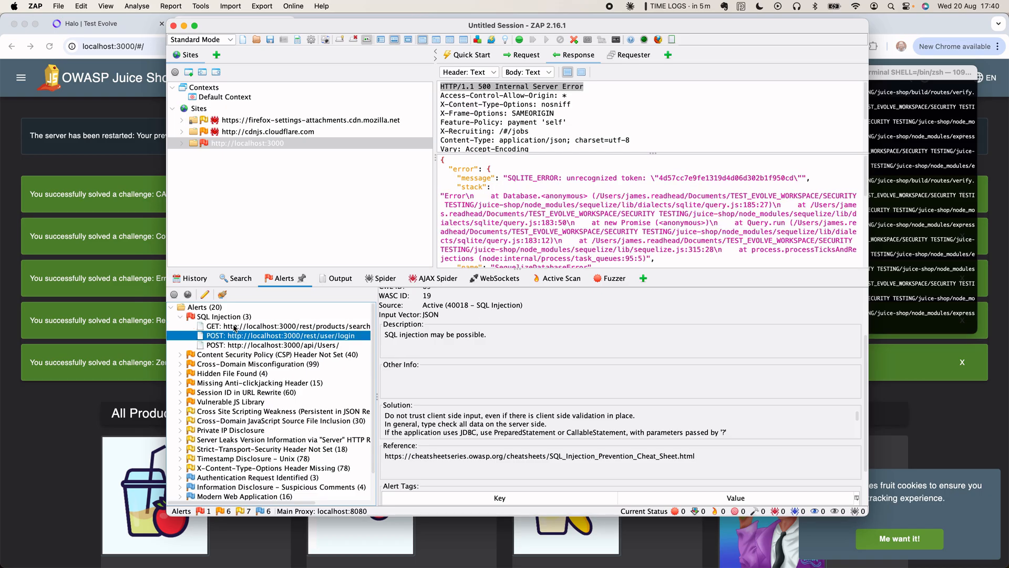
# - Glance at the CSP Header Not Set URLs, then expand Hidden File Found (4) to list its paths
pyautogui.press('Down')
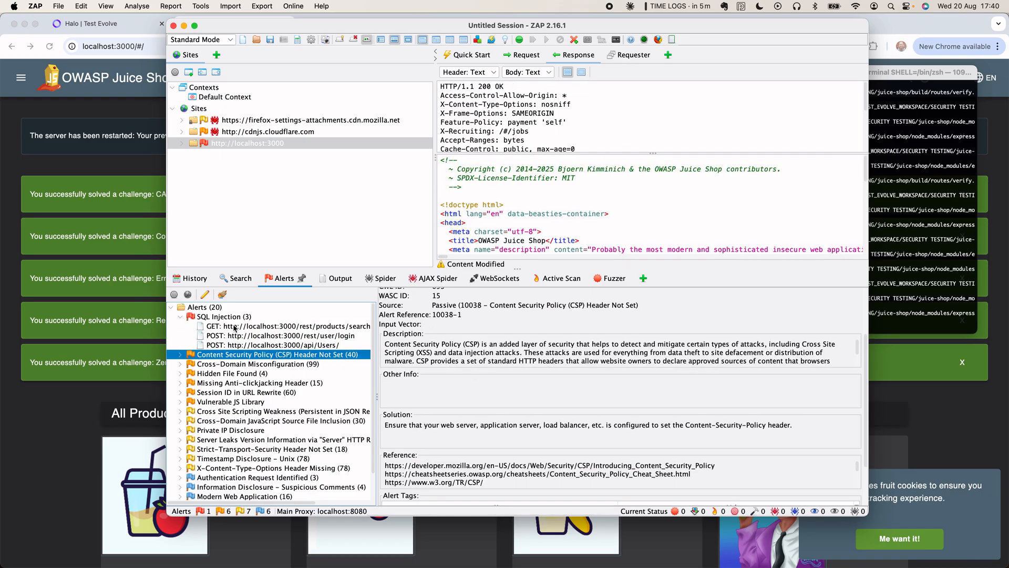
pyautogui.press('Right')
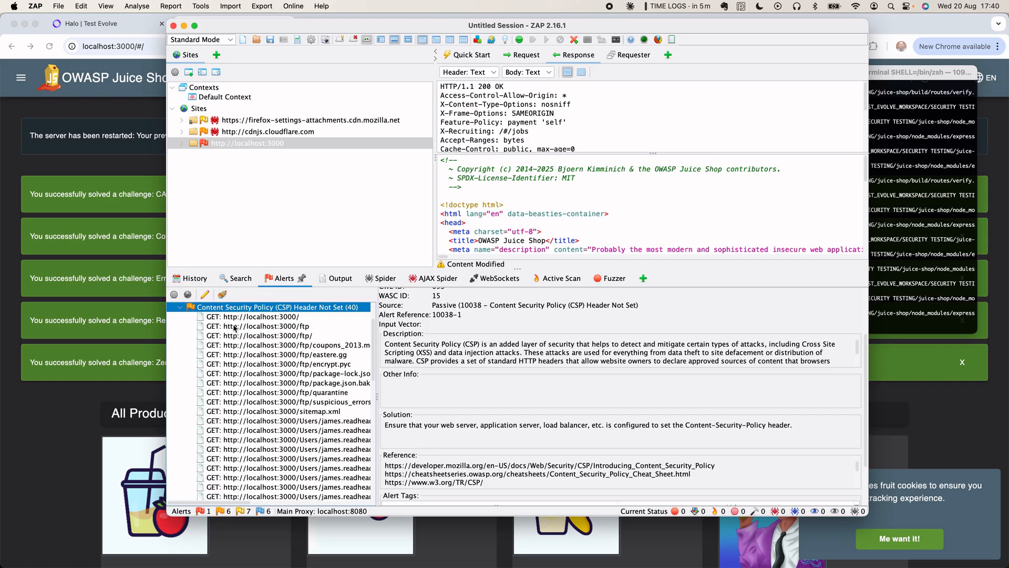
pyautogui.press('Left')
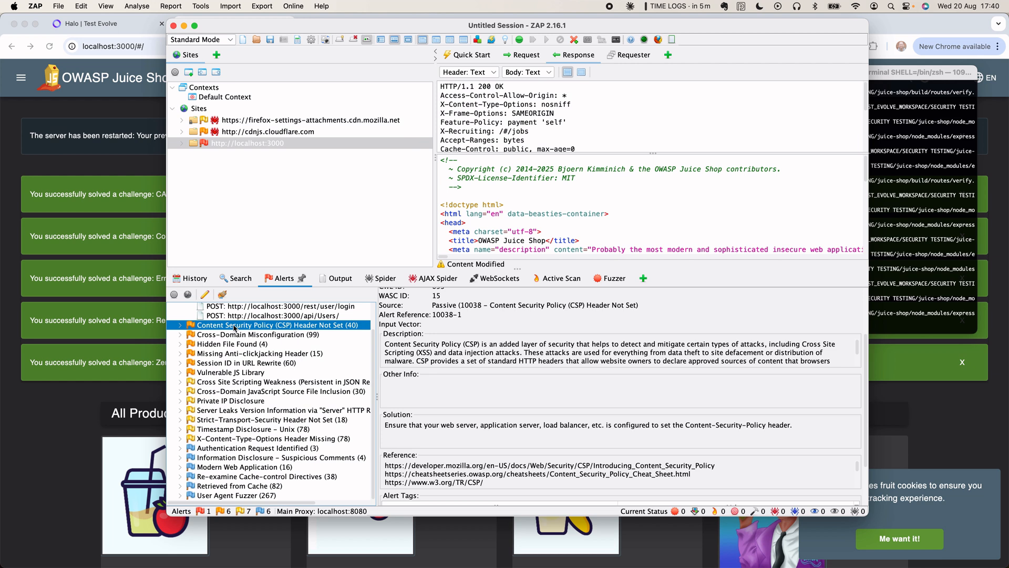
pyautogui.press('Down')
pyautogui.press('Down')
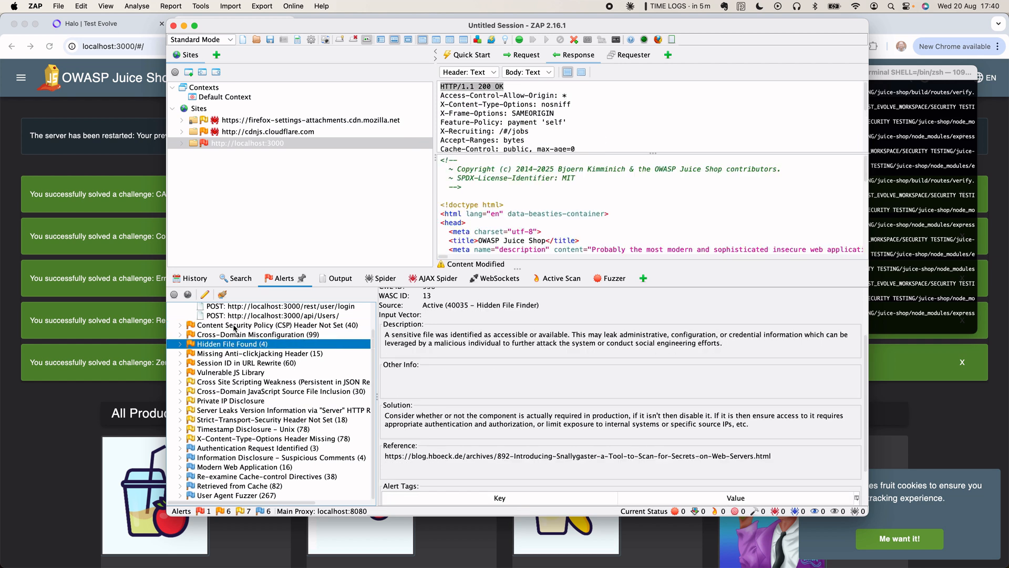
pyautogui.press('Right')
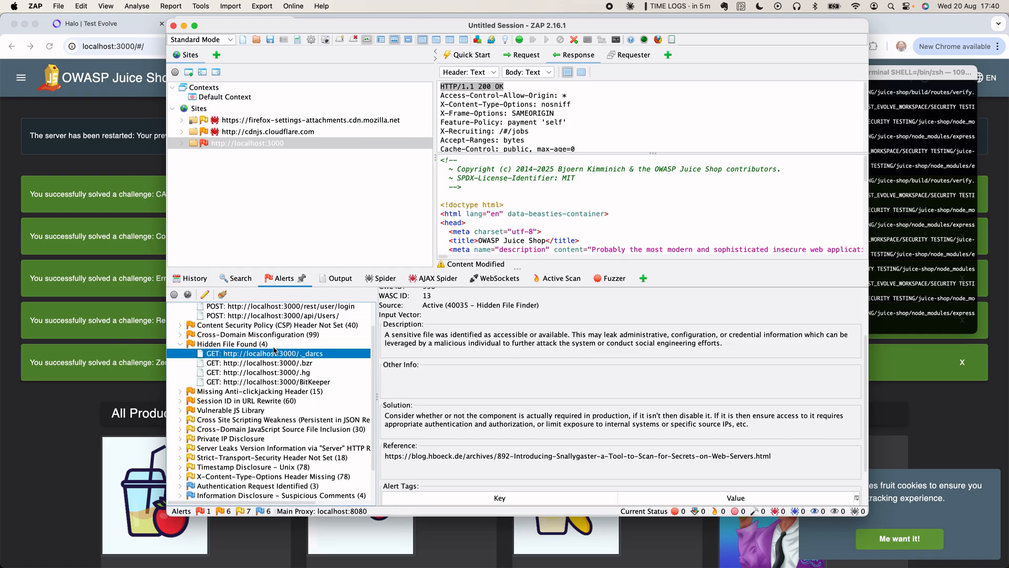
# - Check the .bzr and .hg hidden file requests, then show the Session ID in URL Rewrite alert details
pyautogui.click(282, 364)
pyautogui.click(284, 375)
pyautogui.click(284, 402)
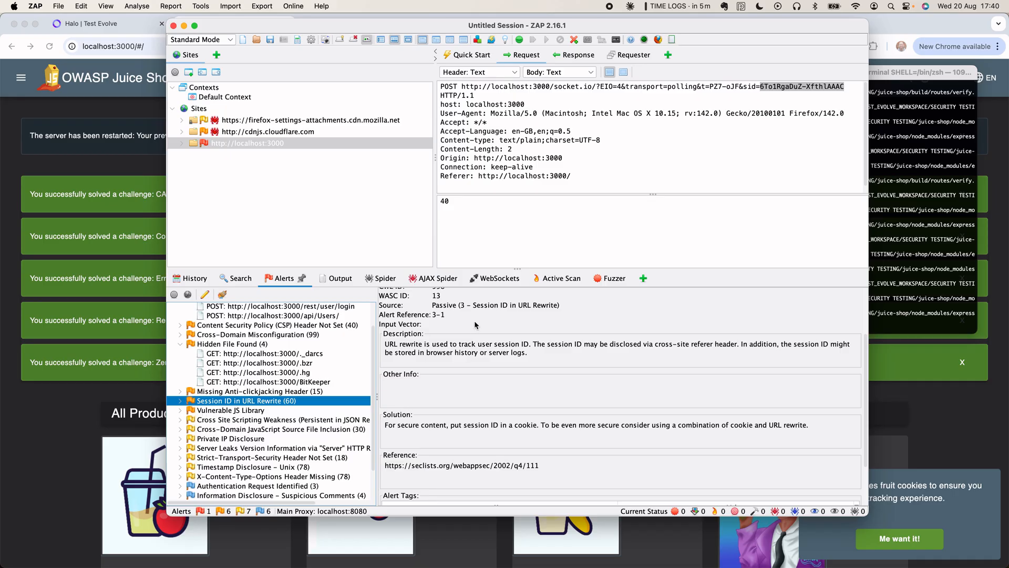
pyautogui.click(501, 310)
pyautogui.scroll(3, 501, 310)
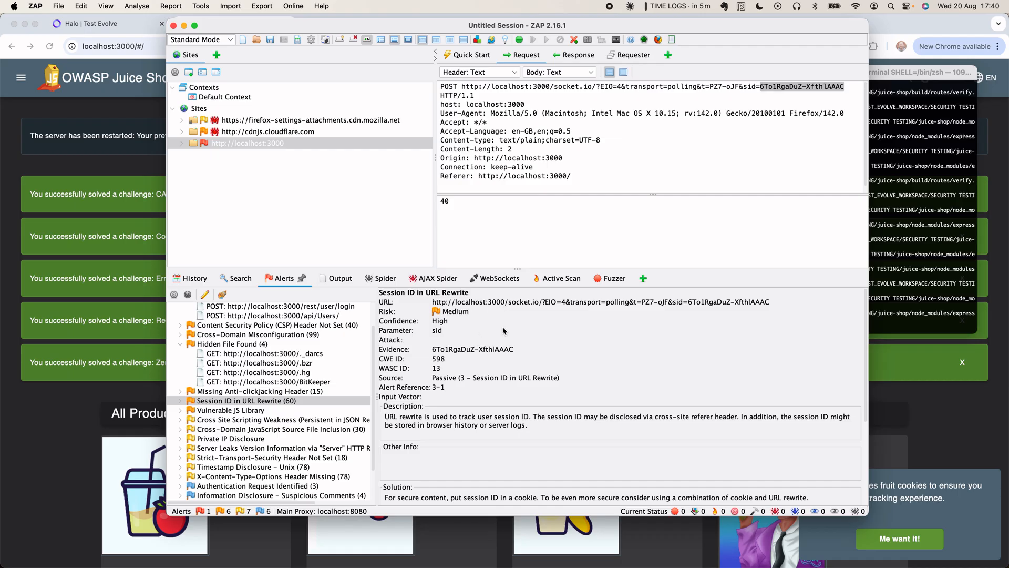
# - Highlight the affected URL, the sid evidence value and CWE ID 598 in the alert details
pyautogui.tripleClick(651, 303)
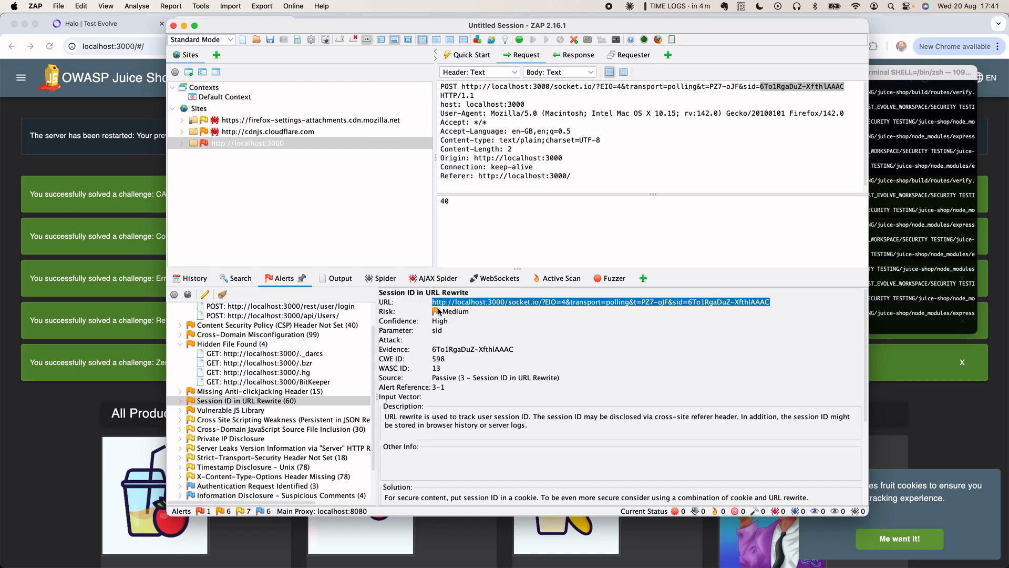
pyautogui.doubleClick(455, 349)
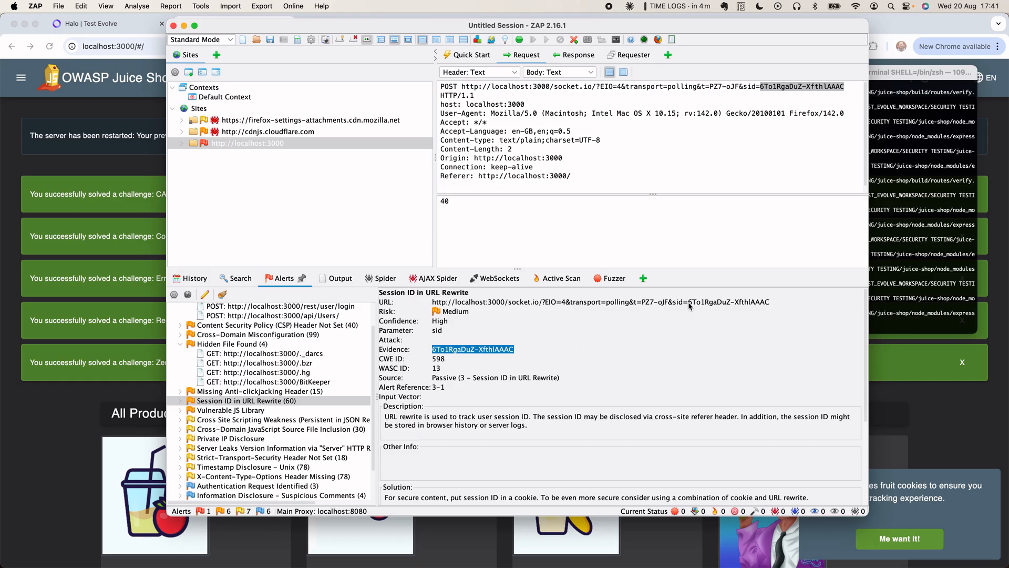
pyautogui.moveTo(689, 305); pyautogui.dragTo(776, 308)
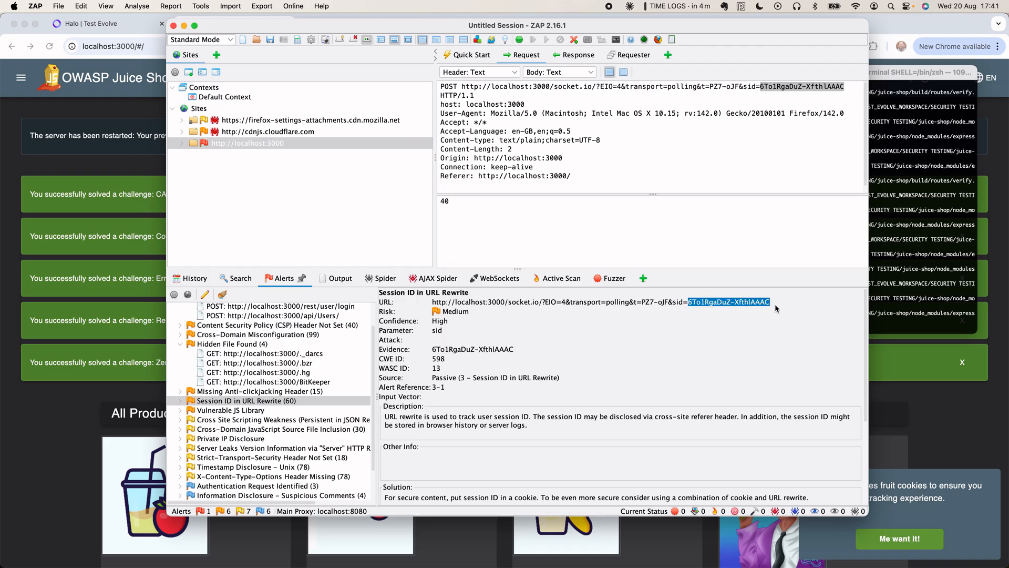
pyautogui.click(388, 359)
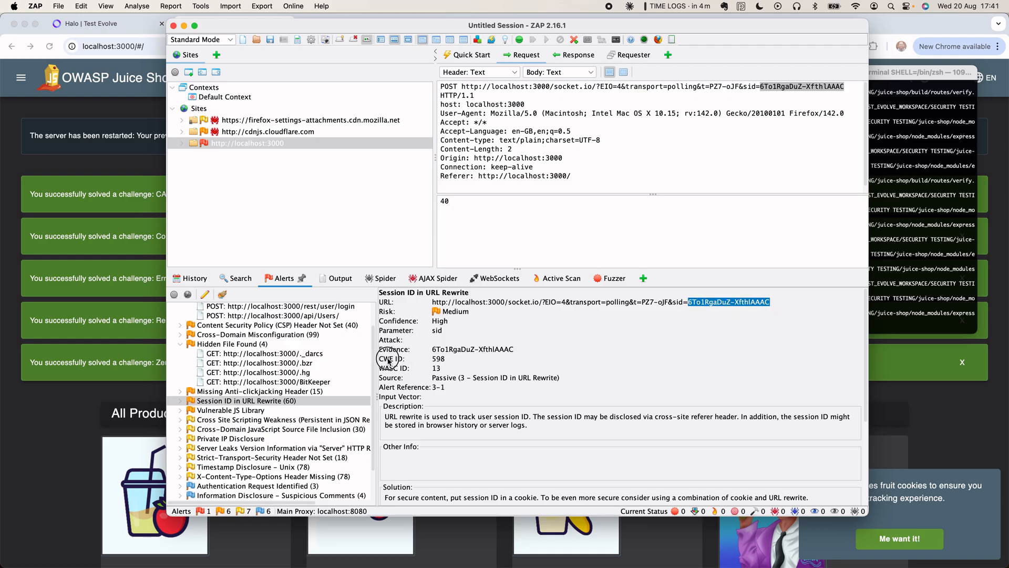
pyautogui.doubleClick(438, 358)
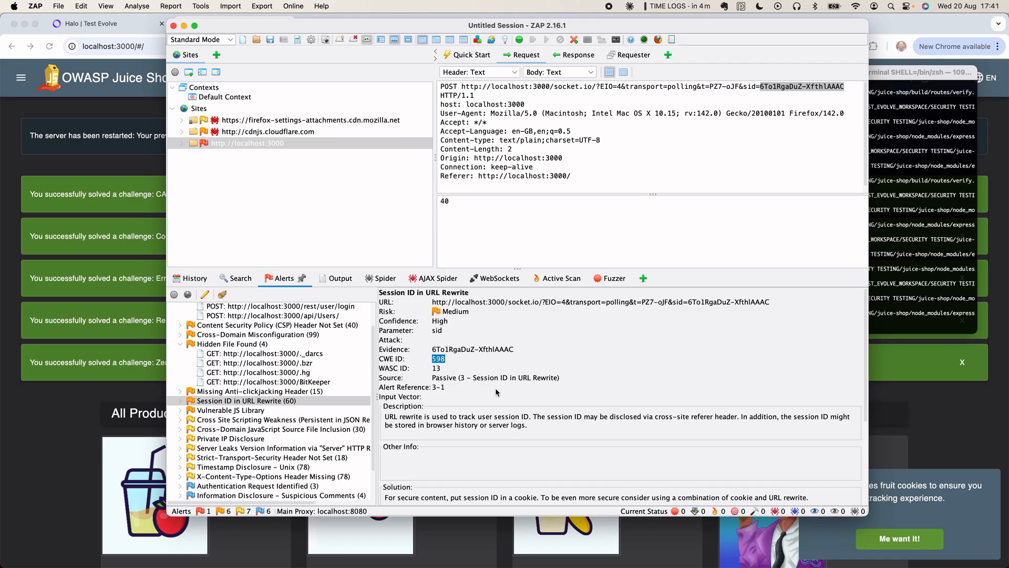
pyautogui.scroll(-2, 496, 392)
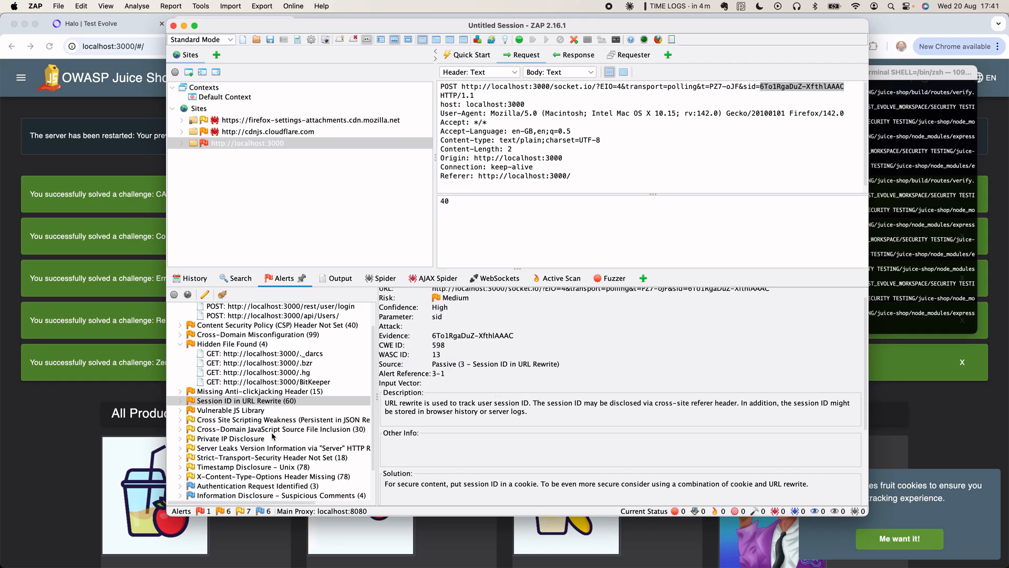
# - Step through Vulnerable JS Library, XSS Weakness, Private IP Disclosure and Server Leaks to Strict-Transport-Security Header Not Set
pyautogui.click(254, 410)
pyautogui.click(255, 419)
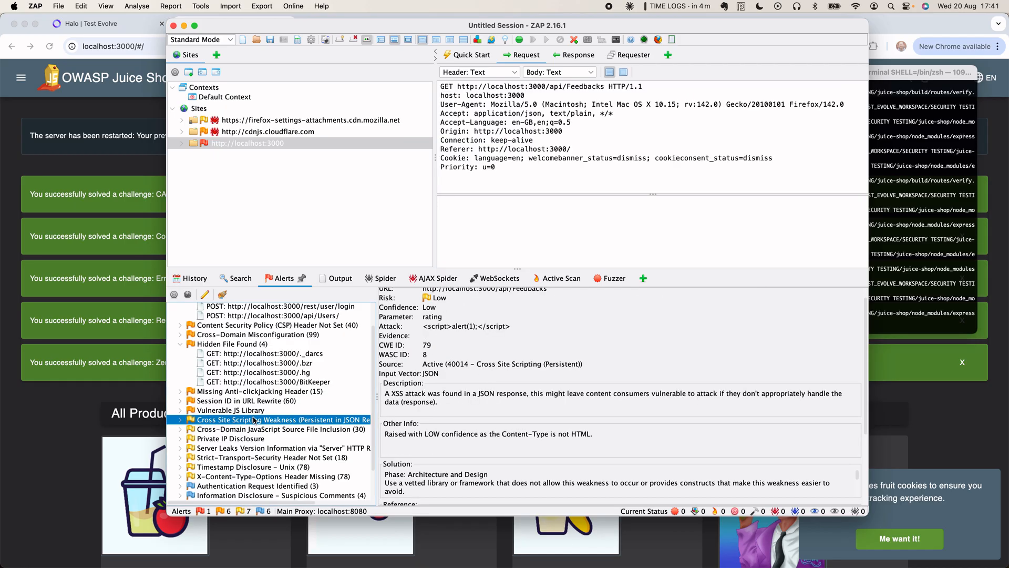
pyautogui.click(245, 438)
pyautogui.click(253, 448)
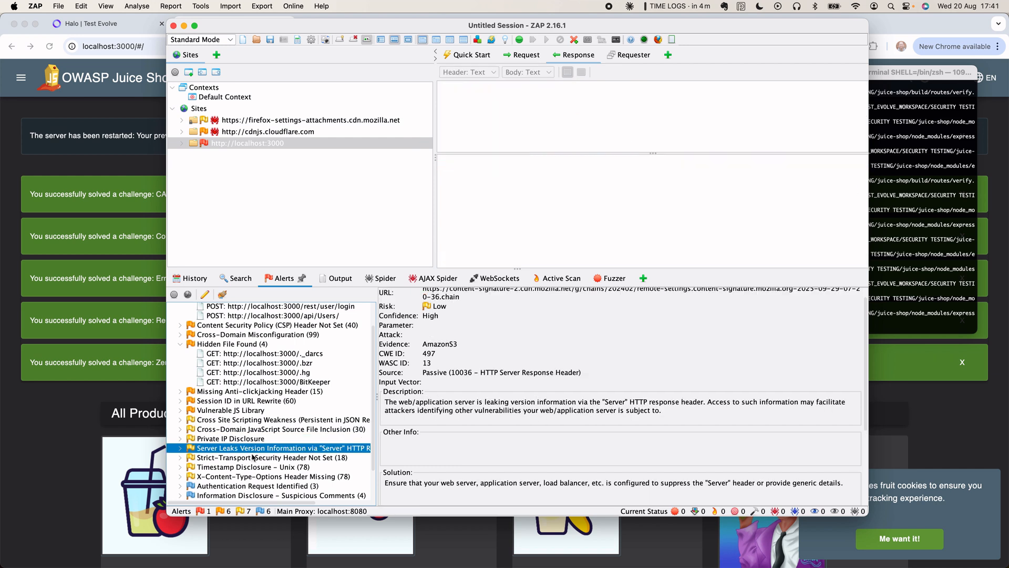
pyautogui.click(253, 457)
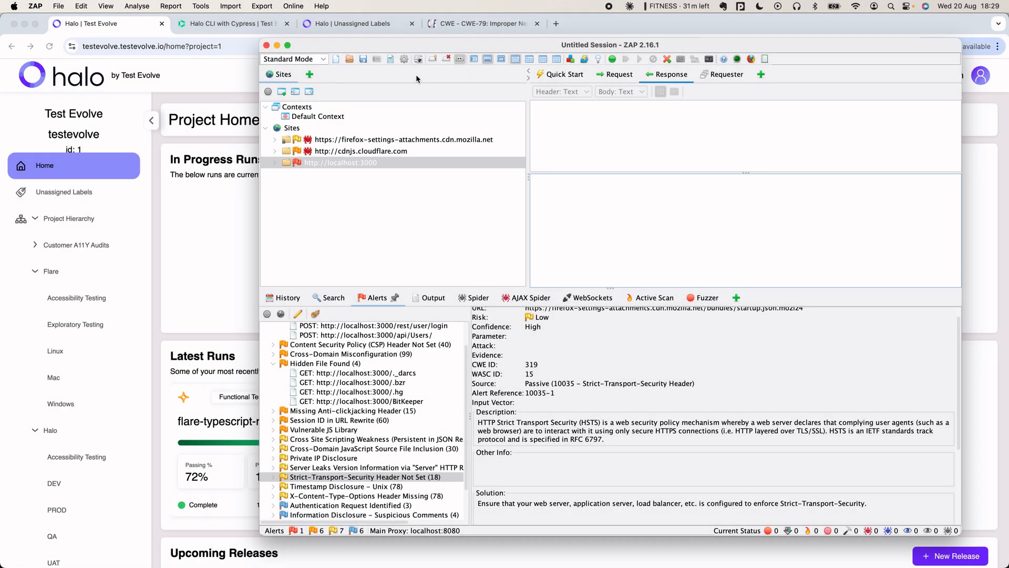
# - Generate the scan report using the Traditional XML Report template, saved to Downloads
pyautogui.click(764, 59)
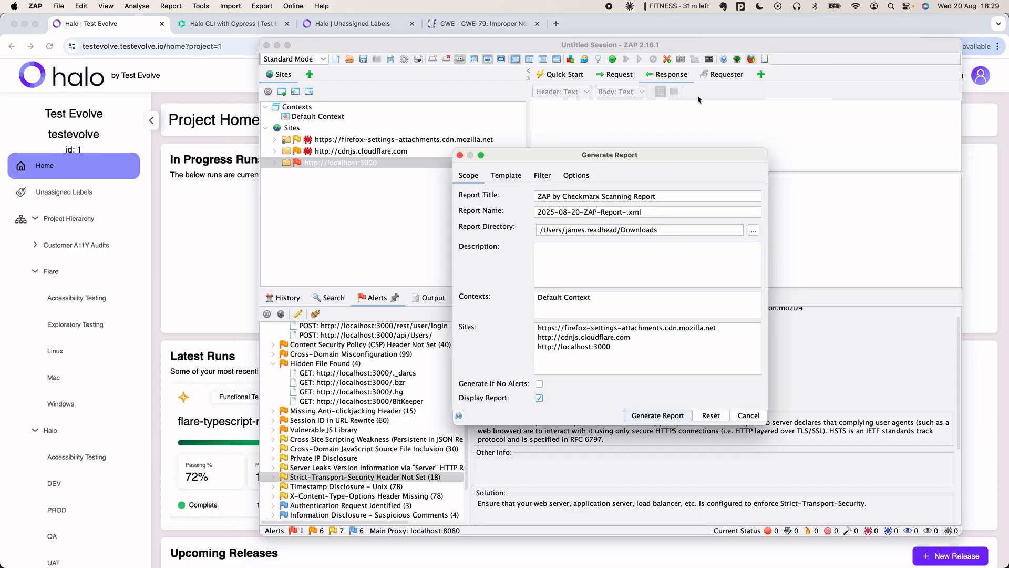
pyautogui.click(506, 175)
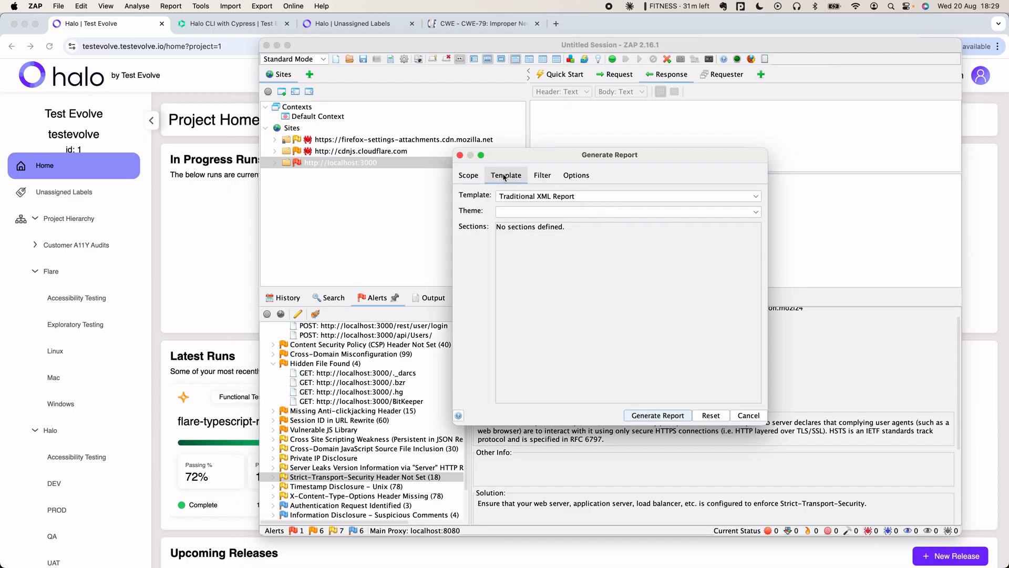
pyautogui.click(550, 199)
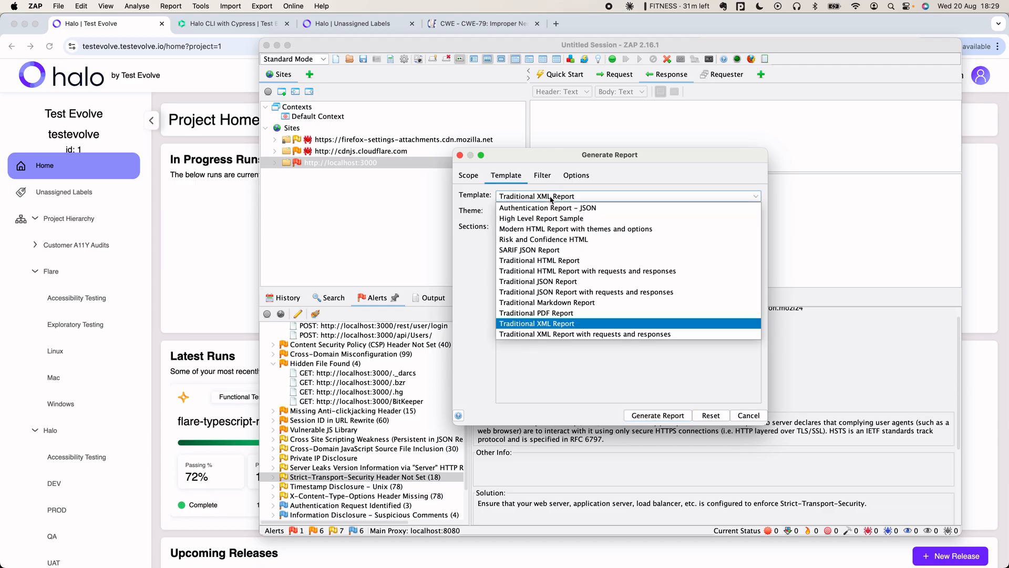
pyautogui.click(549, 323)
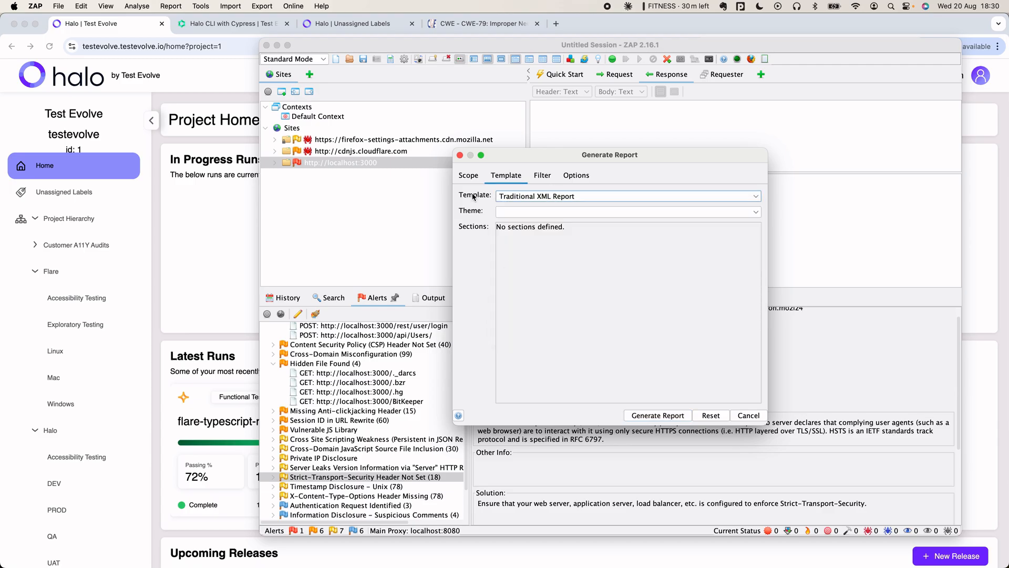
pyautogui.click(469, 175)
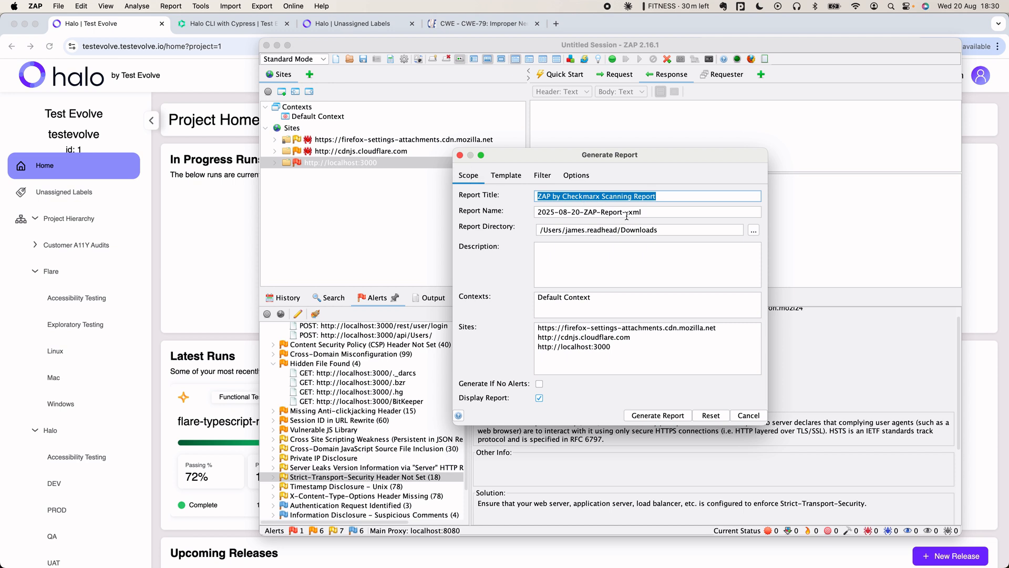
pyautogui.click(664, 416)
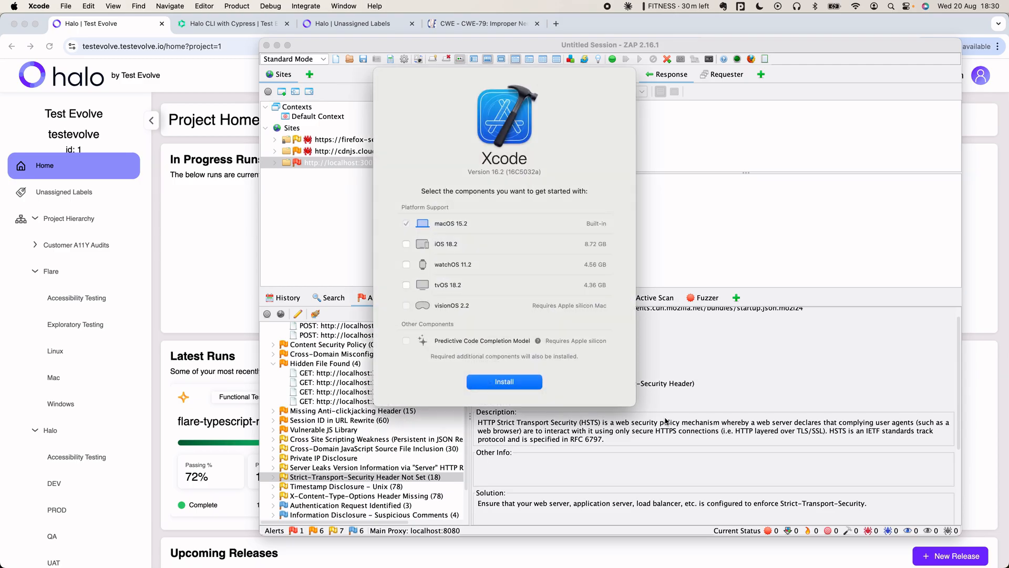
# - Quit the Xcode installer and bring the Terminal window forward
pyautogui.click(40, 6)
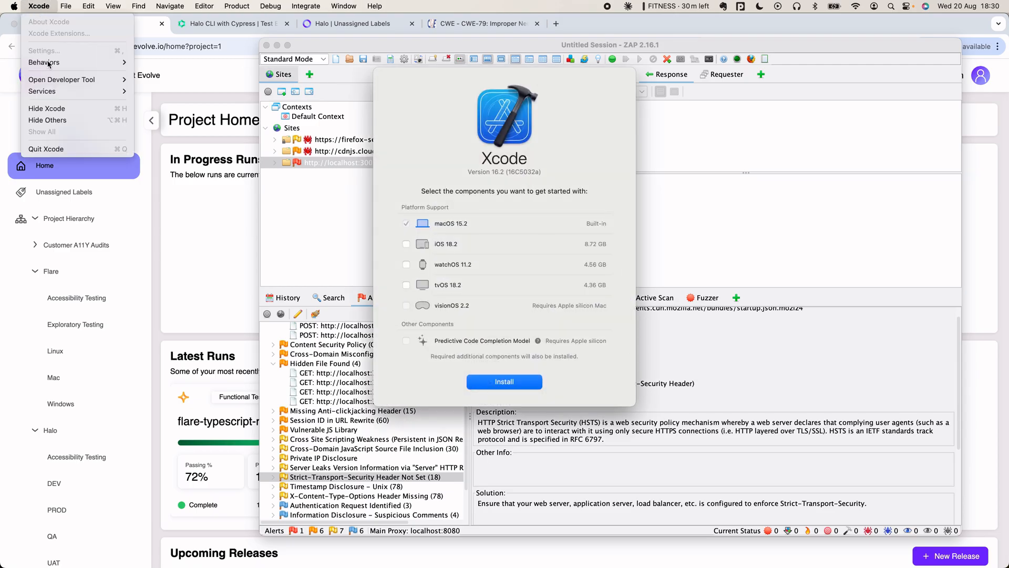
pyautogui.click(60, 151)
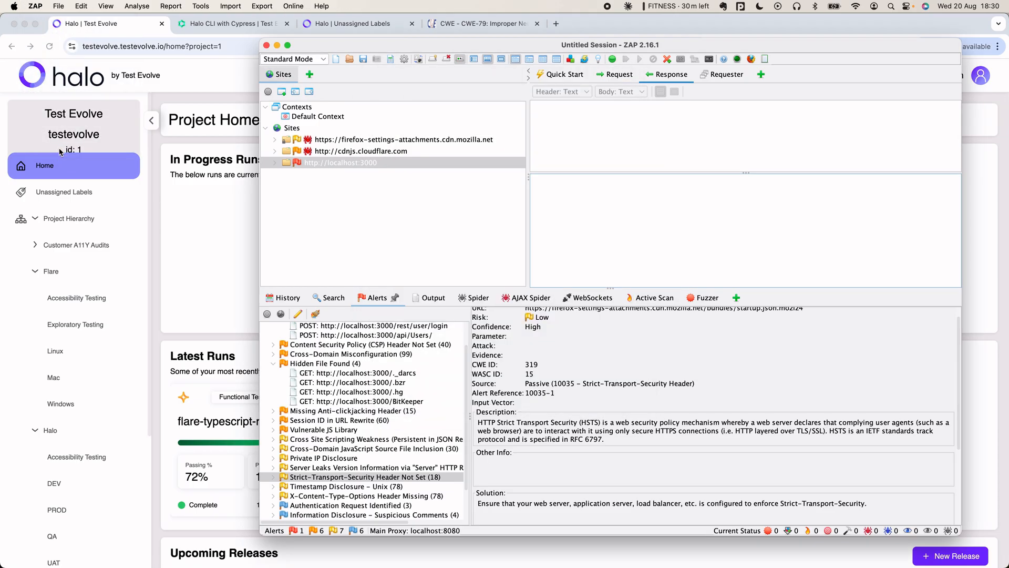
pyautogui.press('super+Tab')
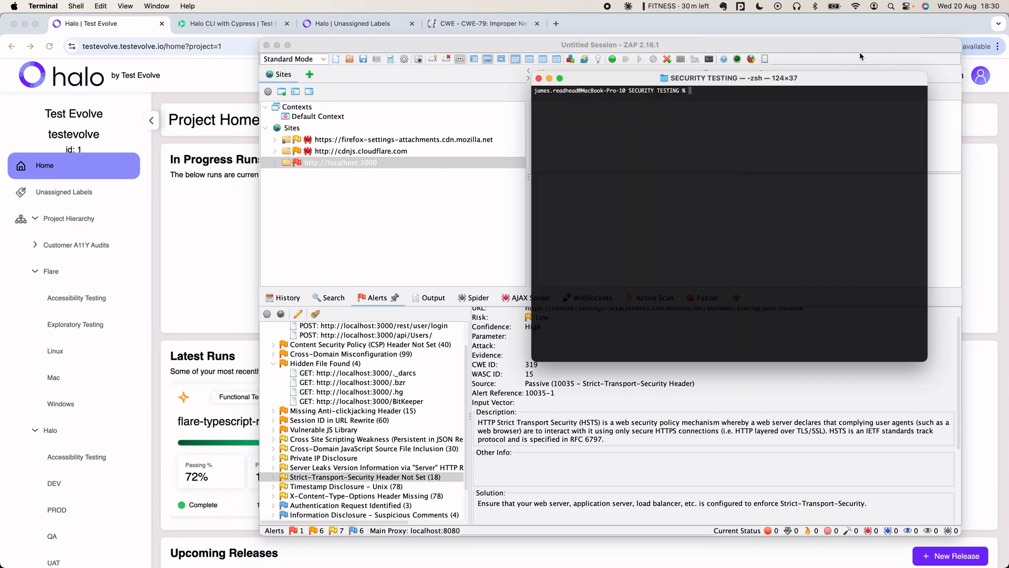
# - Run ls to show halo, juice-shop and zap_scan_results.xml in the SECURITY TESTING folder
pyautogui.write('ls')
pyautogui.press('Return')
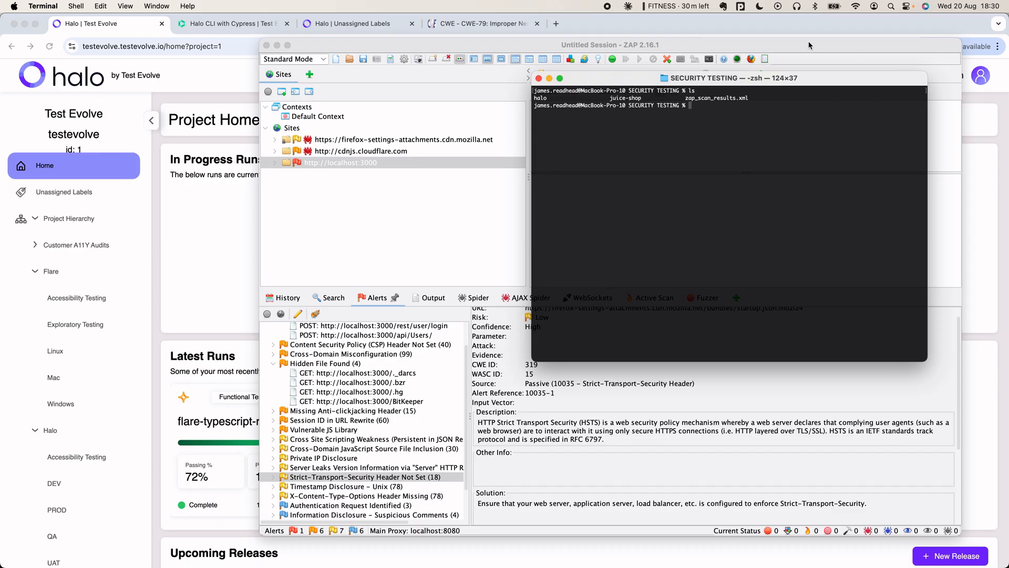
# - Open Halo's Downloads page from the account menu and view the Halo CLI download options
pyautogui.click(126, 25)
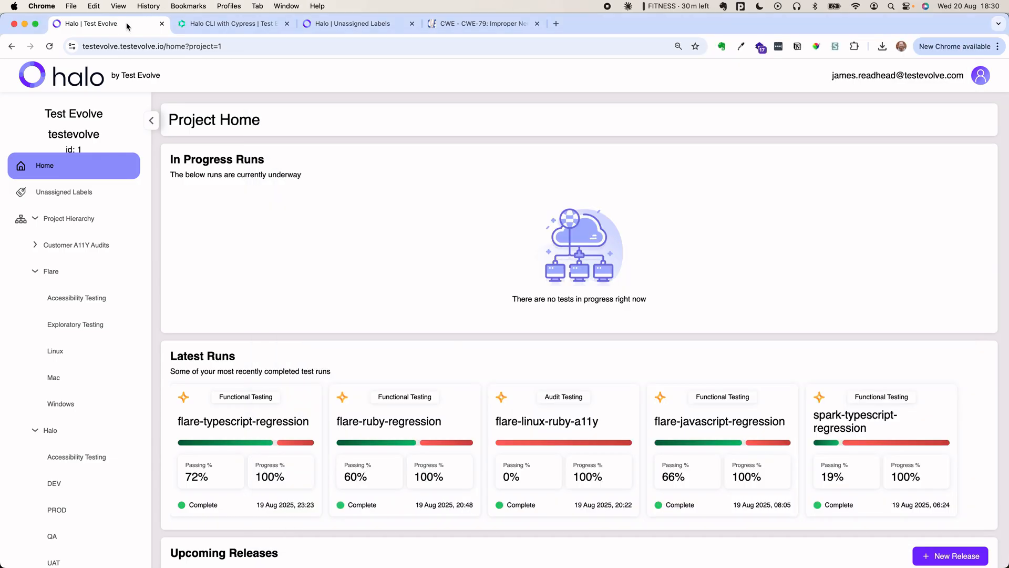
pyautogui.click(979, 78)
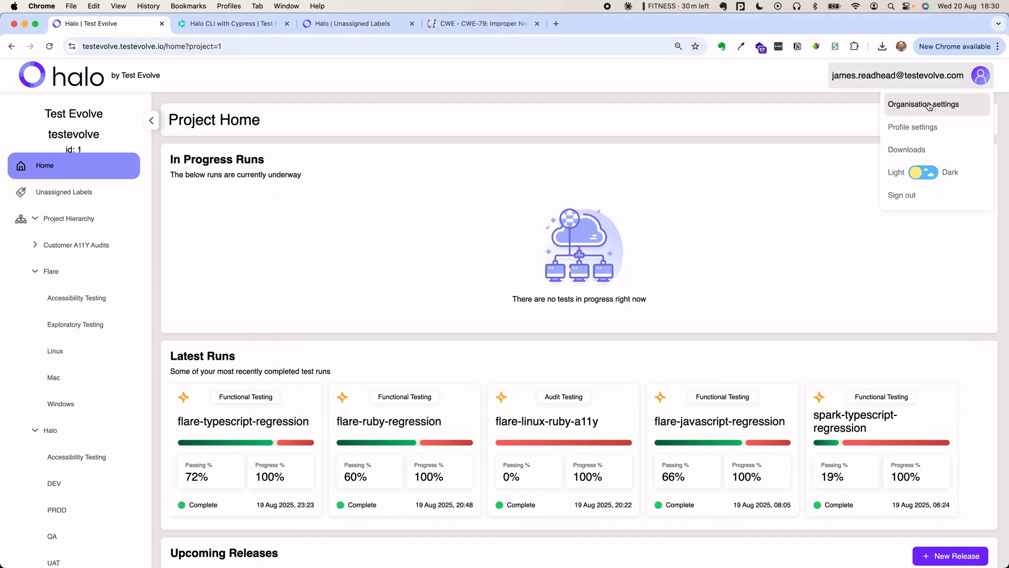
pyautogui.click(917, 149)
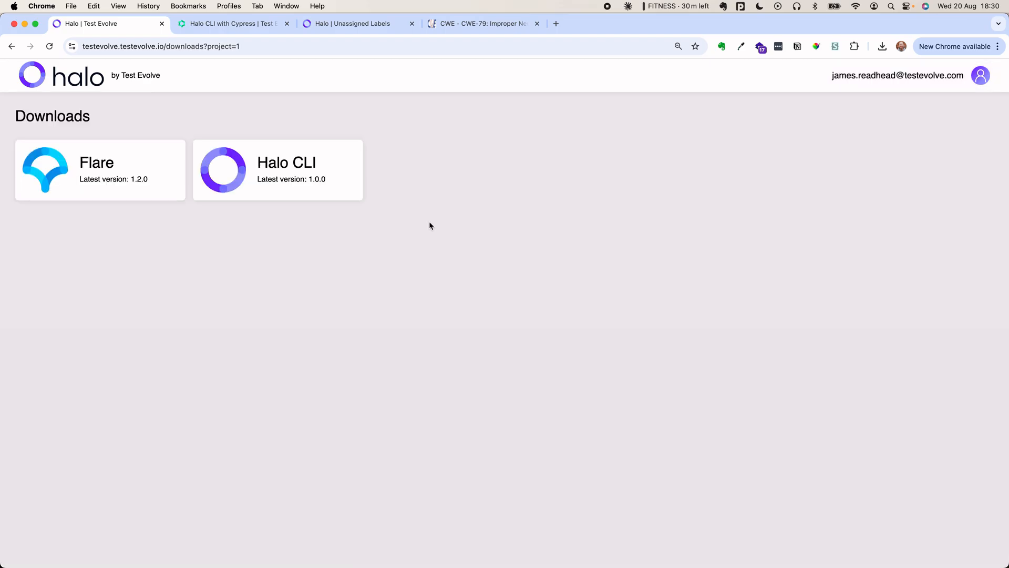
pyautogui.click(291, 171)
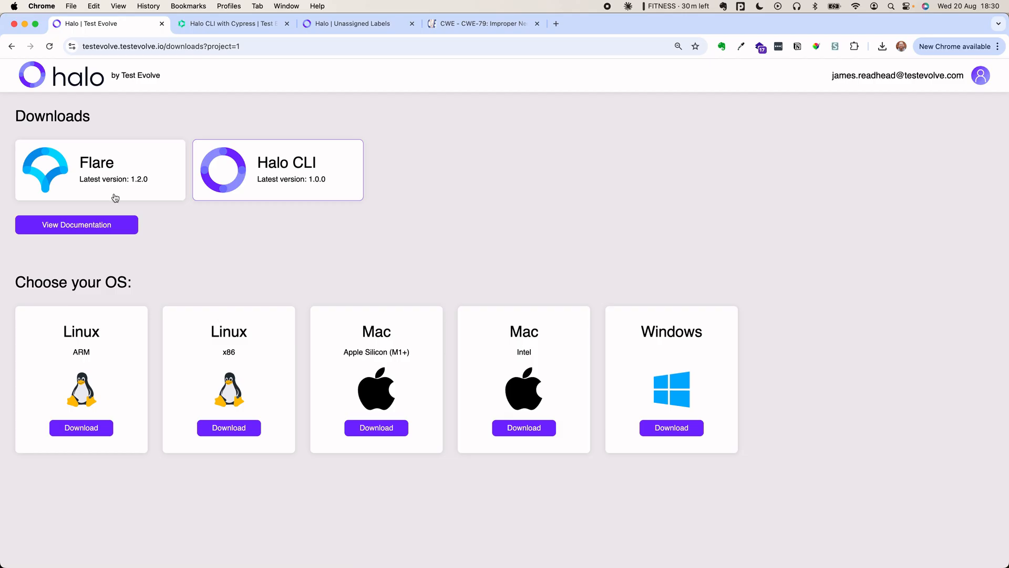
# - Open the testevolve project home and collapse the Flare and Halo hierarchy branches
pyautogui.click(59, 80)
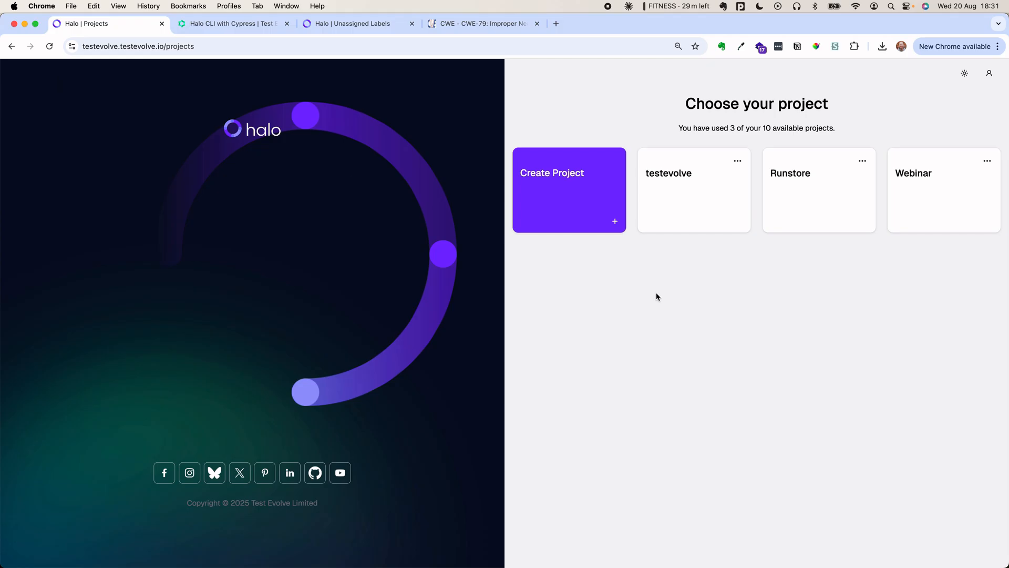
pyautogui.click(685, 210)
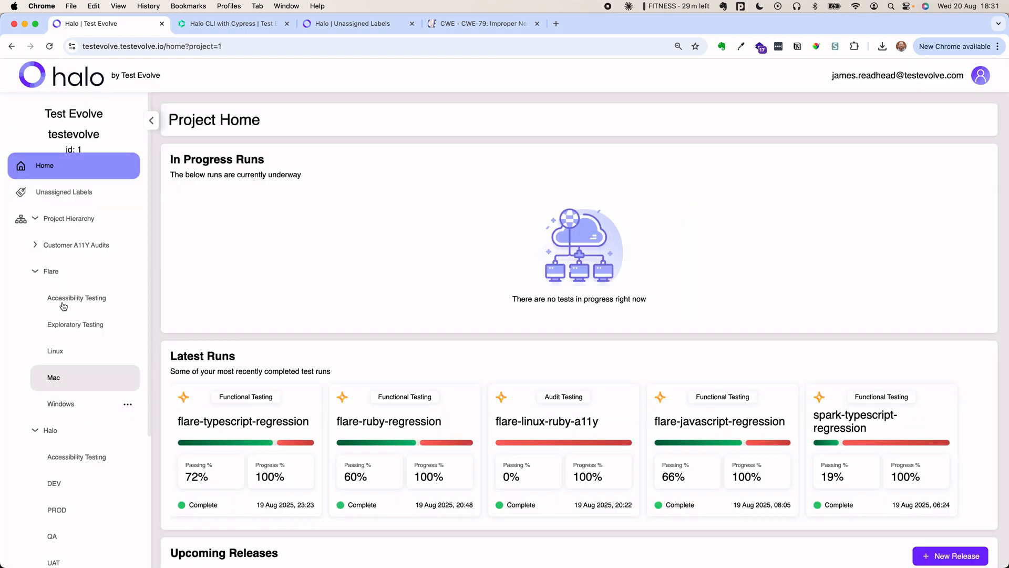
pyautogui.click(36, 272)
pyautogui.click(35, 298)
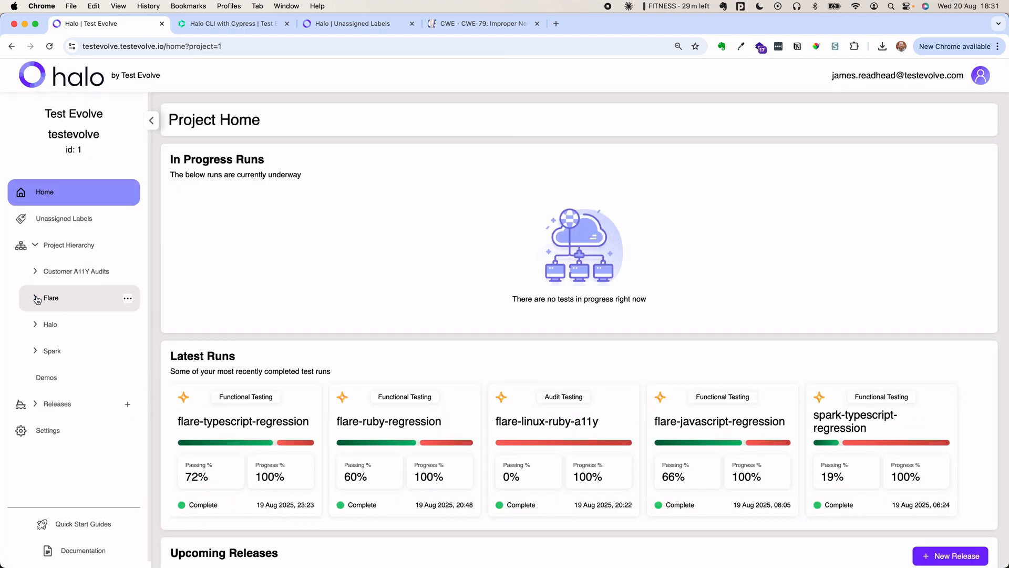
# - Create the API key zap_demo_cli_key in project settings, copy its value, and move to the Cypress CLI docs
pyautogui.click(53, 430)
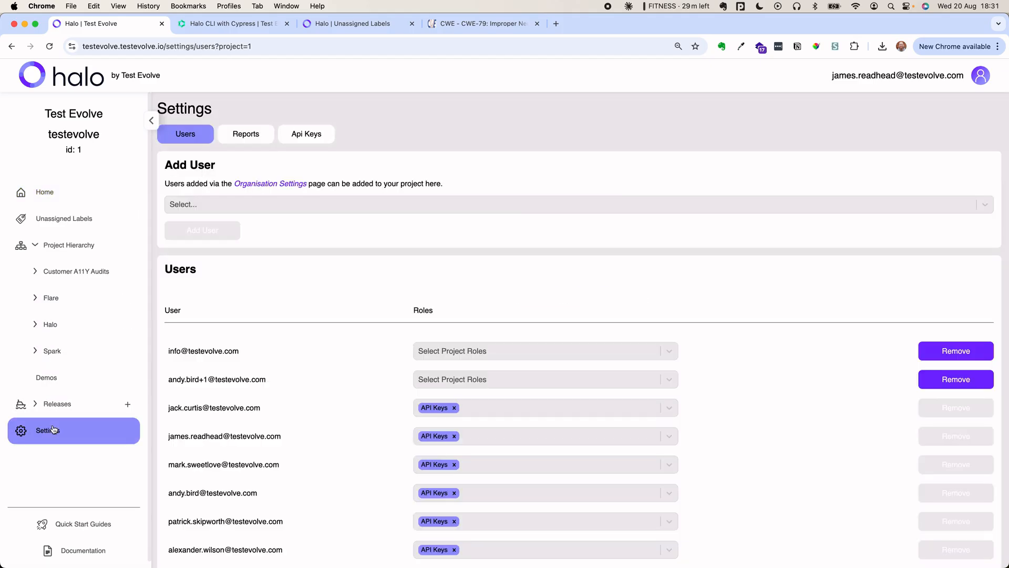
pyautogui.click(304, 139)
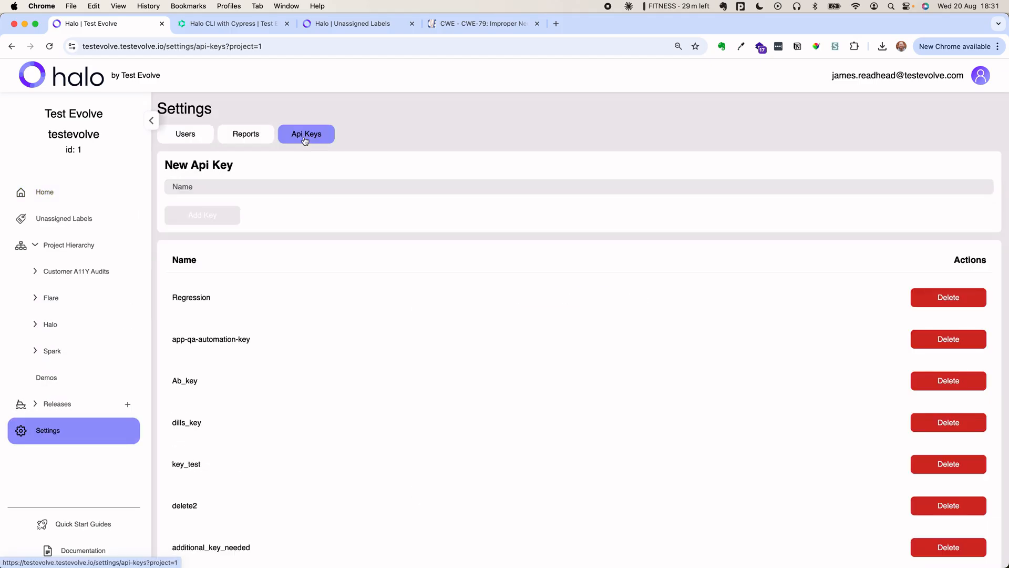
pyautogui.click(223, 188)
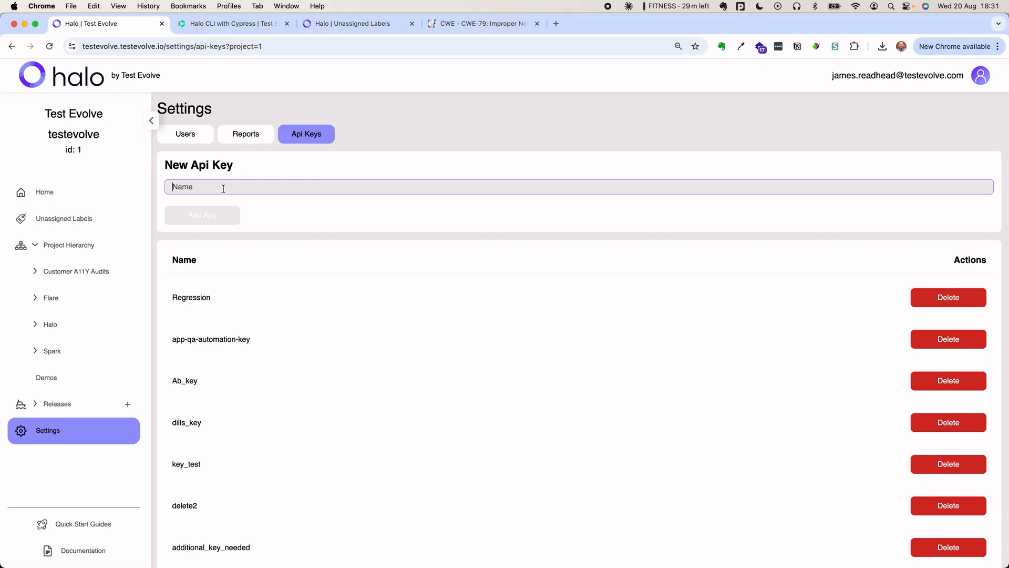
pyautogui.write('zap')
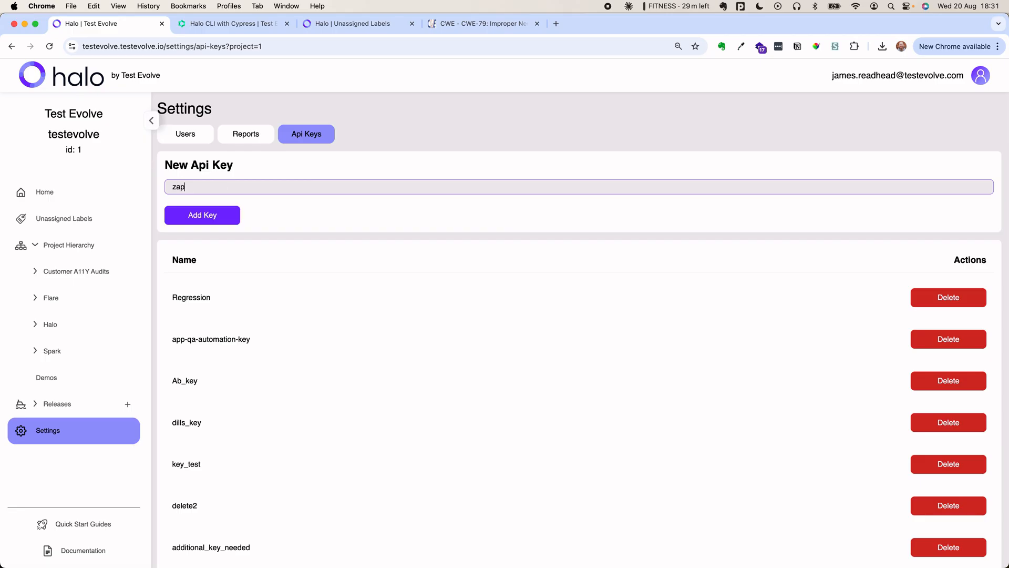
pyautogui.write('_demo_cli_key')
pyautogui.click(196, 217)
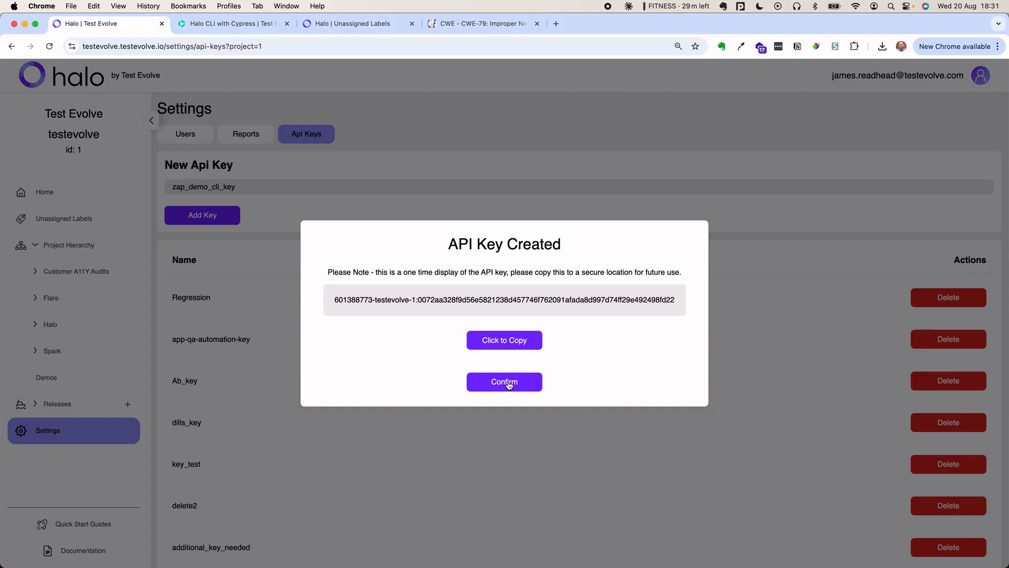
pyautogui.click(491, 342)
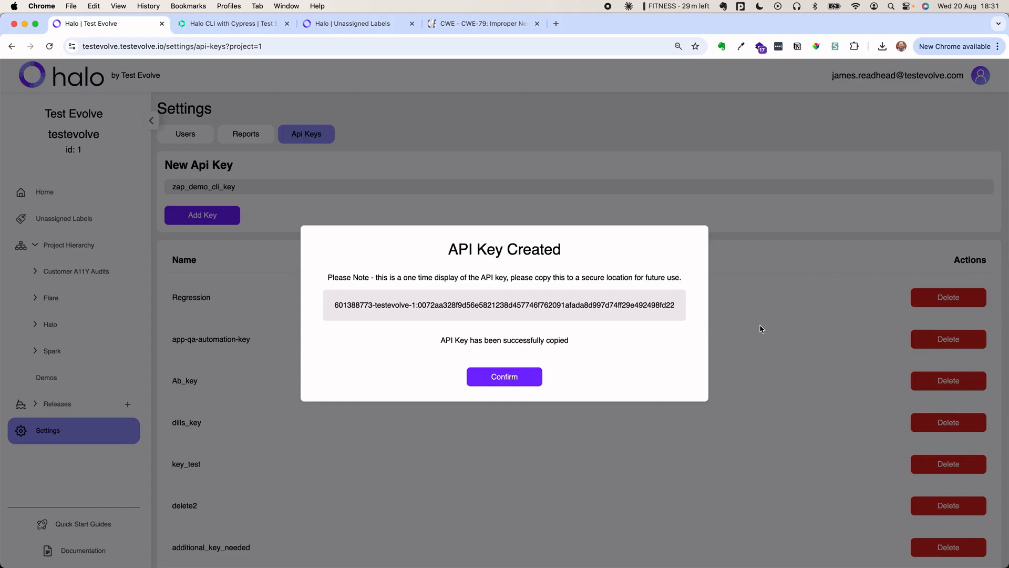
pyautogui.click(495, 378)
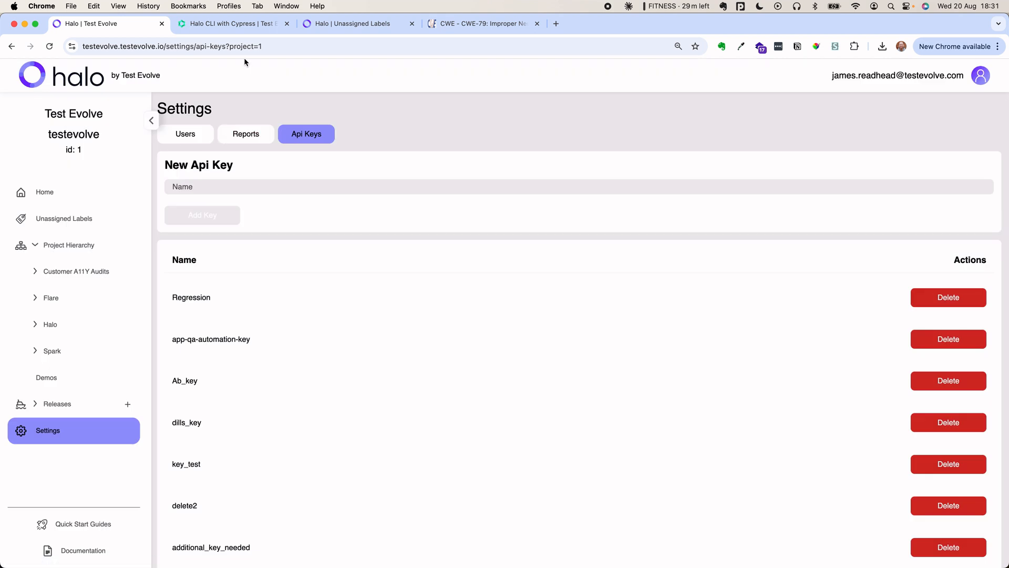
pyautogui.click(231, 24)
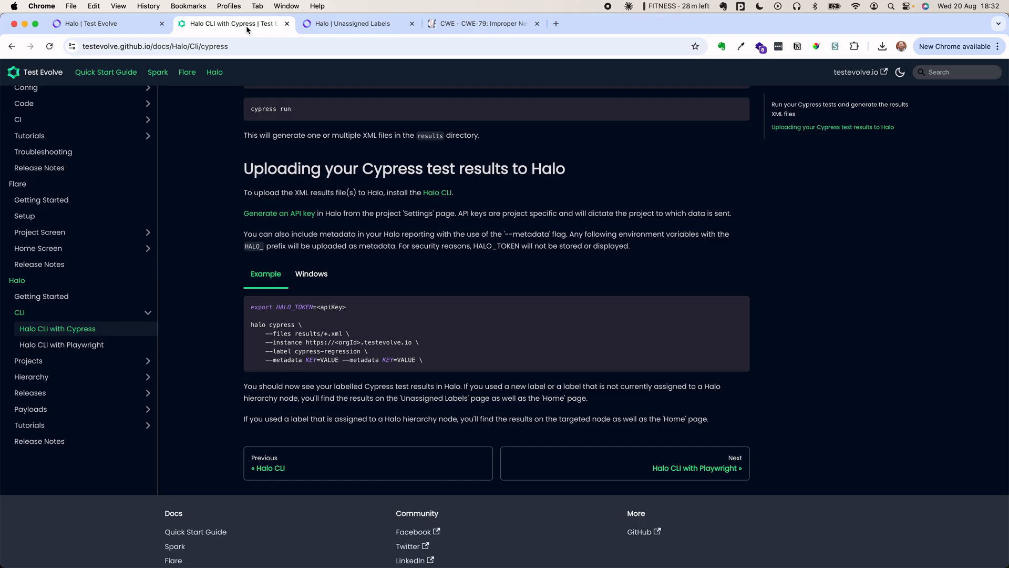
# - Leave the Cypress upload docs for Halo's businesstest Unassigned Labels page
pyautogui.click(358, 26)
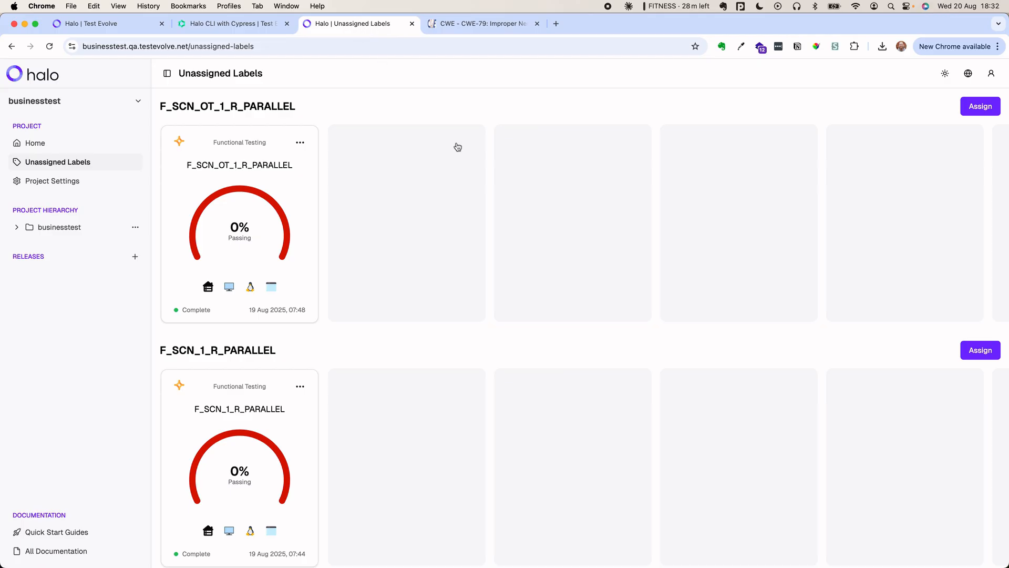
# - In Terminal, point out halo and zap_scan_results.xml, then run export HALO_TOKEN with the copied key
pyautogui.press('super+Tab')
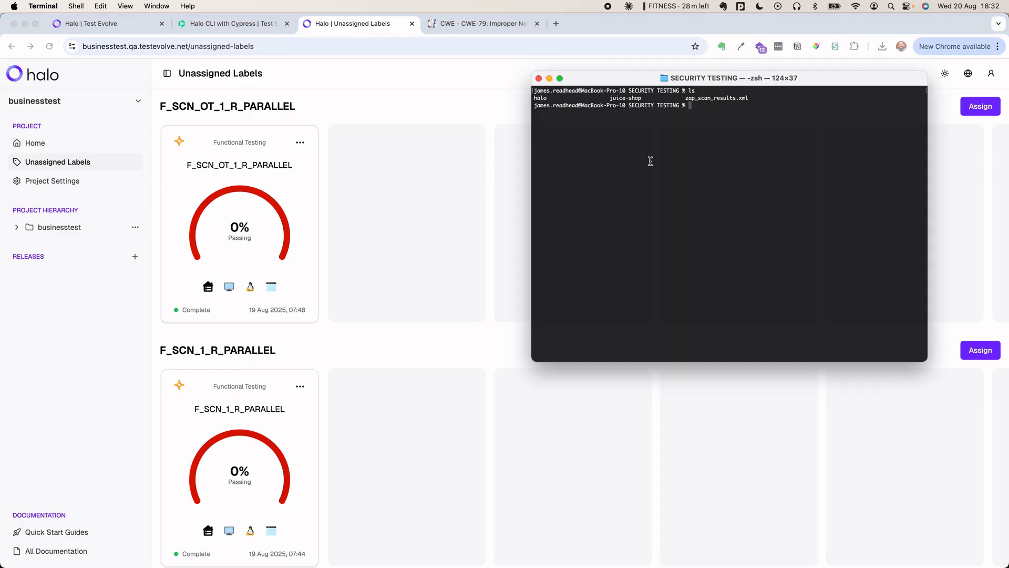
pyautogui.doubleClick(539, 98)
pyautogui.doubleClick(709, 98)
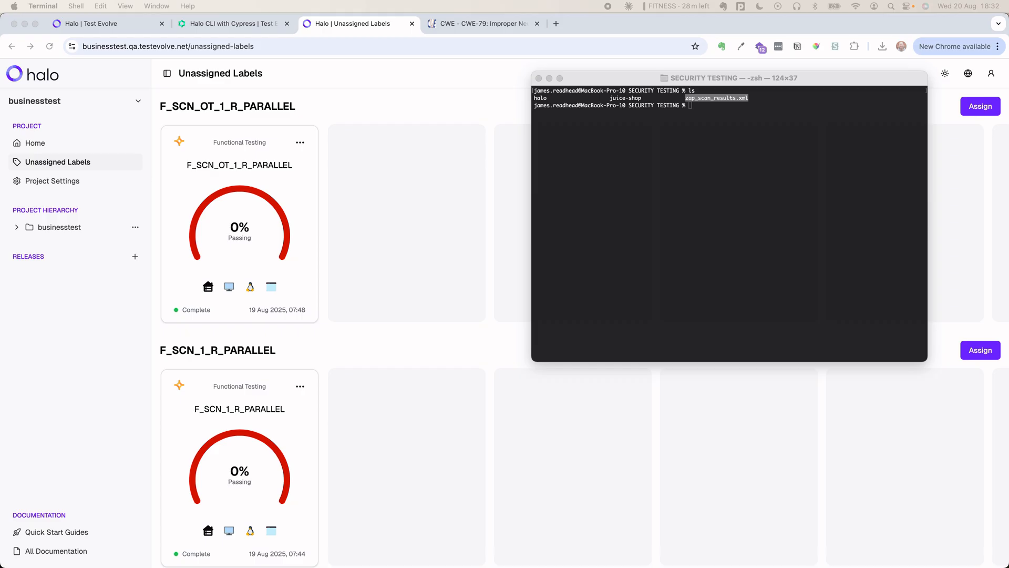
pyautogui.click(690, 107)
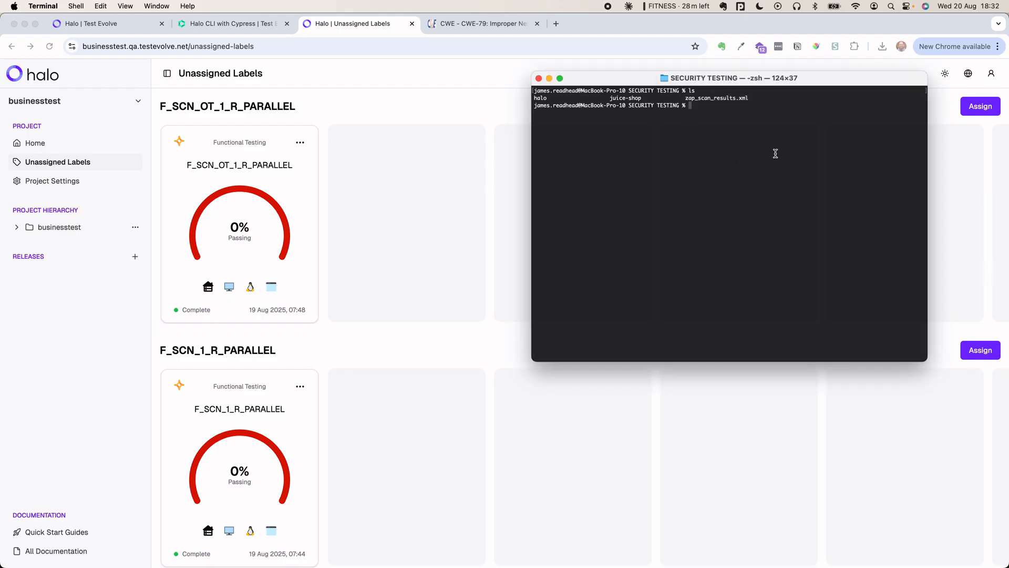
pyautogui.press('super+v')
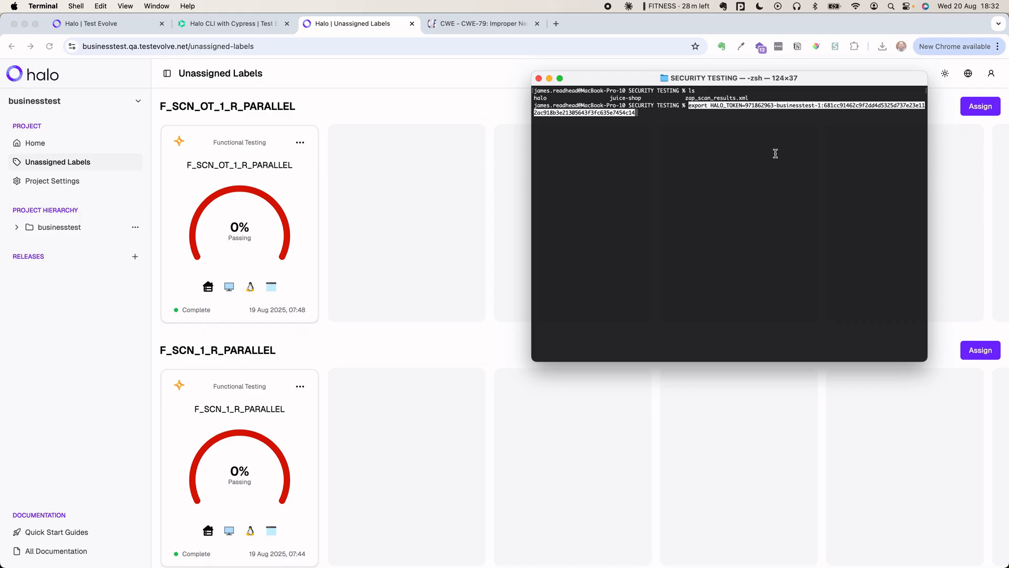
pyautogui.press('Return')
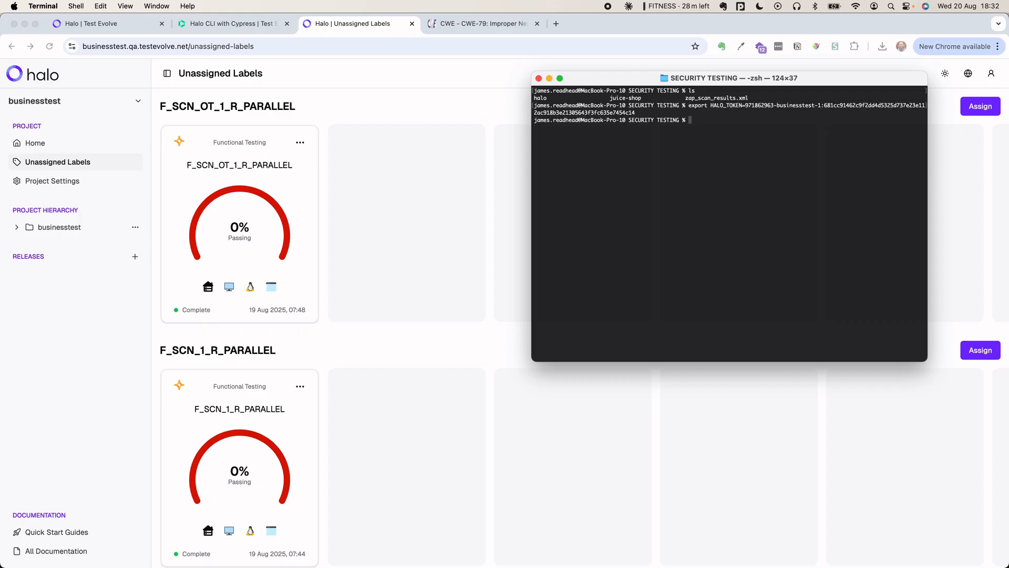
pyautogui.press('super+Tab')
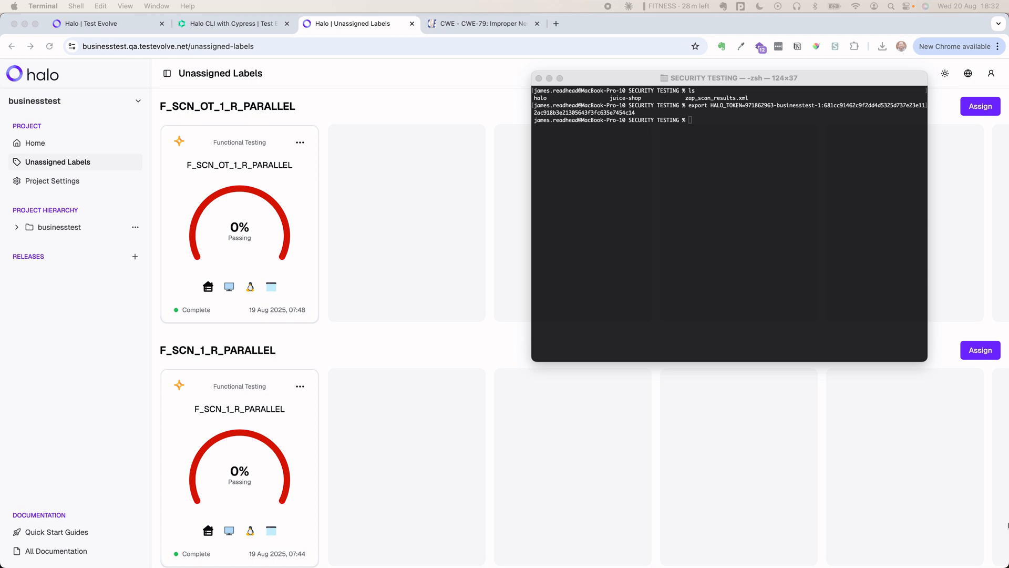
# - Paste the ./halo zap --file zap_scan_results.xml command and change its label to zap_payload_demo
pyautogui.click(690, 120)
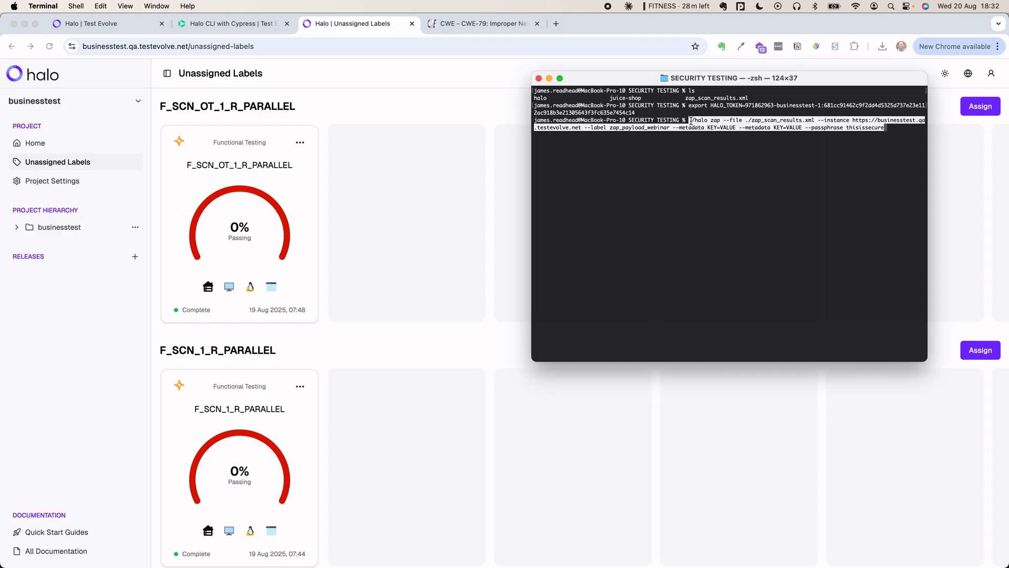
pyautogui.press('Right')
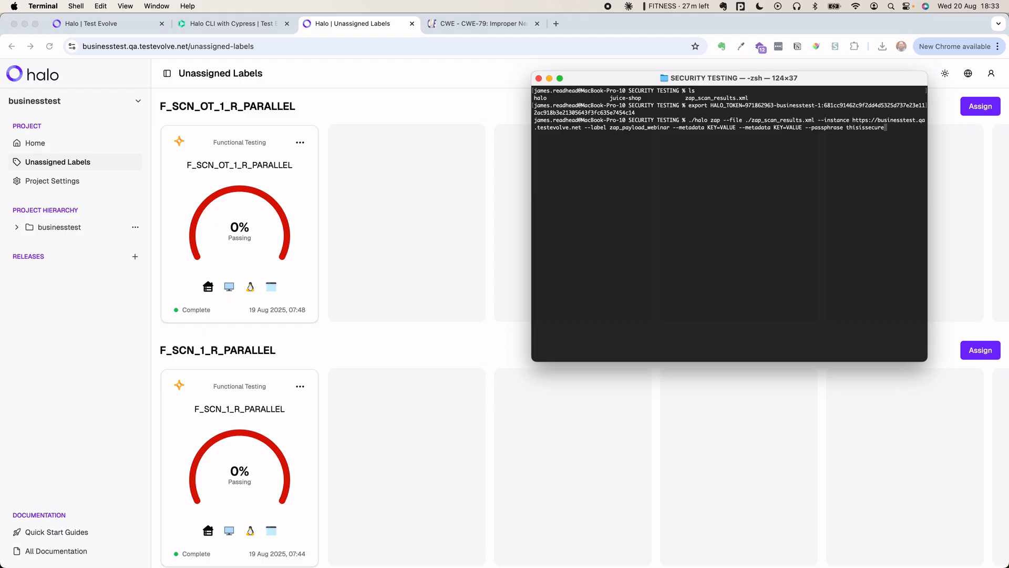
pyautogui.doubleClick(886, 122)
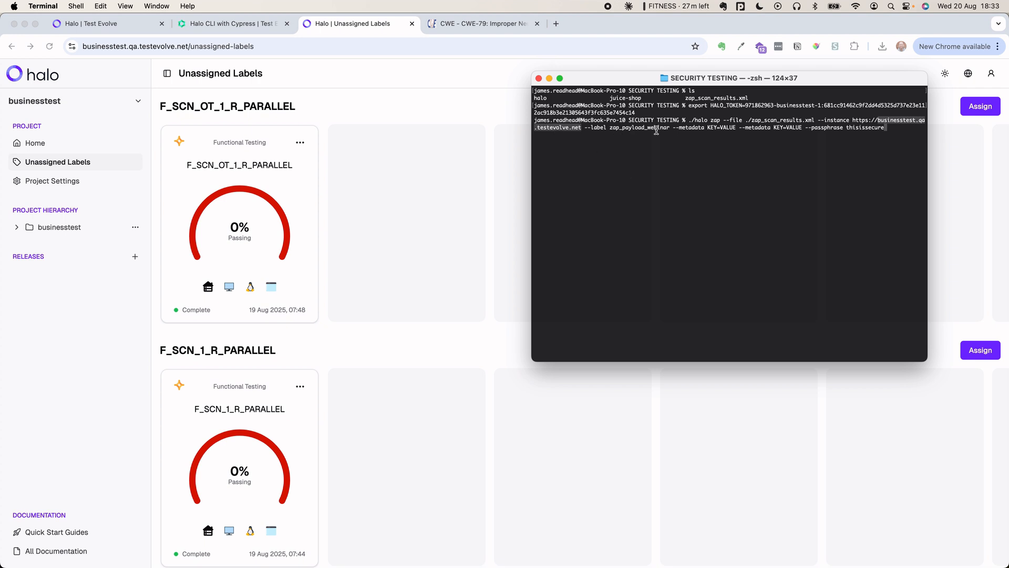
pyautogui.click(885, 130)
pyautogui.press('Left')
pyautogui.press('Left')
pyautogui.press('Left')
pyautogui.press('Left')
pyautogui.press('Left')
pyautogui.press('Left')
pyautogui.press('Left')
pyautogui.press('Left')
pyautogui.press('Left')
pyautogui.press('Left')
pyautogui.press('Left')
pyautogui.press('Left')
pyautogui.press('Left')
pyautogui.press('Left')
pyautogui.press('Left')
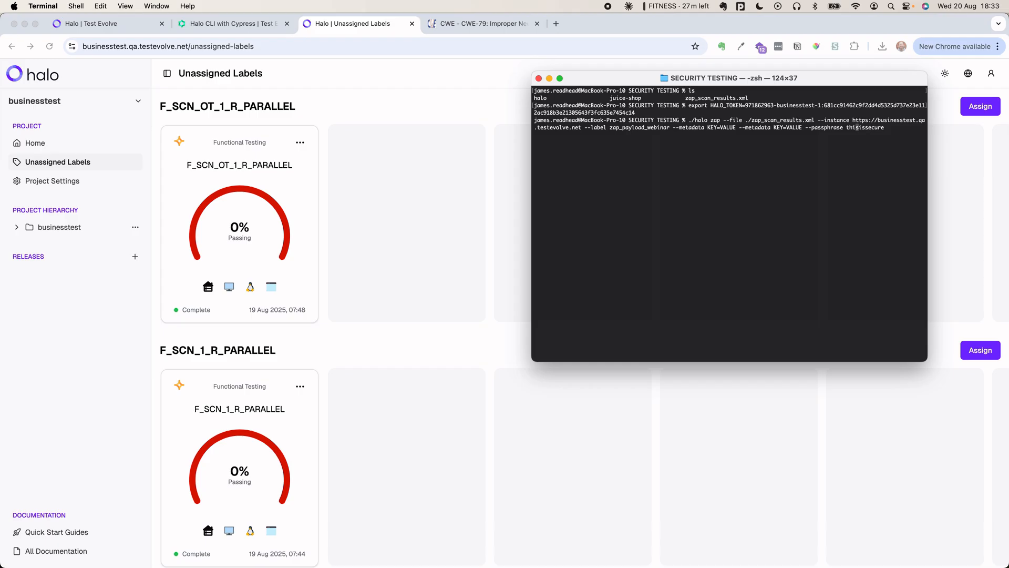
pyautogui.press('Left')
pyautogui.press('Left')
pyautogui.press('Left')
pyautogui.press('Left')
pyautogui.press('Left')
pyautogui.press('Left')
pyautogui.press('Left')
pyautogui.press('Left')
pyautogui.press('Left')
pyautogui.press('Left')
pyautogui.press('Left')
pyautogui.press('Left')
pyautogui.press('Left')
pyautogui.press('Left')
pyautogui.press('Left')
pyautogui.press('Left')
pyautogui.press('Left')
pyautogui.press('Left')
pyautogui.press('Left')
pyautogui.press('Left')
pyautogui.press('Left')
pyautogui.press('Left')
pyautogui.press('Left')
pyautogui.press('Left')
pyautogui.press('Left')
pyautogui.press('Left')
pyautogui.press('Left')
pyautogui.press('Left')
pyautogui.press('Left')
pyautogui.press('Left')
pyautogui.press('Left')
pyautogui.press('Left')
pyautogui.press('Left')
pyautogui.press('Left')
pyautogui.press('Left')
pyautogui.press('Left')
pyautogui.press('Left')
pyautogui.press('Left')
pyautogui.press('Left')
pyautogui.press('Left')
pyautogui.press('Left')
pyautogui.press('Left')
pyautogui.press('Left')
pyautogui.press('Left')
pyautogui.press('Left')
pyautogui.press('BackSpace')
pyautogui.press('BackSpace')
pyautogui.press('BackSpace')
pyautogui.press('BackSpace')
pyautogui.press('BackSpace')
pyautogui.press('BackSpace')
pyautogui.press('BackSpace')
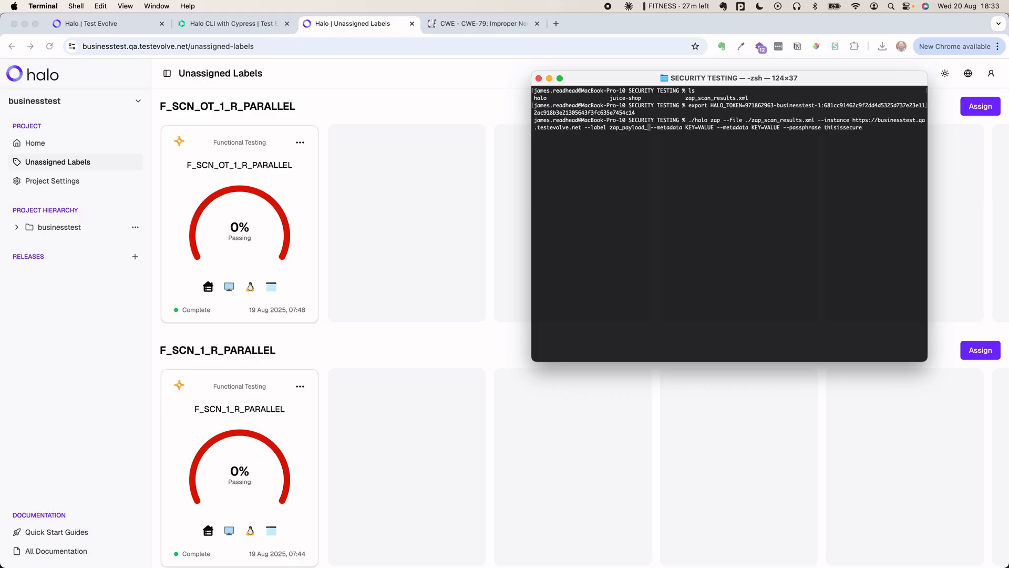
pyautogui.write('demo')
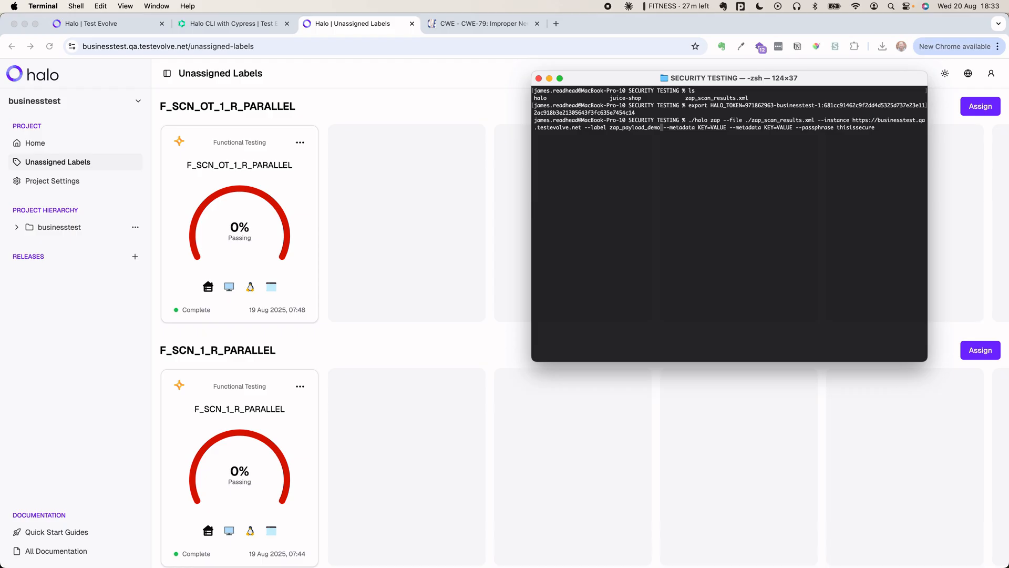
# - Run the ZAP results upload, creating run ID 19, then return to the Halo page
pyautogui.press('Right')
pyautogui.press('Right')
pyautogui.press('Right')
pyautogui.press('Right')
pyautogui.press('Right')
pyautogui.press('Right')
pyautogui.press('Right')
pyautogui.press('Right')
pyautogui.press('Right')
pyautogui.press('Right')
pyautogui.press('Right')
pyautogui.press('Right')
pyautogui.press('Right')
pyautogui.press('Right')
pyautogui.press('Right')
pyautogui.press('Right')
pyautogui.press('Right')
pyautogui.press('Right')
pyautogui.press('Right')
pyautogui.press('Right')
pyautogui.press('Right')
pyautogui.press('Right')
pyautogui.press('Right')
pyautogui.press('Right')
pyautogui.press('Right')
pyautogui.press('Right')
pyautogui.press('Right')
pyautogui.press('Right')
pyautogui.press('Right')
pyautogui.press('Right')
pyautogui.press('Right')
pyautogui.press('Right')
pyautogui.press('Right')
pyautogui.press('Right')
pyautogui.press('Right')
pyautogui.press('Right')
pyautogui.press('Right')
pyautogui.press('Right')
pyautogui.press('Right')
pyautogui.press('Right')
pyautogui.press('Right')
pyautogui.press('Right')
pyautogui.press('Right')
pyautogui.press('Right')
pyautogui.press('Right')
pyautogui.press('Right')
pyautogui.press('Right')
pyautogui.press('Right')
pyautogui.press('Right')
pyautogui.press('Right')
pyautogui.press('Right')
pyautogui.press('Right')
pyautogui.press('Right')
pyautogui.press('Right')
pyautogui.press('Right')
pyautogui.press('Right')
pyautogui.press('Right')
pyautogui.press('Right')
pyautogui.press('Right')
pyautogui.press('Right')
pyautogui.press('Right')
pyautogui.press('Right')
pyautogui.press('Right')
pyautogui.press('Left')
pyautogui.press('Right')
pyautogui.press('Return')
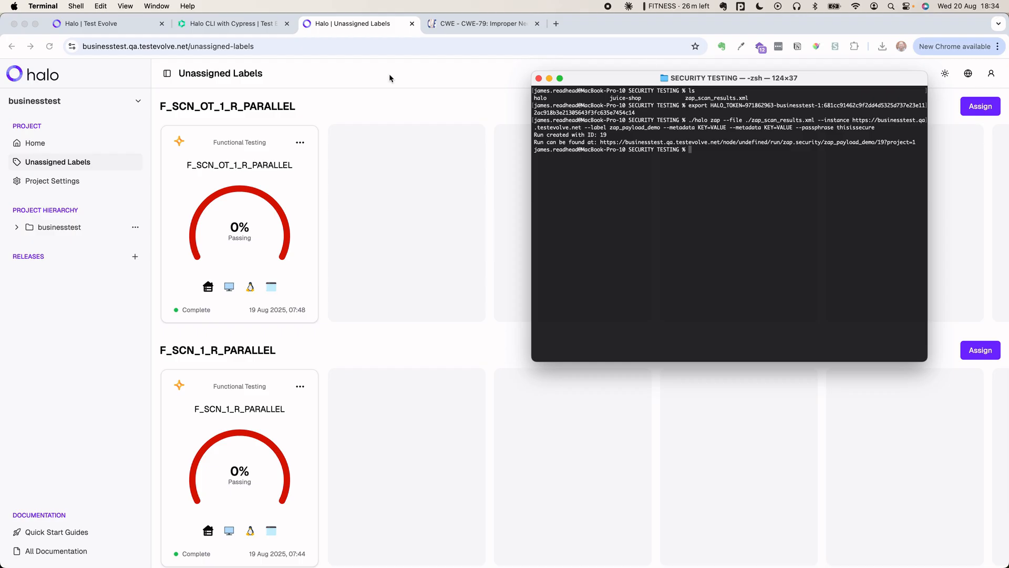
pyautogui.click(333, 75)
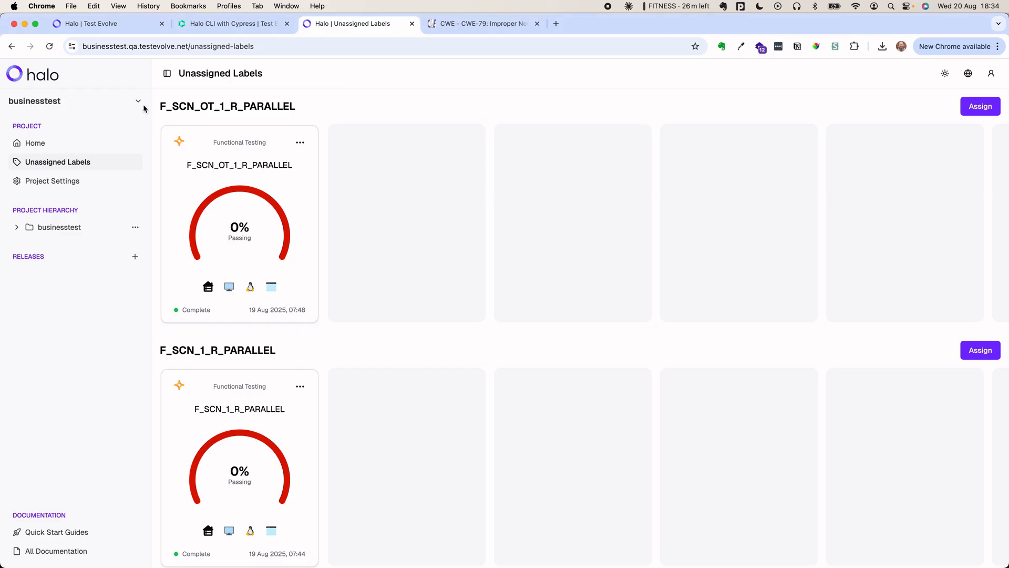
# - Refresh Unassigned Labels and open the zap_payload_demo run 19, which prompts for a passphrase
pyautogui.click(77, 164)
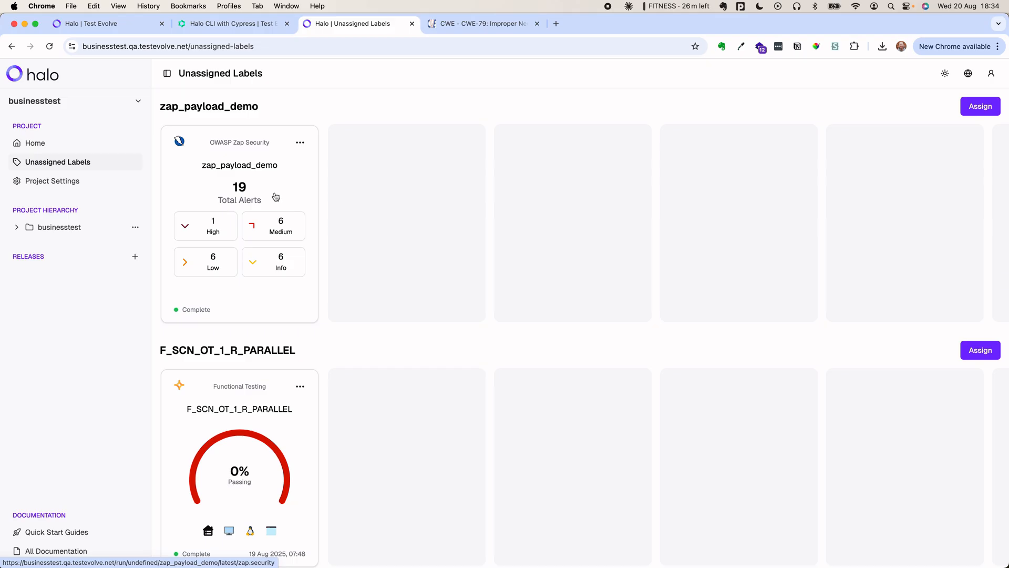
pyautogui.click(282, 161)
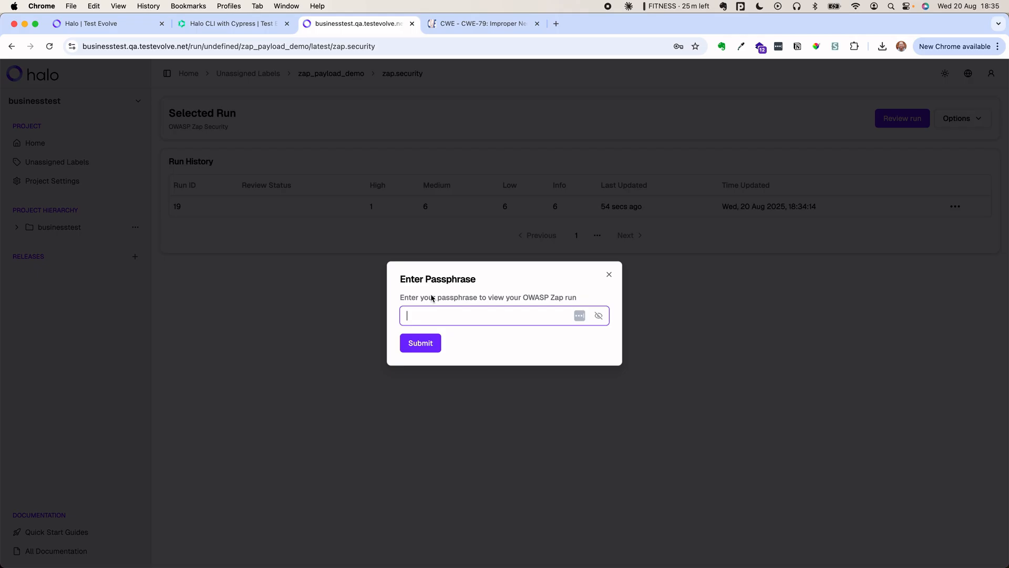
# - Unlock the zap_payload_demo run with its passphrase and dismiss the browser's password prompt
pyautogui.write('••••••••••••')
pyautogui.click(419, 345)
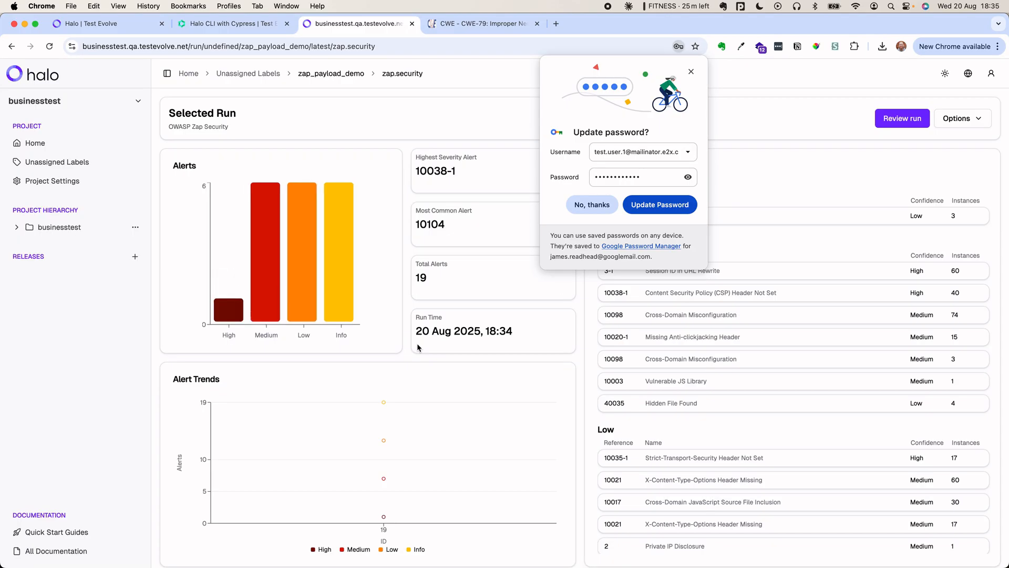
pyautogui.click(690, 76)
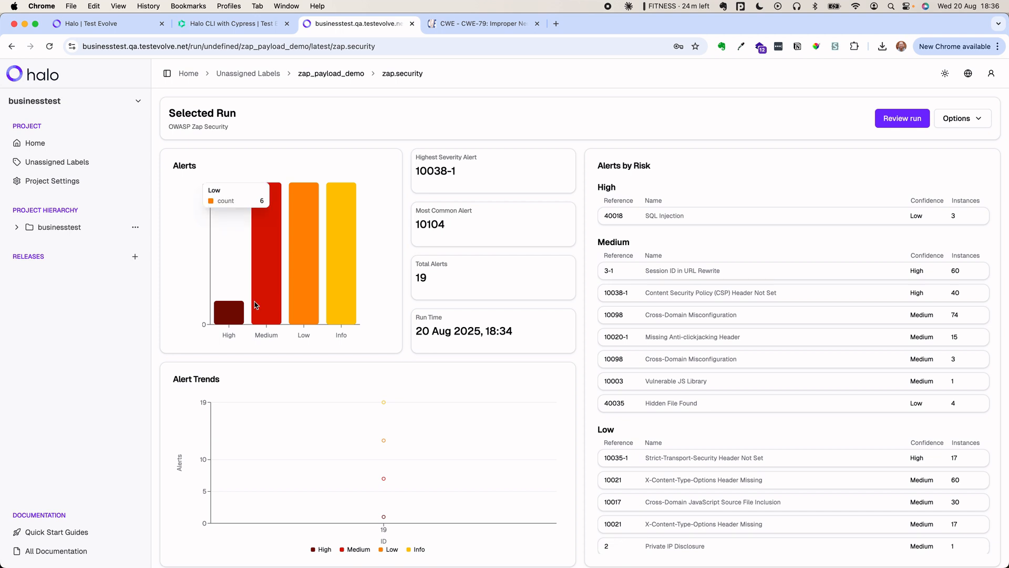
# - Inspect the Alerts by Risk chart, 19 alerts with SQL Injection as the only High, and the run 19 history entry
pyautogui.moveTo(256, 305)
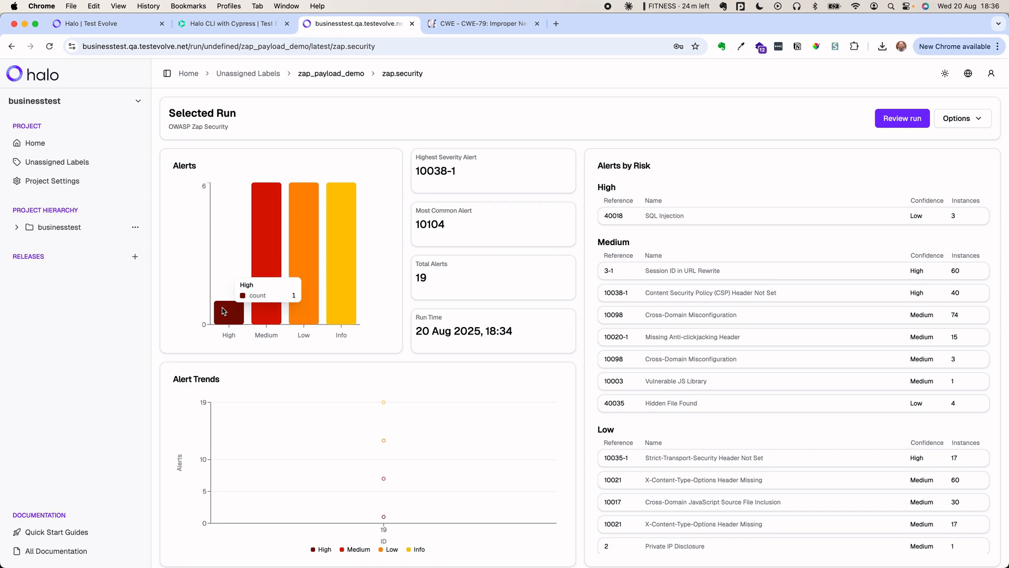
pyautogui.moveTo(297, 296)
pyautogui.moveTo(348, 286)
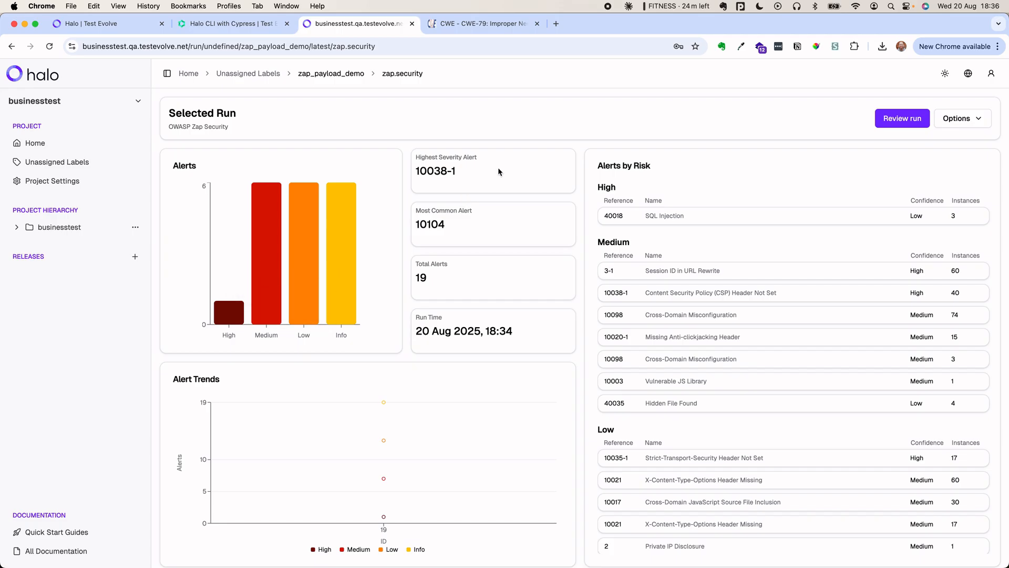
pyautogui.scroll(-1, 498, 171)
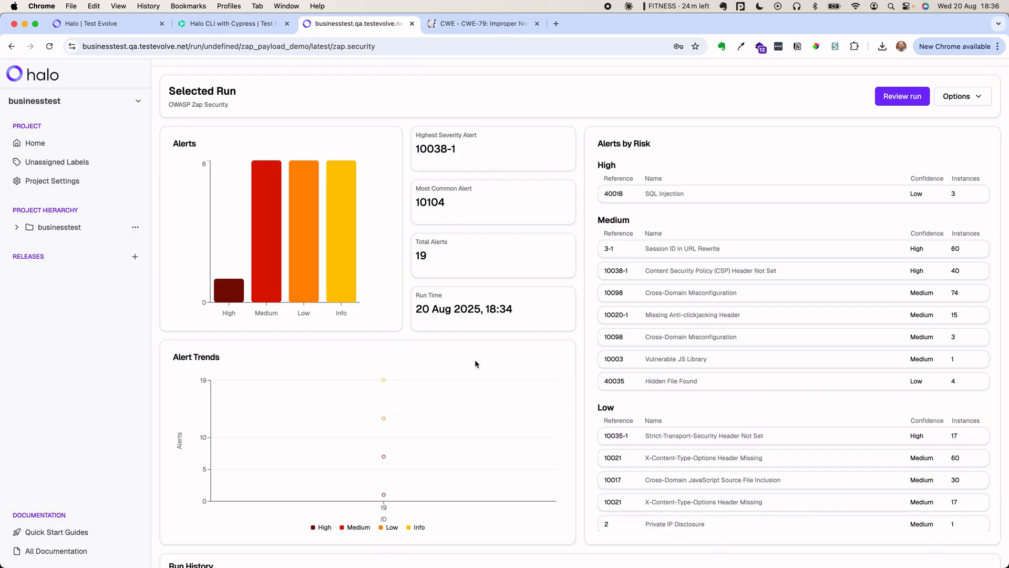
pyautogui.scroll(-2, 475, 363)
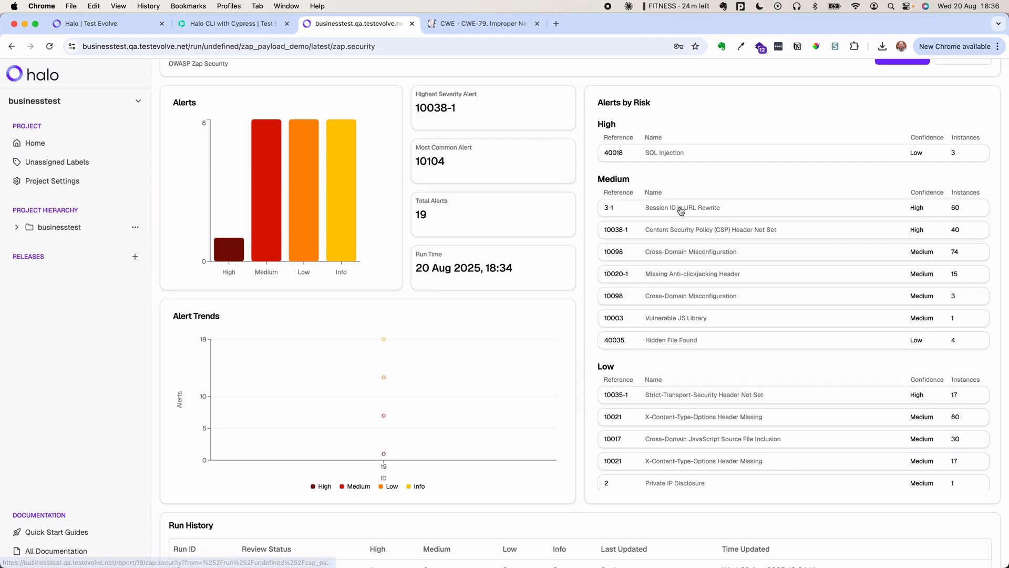
pyautogui.scroll(2, 681, 211)
pyautogui.scroll(-4, 536, 407)
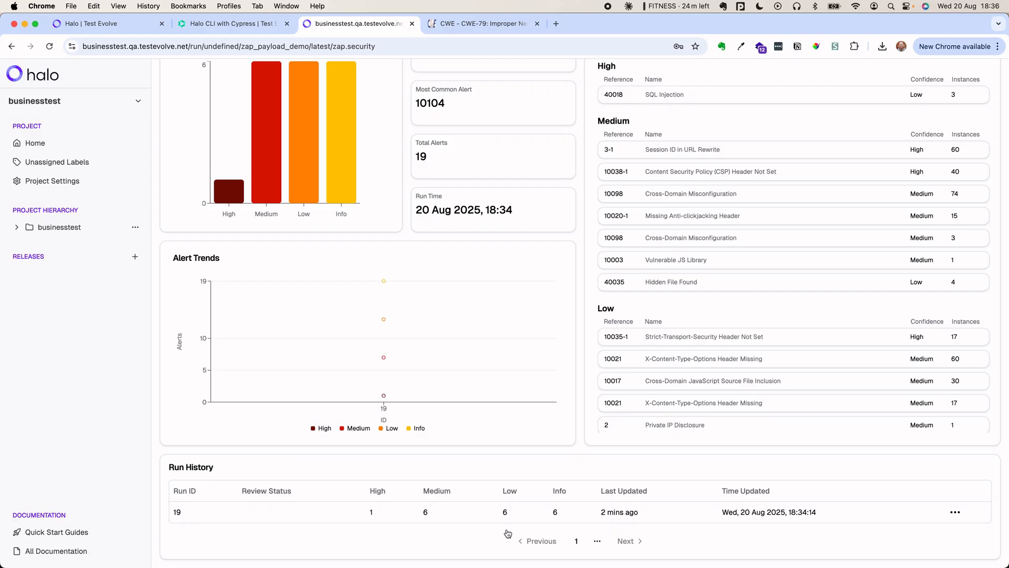
# - Rerun the ./halo zap upload in Terminal, then check run 20 beside run 19 in Halo's run history
pyautogui.press('super+Tab')
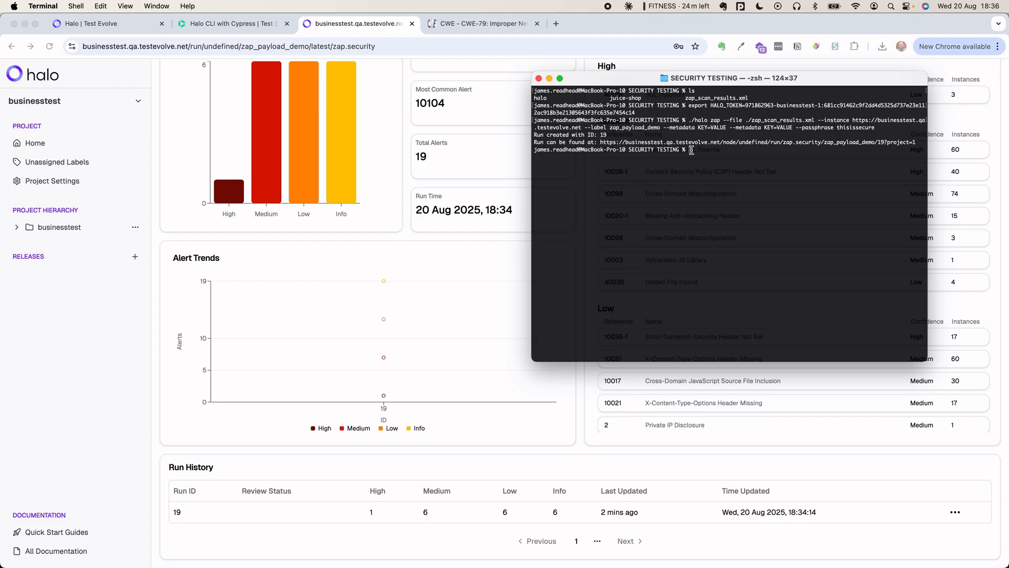
pyautogui.press('Up')
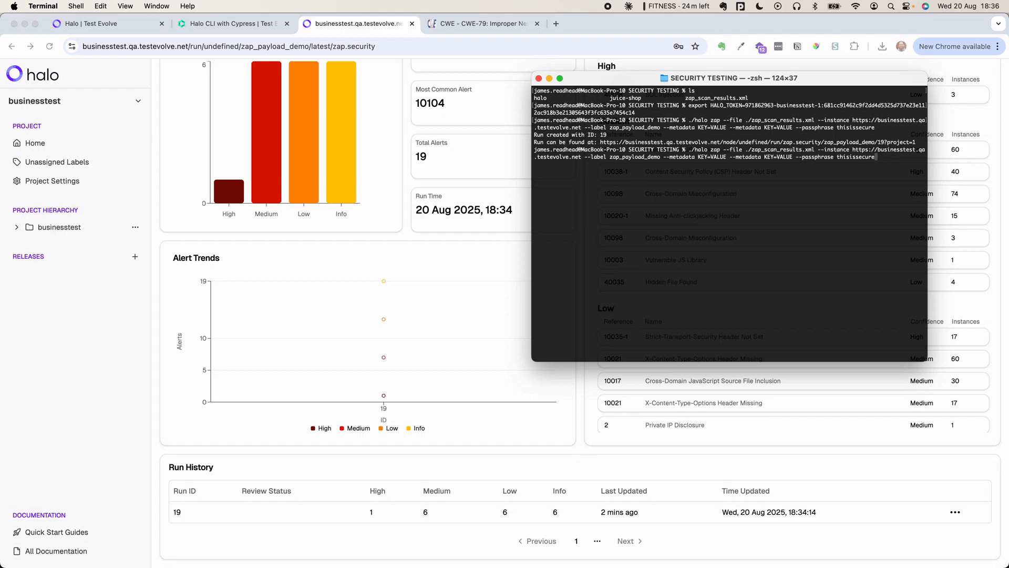
pyautogui.press('Return')
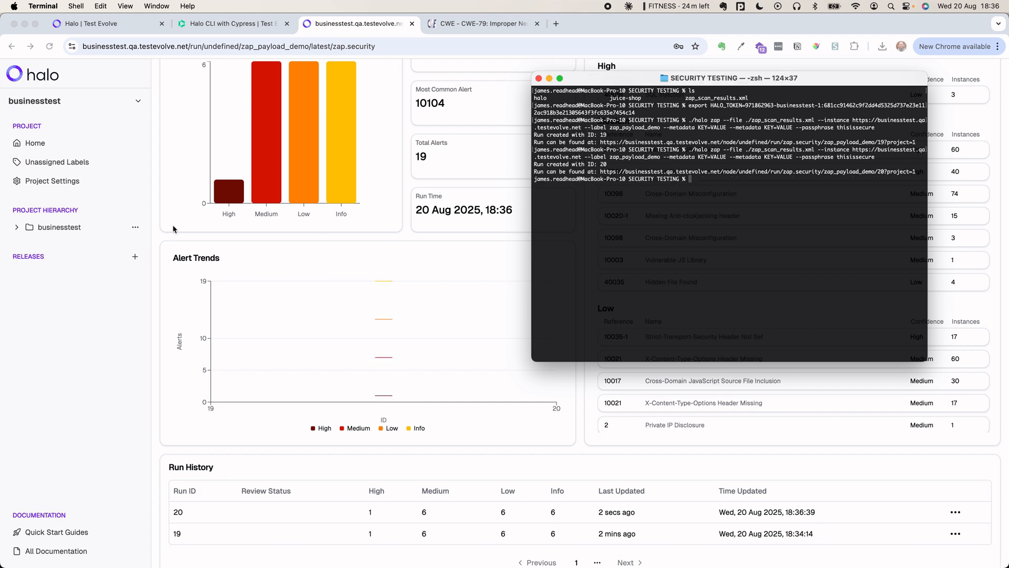
pyautogui.click(225, 429)
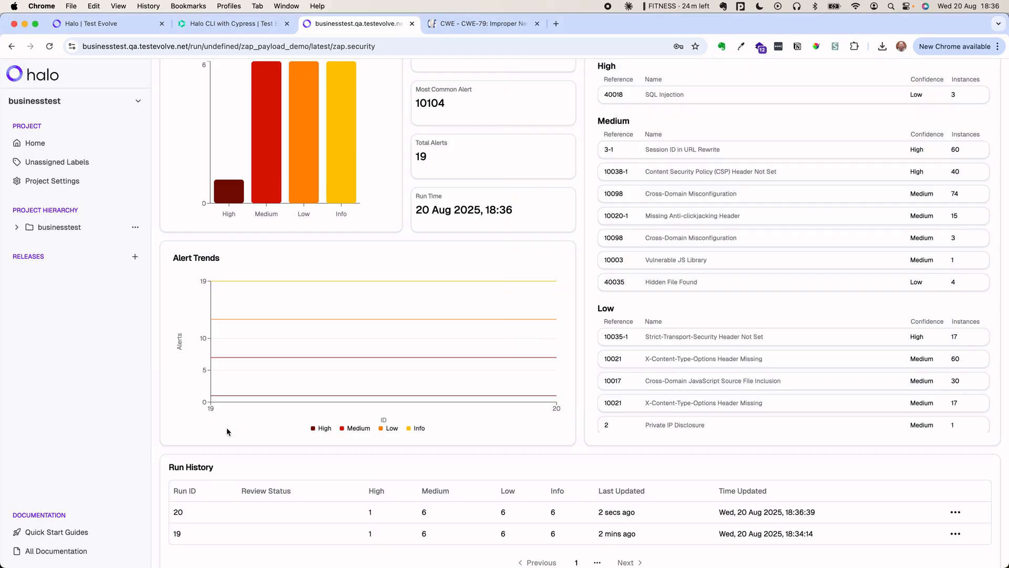
pyautogui.scroll(-1, 239, 421)
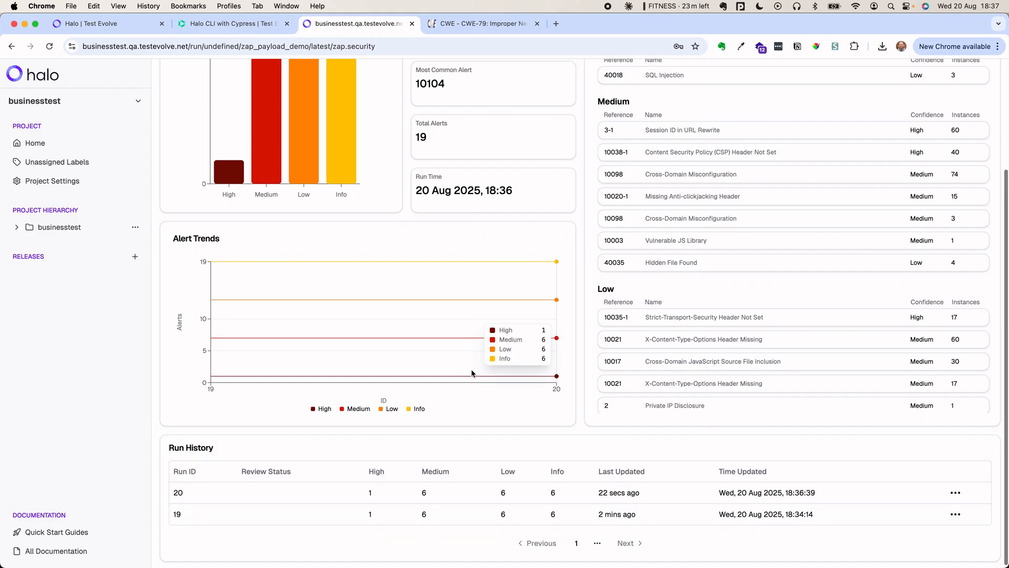
pyautogui.scroll(3, 636, 233)
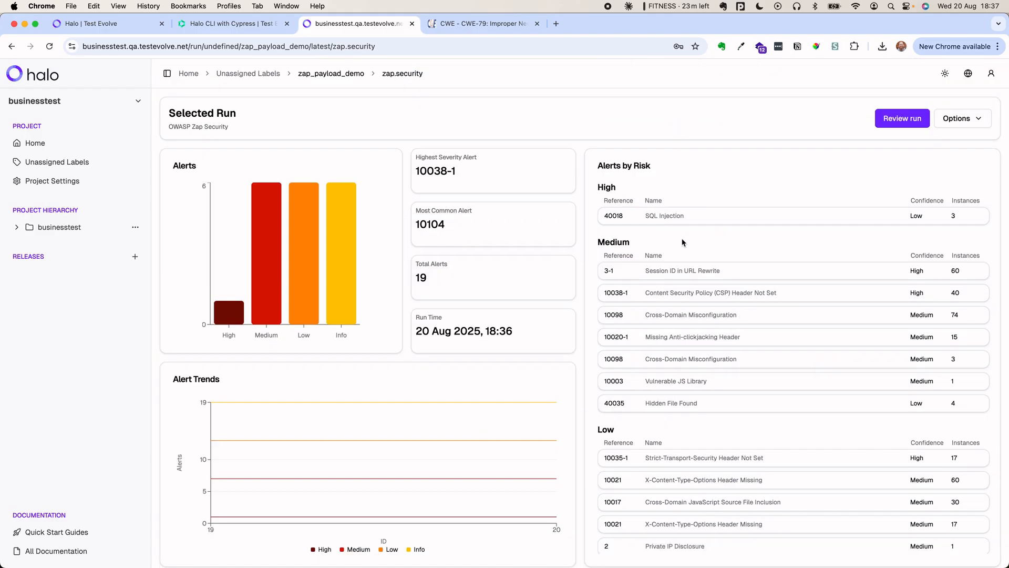
# - Open run 20's report at the SQL Injection finding and scroll to its three instances
pyautogui.click(737, 218)
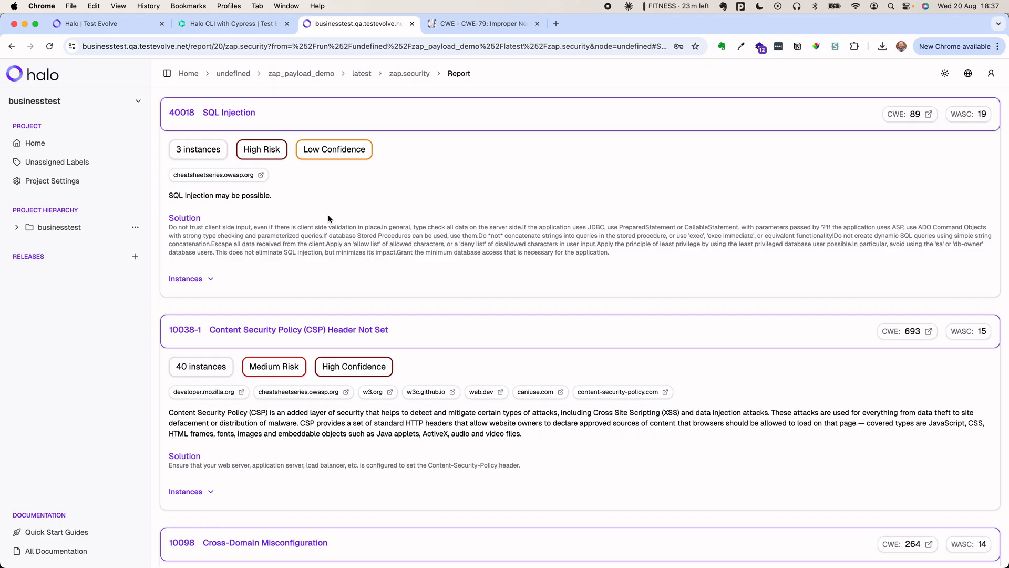
pyautogui.scroll(-5, 330, 218)
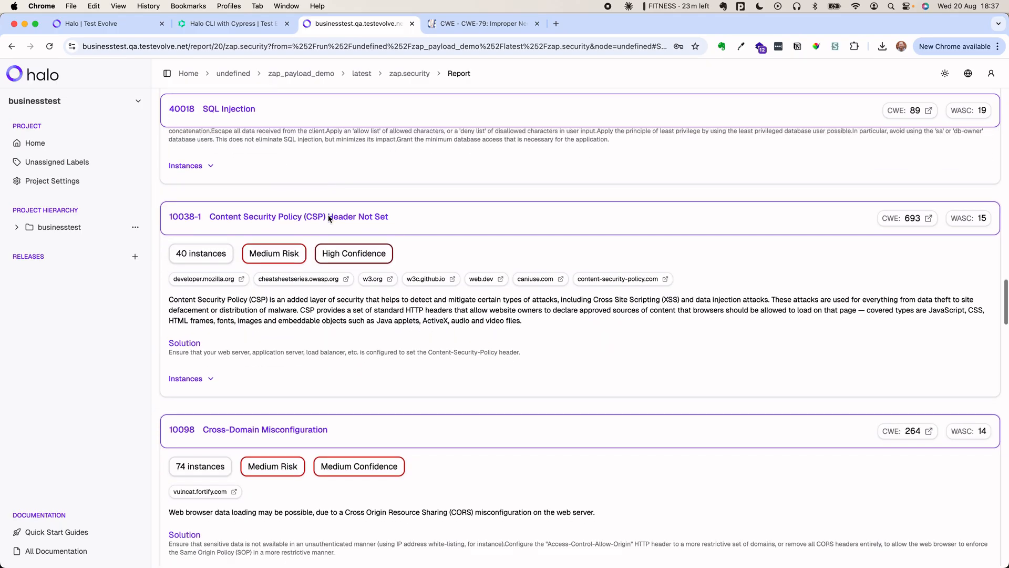
pyautogui.scroll(-3, 329, 219)
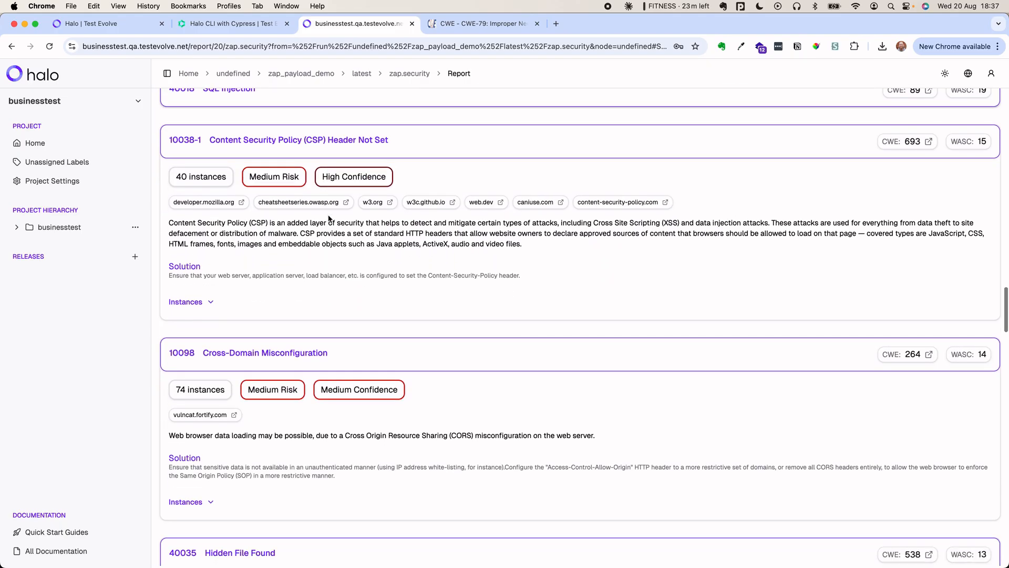
pyautogui.scroll(-2, 330, 218)
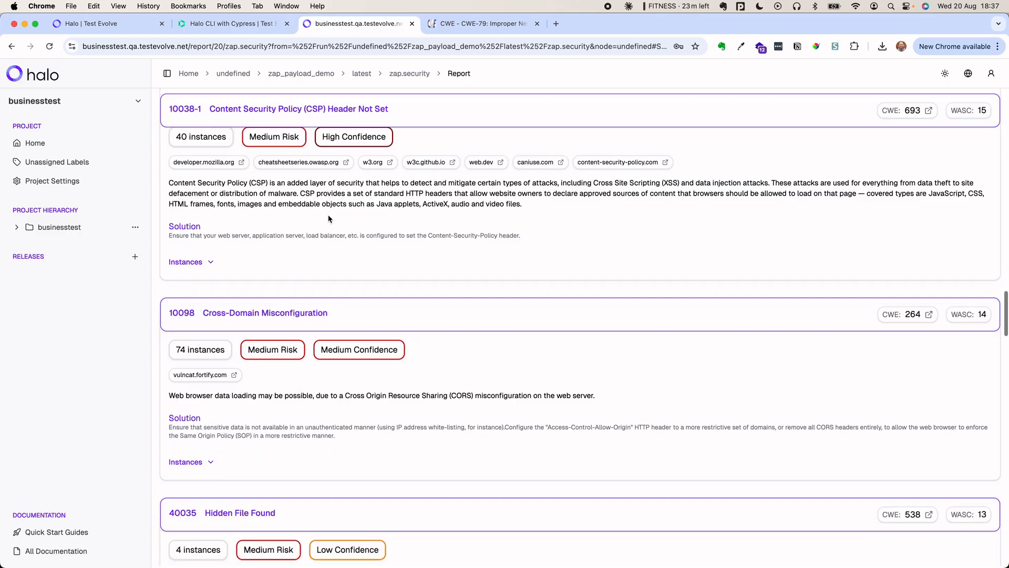
pyautogui.scroll(-4, 329, 219)
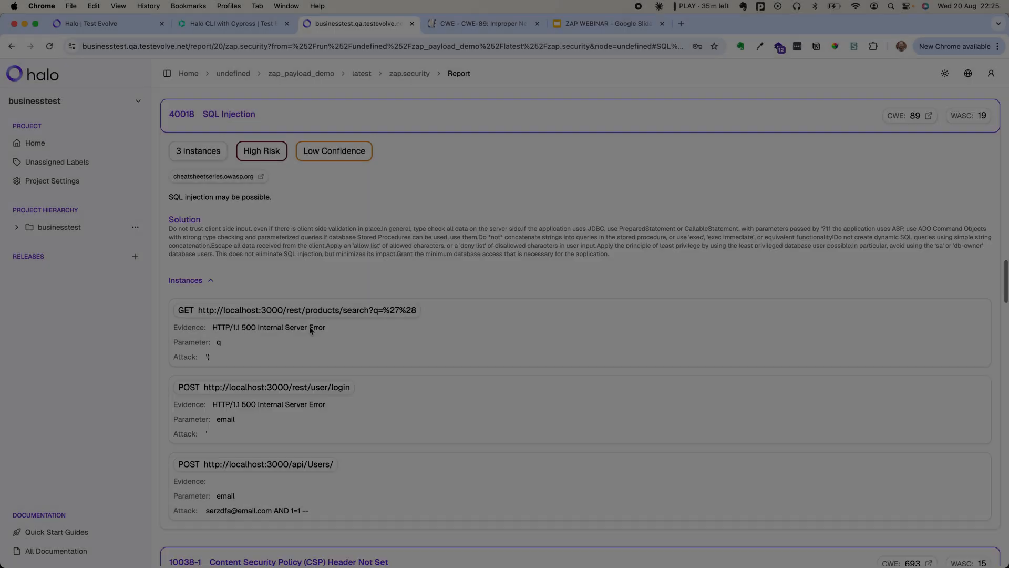
# - Look over the products search, user login and api/Users instances, then switch to the CWE-89 tab
pyautogui.scroll(-2, 310, 329)
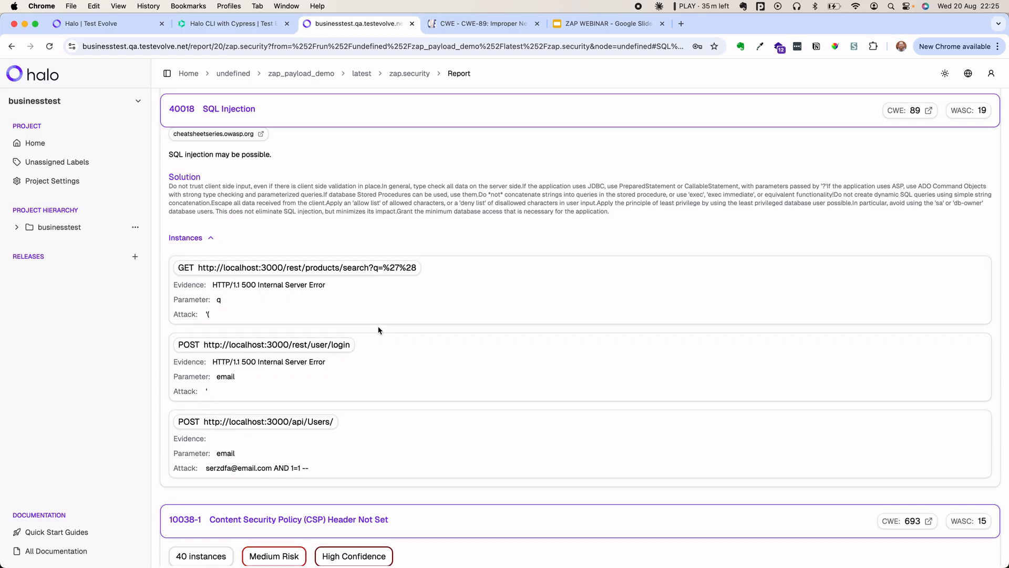
pyautogui.scroll(1, 379, 330)
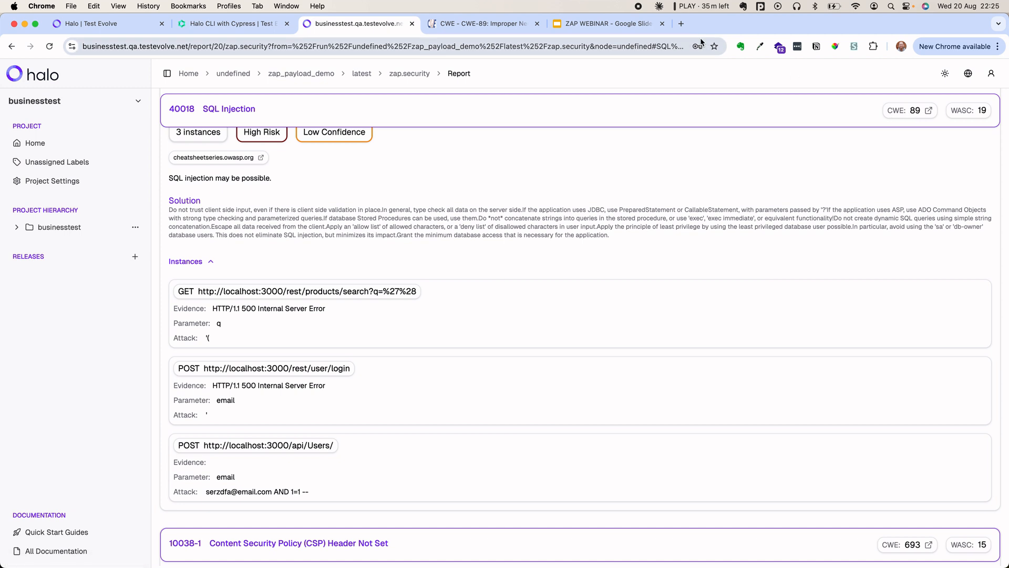
pyautogui.hotkey('ctrl', 'Tab')
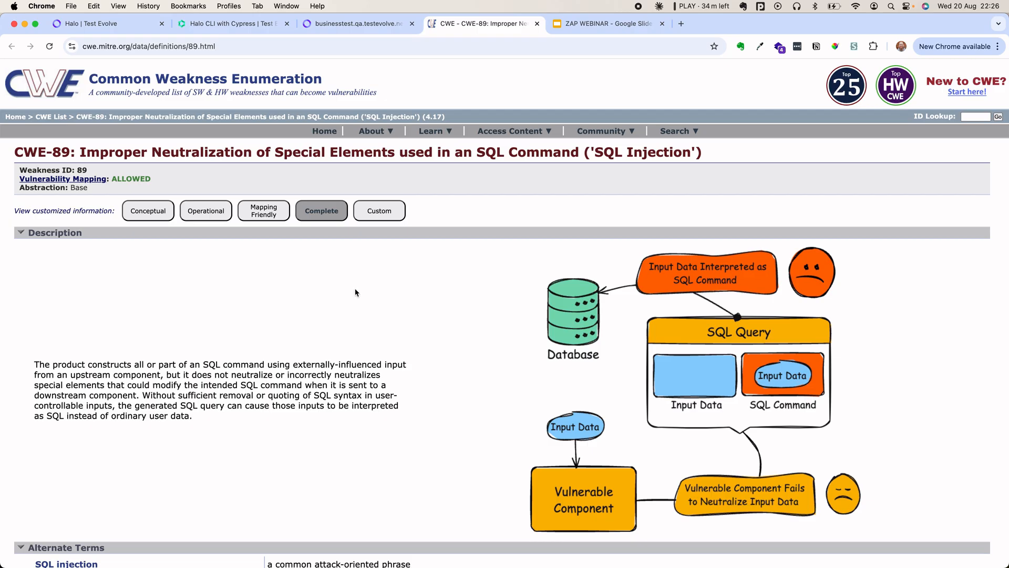
pyautogui.scroll(-5, 364, 368)
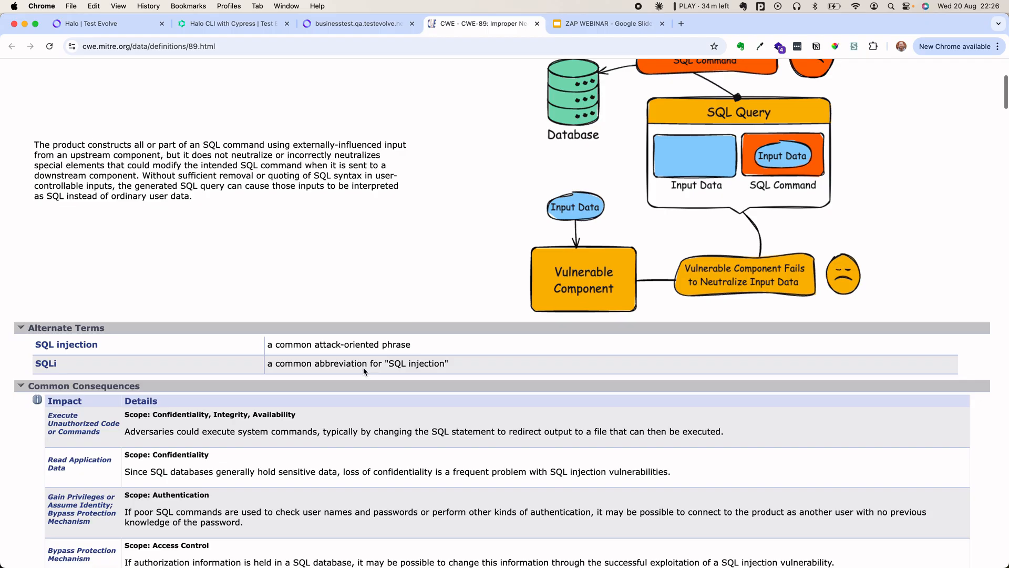
pyautogui.scroll(-3, 364, 372)
pyautogui.scroll(8, 364, 371)
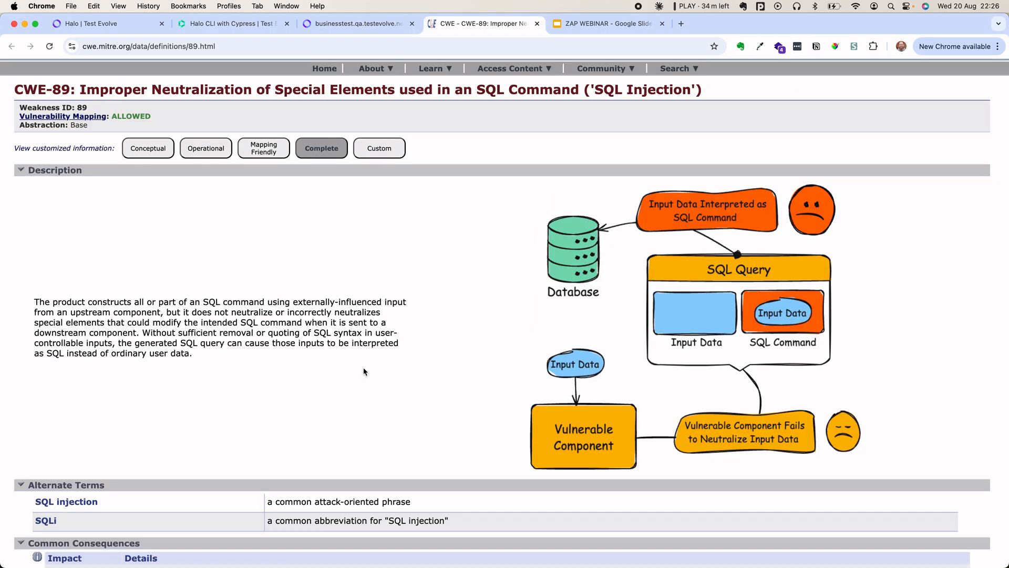
pyautogui.scroll(-10, 363, 371)
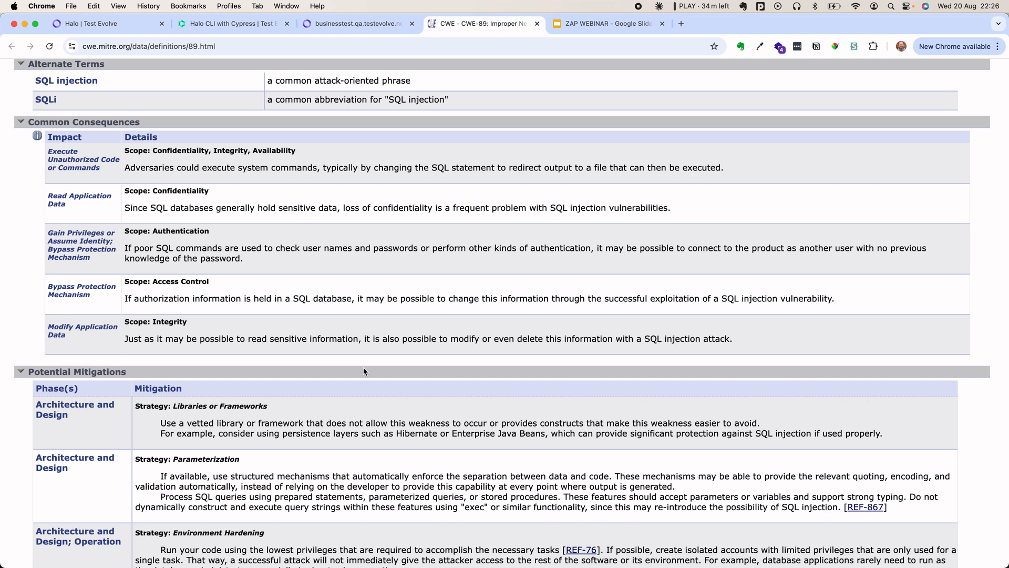
pyautogui.scroll(-3, 363, 371)
pyautogui.scroll(-2, 364, 368)
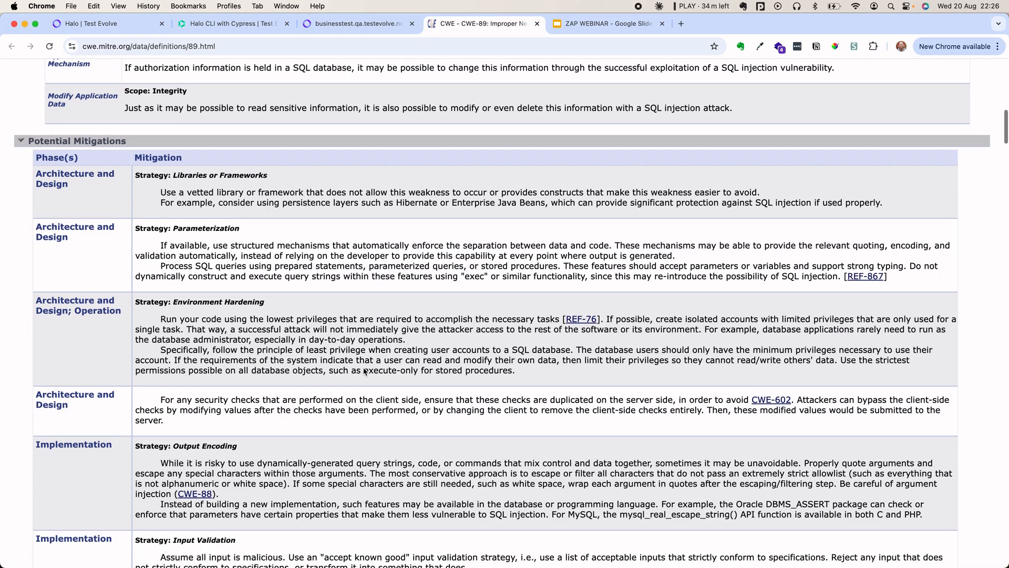
pyautogui.scroll(-8, 363, 368)
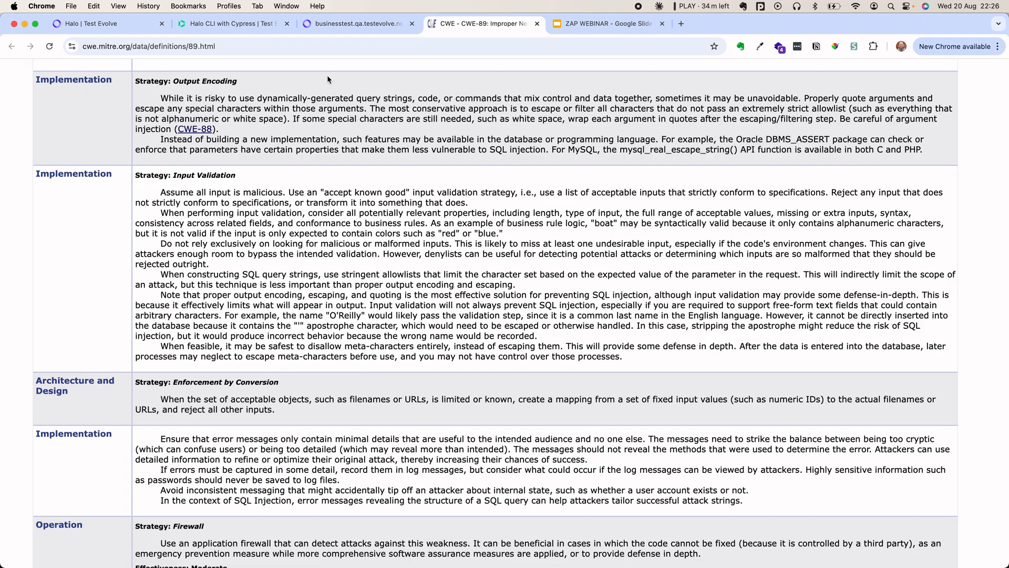
# - Move from the SQL Injection report to the Halo-1.2.1 release dashboard and its test run cards
pyautogui.click(347, 24)
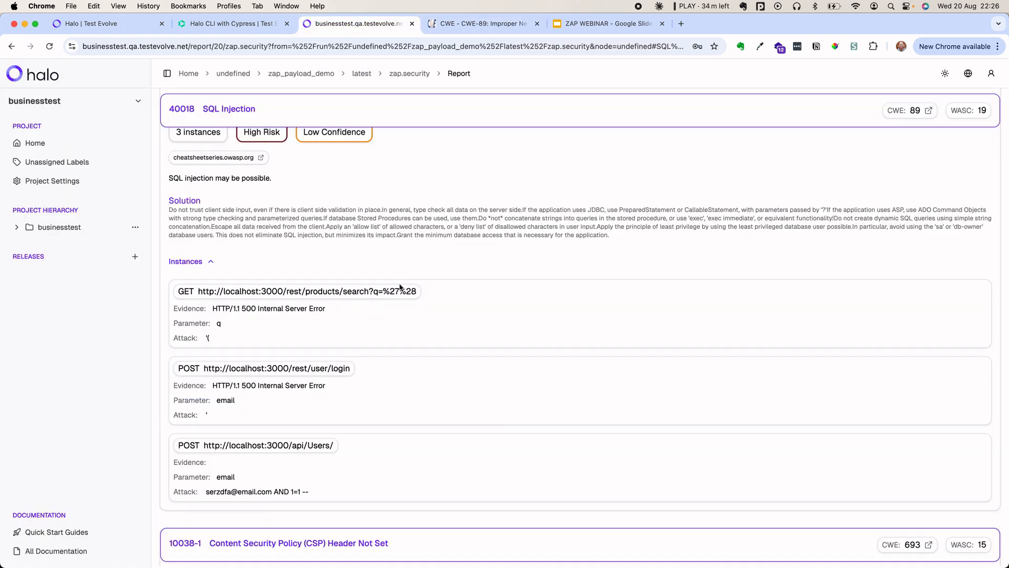
pyautogui.scroll(6, 407, 306)
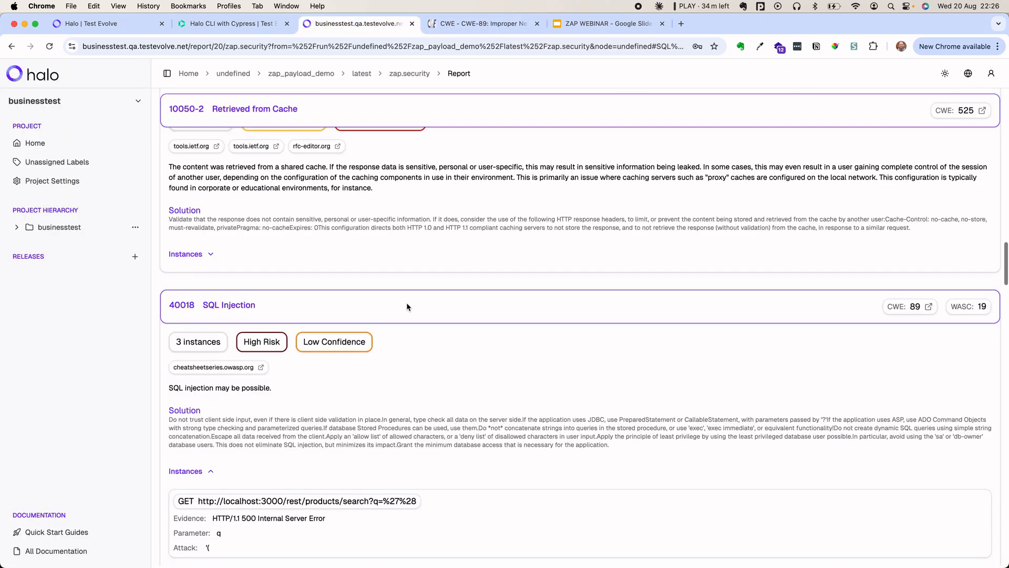
pyautogui.scroll(2, 407, 306)
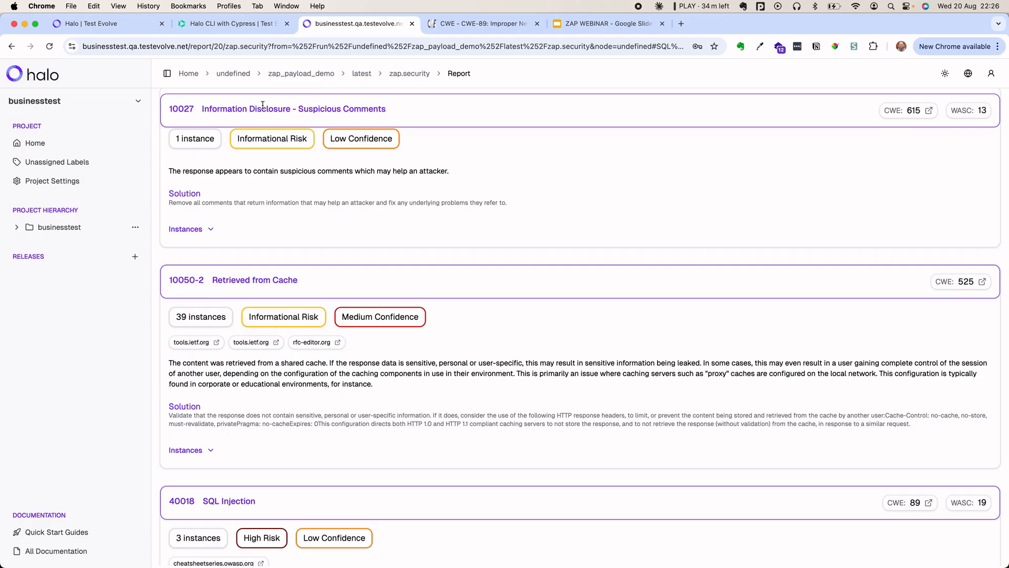
pyautogui.click(103, 23)
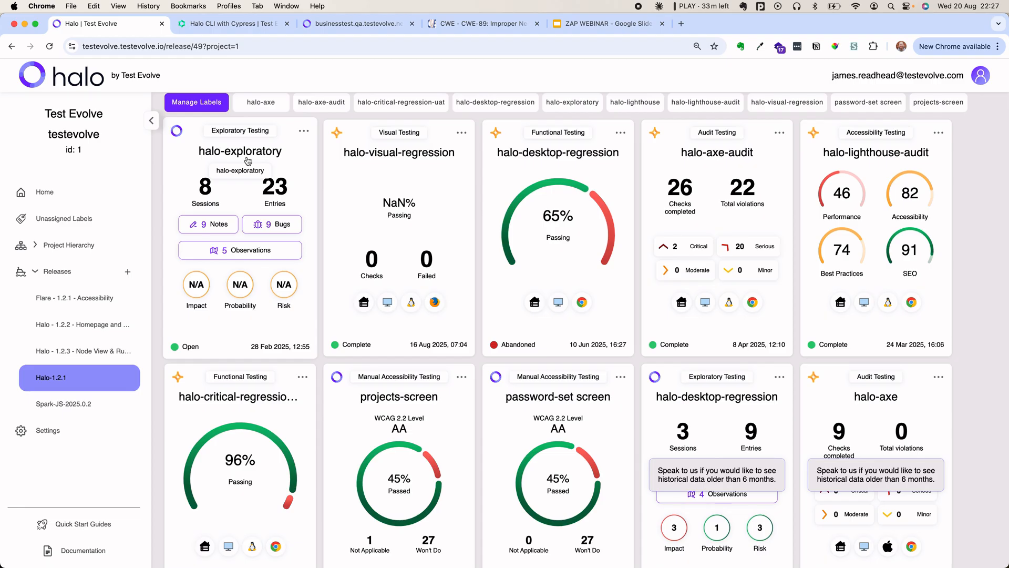
pyautogui.scroll(1, 389, 256)
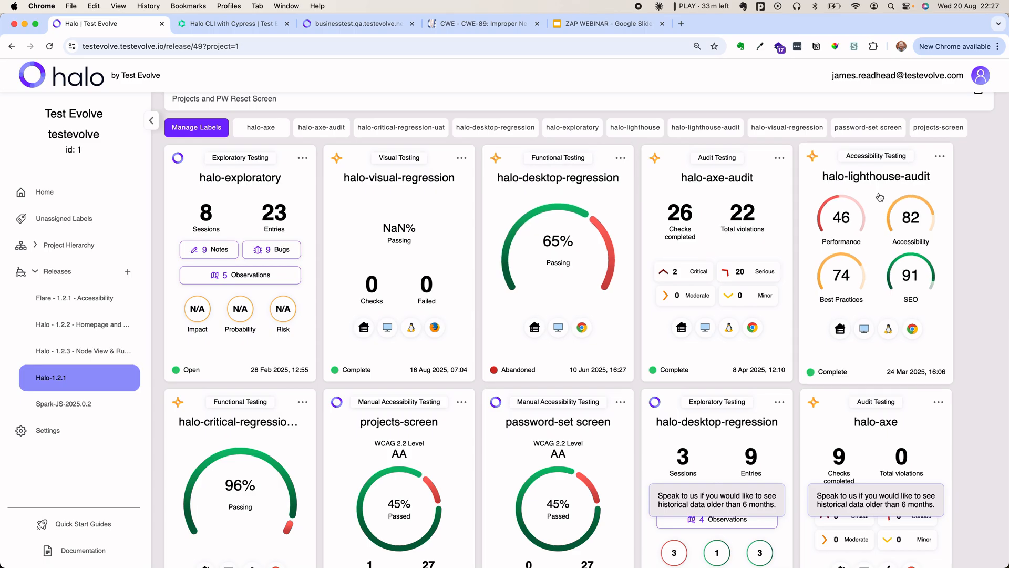
# - Open the halo-axe-audit run's 'I audit each page on the site - Light Mode' scenario report
pyautogui.click(727, 190)
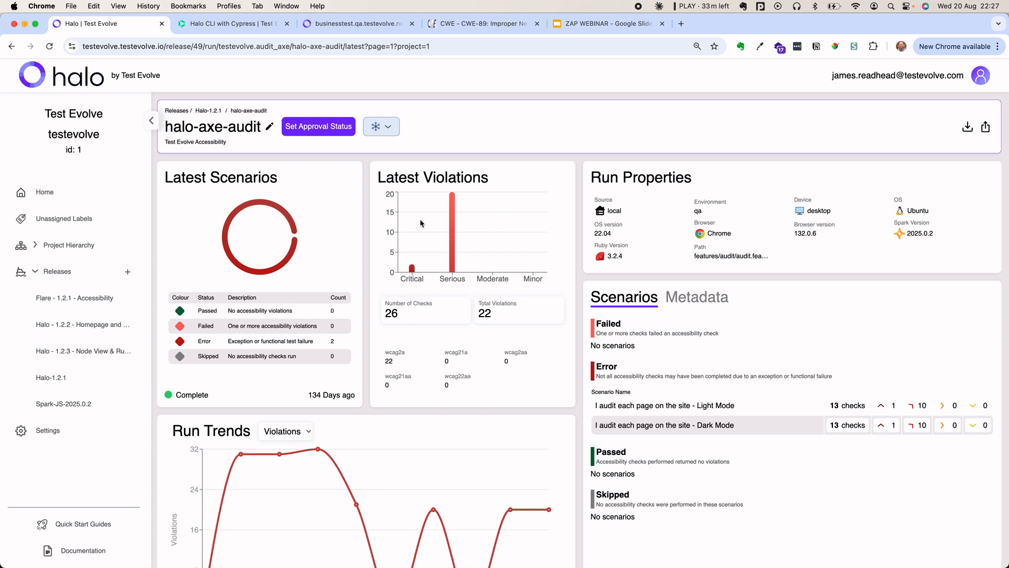
pyautogui.click(656, 405)
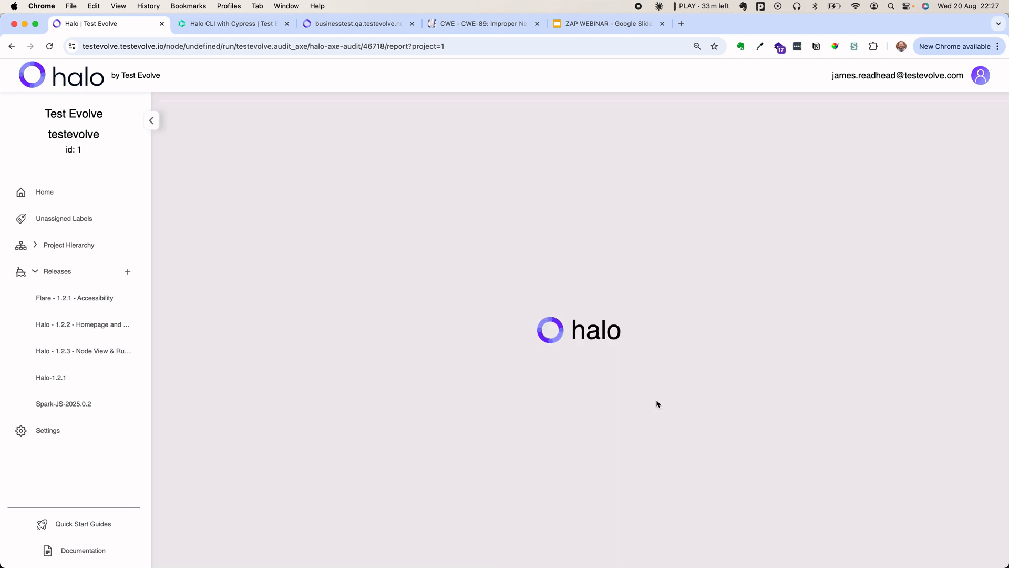
pyautogui.scroll(-5, 657, 404)
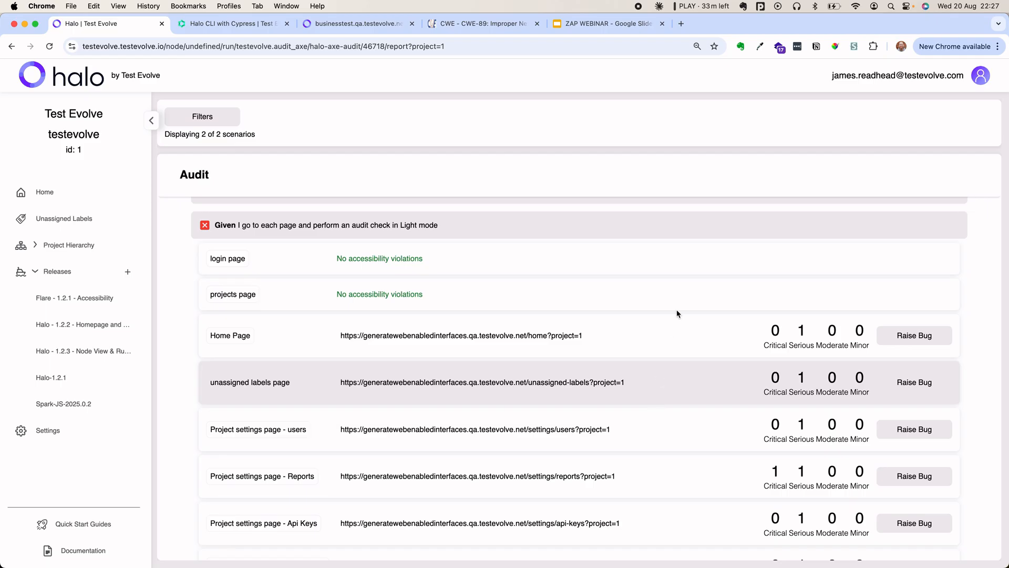
pyautogui.click(384, 26)
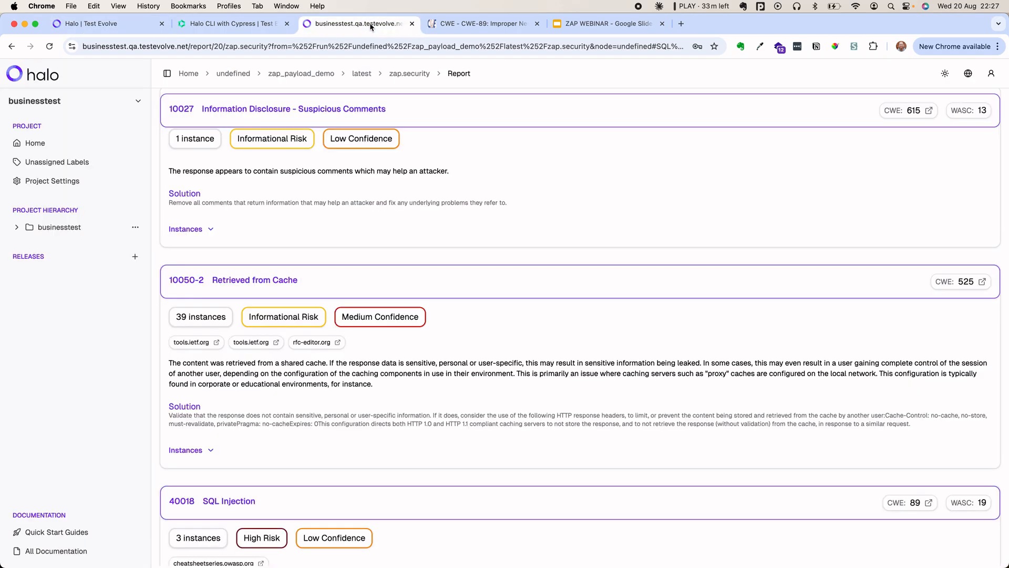
pyautogui.scroll(-7, 445, 300)
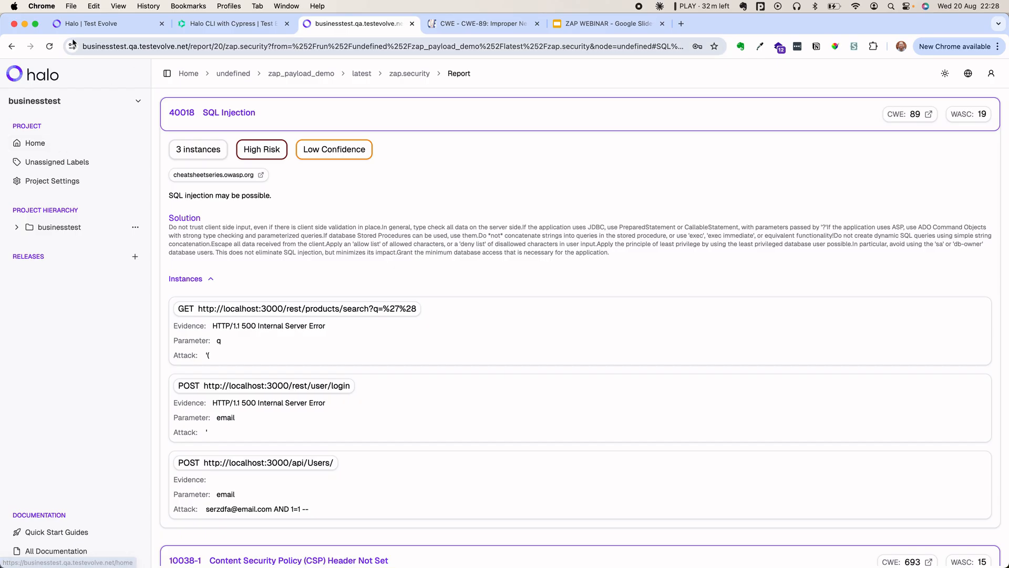
pyautogui.click(83, 24)
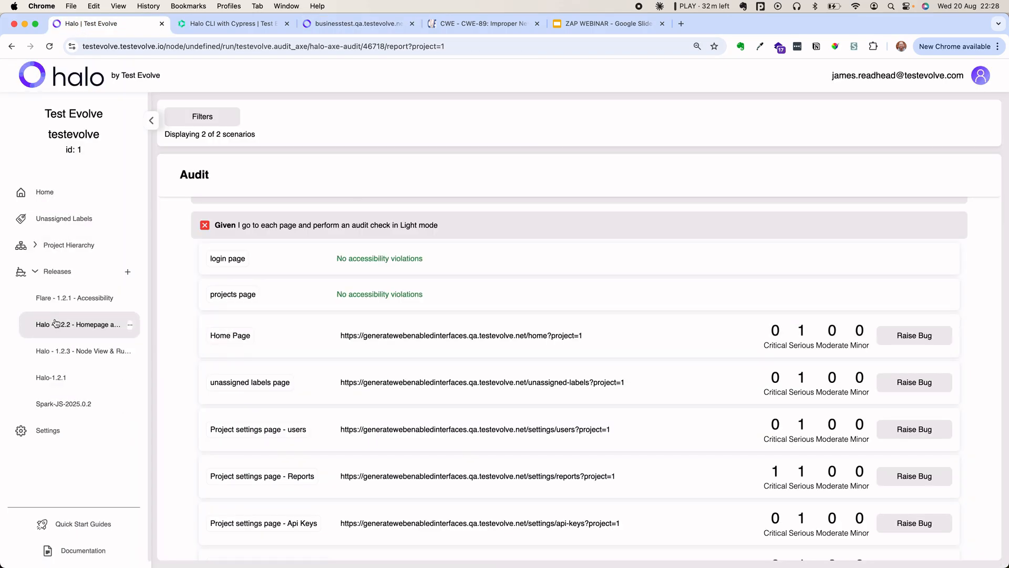
# - Open halo-release run 50386 from the Halo - 1.2.2 release, then return to the ZAP report
pyautogui.click(58, 229)
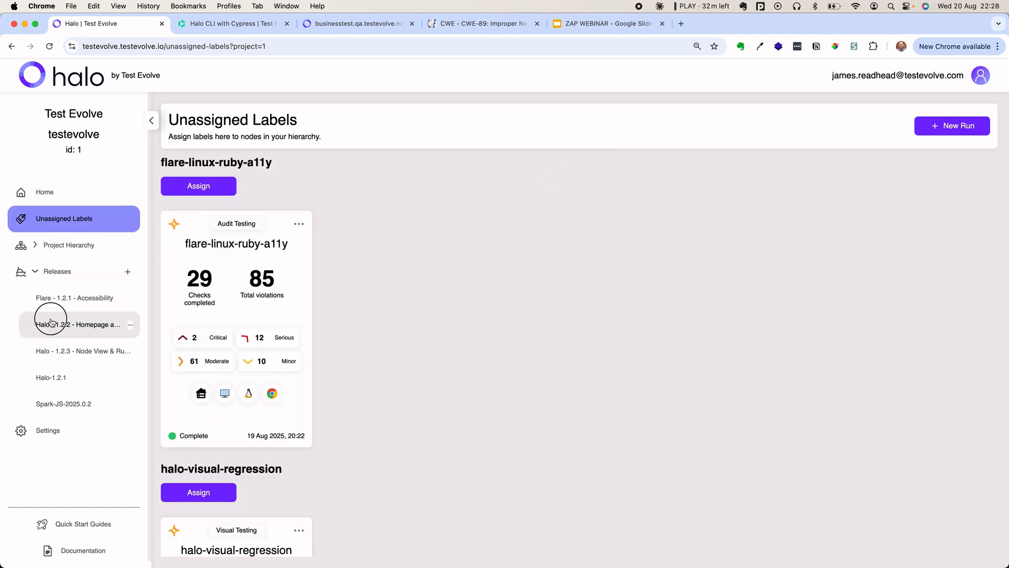
pyautogui.click(84, 325)
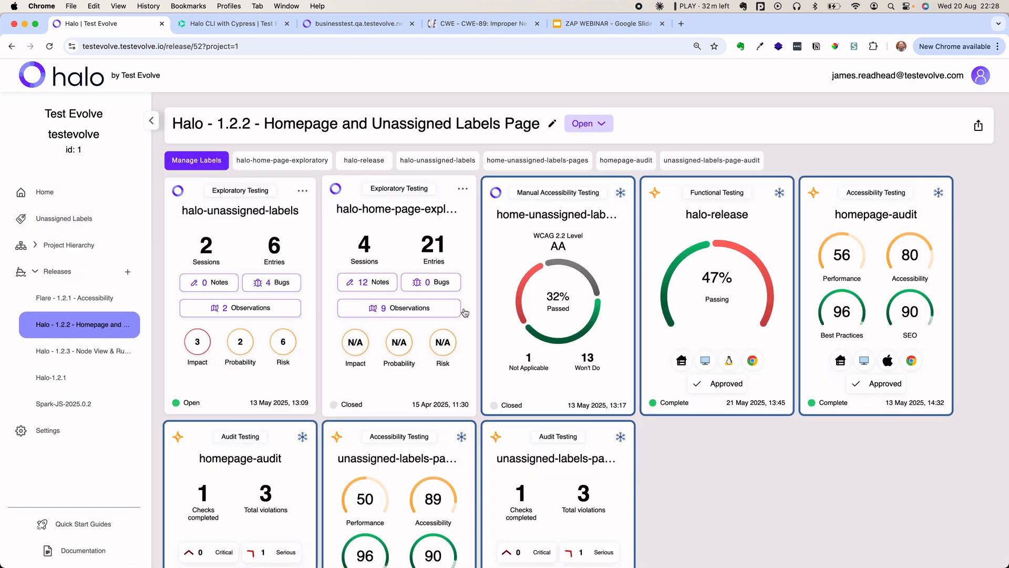
pyautogui.click(744, 348)
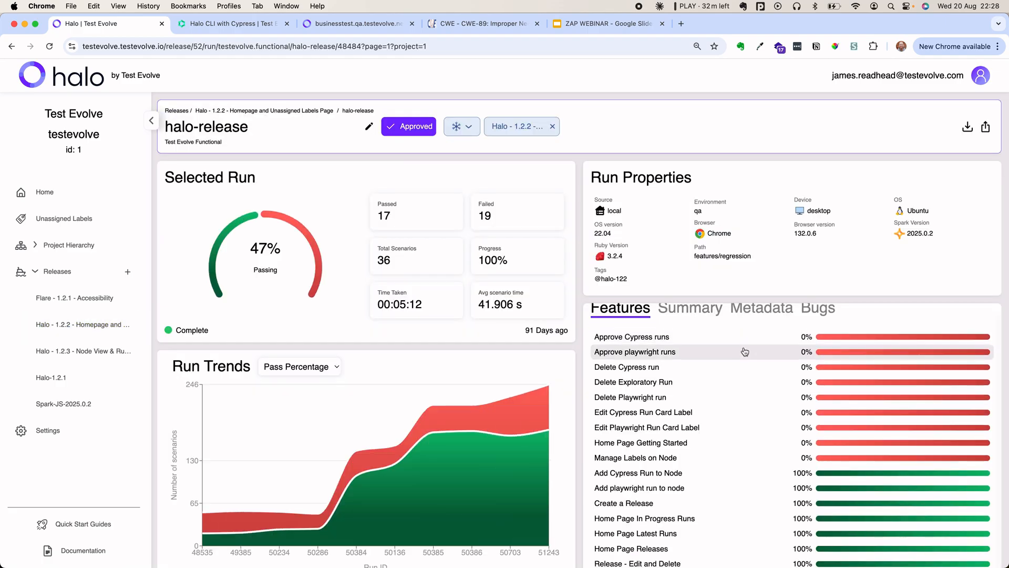
pyautogui.scroll(-3, 745, 352)
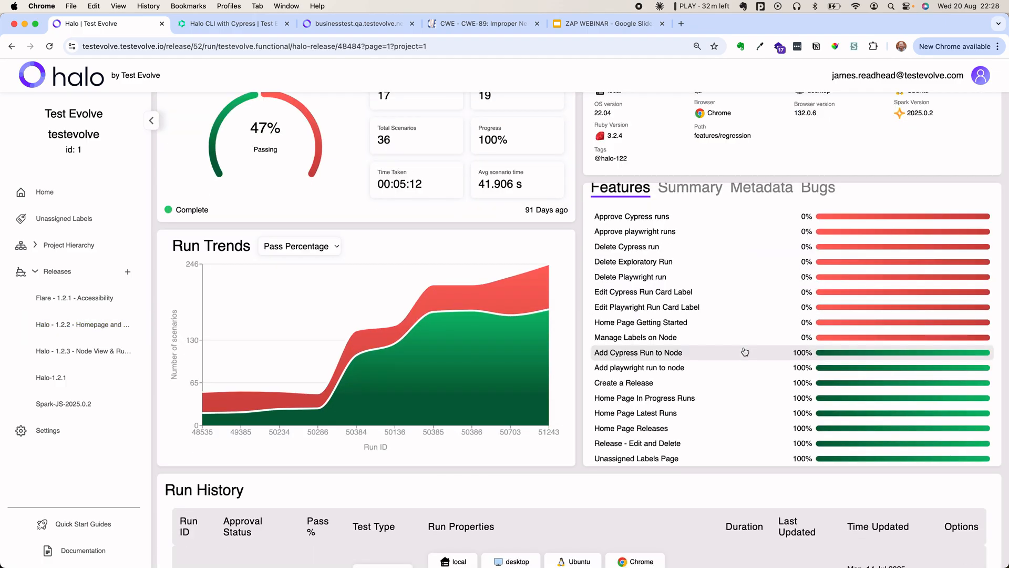
pyautogui.scroll(-2, 745, 363)
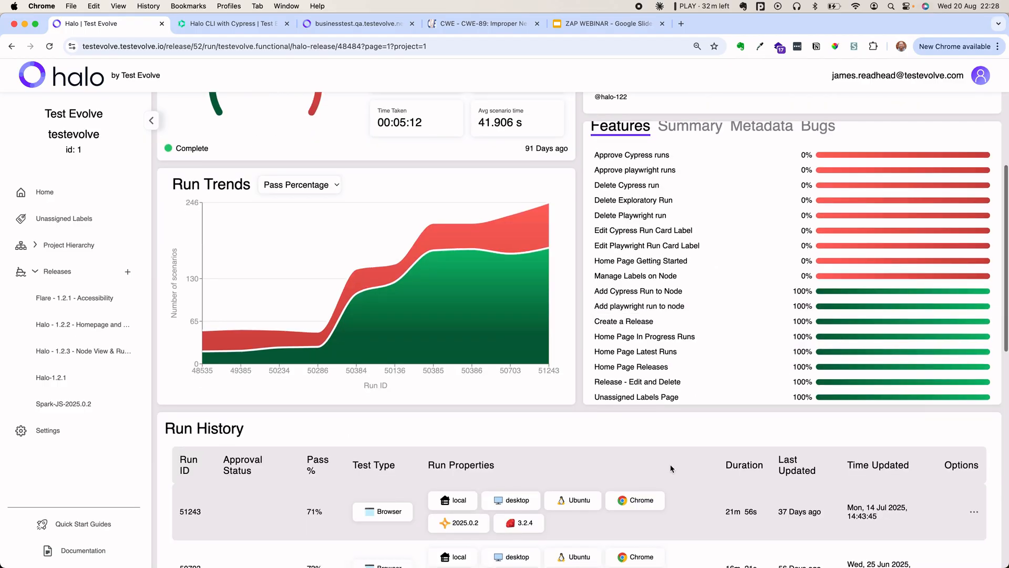
pyautogui.scroll(-8, 678, 447)
pyautogui.scroll(-1, 678, 368)
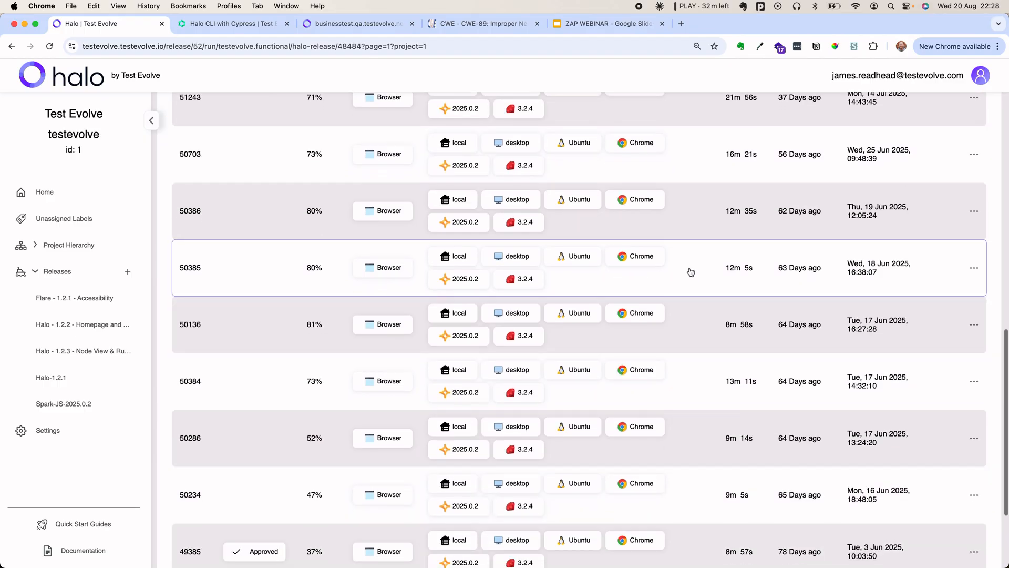
pyautogui.click(692, 219)
pyautogui.scroll(3, 708, 307)
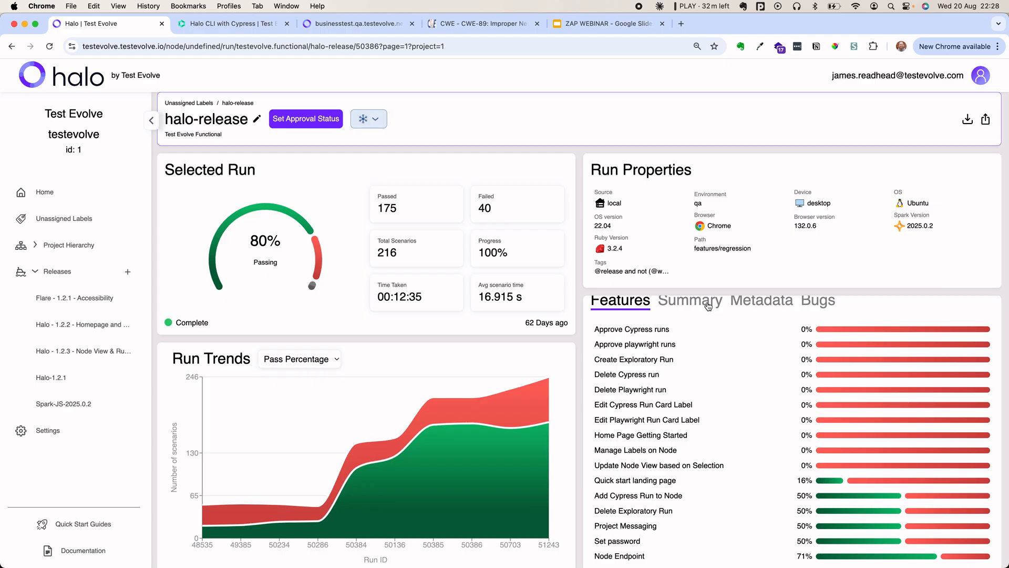
pyautogui.click(363, 26)
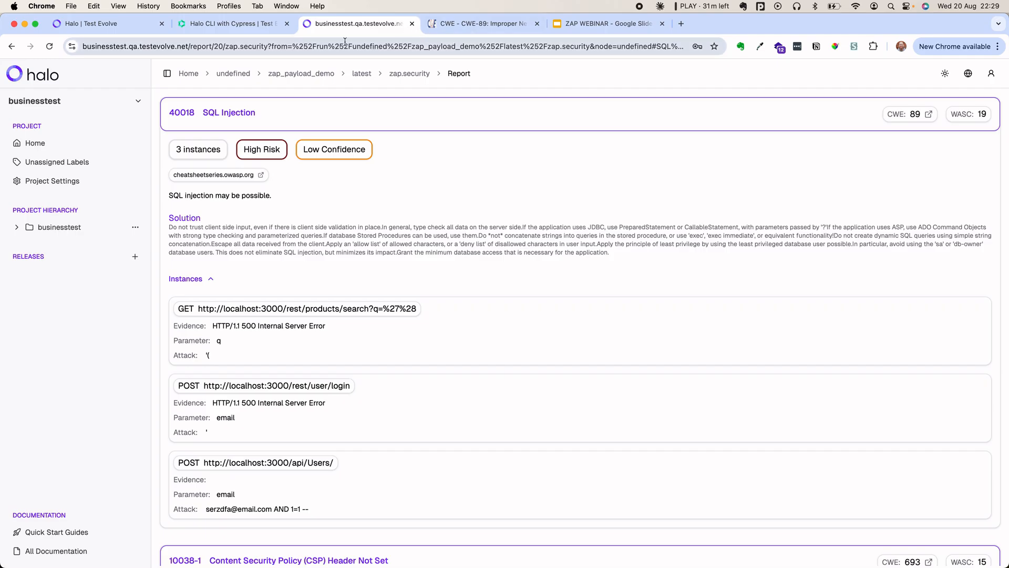
# - Switch to the ZAP WEBINAR deck showing the slide on scan policies and their impact
pyautogui.click(585, 26)
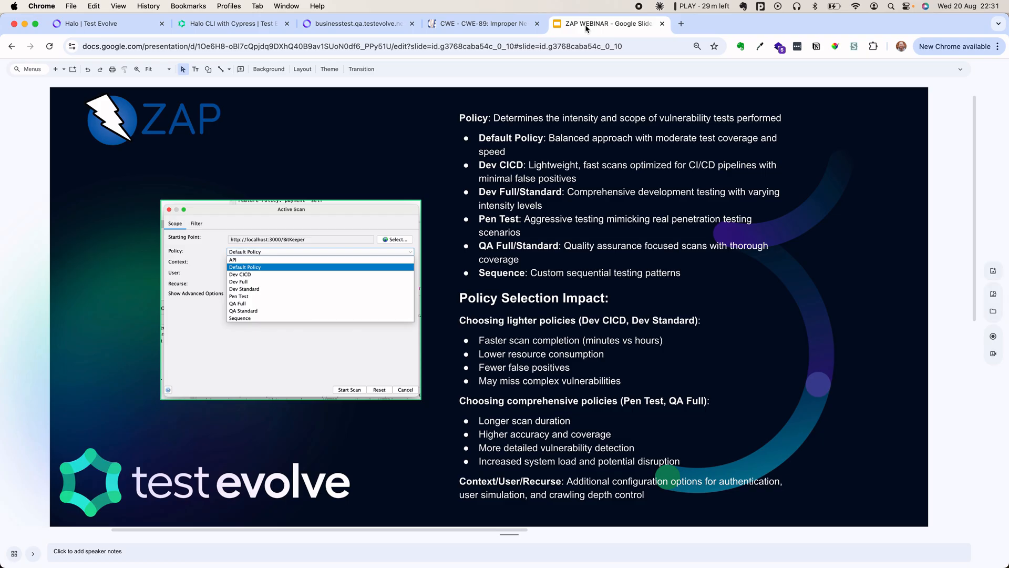
# - Advance to the payload types slide: Strings, Empty/Null, File, Json, Regex and Script
pyautogui.press('Down')
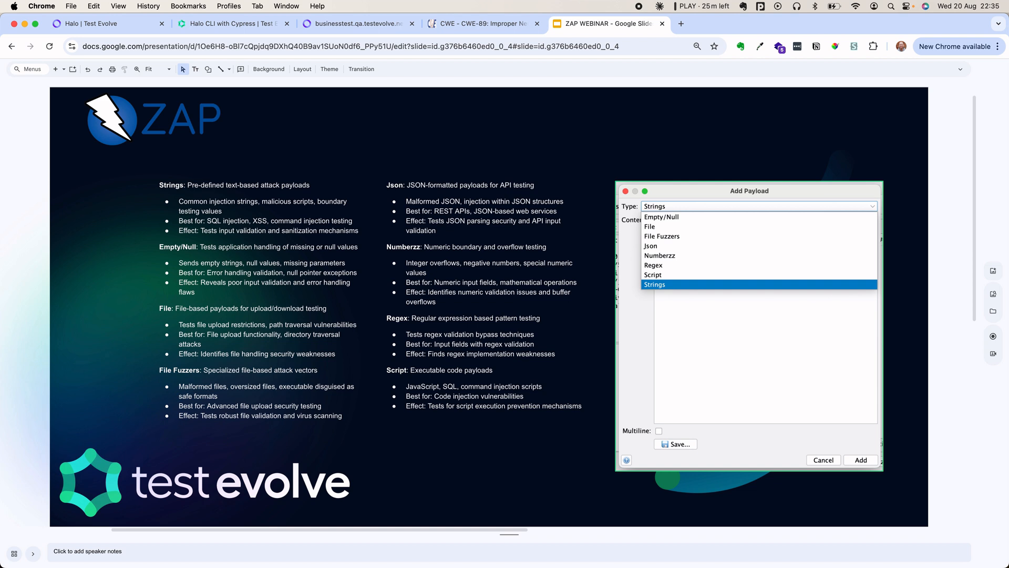
# - Move from the scan policy slide back past the OWASP ZAP introduction to the Getting Started title slide, then to the Find us at slide
pyautogui.press('Down')
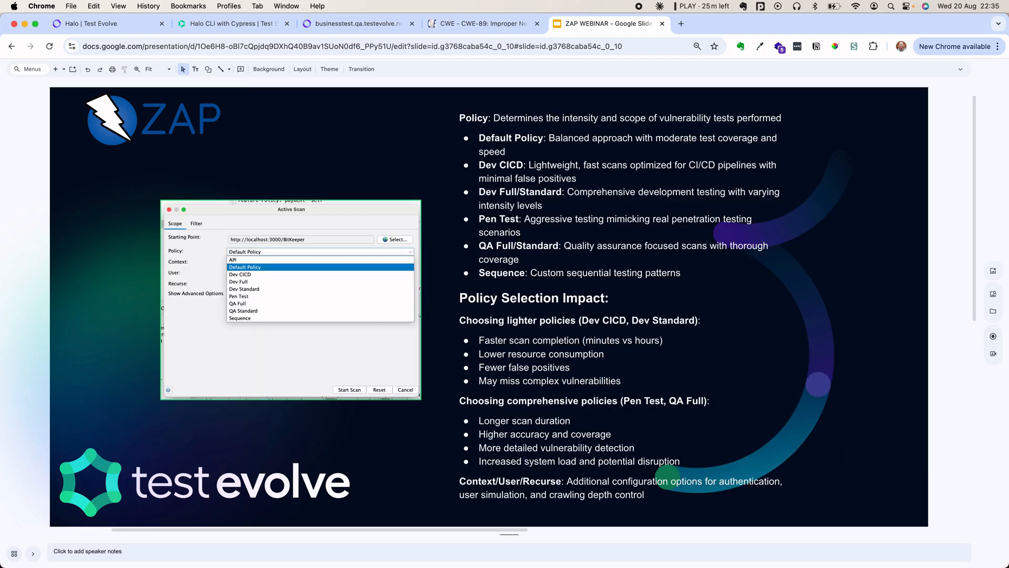
pyautogui.press('Up')
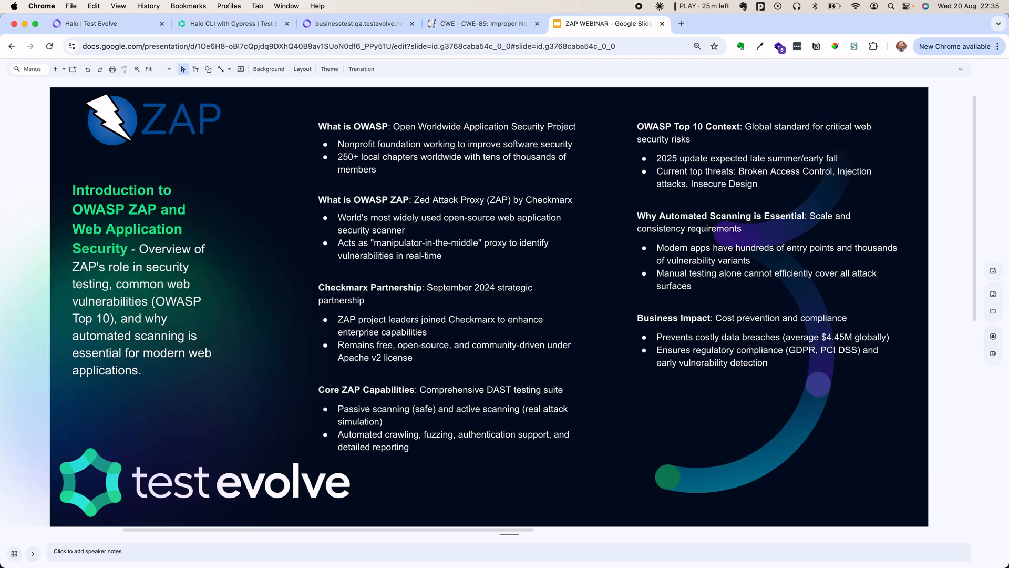
pyautogui.press('Up')
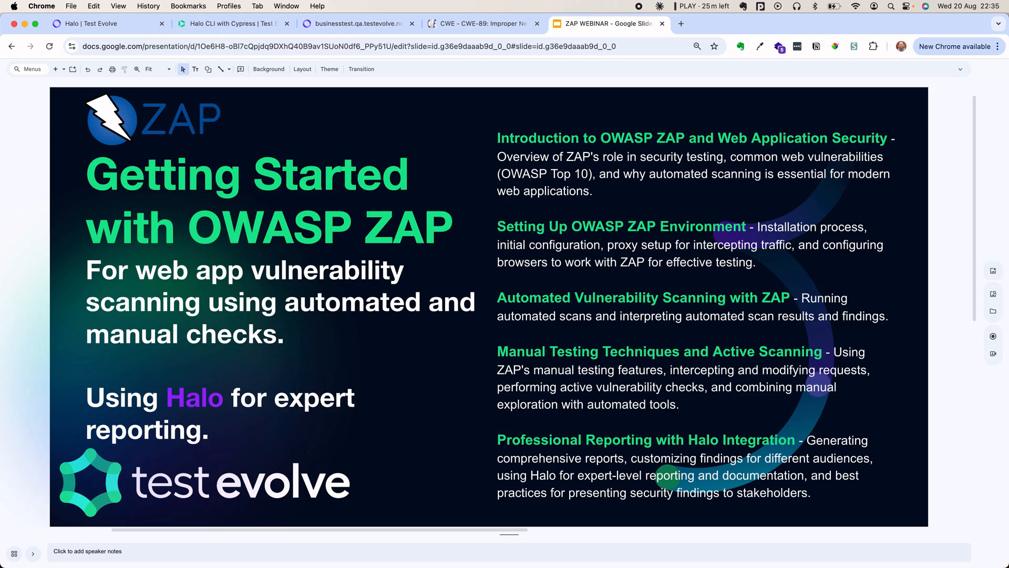
pyautogui.press('Down')
pyautogui.press('Down')
pyautogui.press('Down')
pyautogui.press('Down')
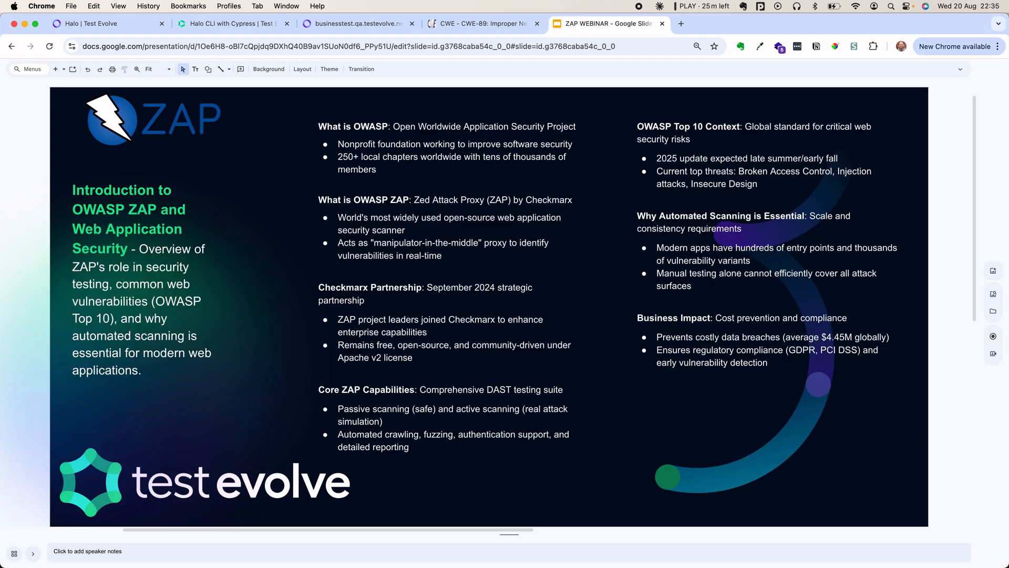